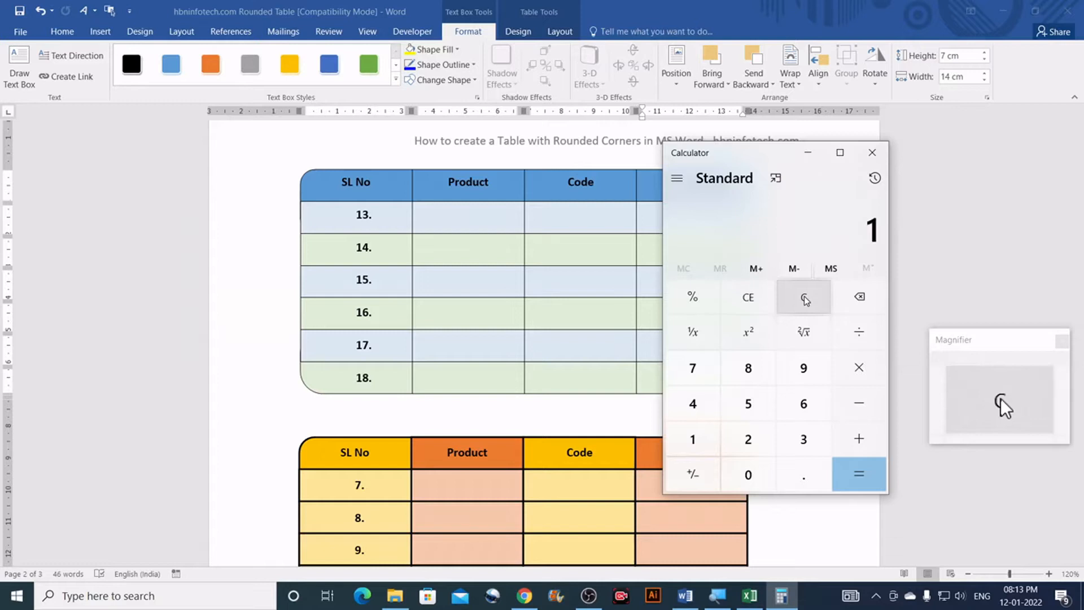
Step: Divide 14 by 4 in Calculator to get 3.5, then minimize it back to Word
{"action": "key", "text": "4"}
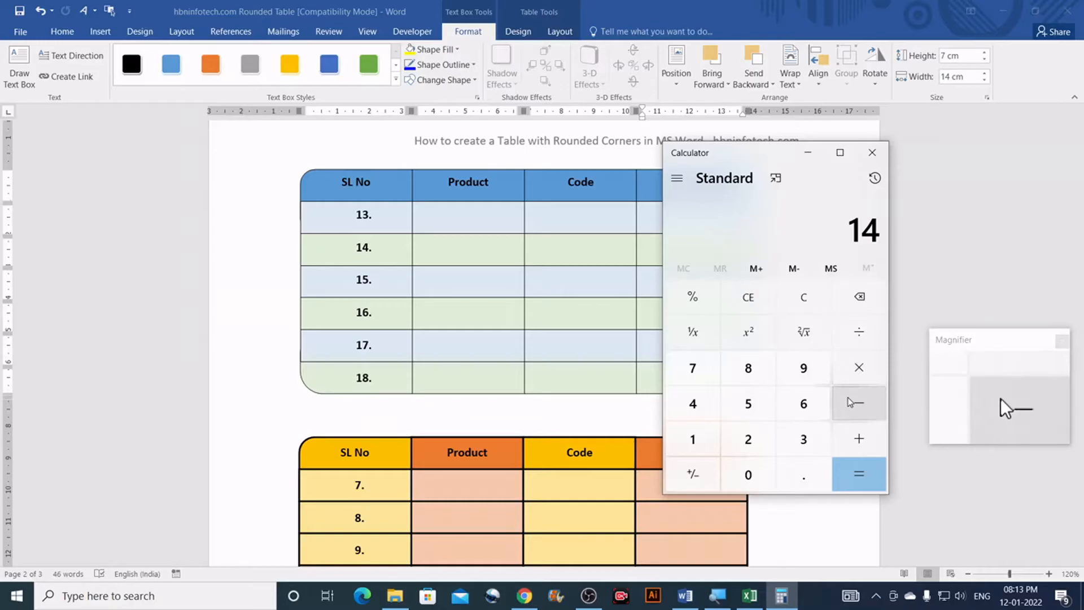
{"action": "key", "text": "4"}
{"action": "key", "text": "Return"}
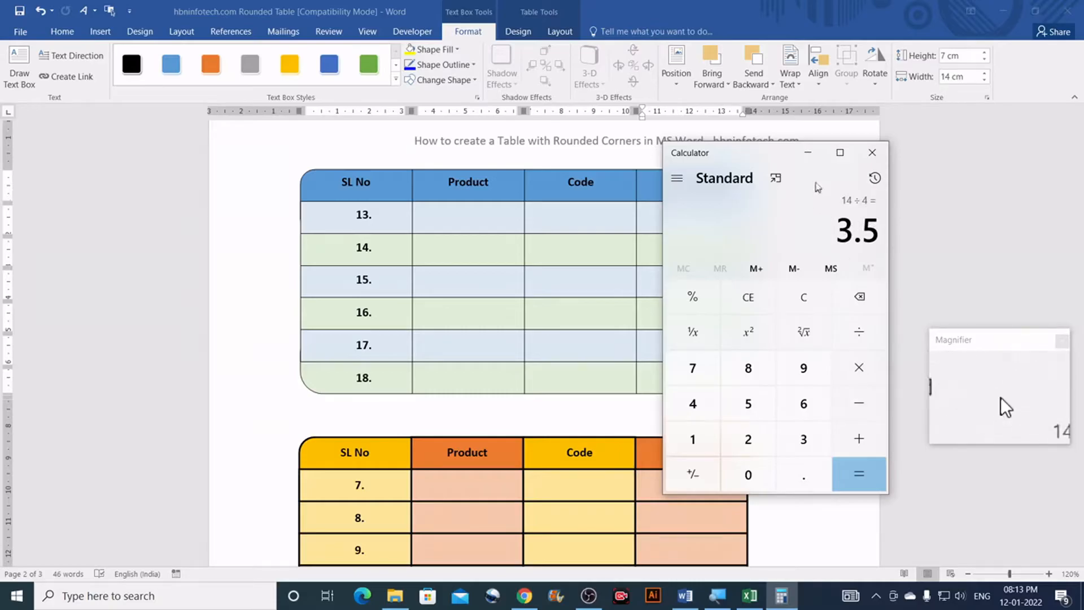
{"action": "left_click", "coordinate": [808, 152]}
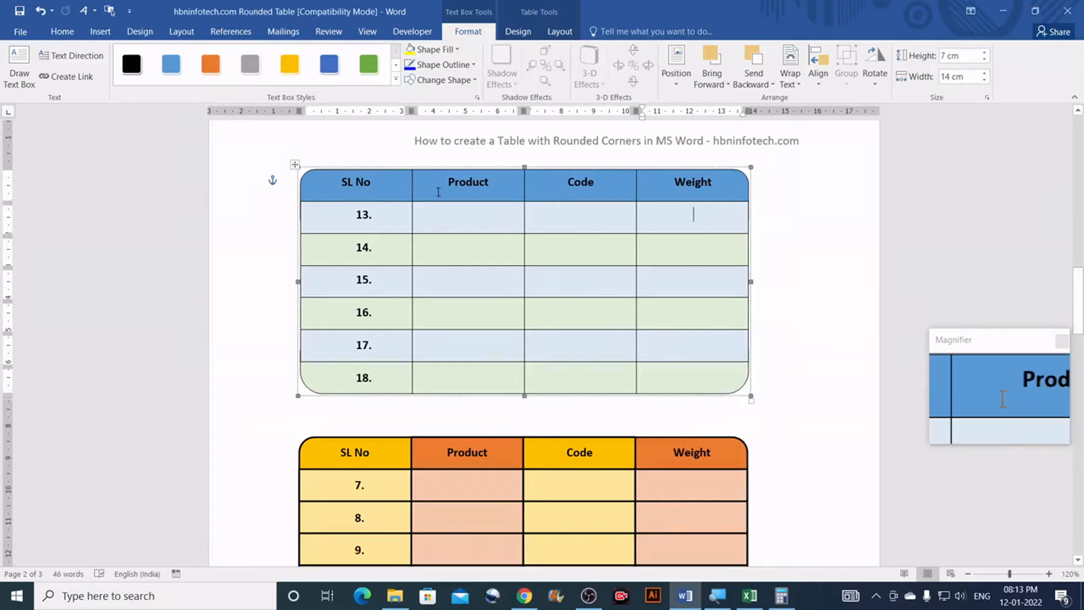
Step: Draw a rounded rectangle below the heading on blank page 3
{"action": "scroll", "coordinate": [579, 261], "scroll_direction": "down", "scroll_amount": 15}
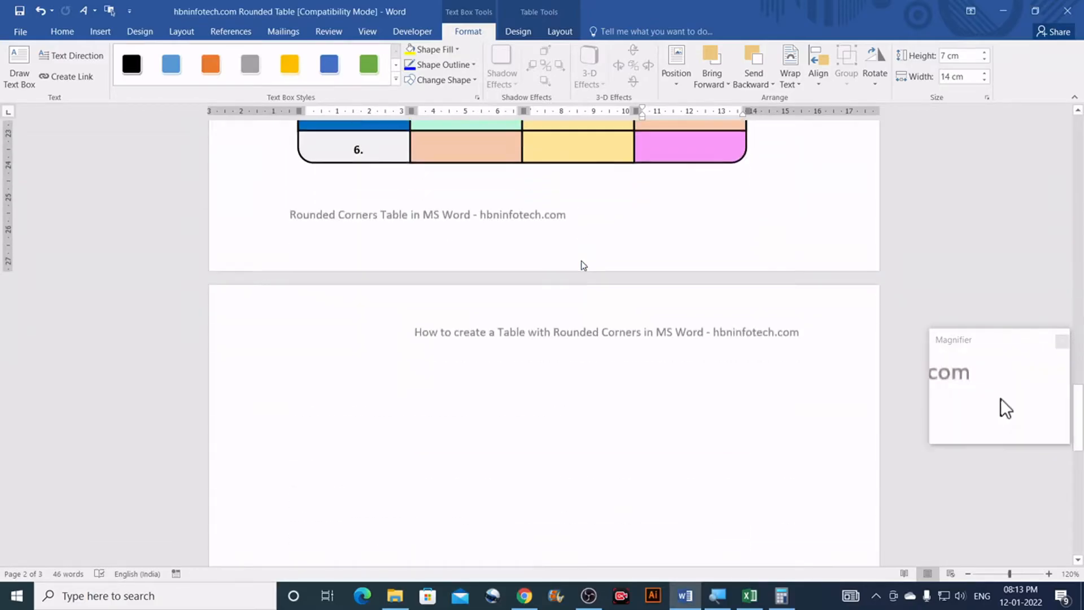
{"action": "left_click", "coordinate": [402, 250]}
{"action": "scroll", "coordinate": [460, 272], "scroll_direction": "up", "scroll_amount": 2}
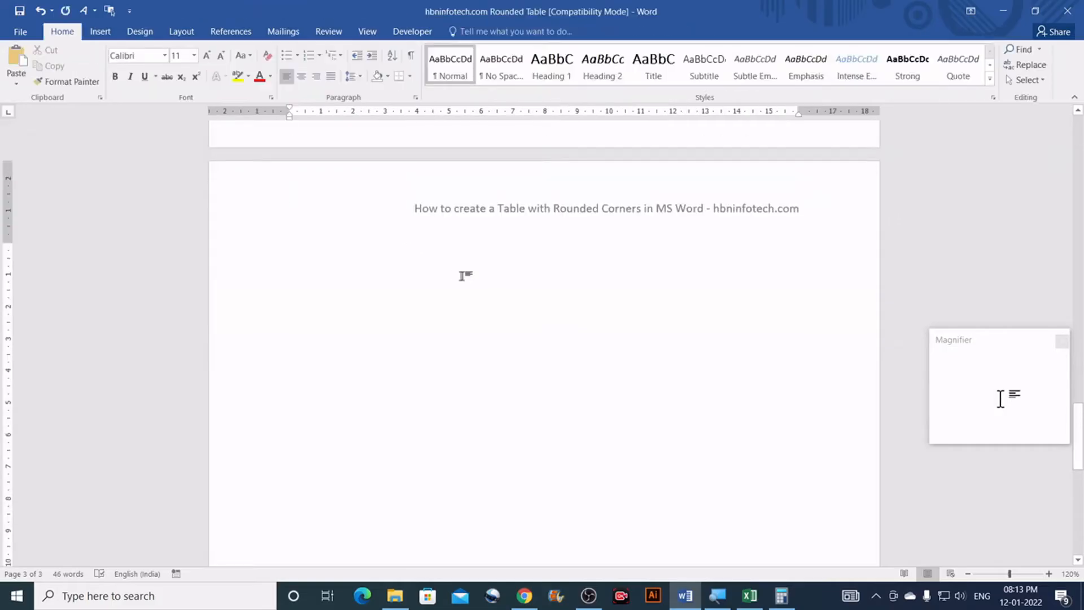
{"action": "left_click", "coordinate": [106, 33]}
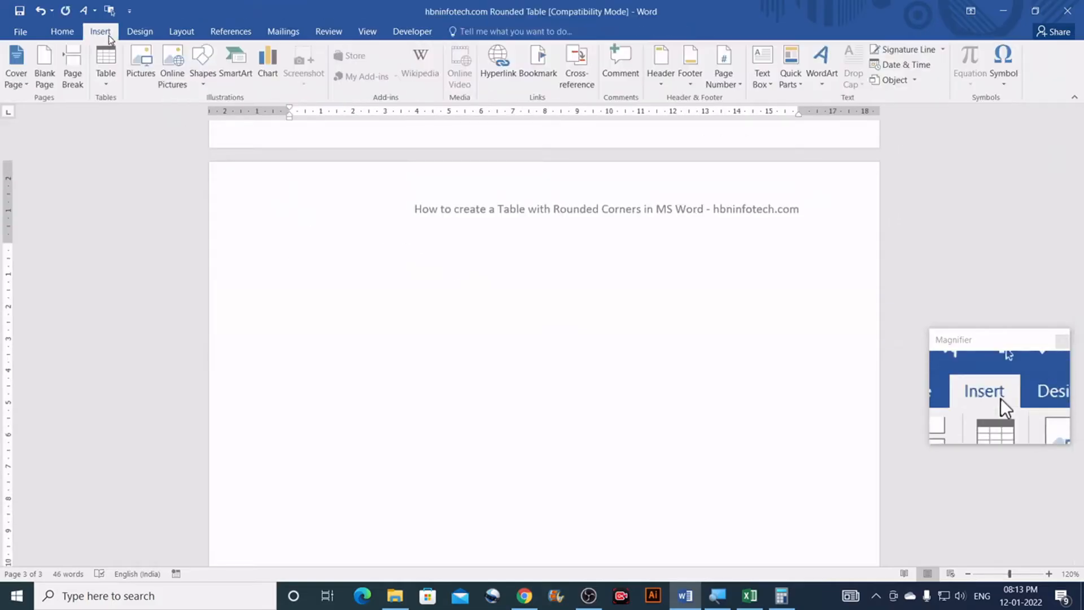
{"action": "left_click", "coordinate": [204, 86]}
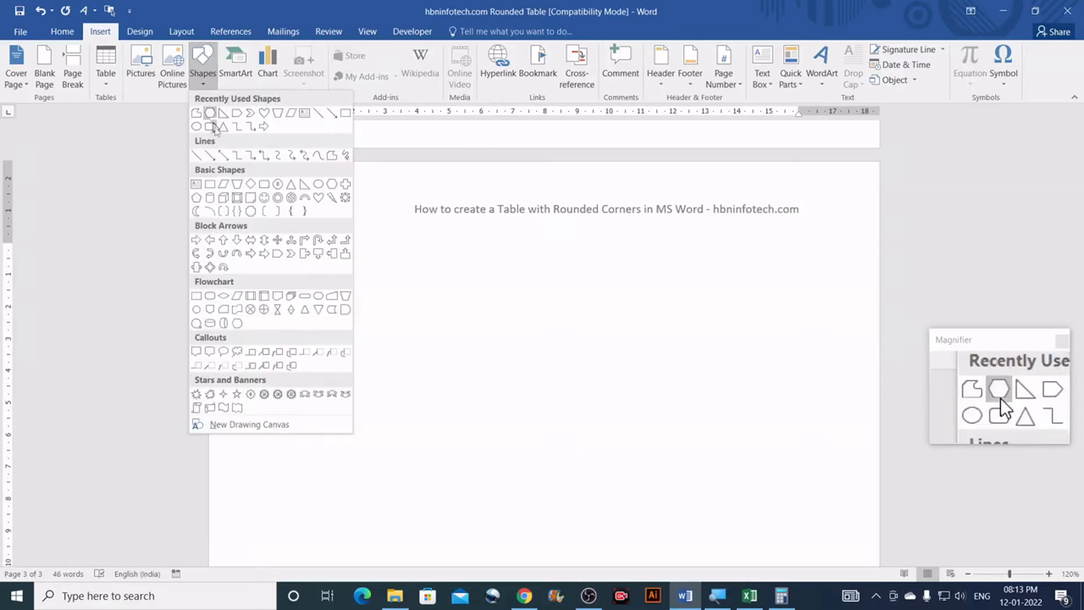
{"action": "left_click", "coordinate": [263, 184]}
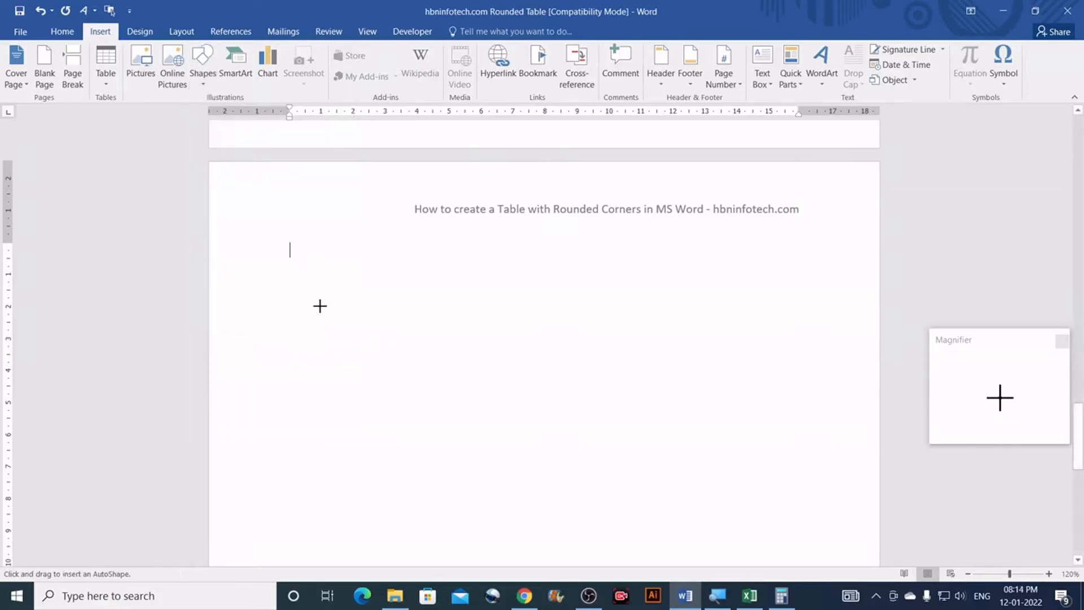
{"action": "mouse_move", "coordinate": [311, 277]}
{"action": "left_mouse_down"}
{"action": "mouse_move", "coordinate": [583, 329]}
{"action": "mouse_move", "coordinate": [714, 330]}
{"action": "left_mouse_up"}
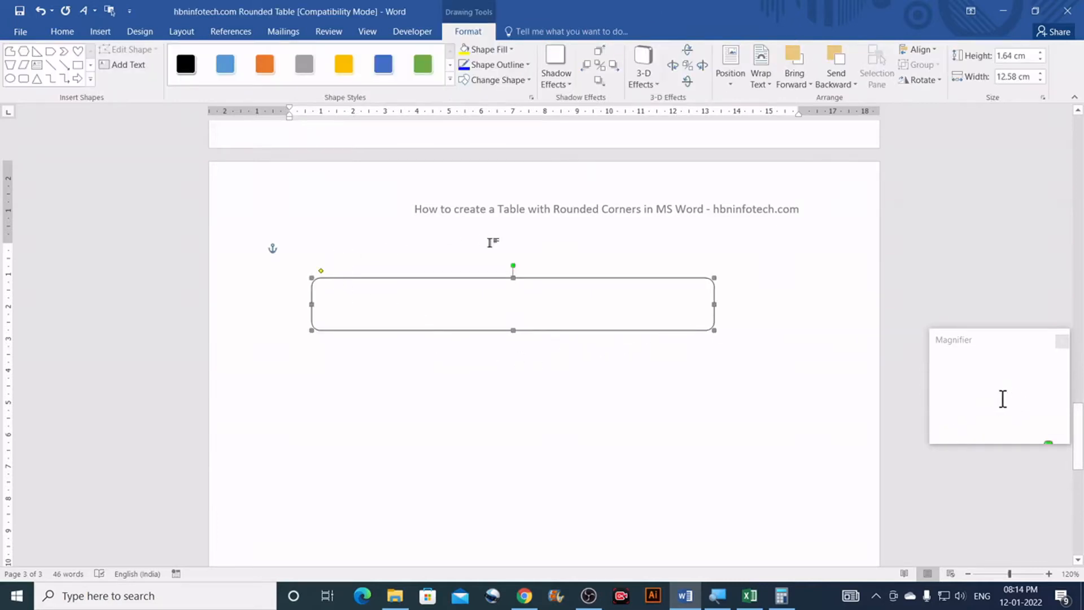
Step: Size the rounded rectangle to 14 cm wide and 2 cm high
{"action": "left_click", "coordinate": [1030, 77]}
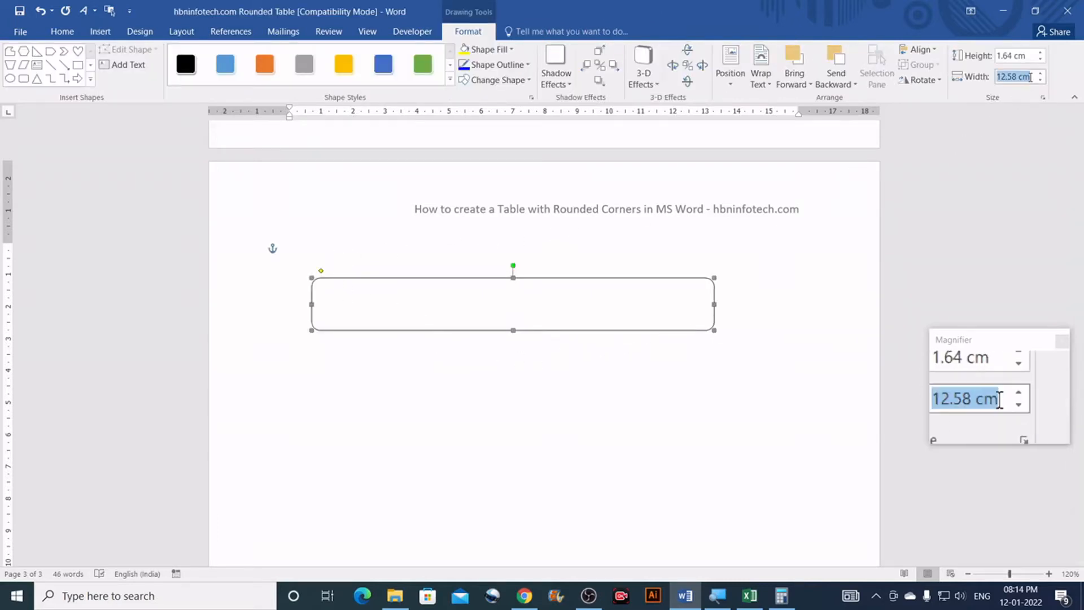
{"action": "type", "text": "14"}
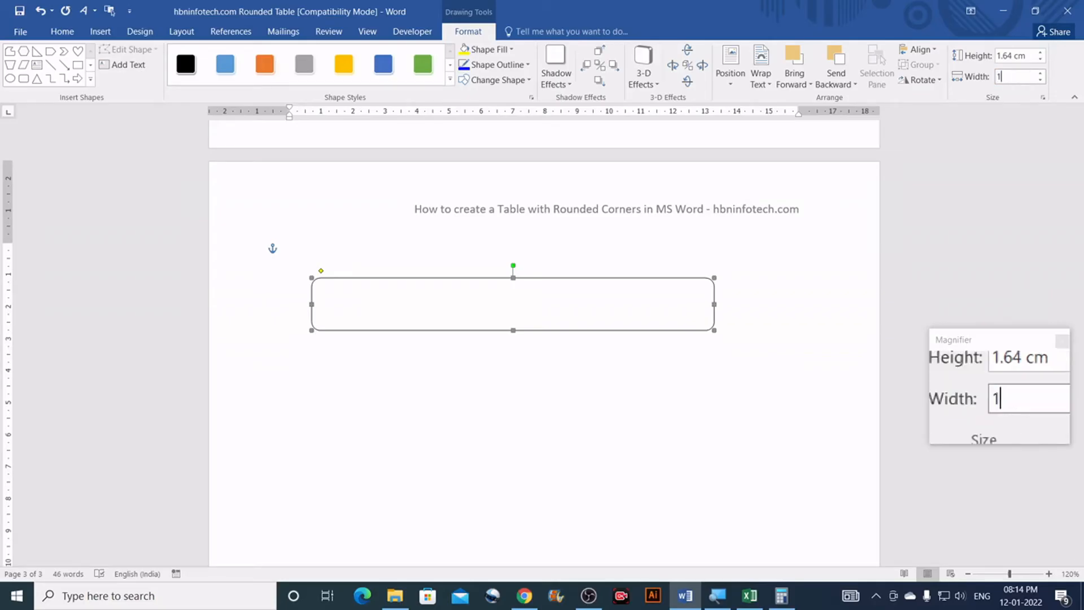
{"action": "left_click", "coordinate": [1020, 55]}
{"action": "type", "text": "2"}
{"action": "key", "text": "Return"}
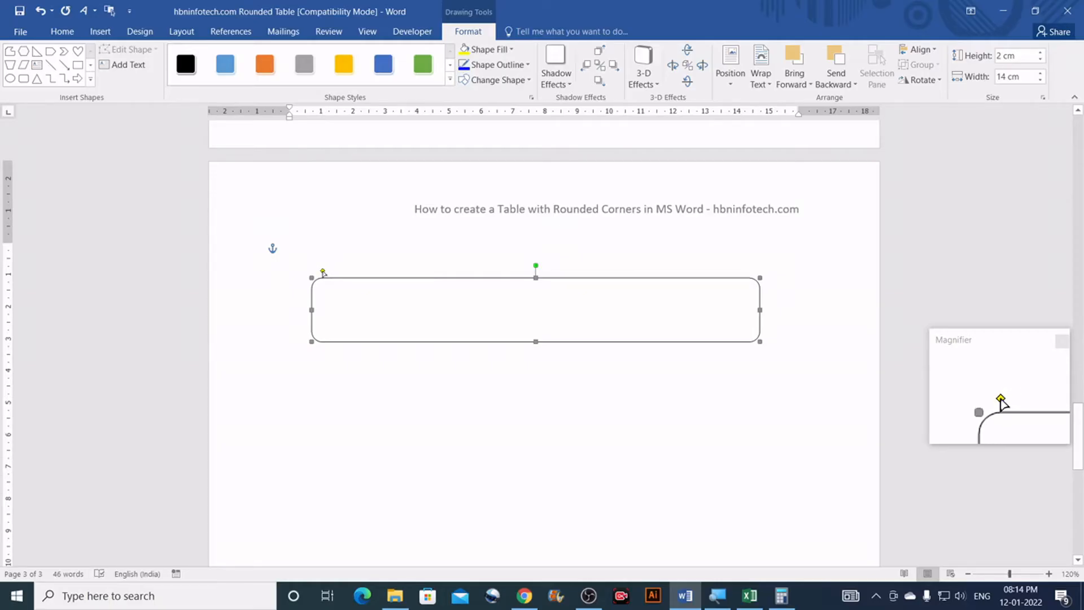
Step: Drag the yellow adjustment handle to make the rectangle's corners slightly rounder
{"action": "left_click_drag", "start_coordinate": [323, 272], "coordinate": [326, 273]}
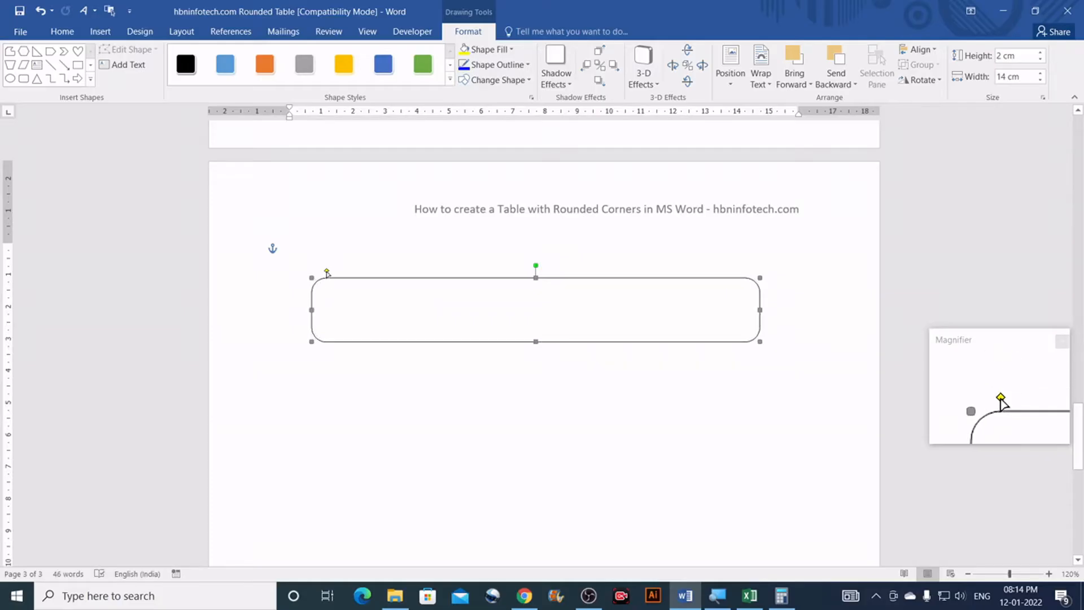
{"action": "left_click_drag", "start_coordinate": [332, 272], "coordinate": [331, 273]}
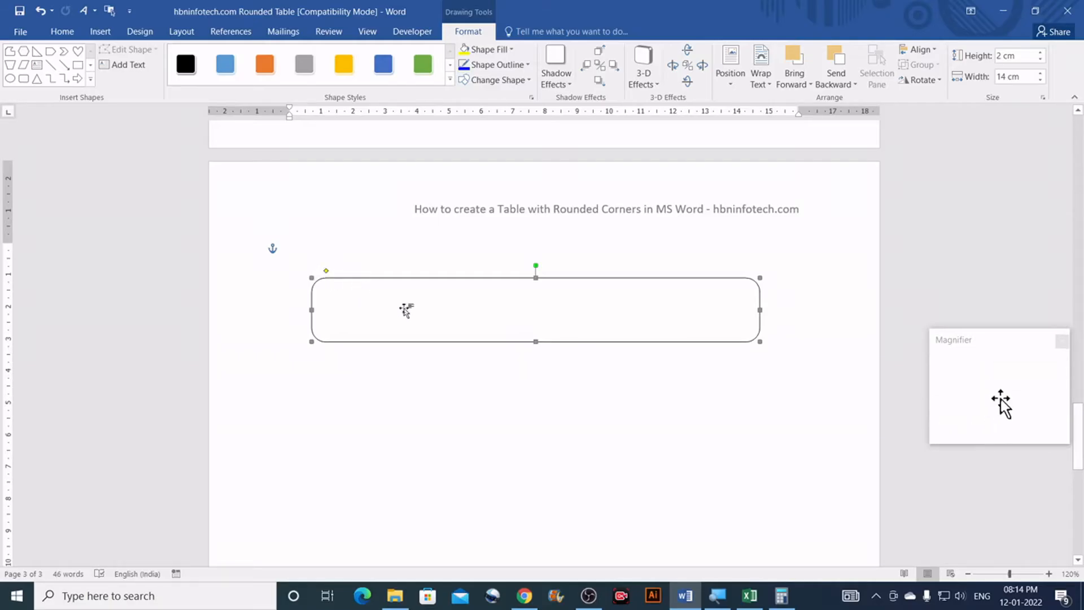
{"action": "scroll", "coordinate": [400, 309], "scroll_direction": "down", "scroll_amount": 3}
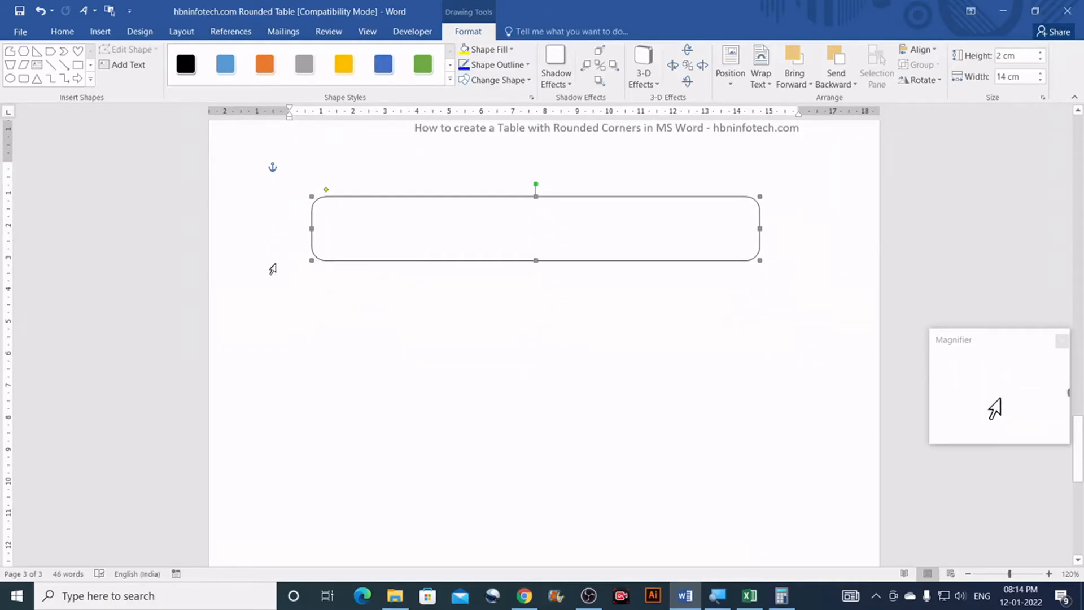
{"action": "scroll", "coordinate": [331, 201], "scroll_direction": "up", "scroll_amount": 1}
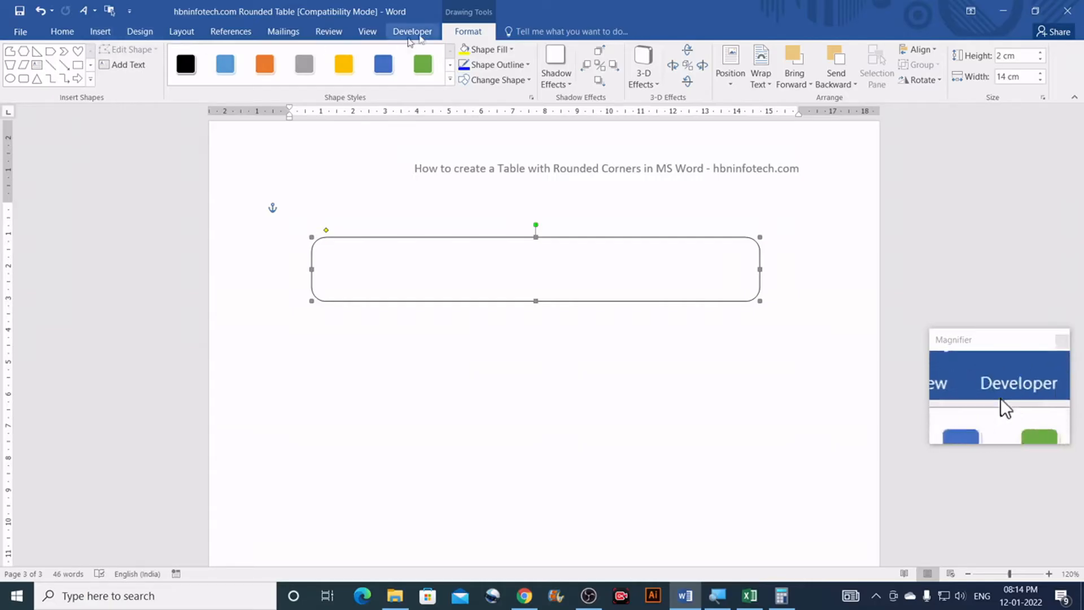
Step: Draw a plain rectangle and size it to 14 cm wide by 1 cm high
{"action": "left_click", "coordinate": [77, 68]}
{"action": "left_click_drag", "start_coordinate": [352, 264], "coordinate": [556, 326]}
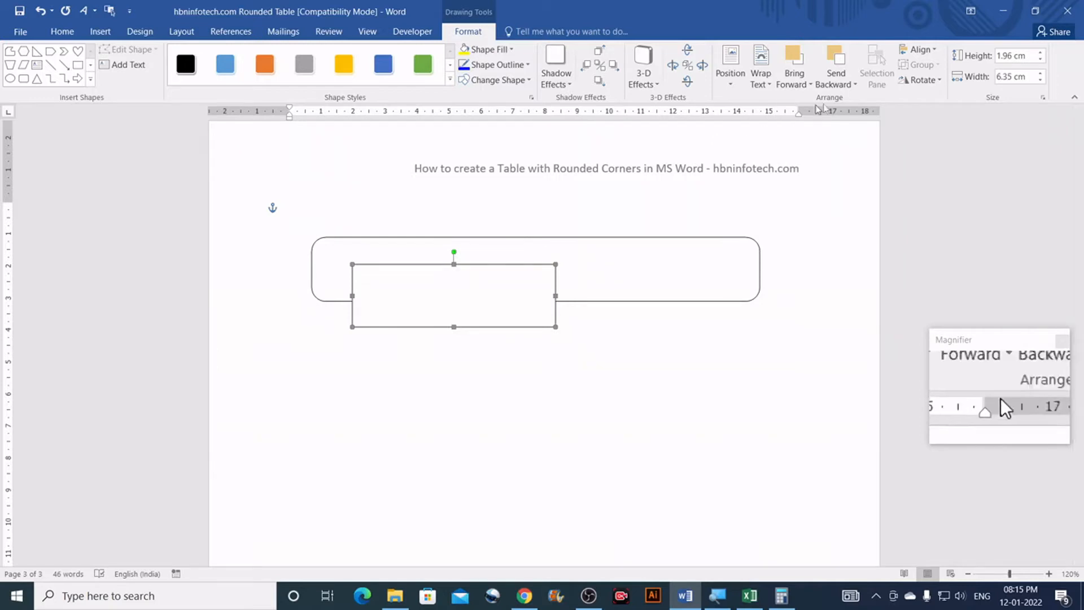
{"action": "left_click", "coordinate": [1031, 77]}
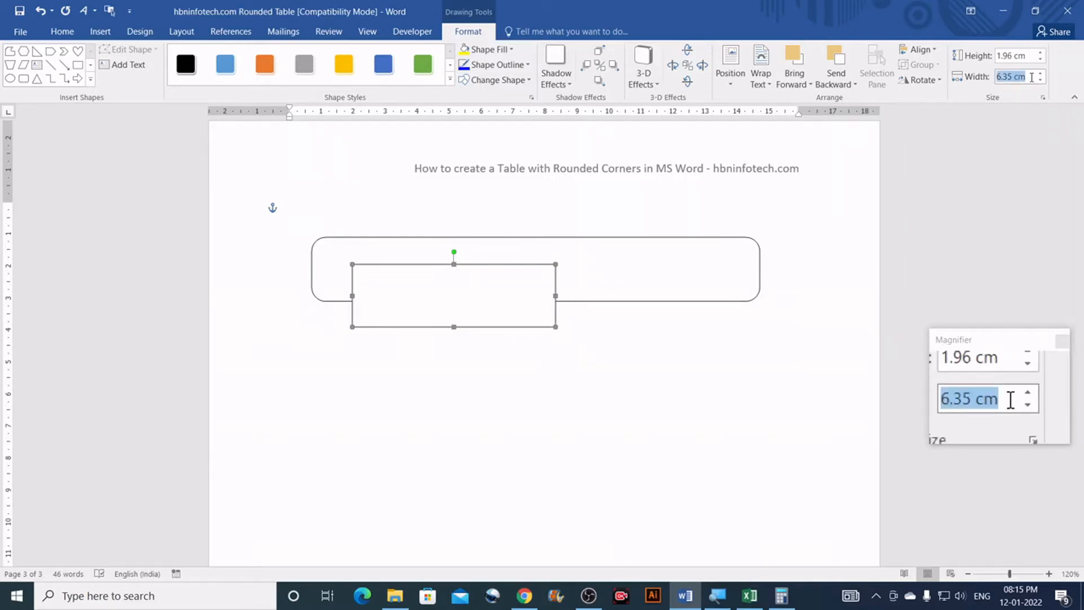
{"action": "type", "text": "14"}
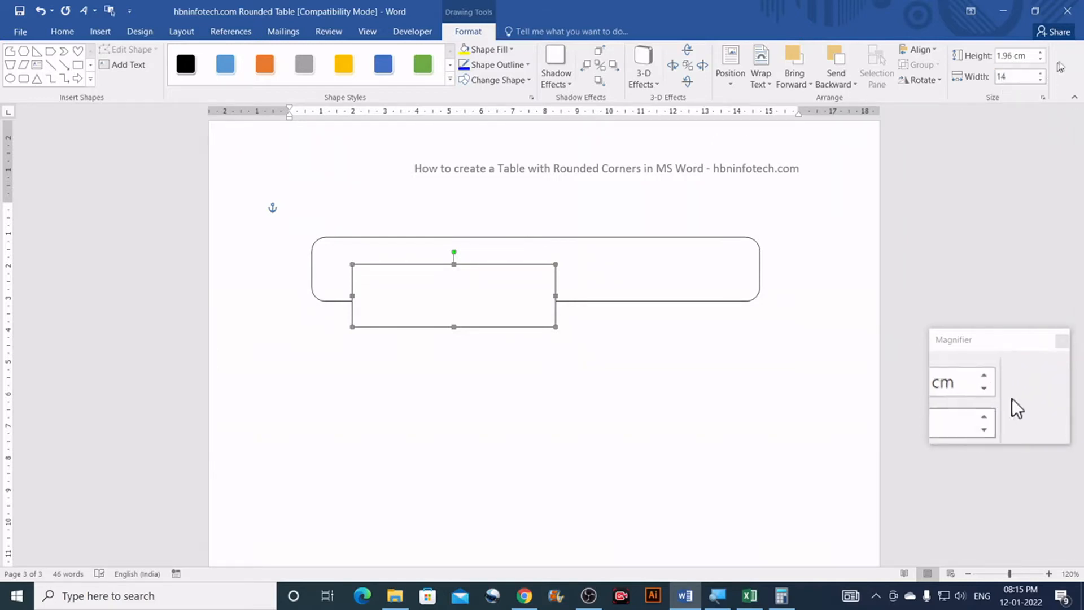
{"action": "left_click", "coordinate": [1028, 56]}
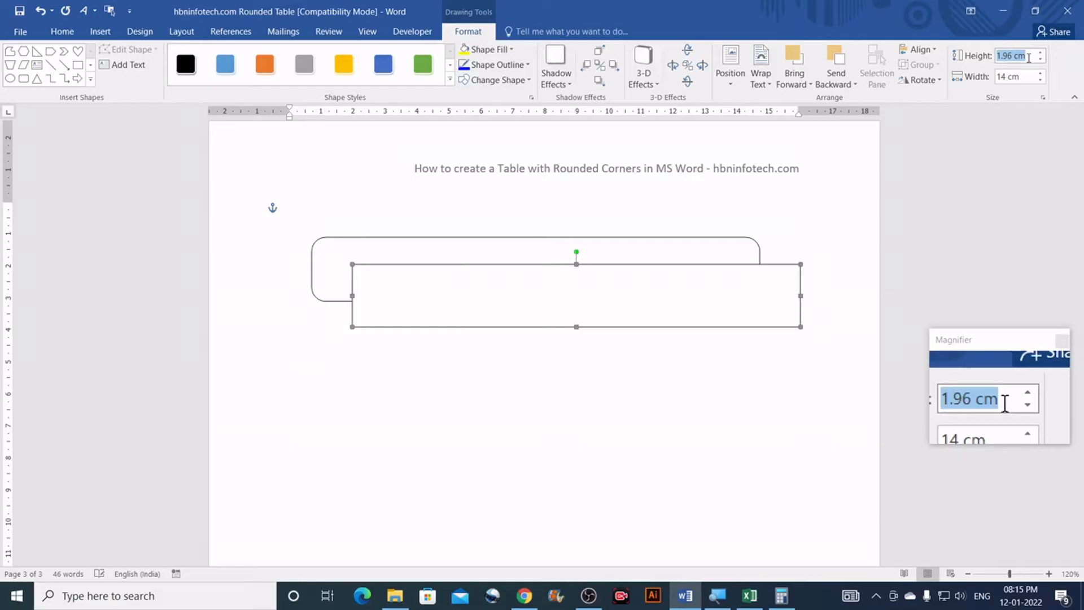
{"action": "type", "text": "1"}
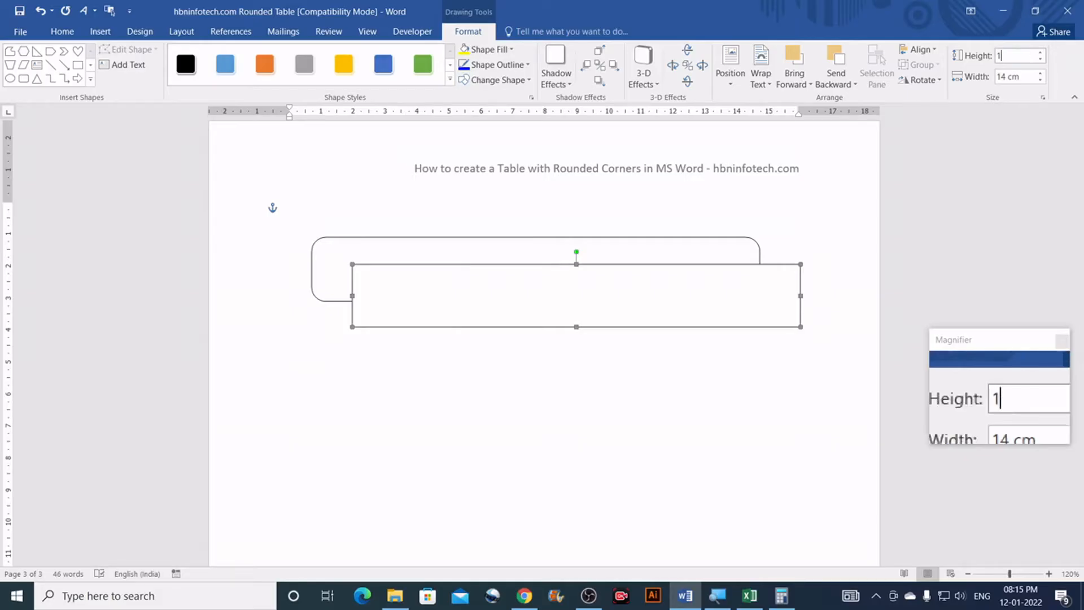
{"action": "key", "text": "Return"}
Step: Position the rectangle over the rounded shape's lower half and place a copy directly below
{"action": "left_click_drag", "start_coordinate": [639, 278], "coordinate": [600, 283]}
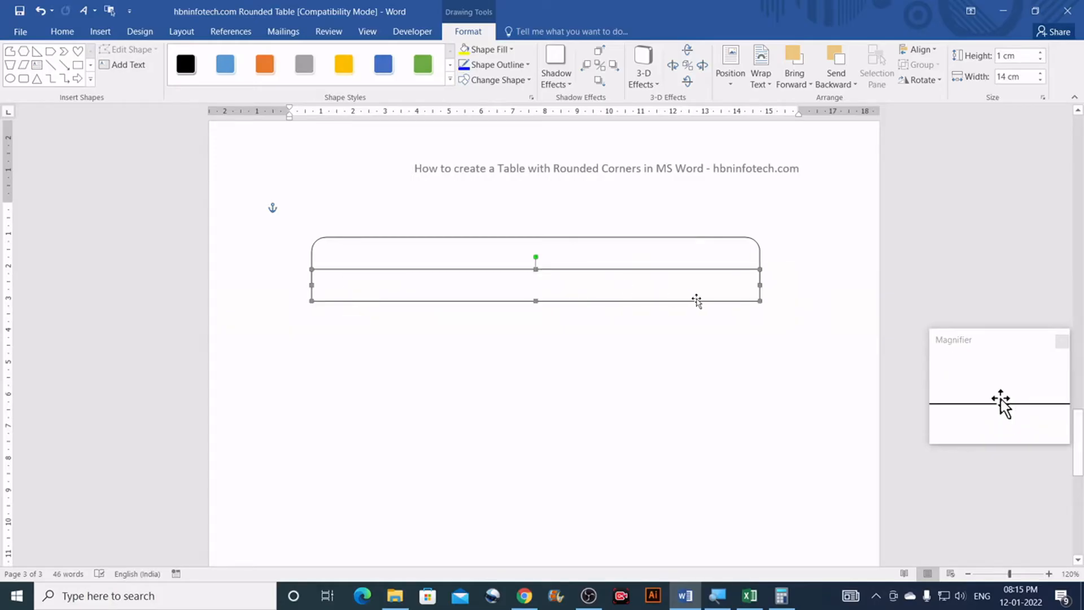
{"action": "left_click_drag", "start_coordinate": [628, 288], "coordinate": [634, 270]}
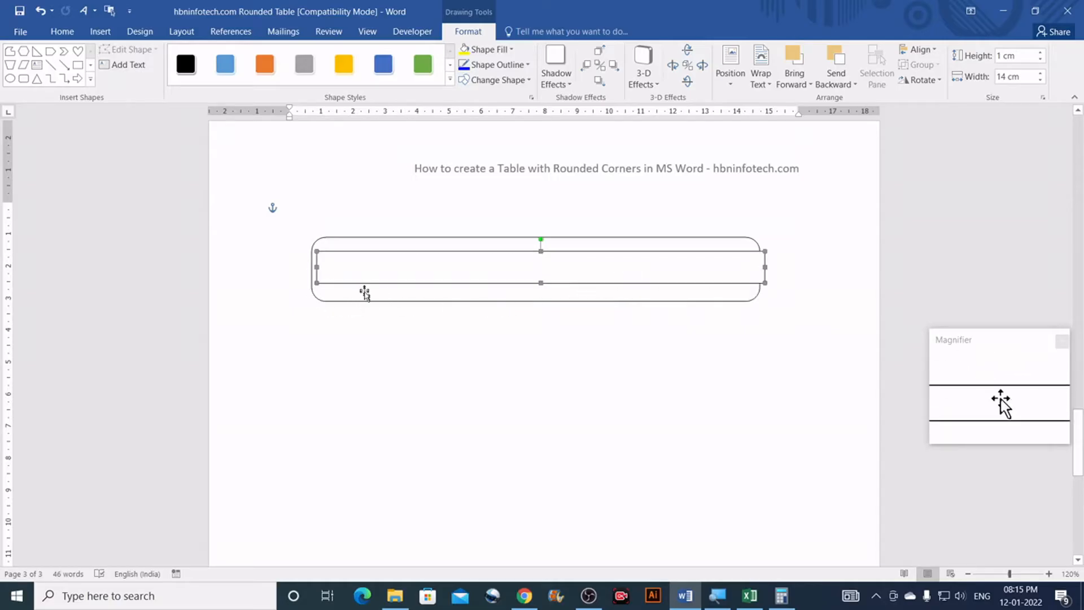
{"action": "left_click_drag", "start_coordinate": [353, 268], "coordinate": [347, 285]}
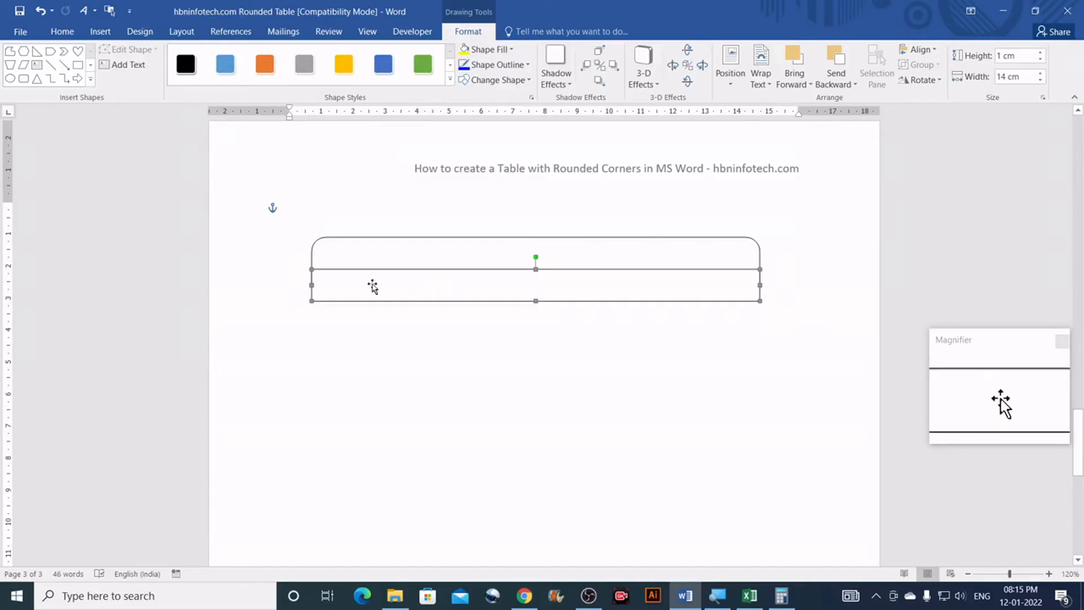
{"action": "scroll", "coordinate": [373, 281], "scroll_direction": "down", "scroll_amount": 1}
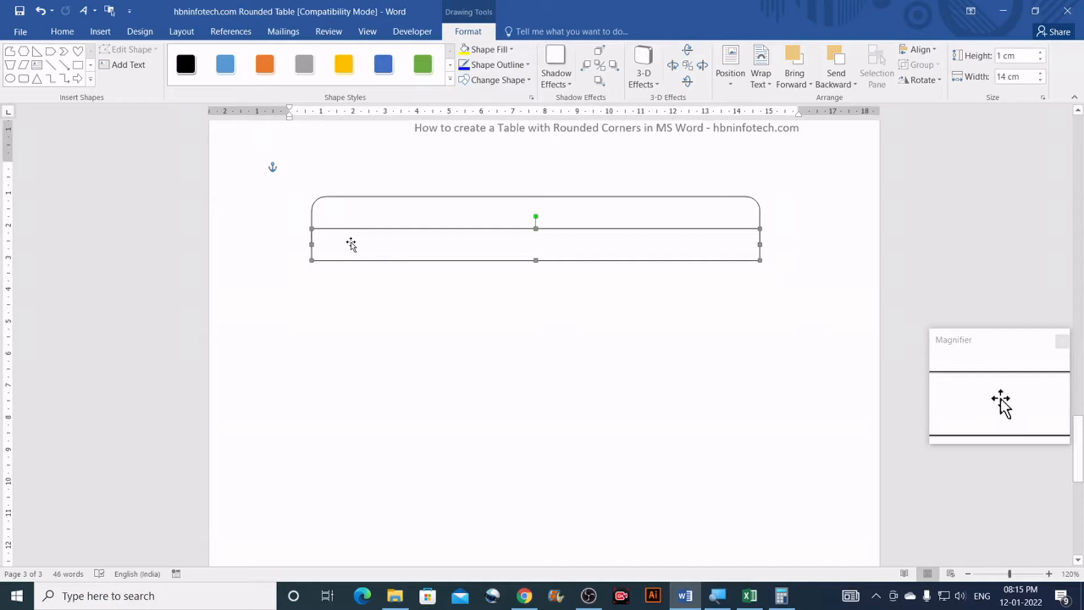
{"action": "left_click_drag", "start_coordinate": [353, 247], "coordinate": [357, 278]}
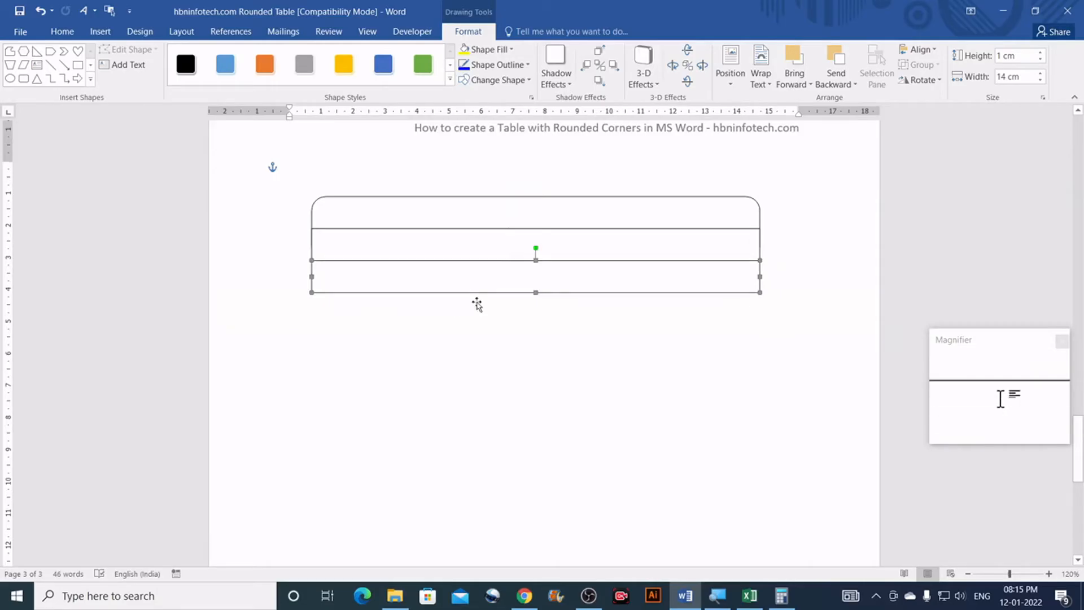
Step: Add another 1 cm row copy below the table, then select the second row with the rounded top
{"action": "scroll", "coordinate": [477, 301], "scroll_direction": "up", "scroll_amount": 15}
{"action": "scroll", "coordinate": [477, 301], "scroll_direction": "up", "scroll_amount": 3}
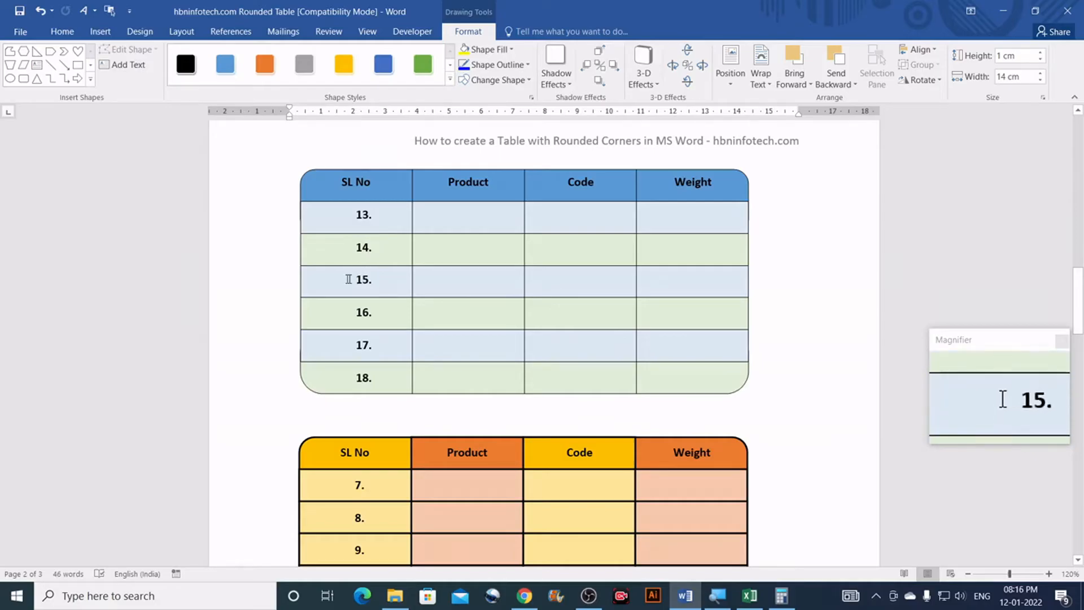
{"action": "scroll", "coordinate": [422, 282], "scroll_direction": "down", "scroll_amount": 20}
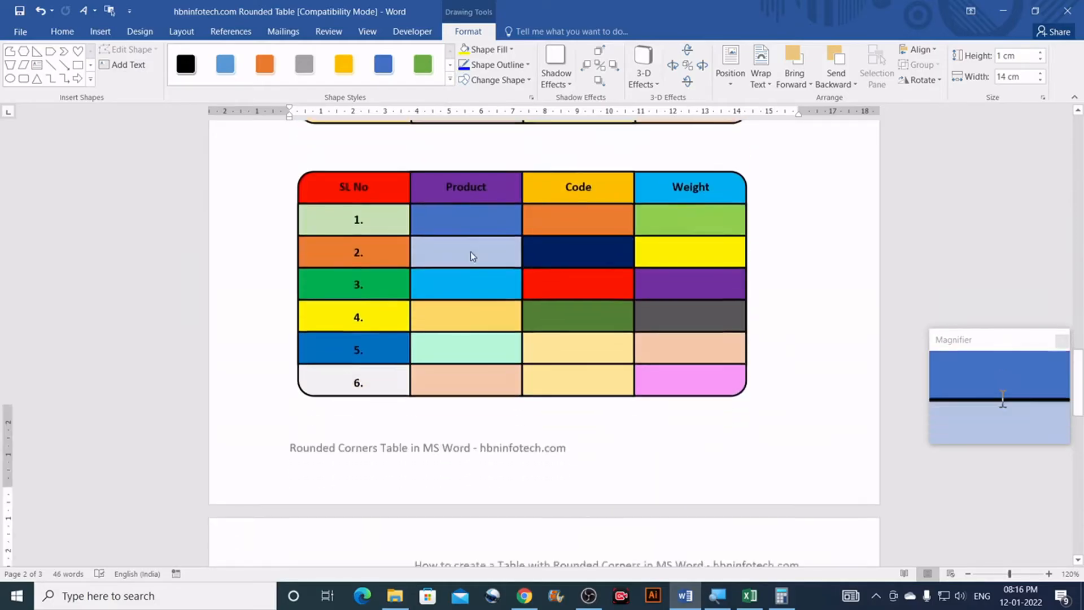
{"action": "scroll", "coordinate": [469, 250], "scroll_direction": "up", "scroll_amount": 3}
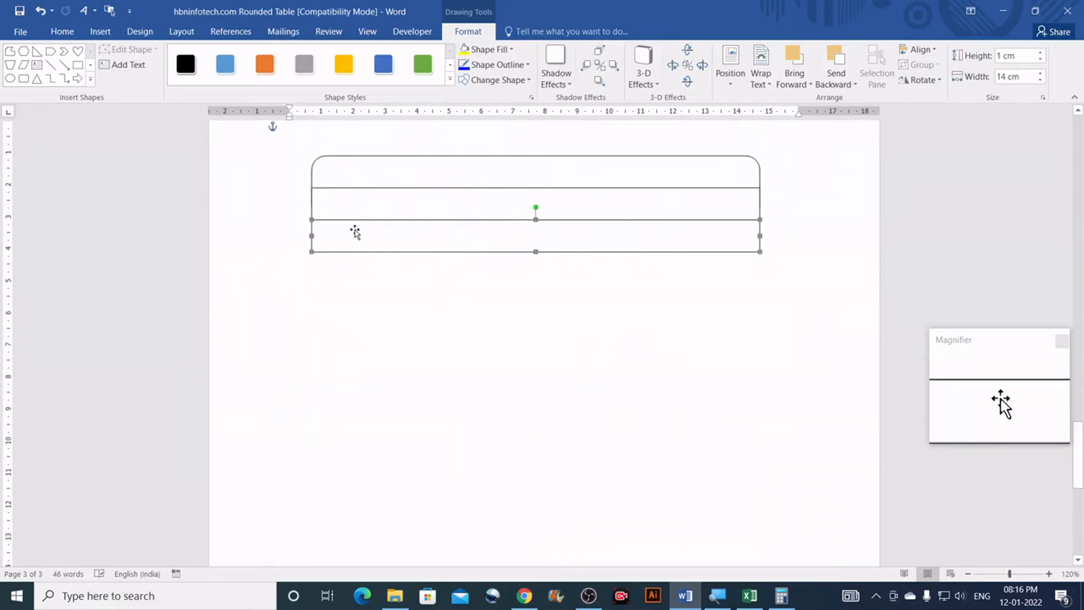
{"action": "left_click_drag", "start_coordinate": [359, 265], "coordinate": [358, 337]}
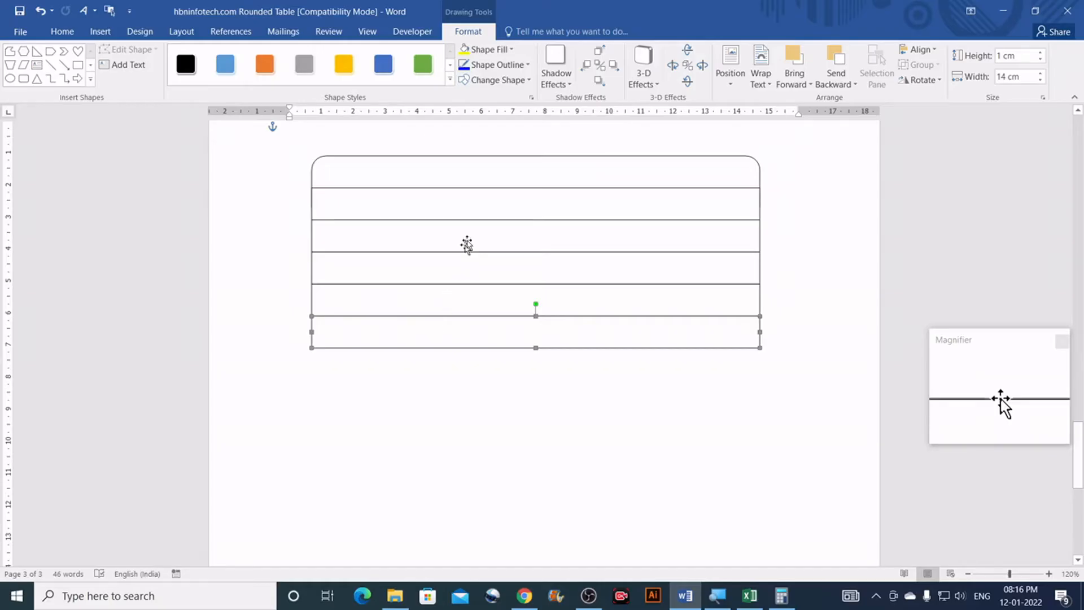
{"action": "left_click", "coordinate": [467, 200]}
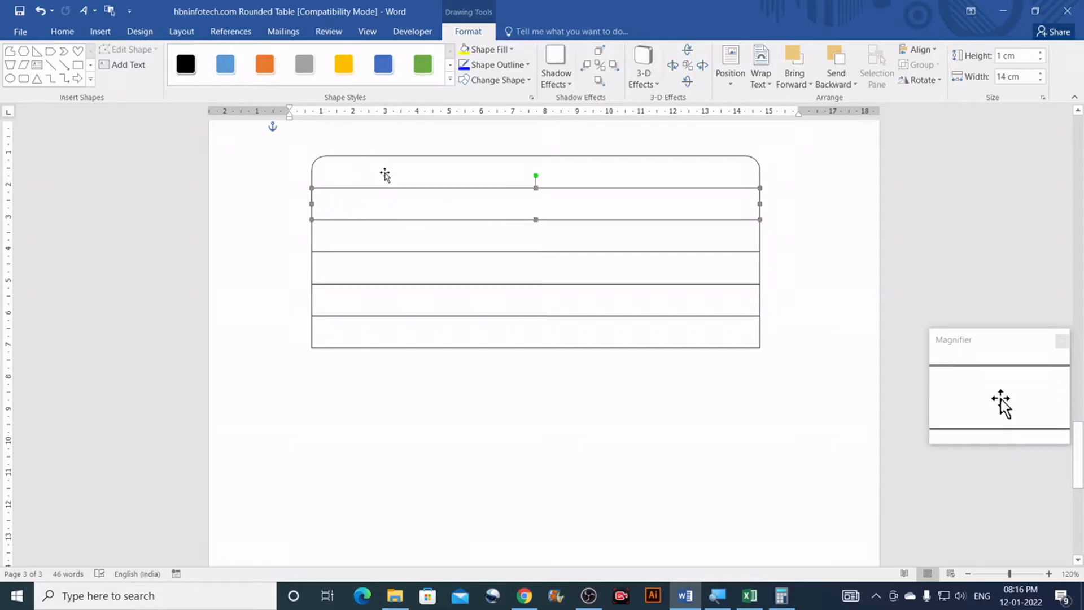
{"action": "left_click", "coordinate": [403, 173], "text": "shift"}
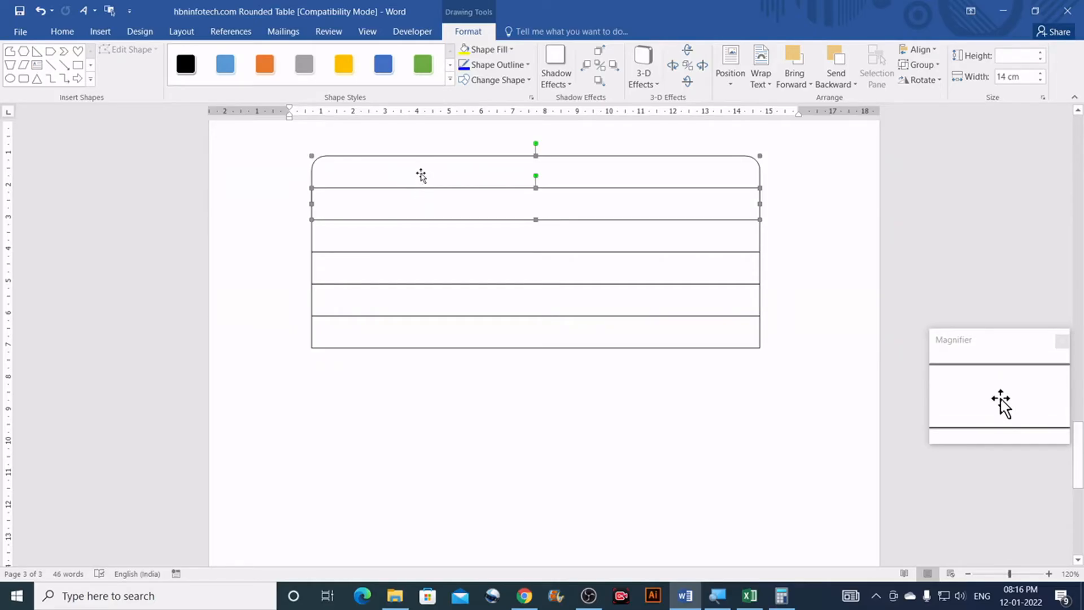
Step: Copy the rounded top pieces, flip the copy vertically, and move it up under the table
{"action": "left_click_drag", "start_coordinate": [426, 175], "coordinate": [439, 414]}
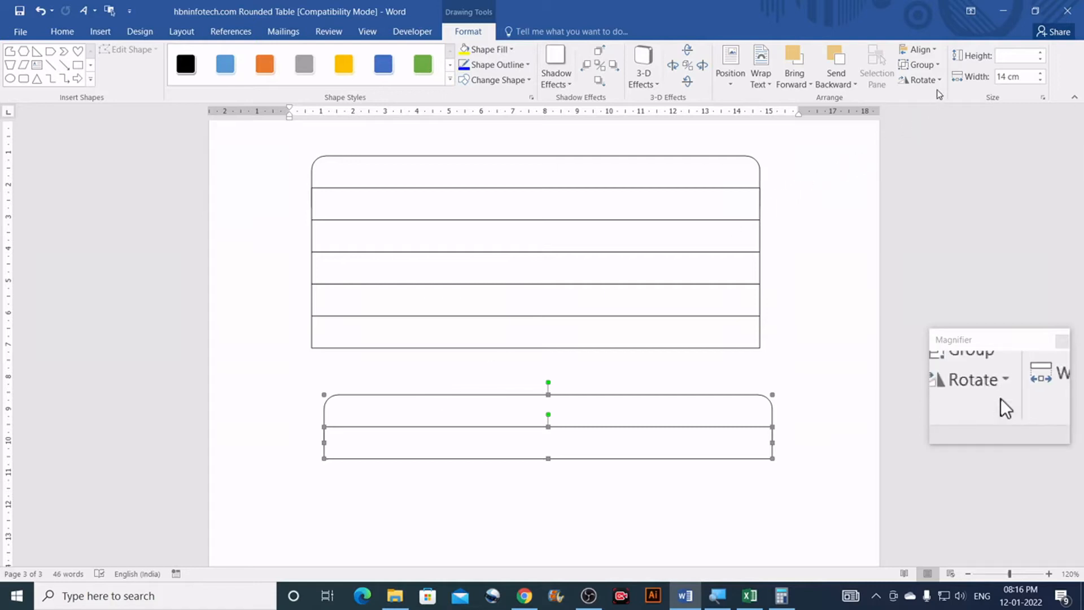
{"action": "left_click", "coordinate": [940, 66]}
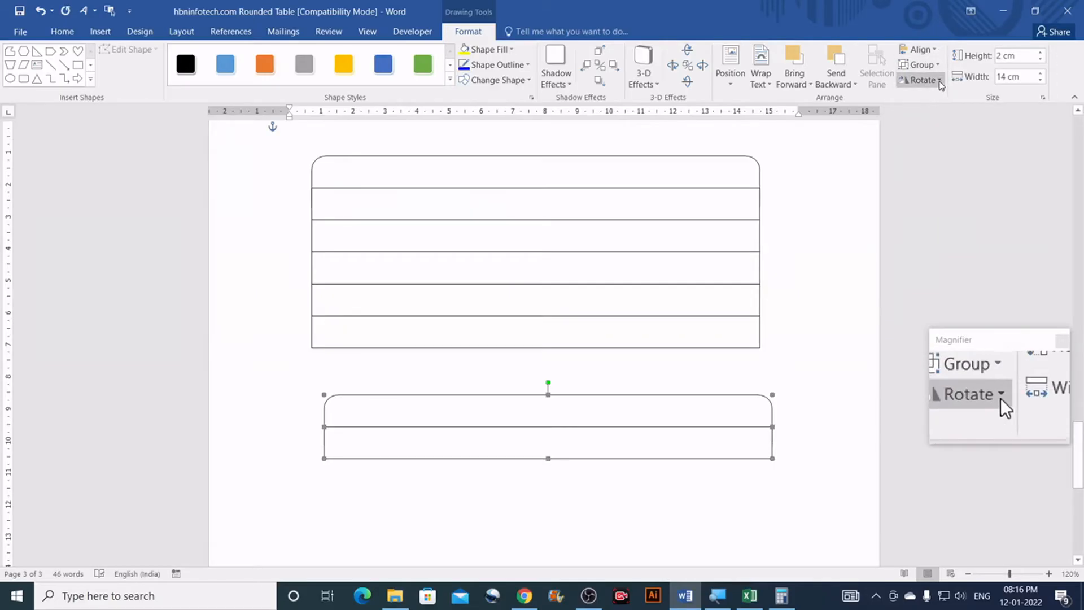
{"action": "left_click", "coordinate": [939, 79]}
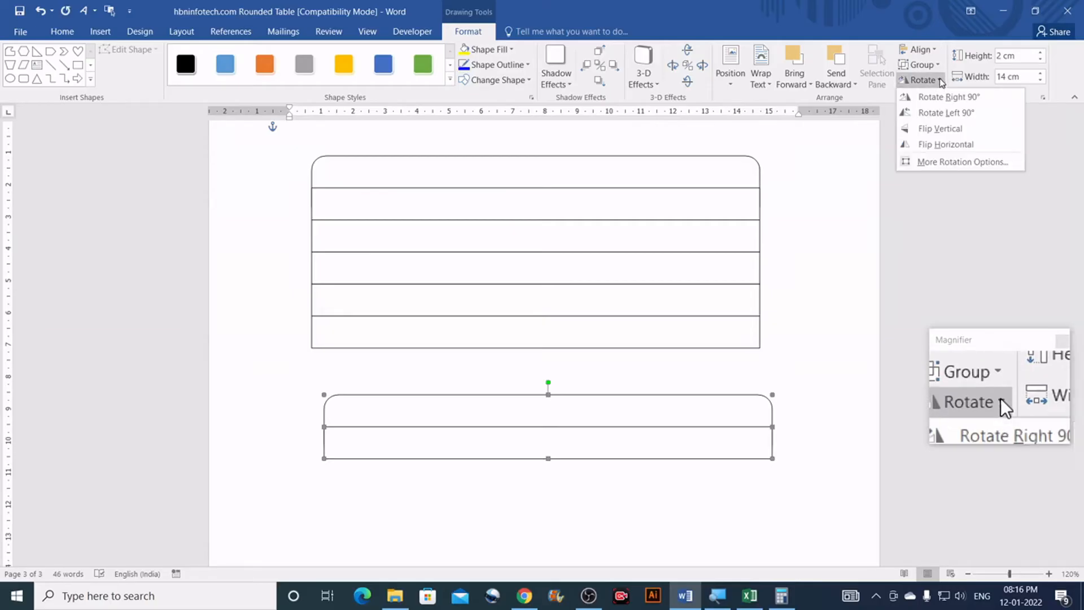
{"action": "left_click", "coordinate": [947, 134]}
{"action": "left_click_drag", "start_coordinate": [573, 419], "coordinate": [559, 370]}
{"action": "left_click", "coordinate": [794, 318]}
{"action": "scroll", "coordinate": [673, 363], "scroll_direction": "down", "scroll_amount": 1}
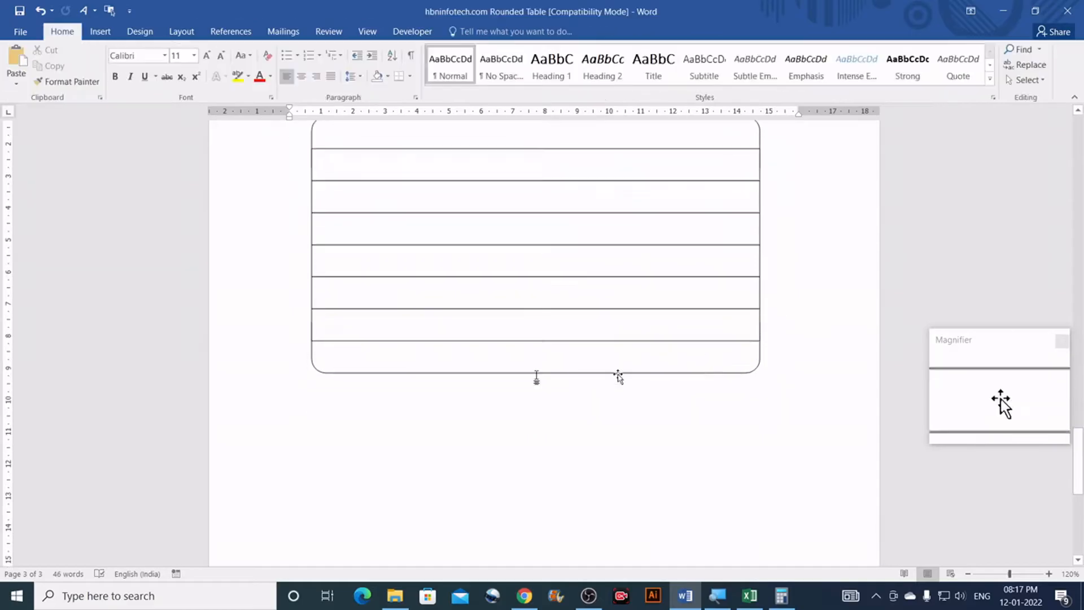
{"action": "scroll", "coordinate": [366, 353], "scroll_direction": "up", "scroll_amount": 2}
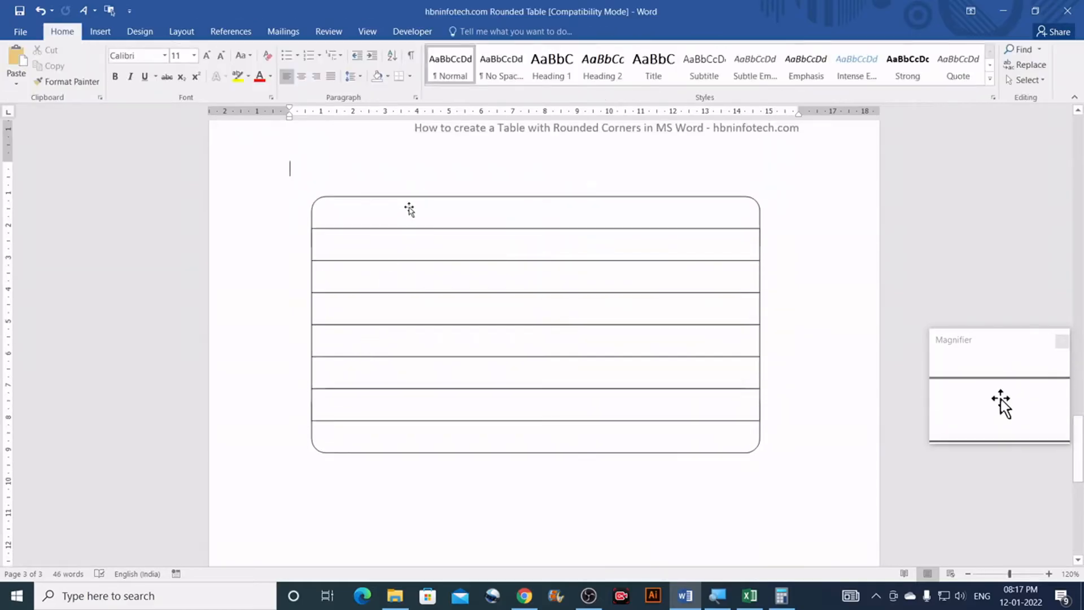
{"action": "left_click", "coordinate": [414, 224]}
{"action": "left_click", "coordinate": [469, 32]}
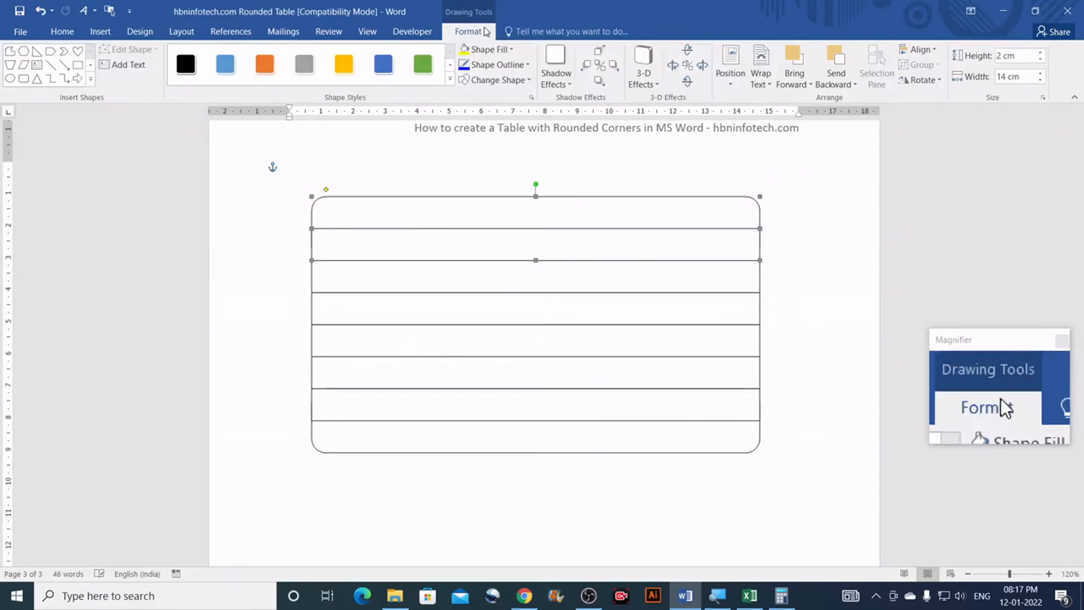
{"action": "left_click", "coordinate": [919, 50]}
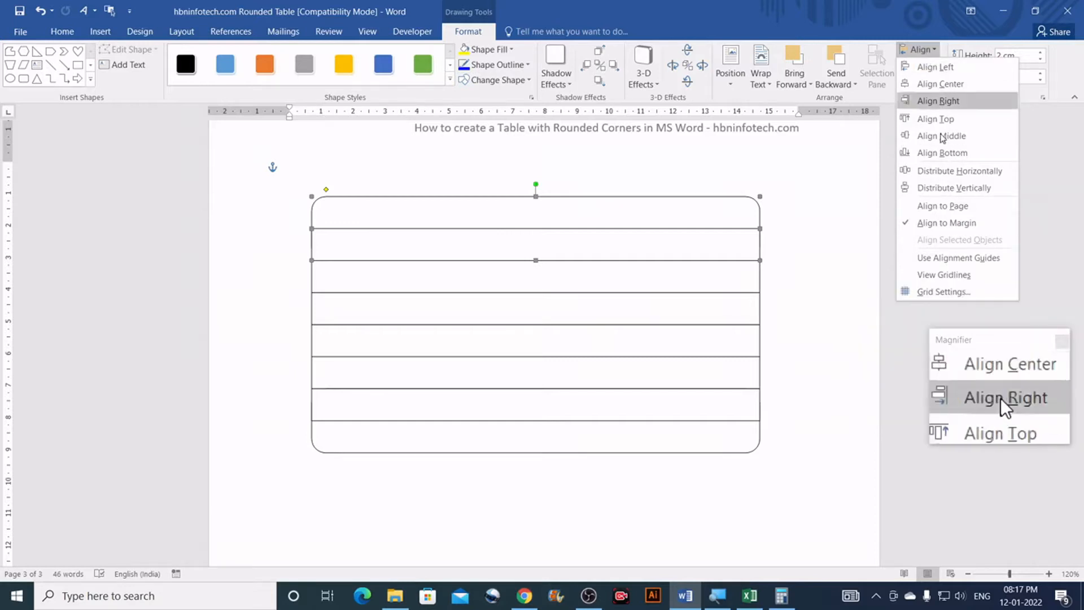
{"action": "left_click", "coordinate": [960, 292]}
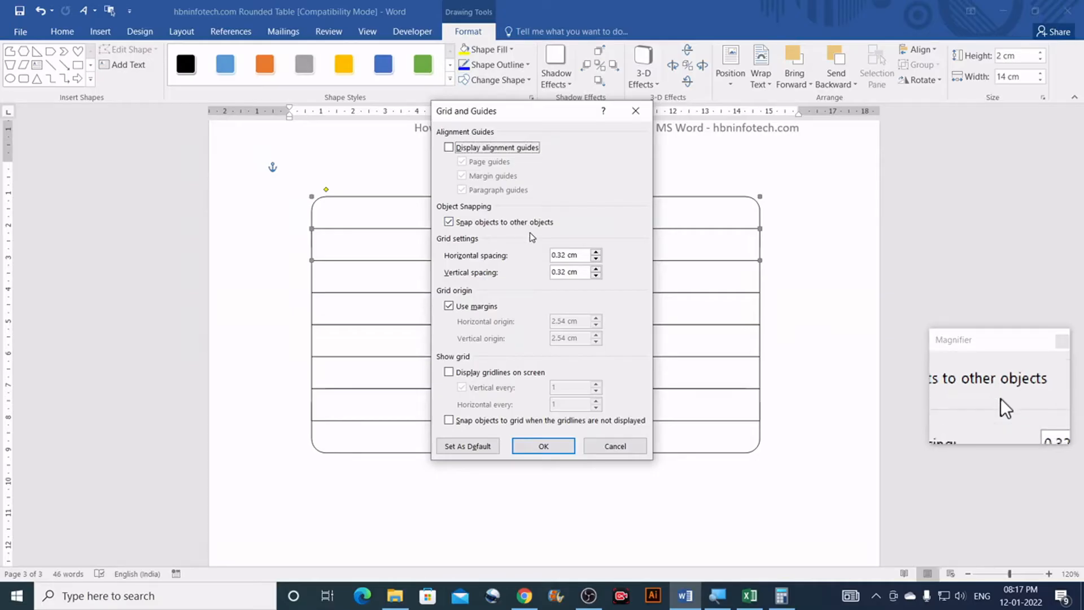
{"action": "left_click", "coordinate": [614, 446]}
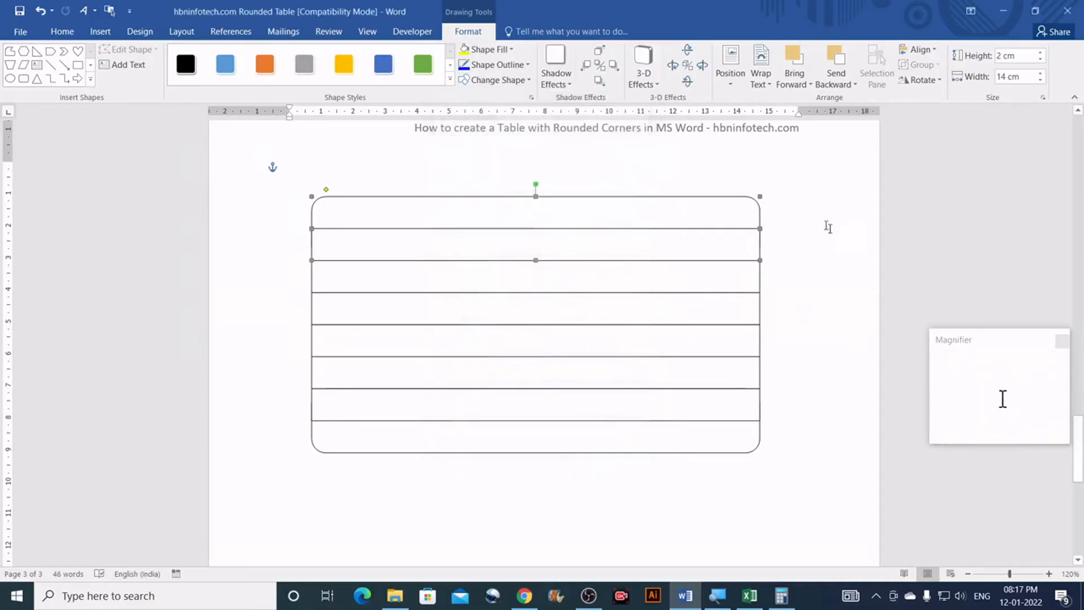
{"action": "left_click", "coordinate": [807, 204]}
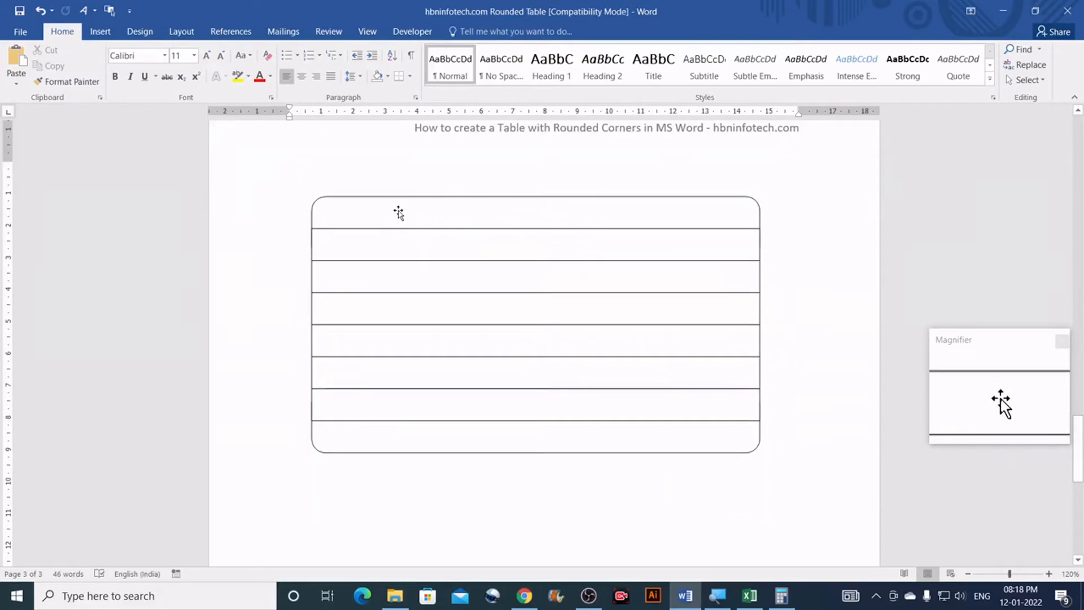
Step: Fill the table's rounded top row purple
{"action": "left_click", "coordinate": [398, 213]}
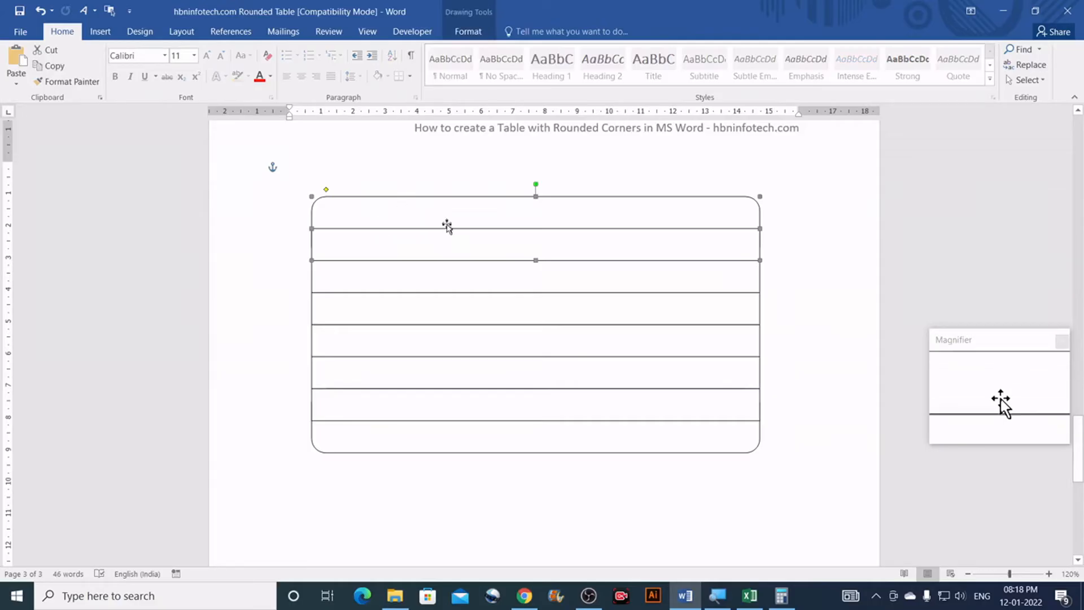
{"action": "left_click", "coordinate": [478, 33]}
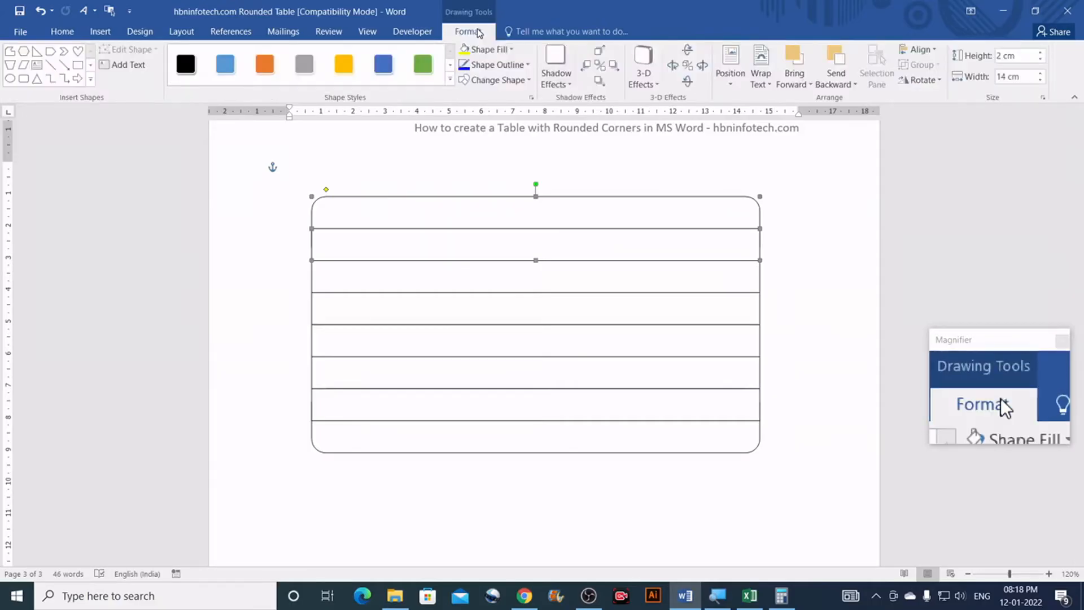
{"action": "left_click", "coordinate": [512, 50]}
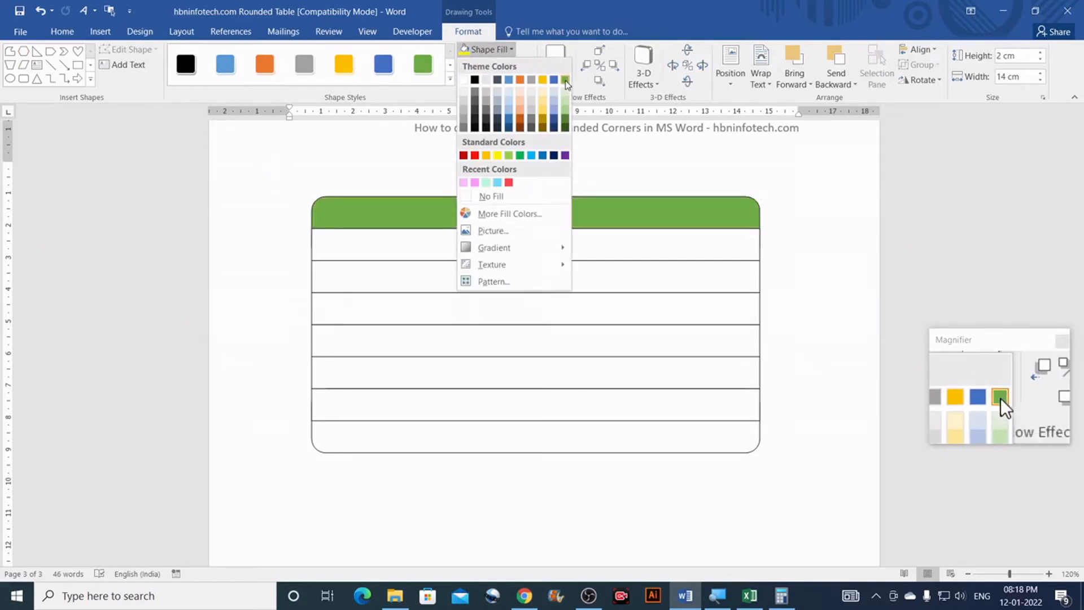
{"action": "left_click", "coordinate": [565, 156]}
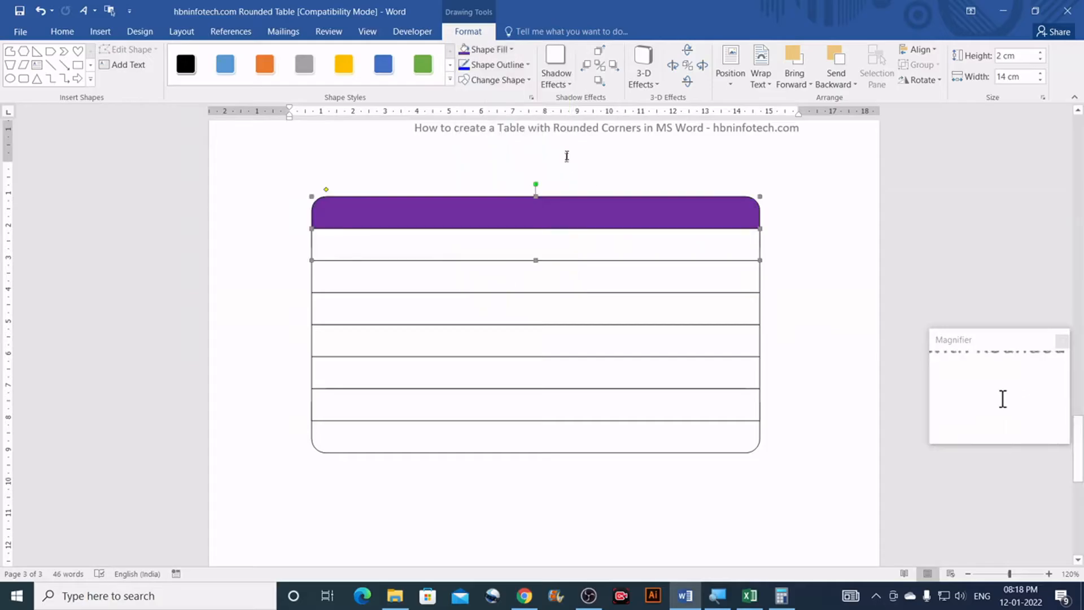
Step: Fill the second row pale gold and the third row light orange
{"action": "left_click", "coordinate": [519, 246]}
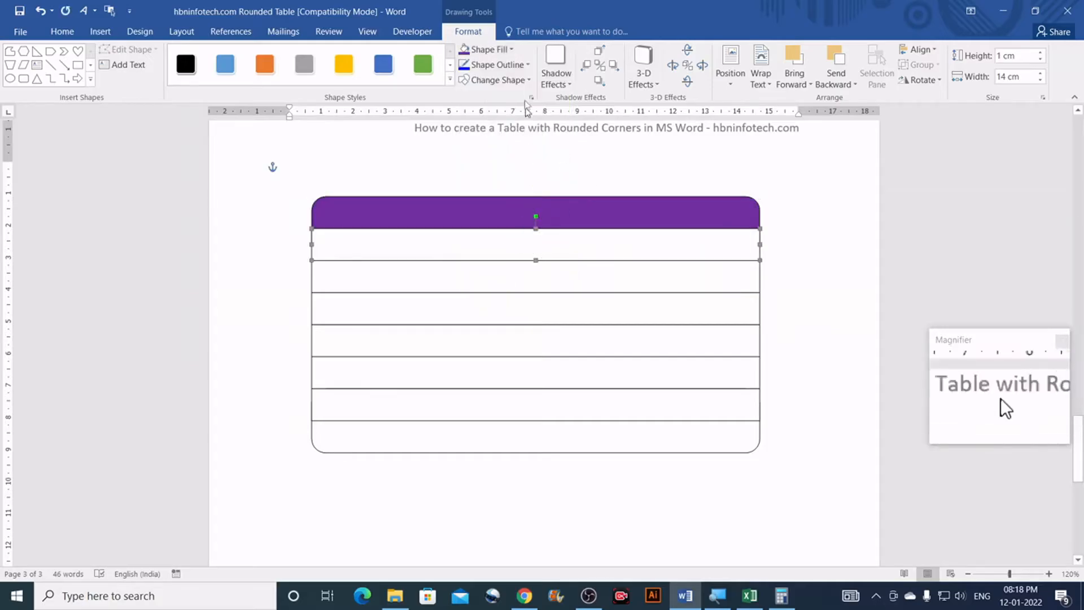
{"action": "left_click", "coordinate": [511, 50]}
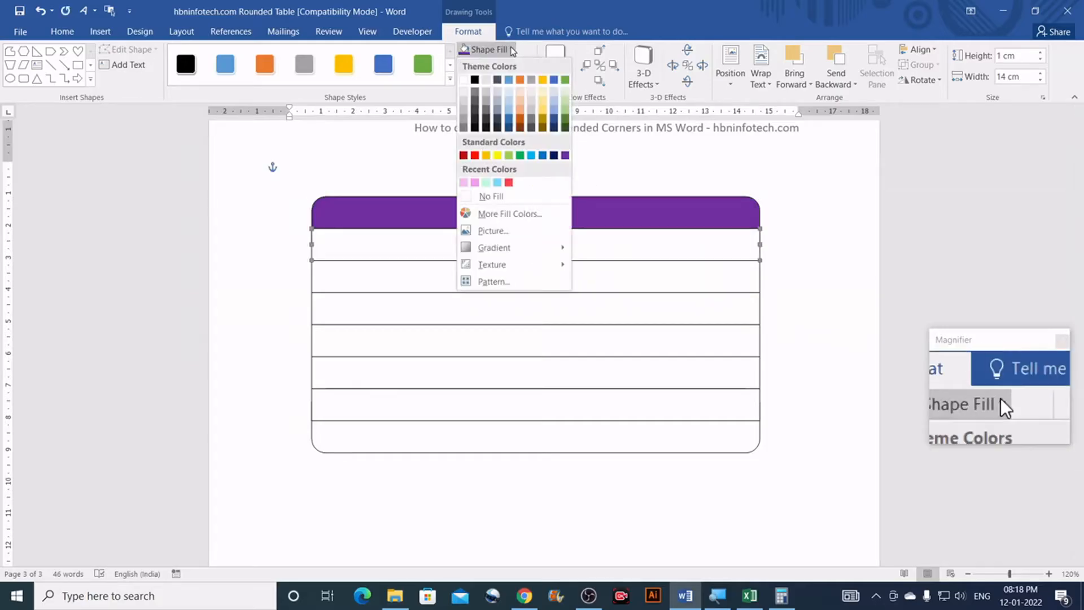
{"action": "left_click", "coordinate": [543, 98]}
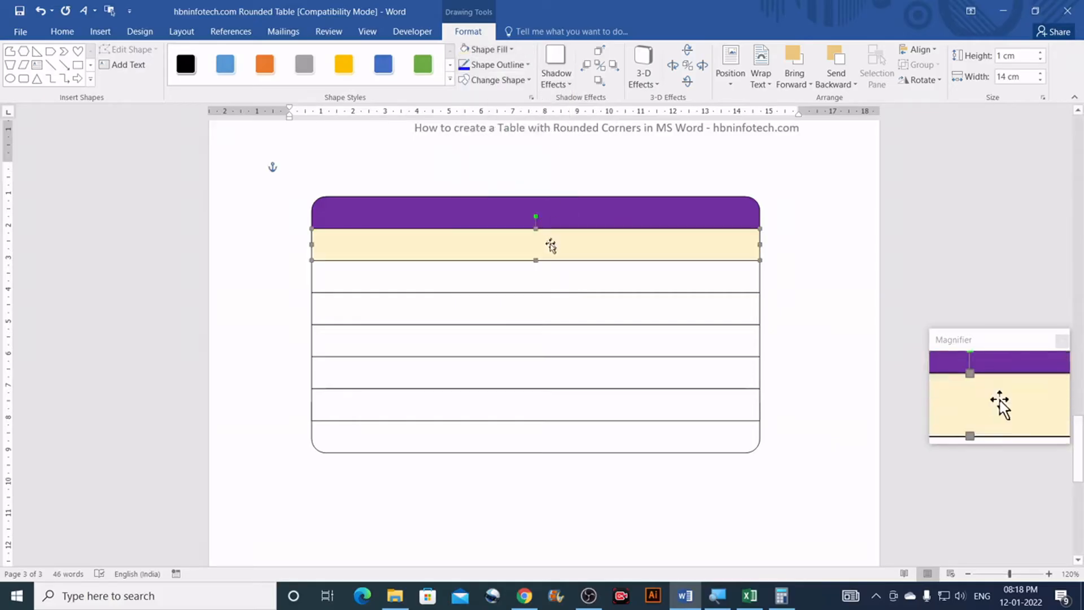
{"action": "left_click", "coordinate": [549, 282]}
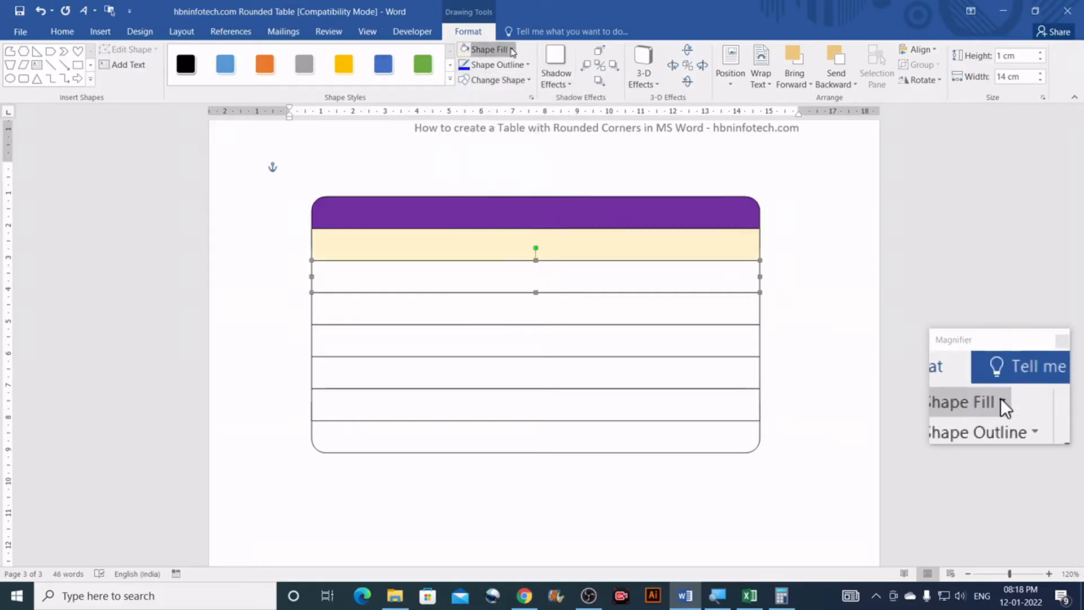
{"action": "left_click", "coordinate": [489, 50]}
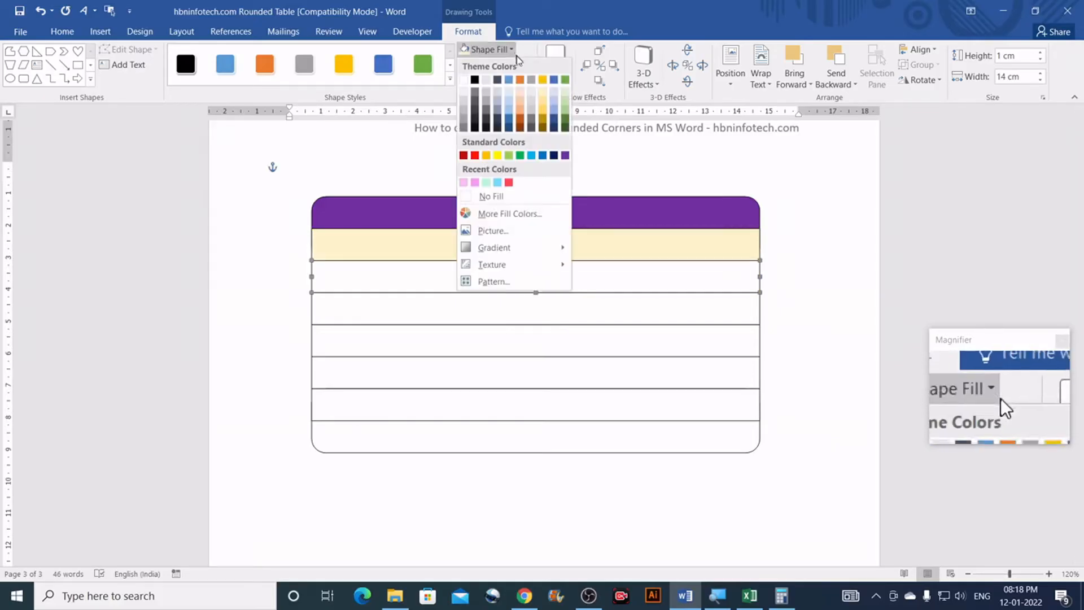
{"action": "left_click", "coordinate": [519, 106]}
{"action": "left_click", "coordinate": [504, 310]}
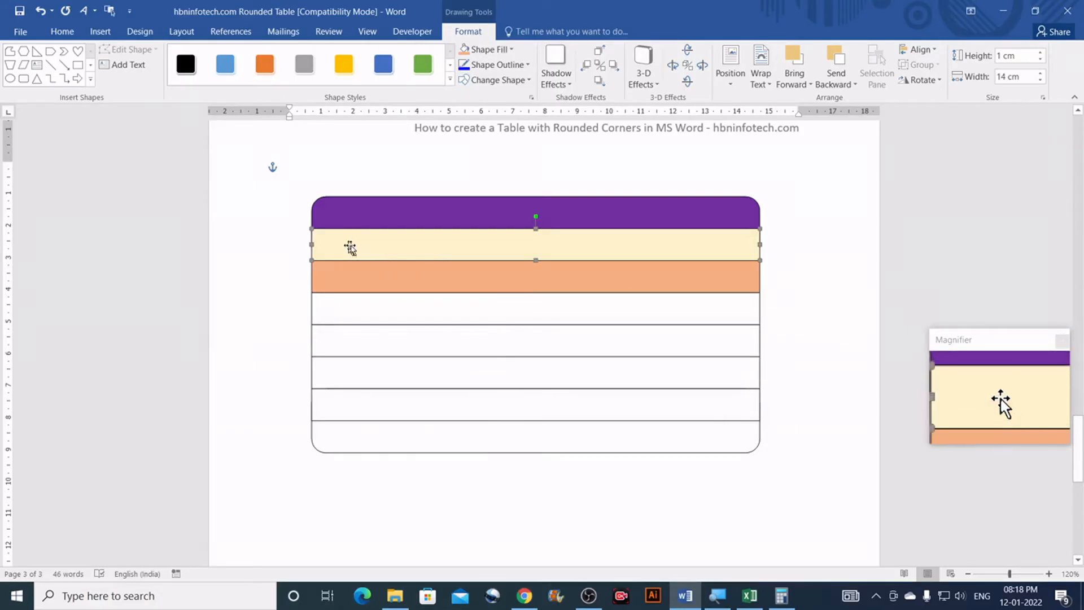
{"action": "left_click", "coordinate": [60, 34]}
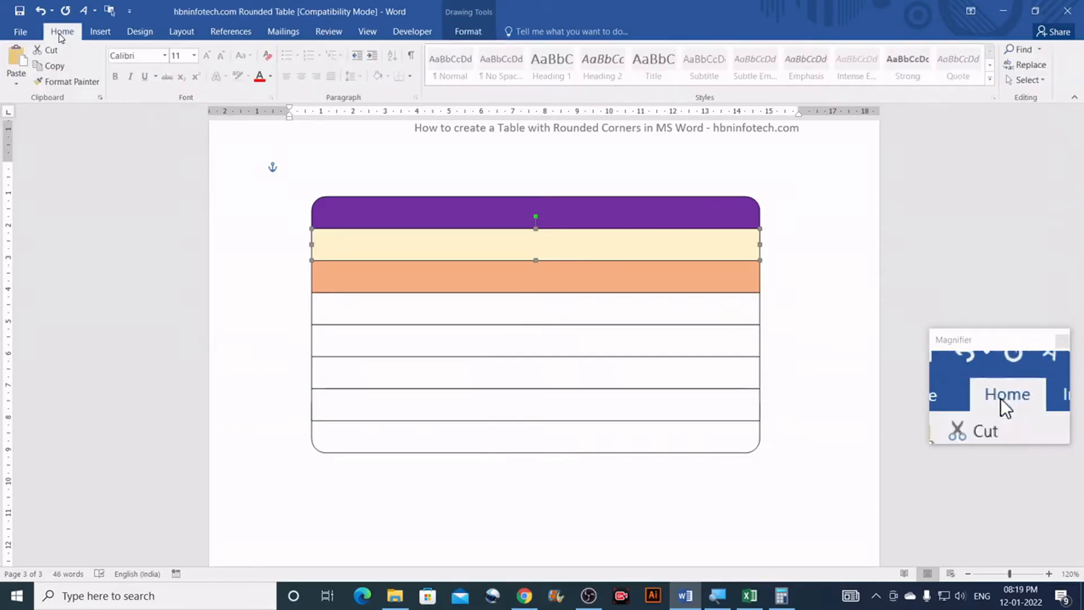
Step: Format-paint the cream fill onto the fourth and sixth rows, undoing it on the bottom shape
{"action": "left_click", "coordinate": [62, 84]}
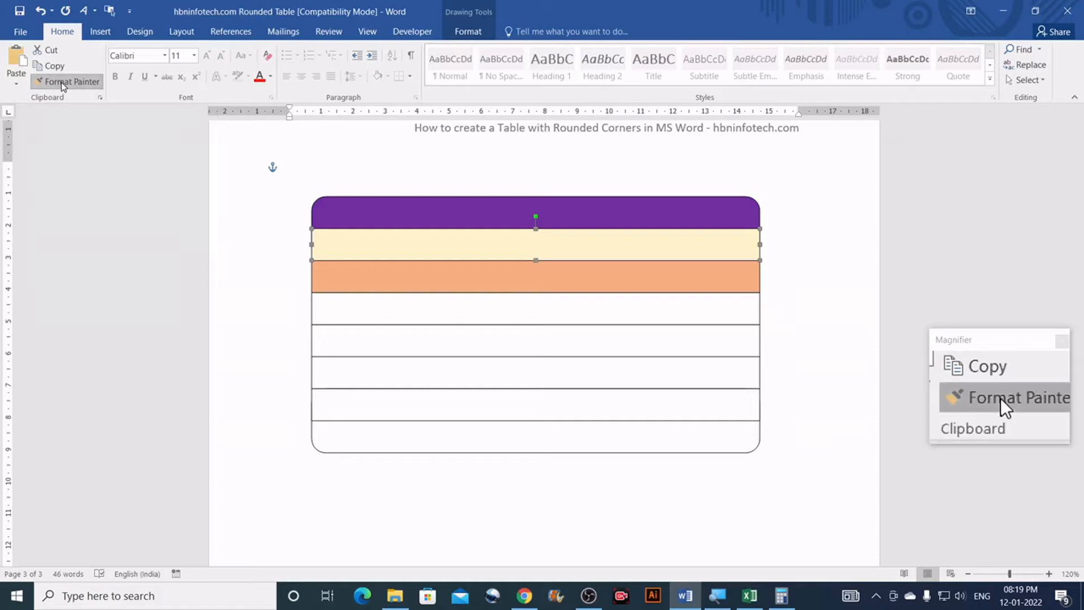
{"action": "left_click", "coordinate": [387, 308]}
{"action": "left_click", "coordinate": [387, 370]}
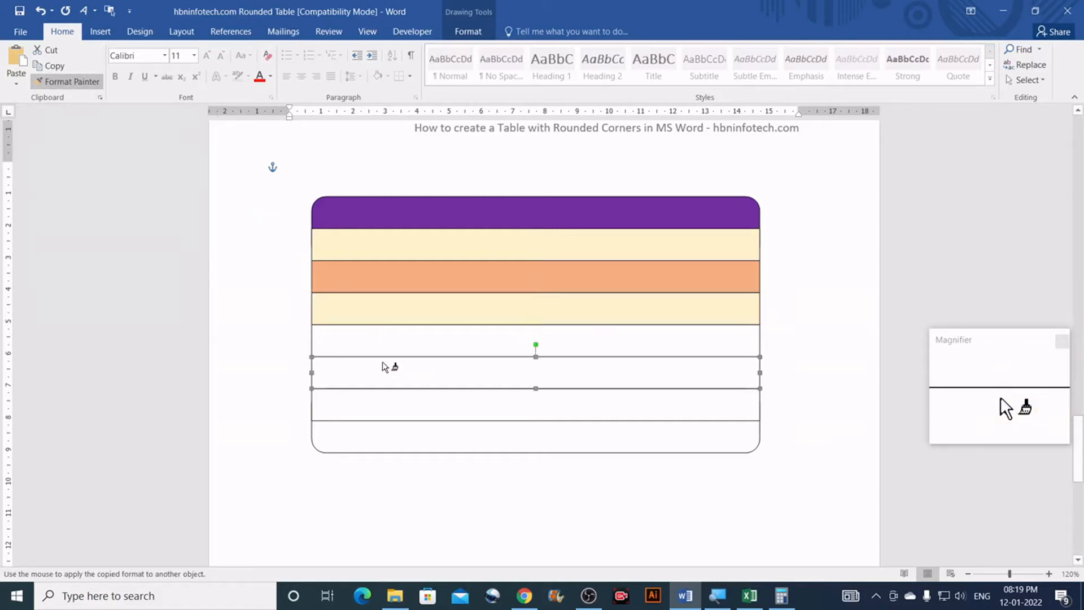
{"action": "left_click", "coordinate": [379, 438]}
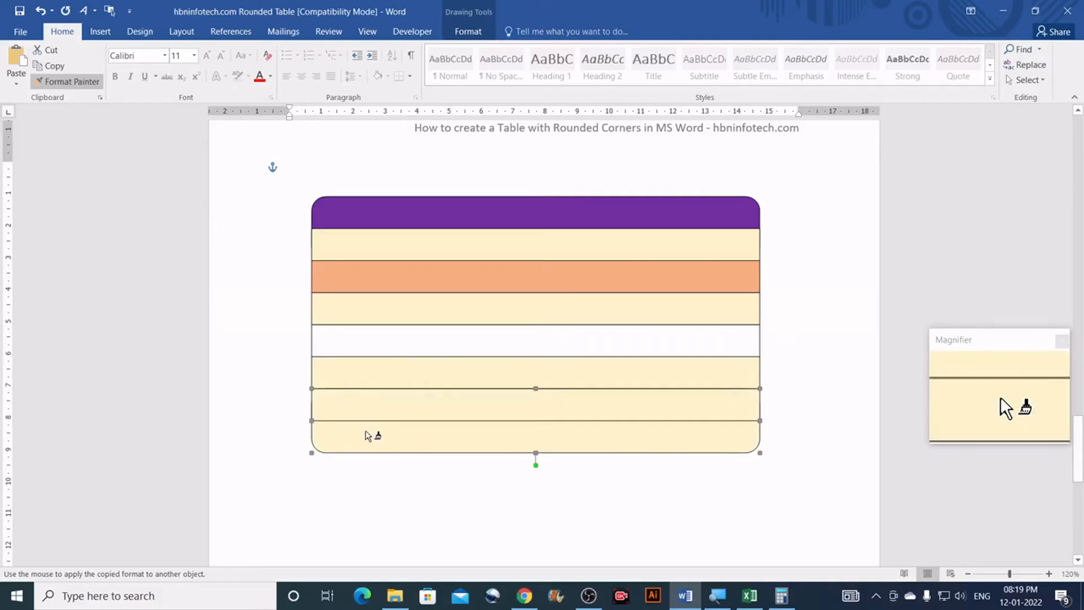
{"action": "key", "text": "ctrl+z"}
Step: Ungroup the bottom rounded pieces and paint the cream fill onto the bottom row
{"action": "left_click", "coordinate": [384, 428]}
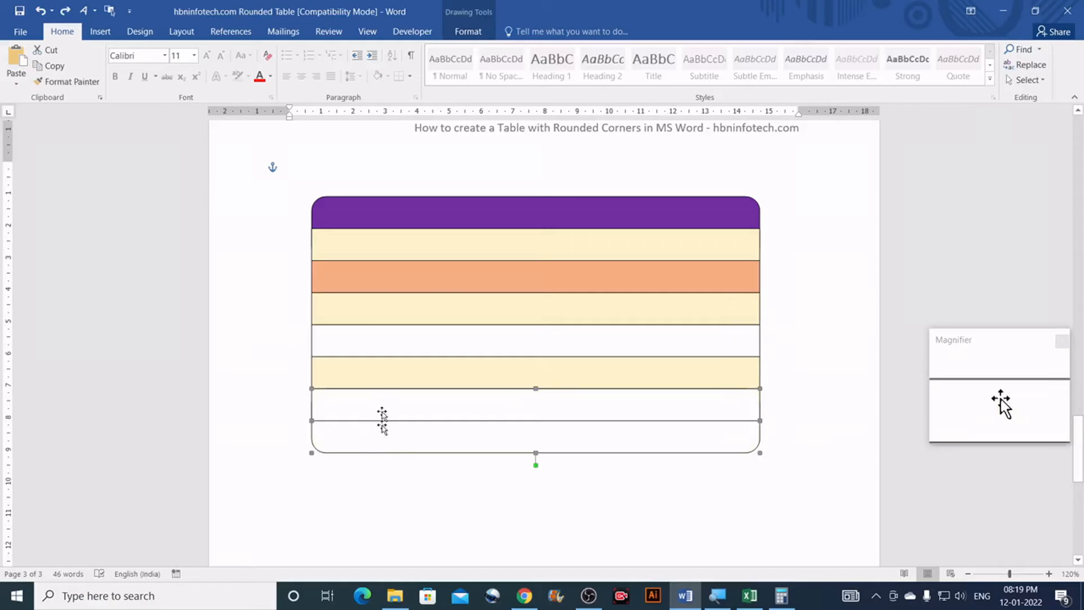
{"action": "left_click", "coordinate": [472, 37]}
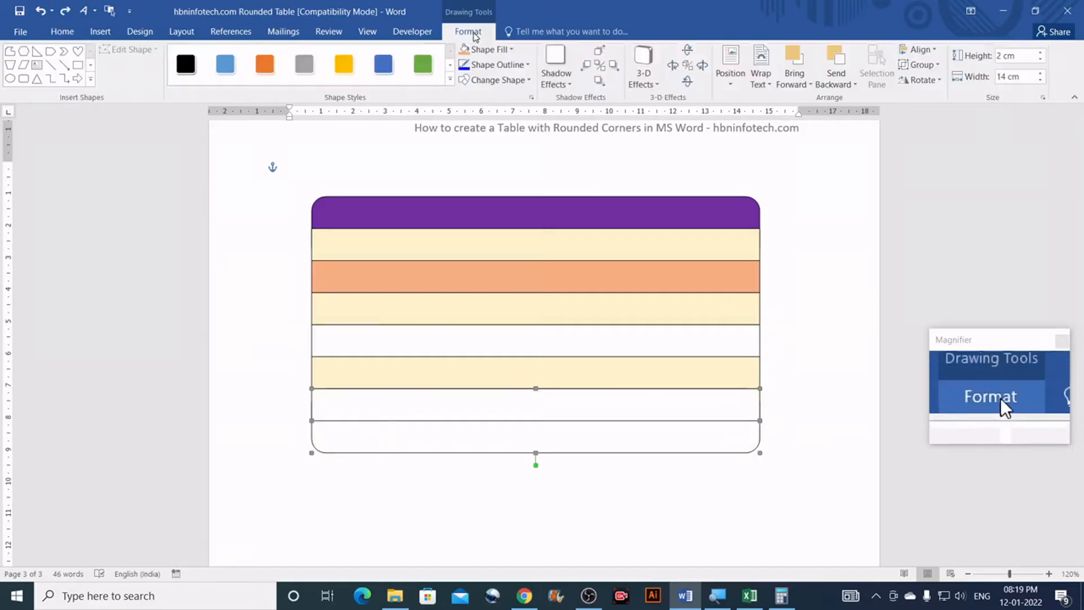
{"action": "left_click", "coordinate": [930, 65]}
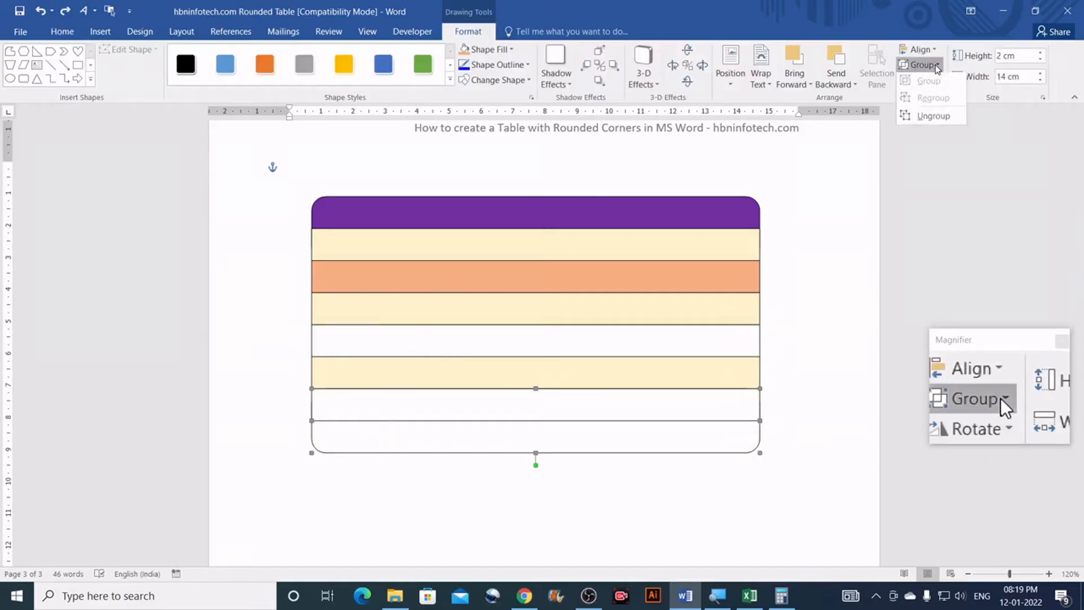
{"action": "left_click", "coordinate": [929, 119]}
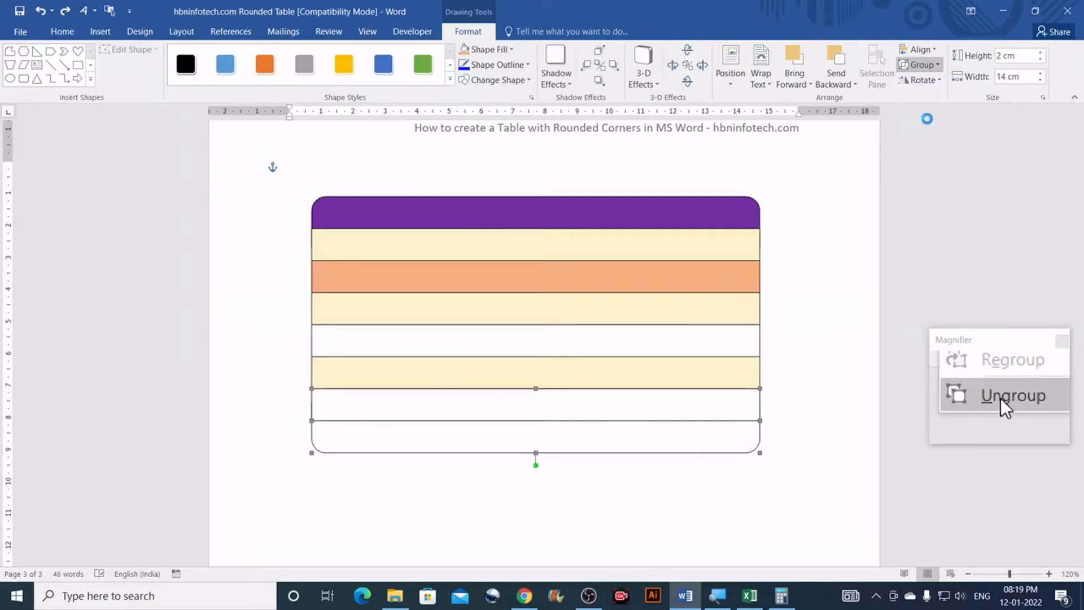
{"action": "left_click", "coordinate": [821, 346]}
{"action": "scroll", "coordinate": [781, 346], "scroll_direction": "down", "scroll_amount": 2}
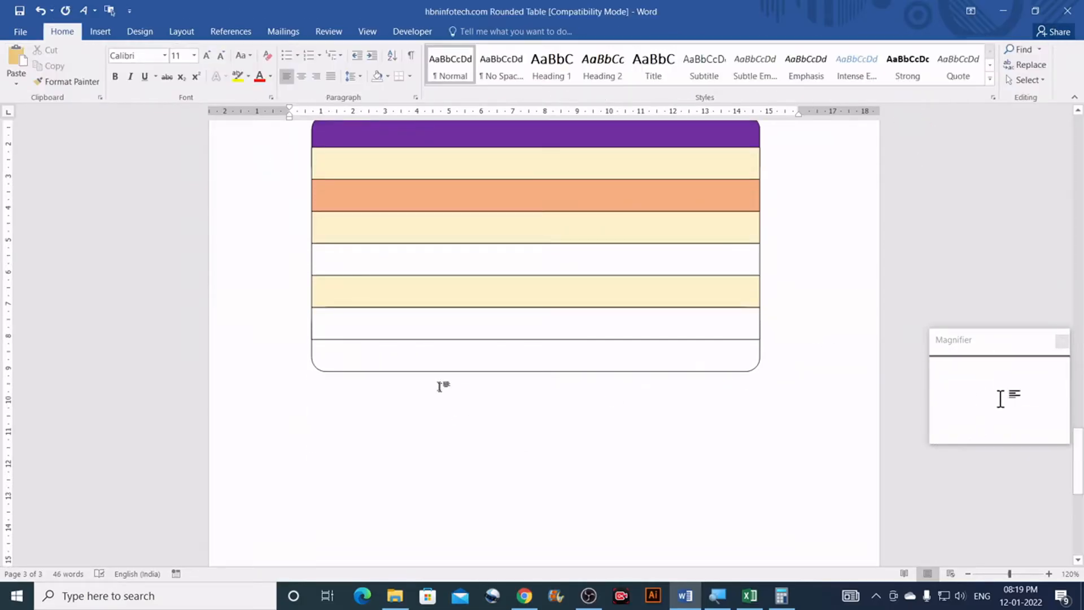
{"action": "scroll", "coordinate": [442, 394], "scroll_direction": "up", "scroll_amount": 2}
{"action": "left_click", "coordinate": [375, 364]}
{"action": "double_click", "coordinate": [66, 81]}
{"action": "left_click", "coordinate": [348, 439]}
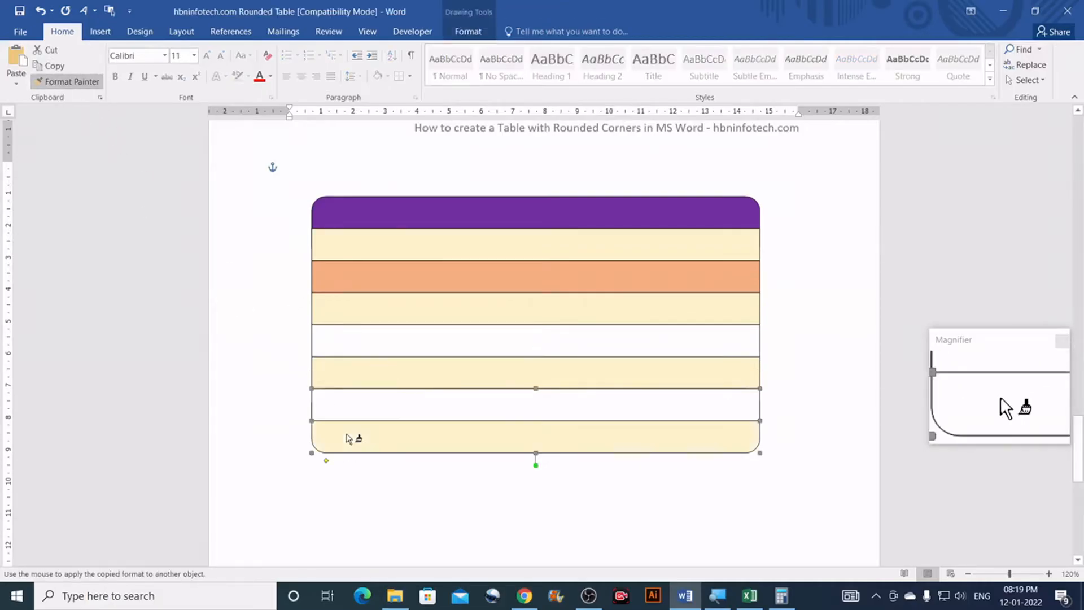
{"action": "left_click", "coordinate": [601, 462]}
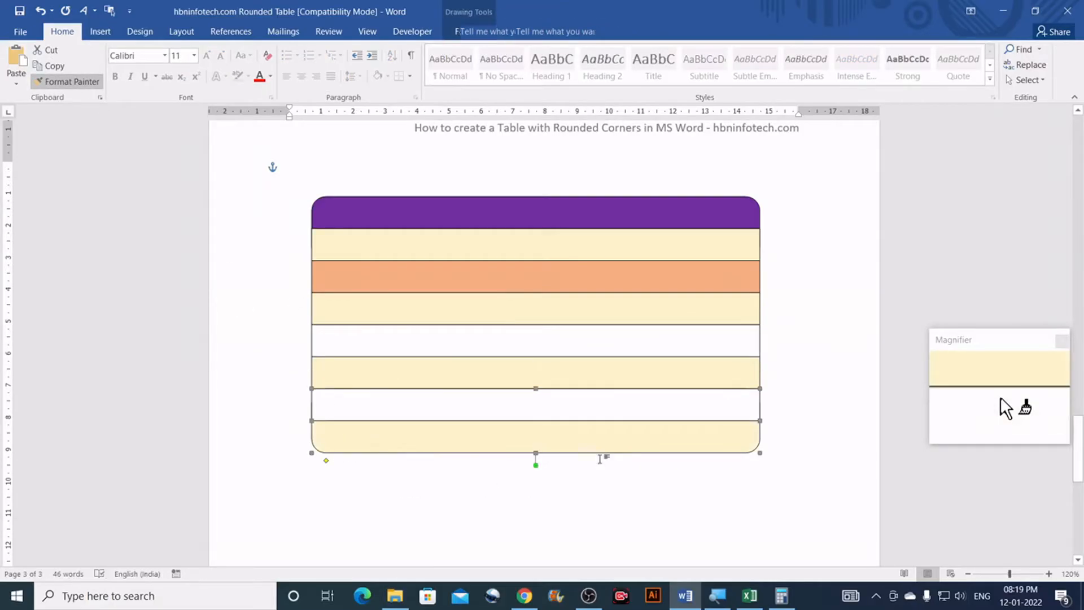
Step: Copy the orange third row's fill onto the two remaining white rows
{"action": "left_click", "coordinate": [441, 279]}
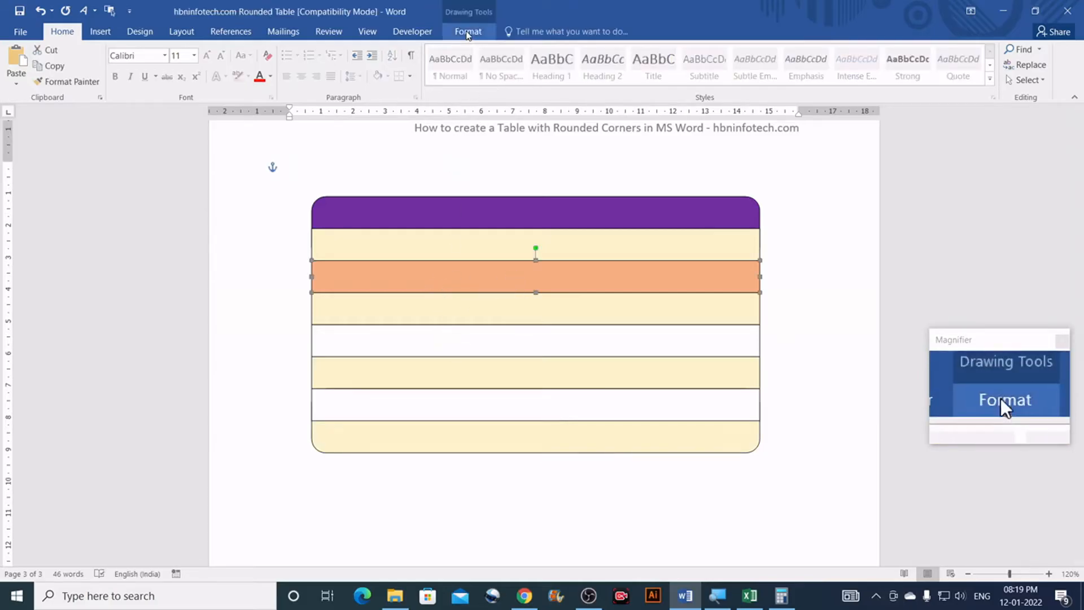
{"action": "left_click", "coordinate": [72, 83]}
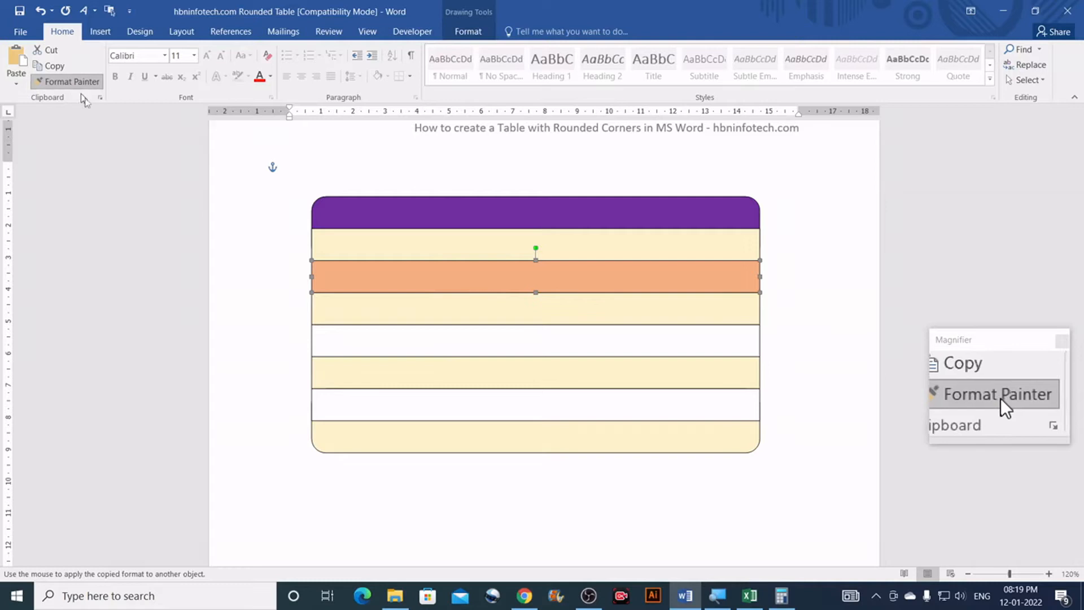
{"action": "left_click", "coordinate": [417, 345]}
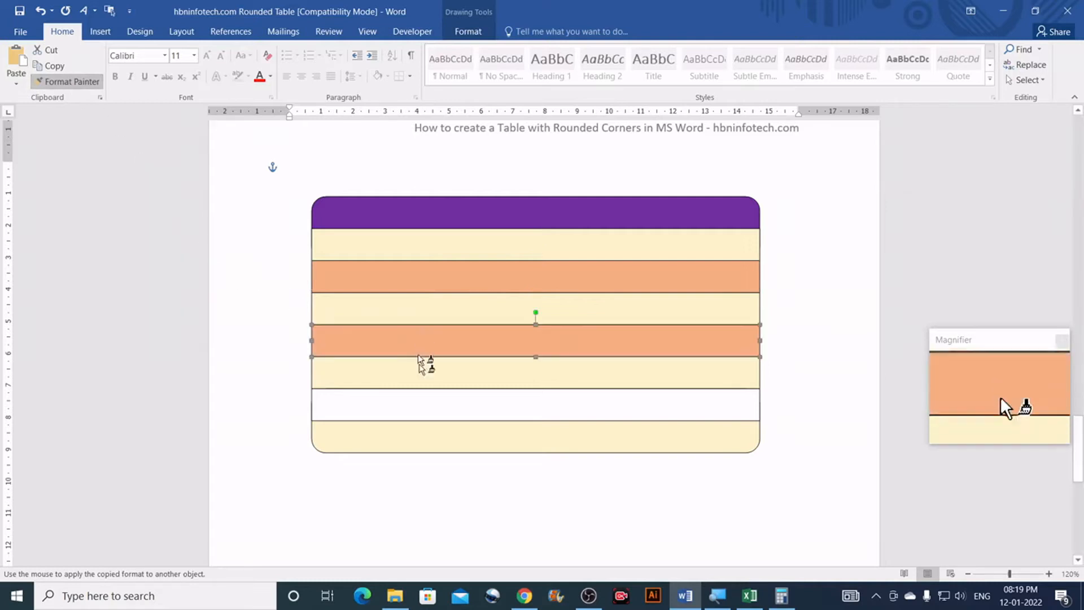
{"action": "left_click", "coordinate": [424, 404]}
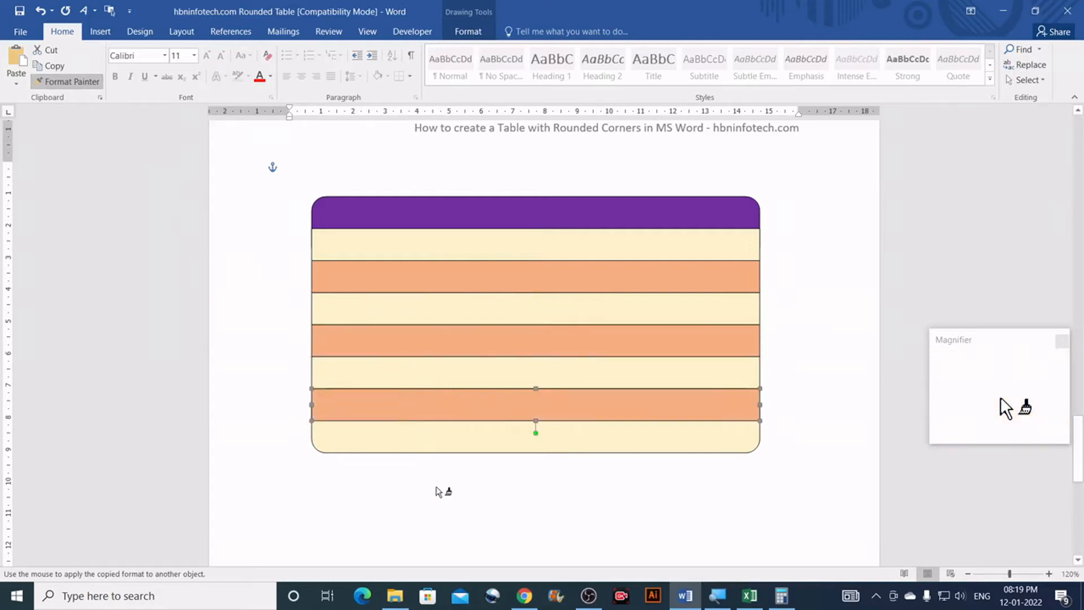
{"action": "left_click", "coordinate": [438, 491]}
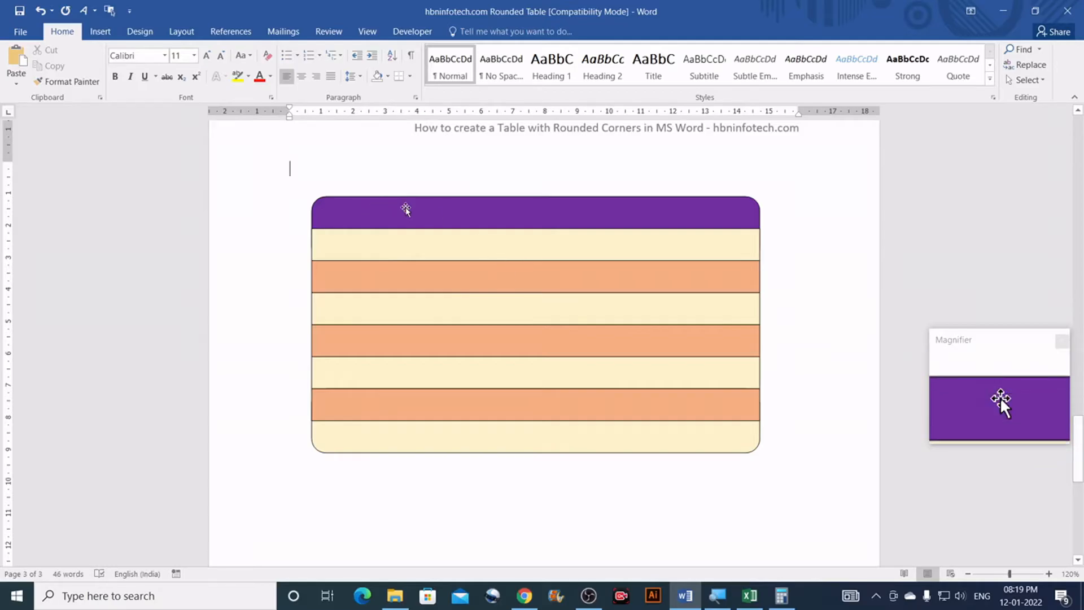
Step: Draw a vertical straight line to the left of the table
{"action": "left_click", "coordinate": [102, 33]}
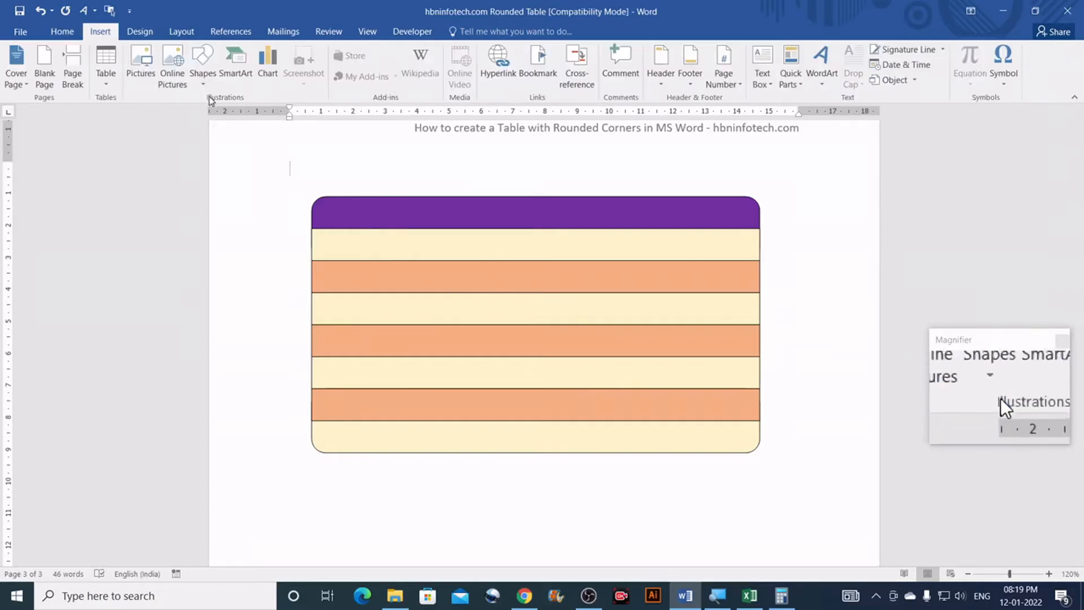
{"action": "left_click", "coordinate": [203, 72]}
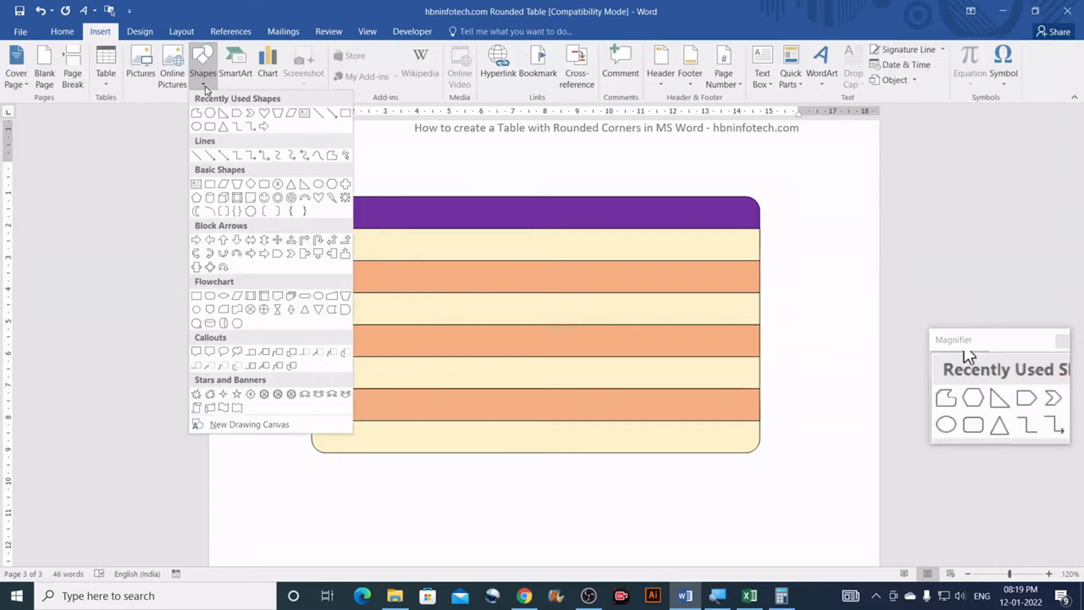
{"action": "left_click", "coordinate": [318, 113]}
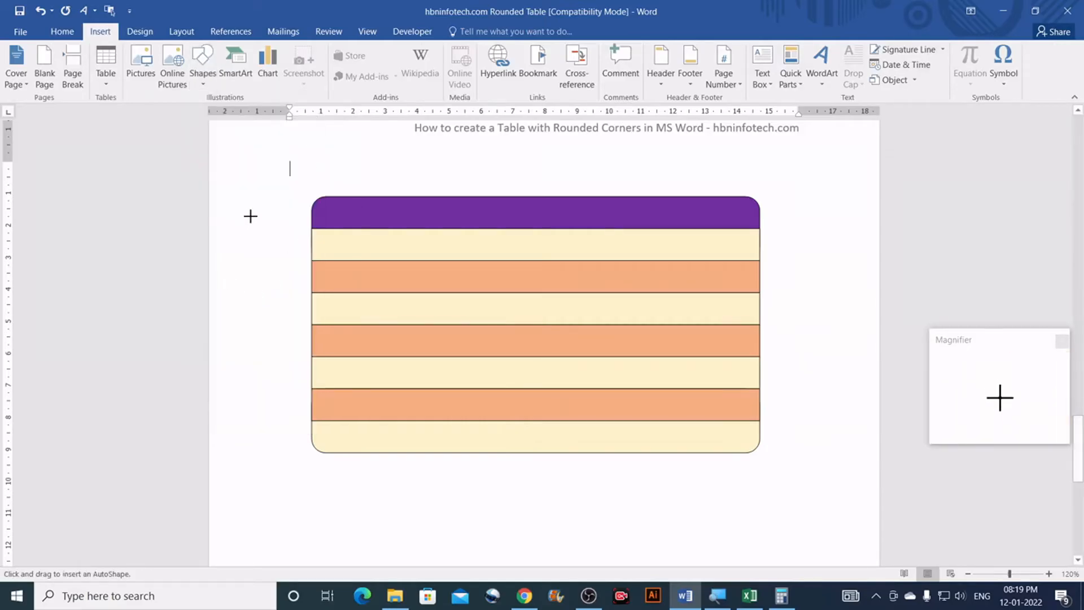
{"action": "left_click_drag", "start_coordinate": [269, 211], "coordinate": [267, 364]}
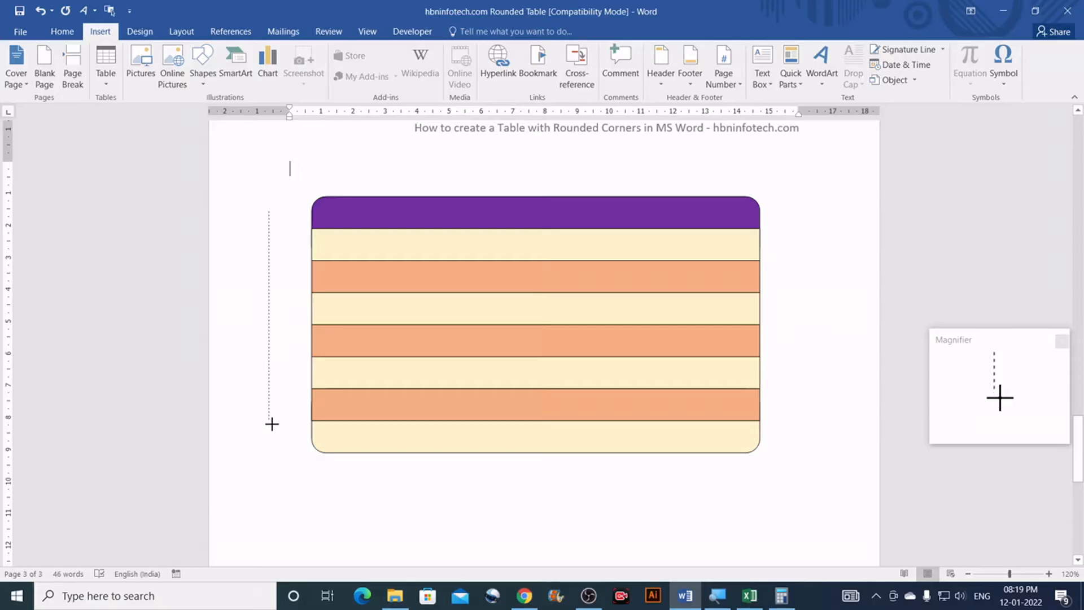
{"action": "left_click_drag", "start_coordinate": [272, 424], "coordinate": [269, 423]}
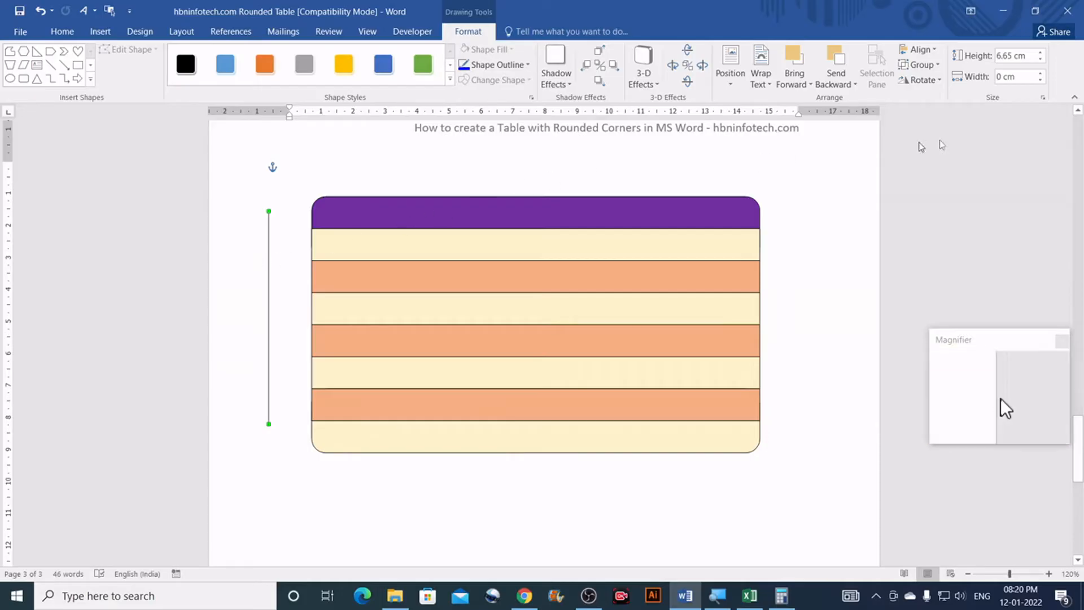
Step: Set the line's height to 8 cm and move it further down the page
{"action": "left_click", "coordinate": [1030, 56]}
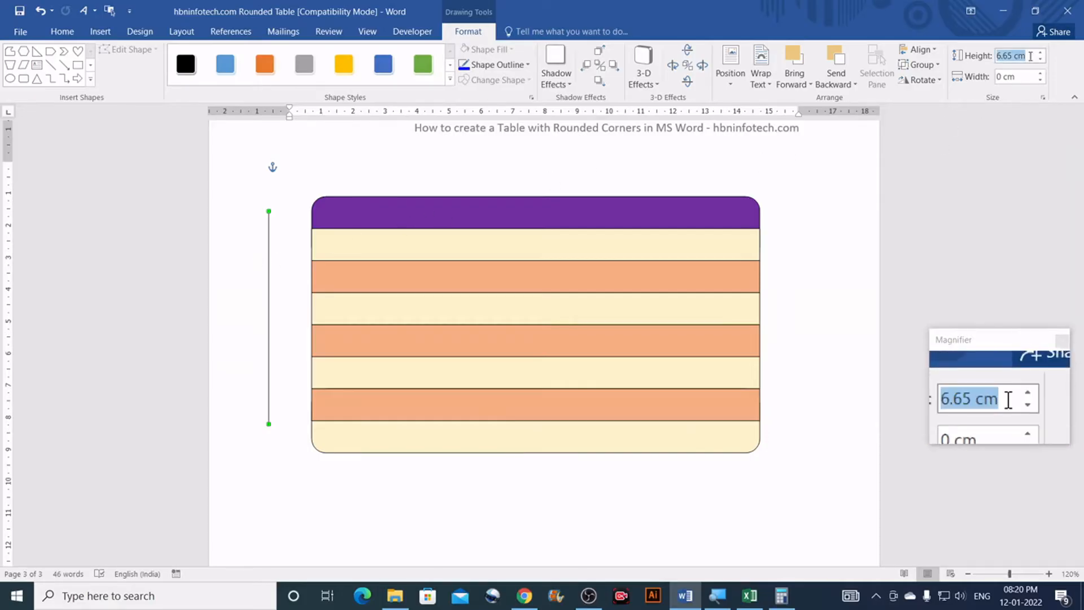
{"action": "type", "text": "7"}
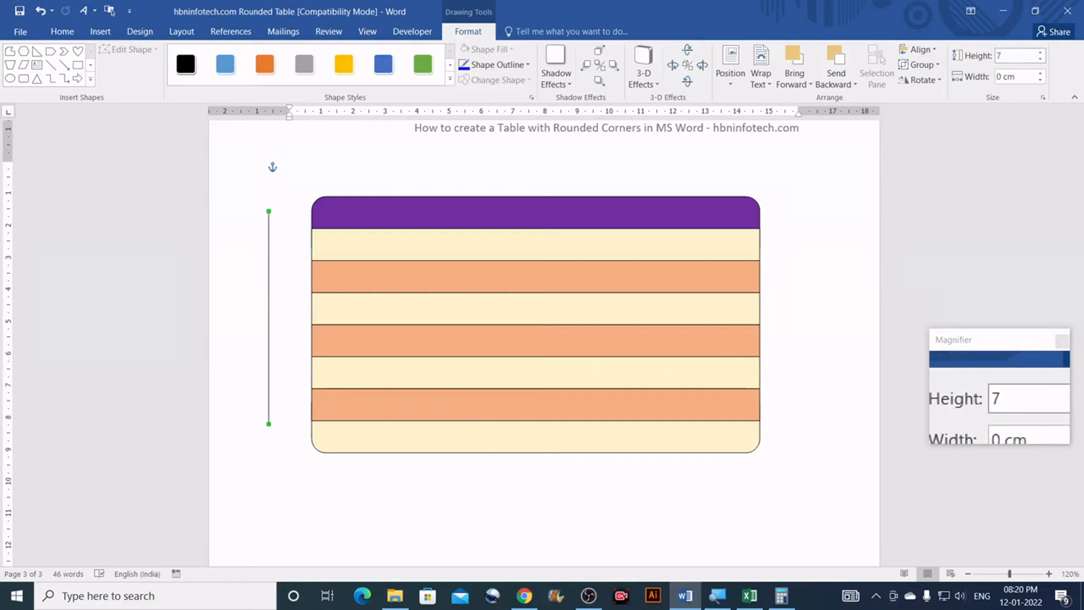
{"action": "key", "text": "Return"}
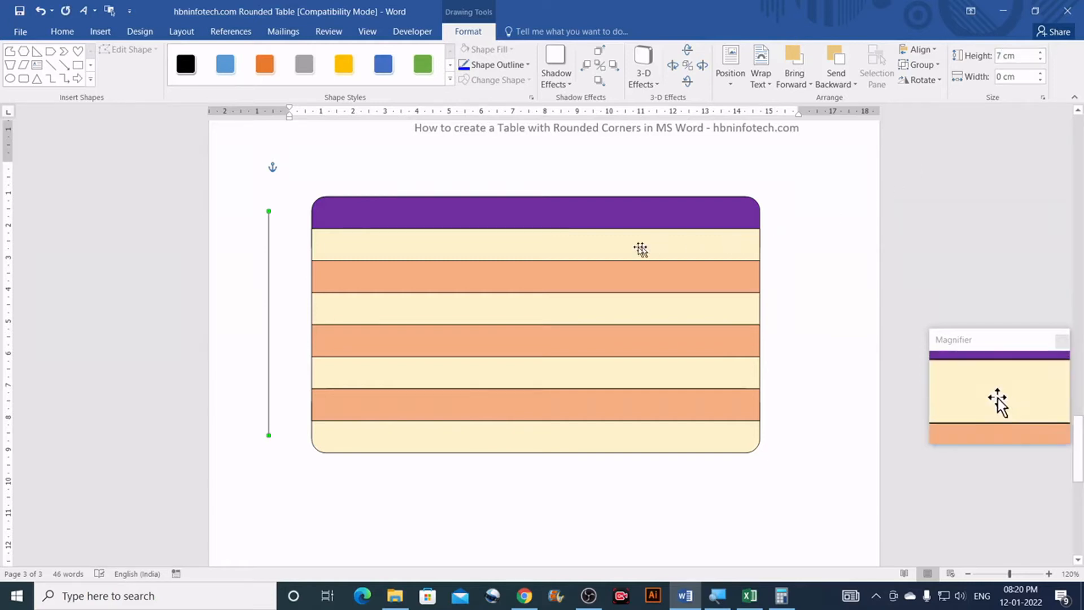
{"action": "scroll", "coordinate": [391, 337], "scroll_direction": "down", "scroll_amount": 3}
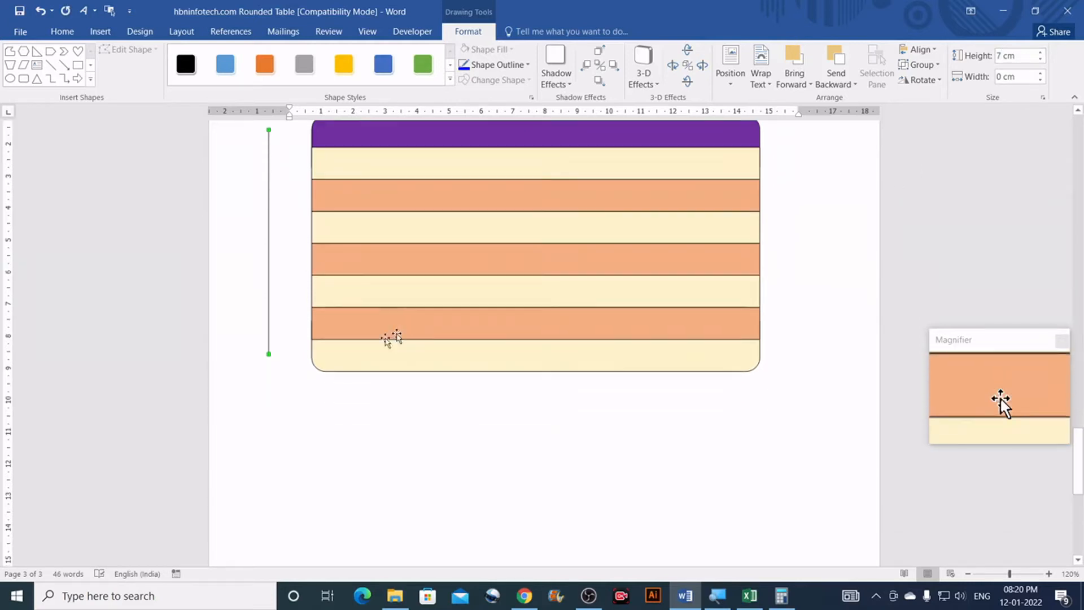
{"action": "scroll", "coordinate": [391, 337], "scroll_direction": "up", "scroll_amount": 1}
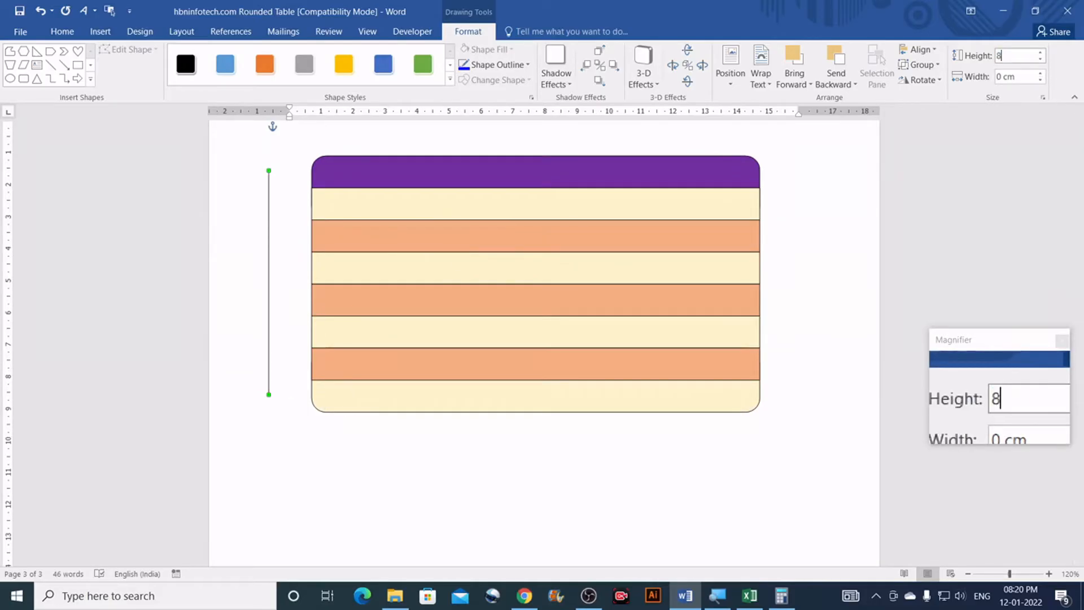
{"action": "key", "text": "Return"}
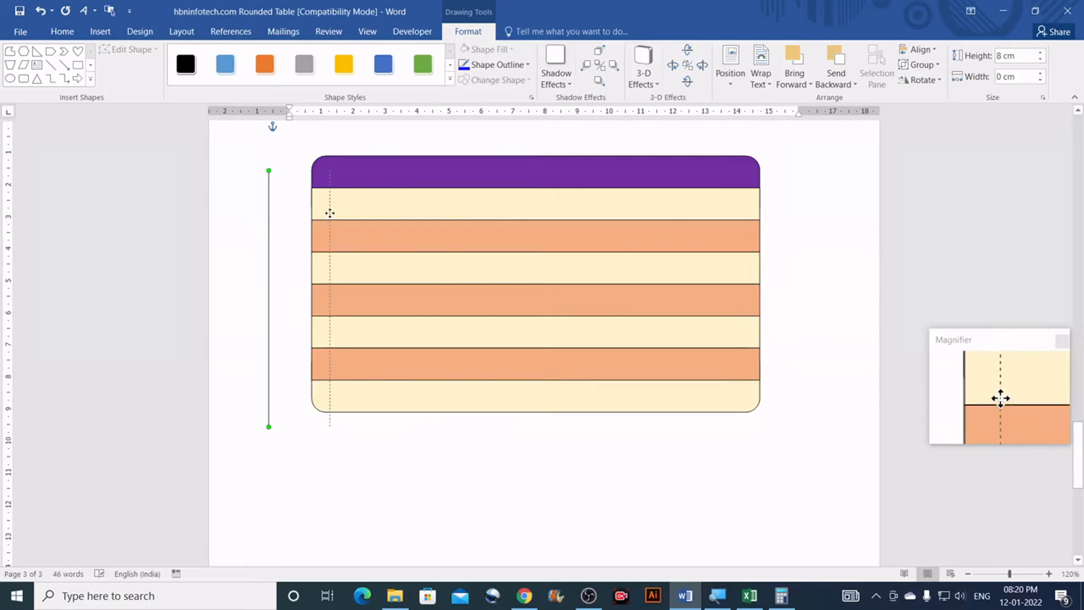
{"action": "left_click_drag", "start_coordinate": [268, 259], "coordinate": [268, 469]}
{"action": "scroll", "coordinate": [269, 307], "scroll_direction": "down", "scroll_amount": 5}
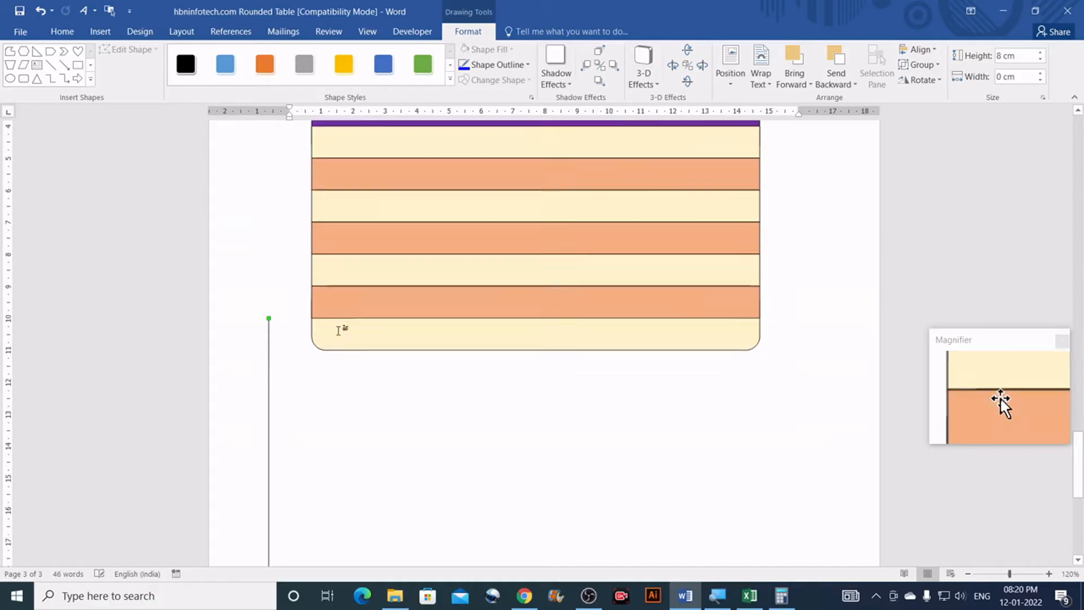
{"action": "mouse_move", "coordinate": [305, 359]}
{"action": "left_mouse_down"}
{"action": "mouse_move", "coordinate": [320, 360]}
{"action": "mouse_move", "coordinate": [300, 358]}
{"action": "left_mouse_up"}
{"action": "scroll", "coordinate": [483, 380], "scroll_direction": "up", "scroll_amount": 10}
{"action": "scroll", "coordinate": [486, 372], "scroll_direction": "up", "scroll_amount": 11}
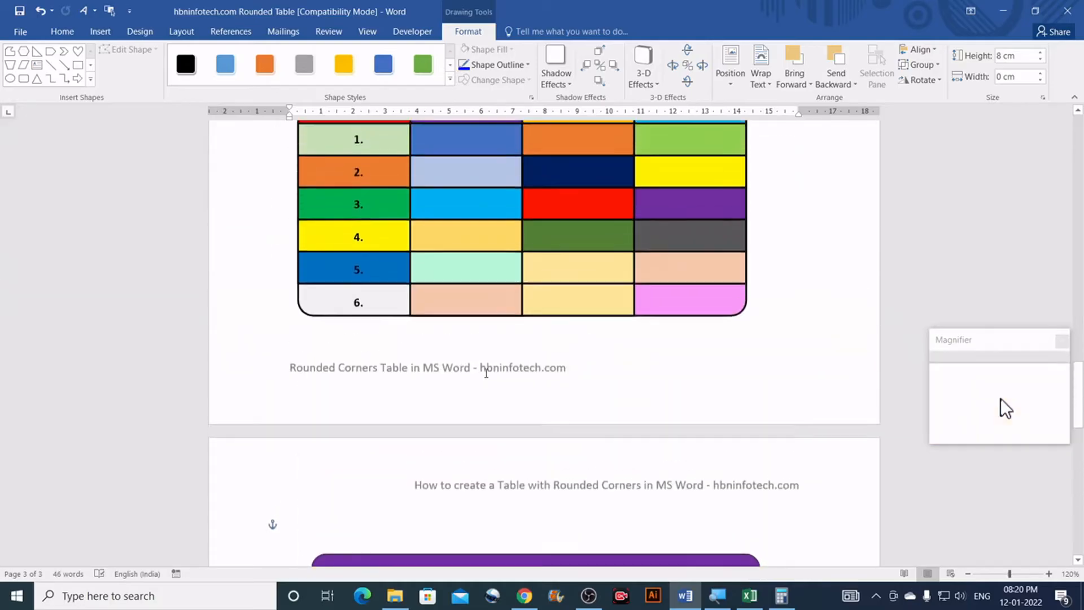
{"action": "scroll", "coordinate": [395, 328], "scroll_direction": "down", "scroll_amount": 3}
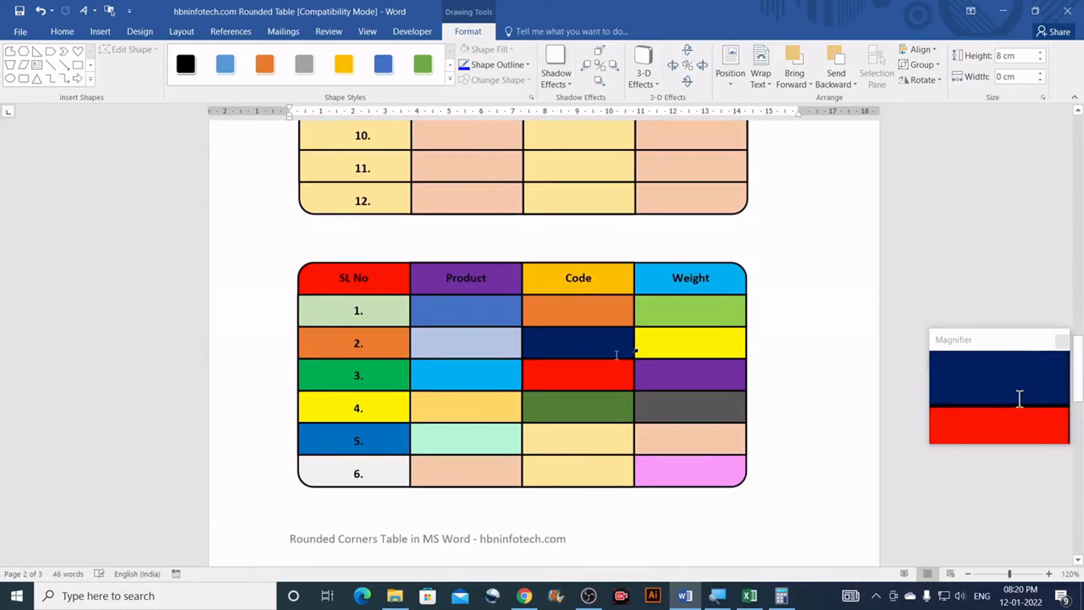
{"action": "scroll", "coordinate": [619, 346], "scroll_direction": "down", "scroll_amount": 3}
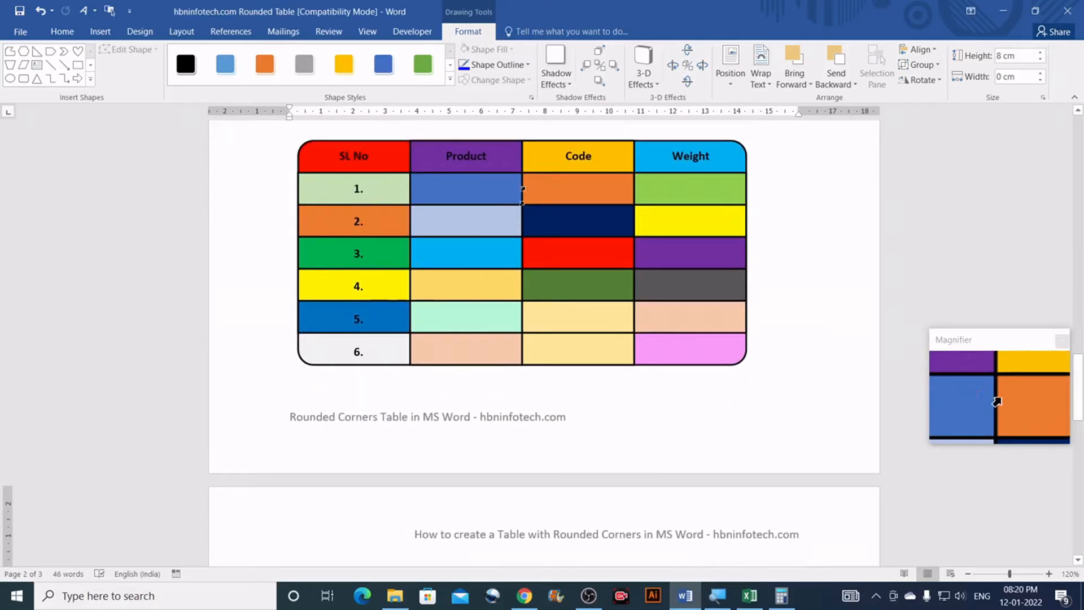
{"action": "scroll", "coordinate": [683, 236], "scroll_direction": "down", "scroll_amount": 15}
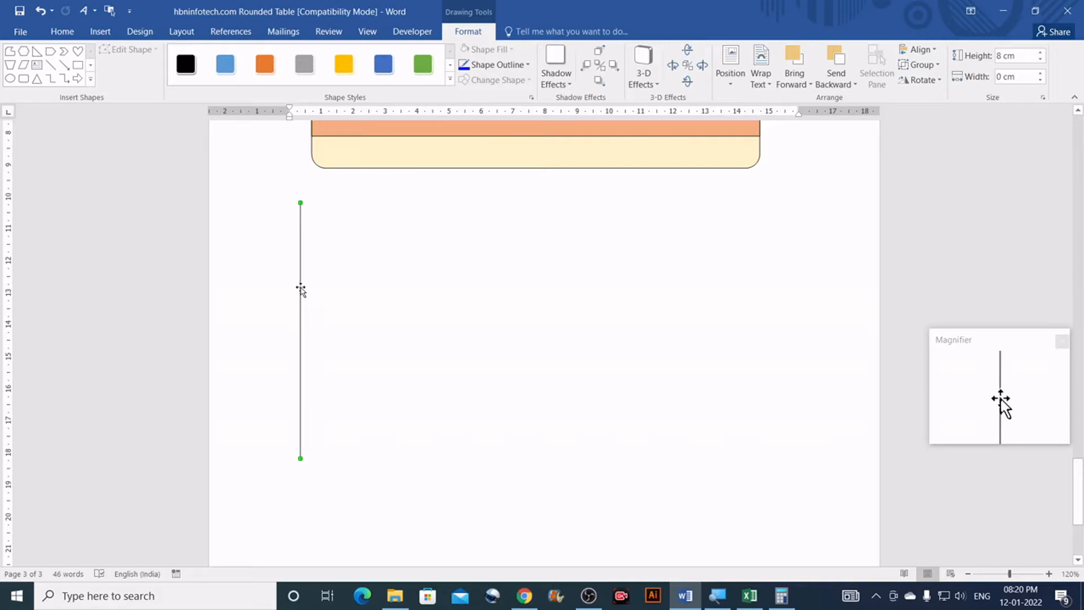
Step: Duplicate the vertical line with Ctrl+D and switch on Select Objects mode
{"action": "key", "text": "ctrl+d"}
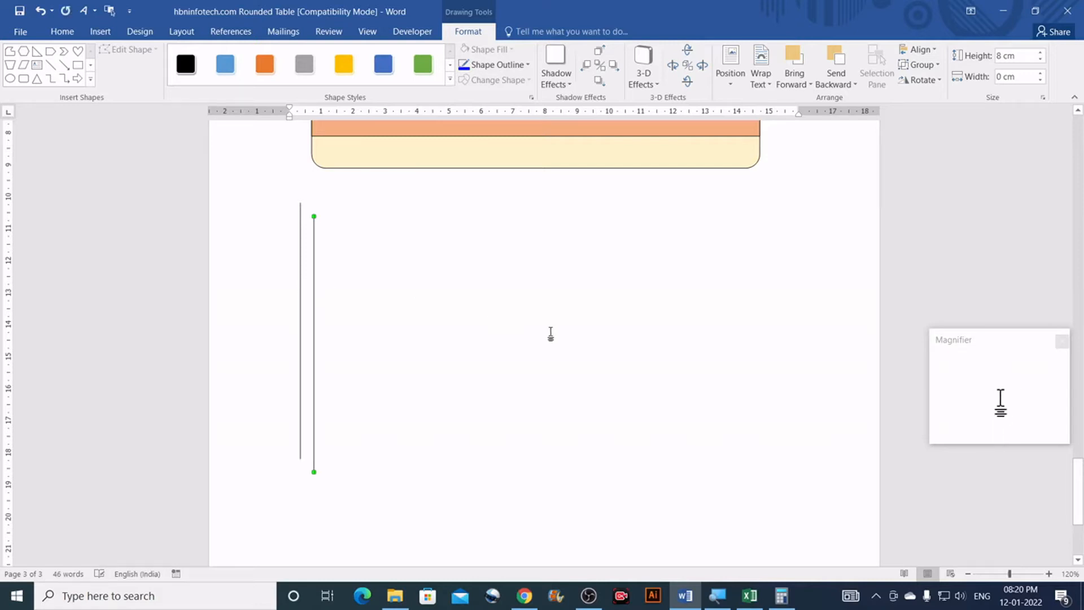
{"action": "key", "text": "ctrl+d"}
{"action": "key", "text": "ctrl+d"}
{"action": "key", "text": "ctrl+d"}
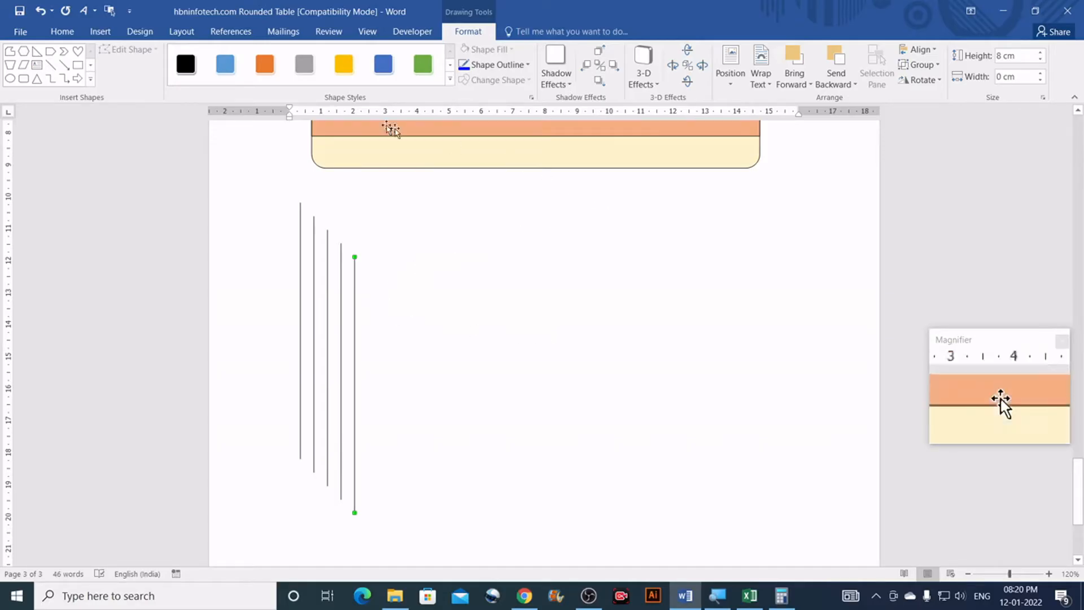
{"action": "left_click", "coordinate": [62, 33]}
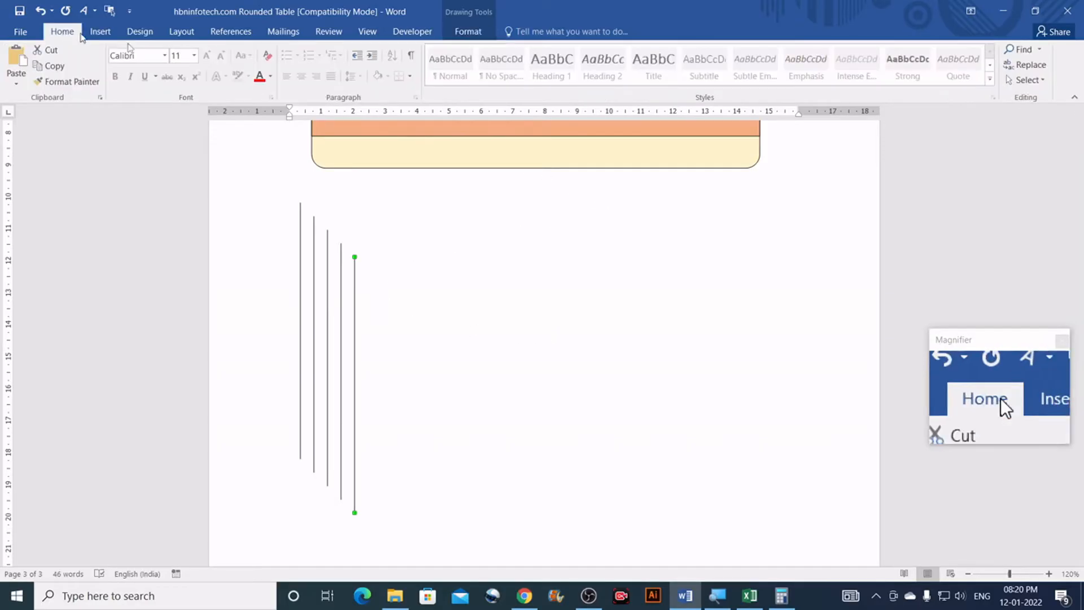
{"action": "left_click", "coordinate": [1043, 83]}
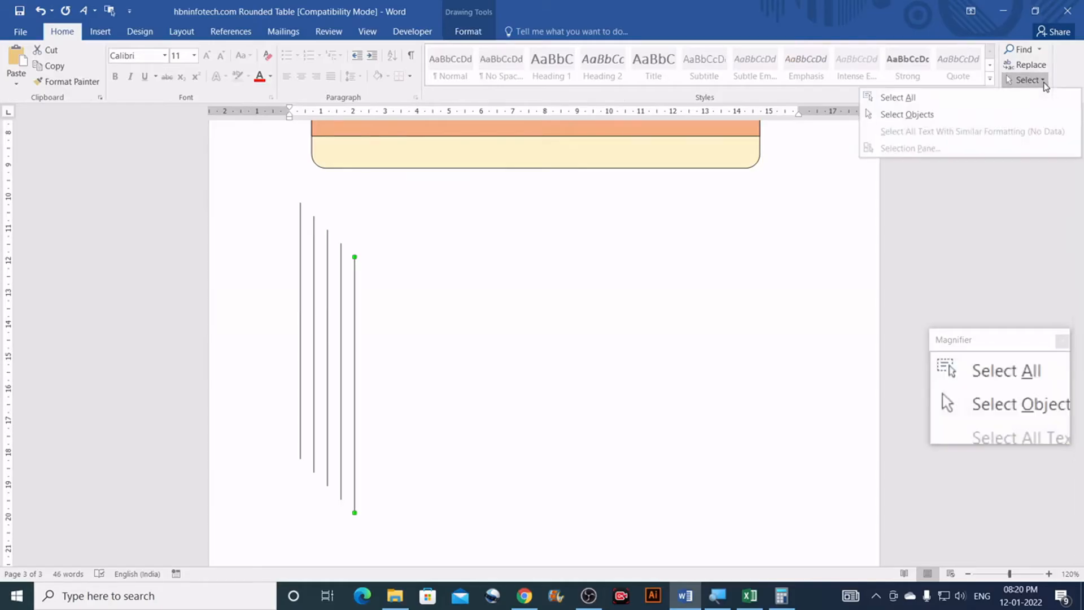
{"action": "left_click", "coordinate": [914, 119]}
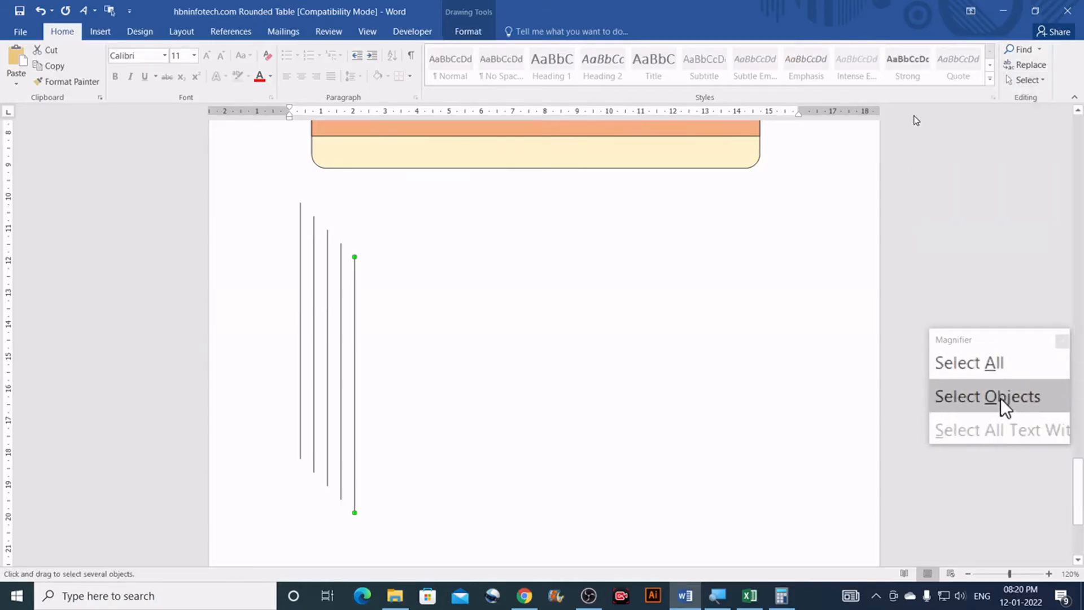
Step: Top-align the five vertical lines and group them into one 8 cm by 1.69 cm object
{"action": "left_click_drag", "start_coordinate": [359, 338], "coordinate": [391, 543]}
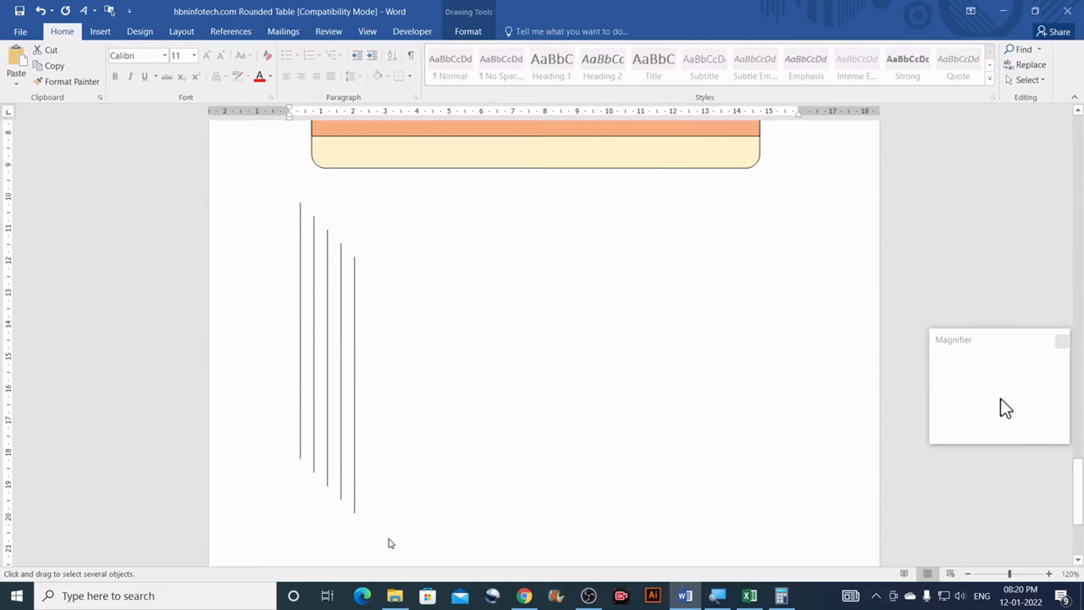
{"action": "left_click", "coordinate": [468, 32]}
{"action": "left_click", "coordinate": [918, 49]}
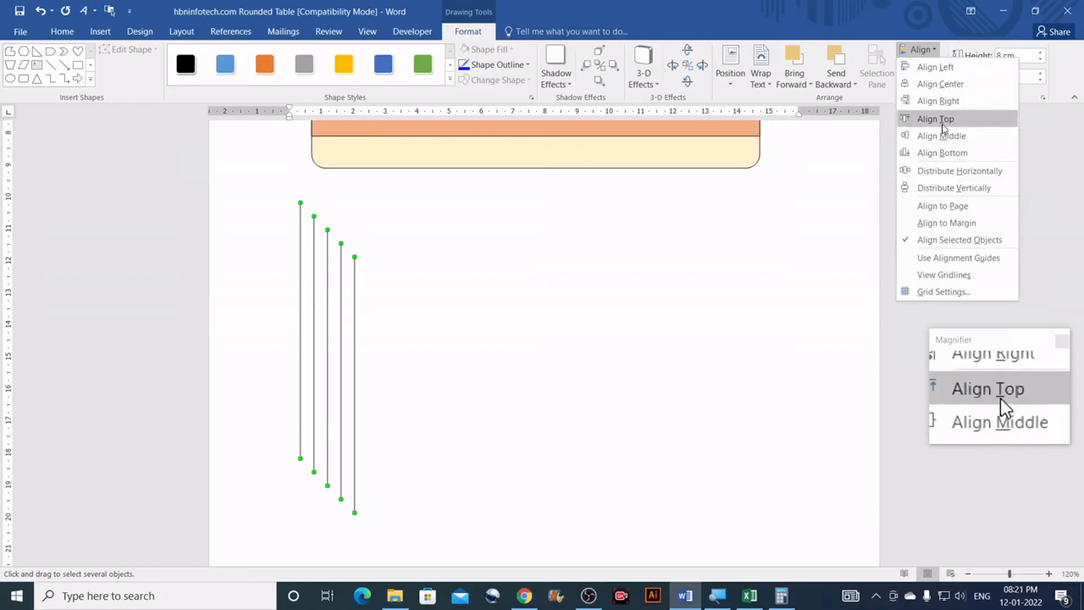
{"action": "left_click", "coordinate": [968, 122]}
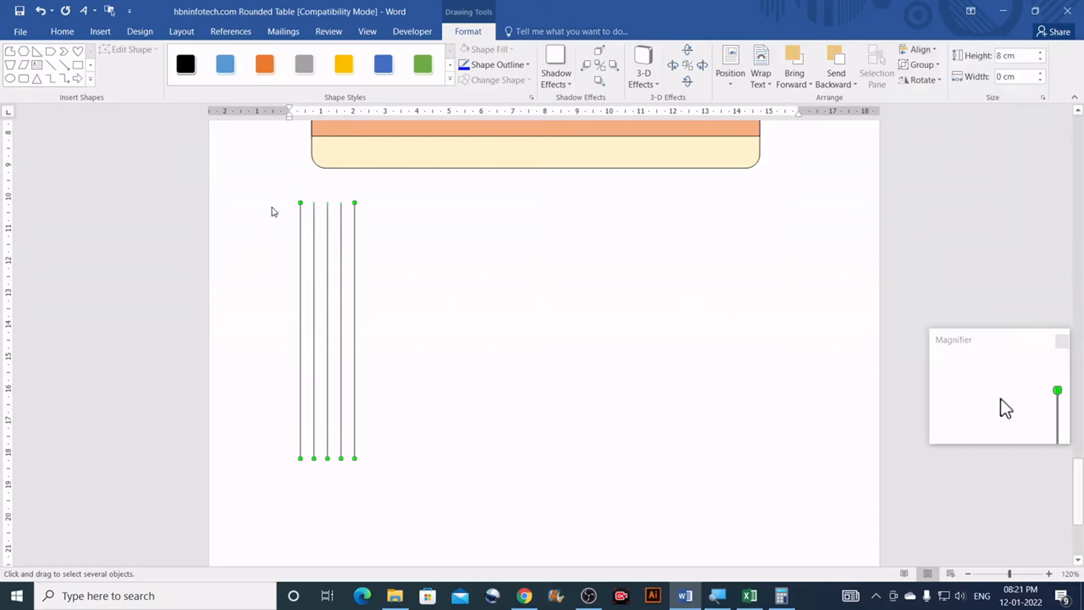
{"action": "left_click", "coordinate": [937, 67]}
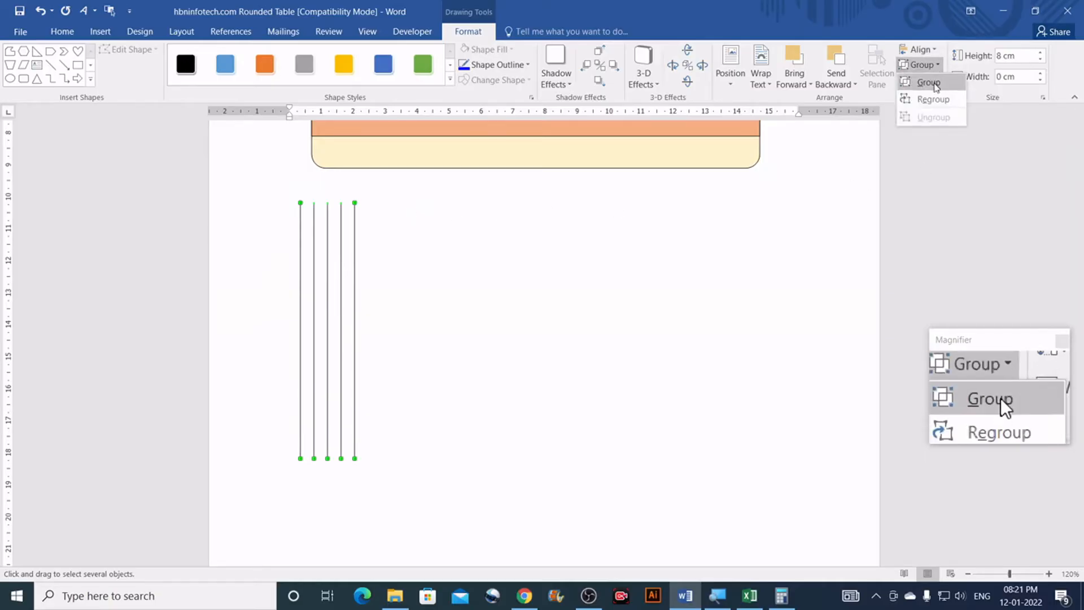
{"action": "left_click", "coordinate": [934, 84]}
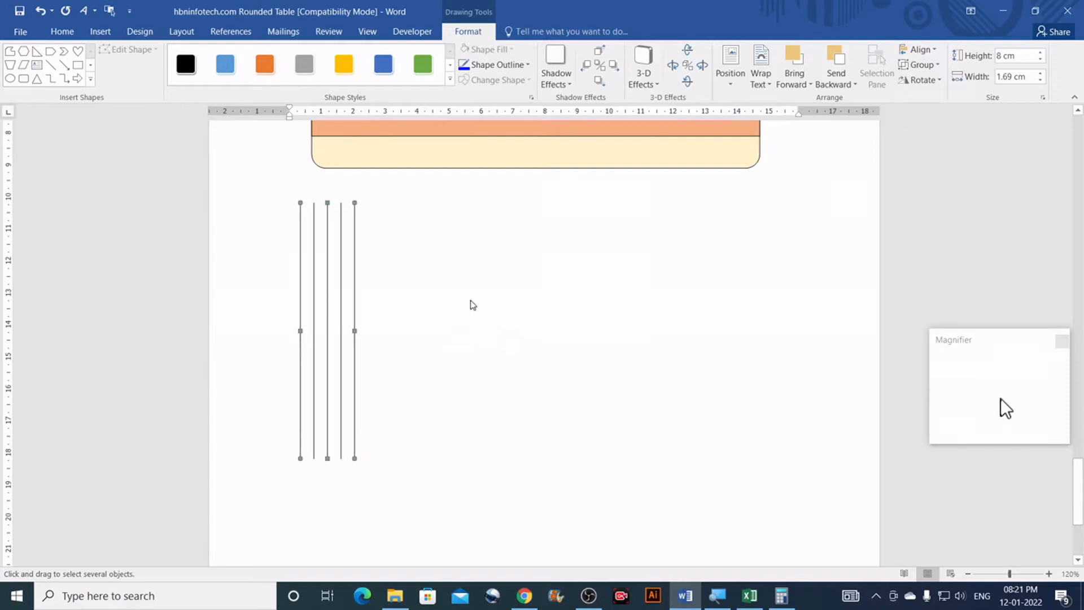
{"action": "left_click", "coordinate": [579, 308]}
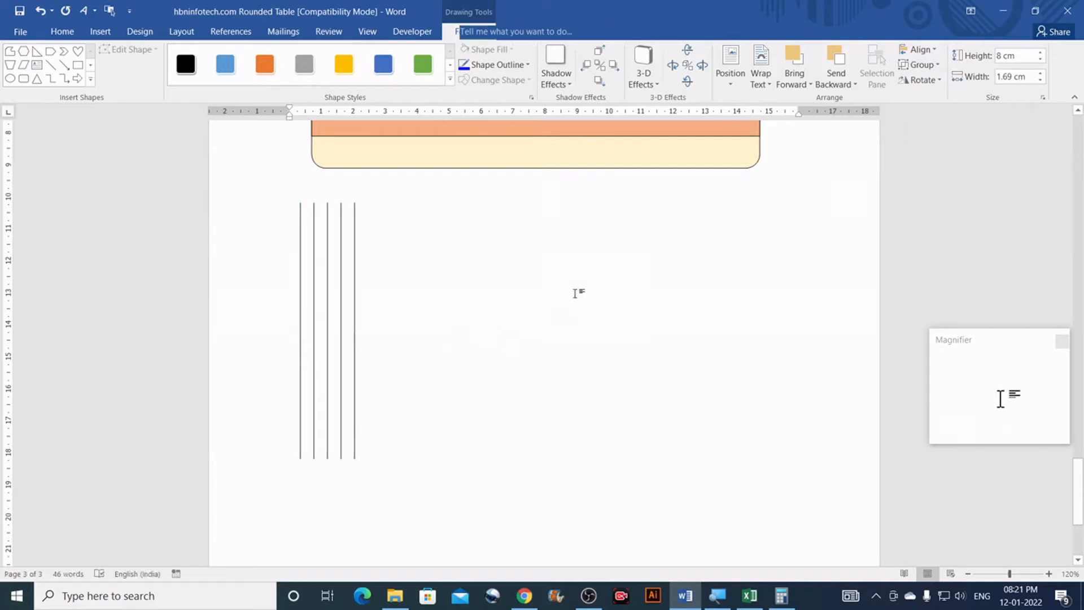
Step: Move the grouped lines onto the table, undoing a stray row move, and stretch them edge to edge
{"action": "scroll", "coordinate": [363, 279], "scroll_direction": "up", "scroll_amount": 4}
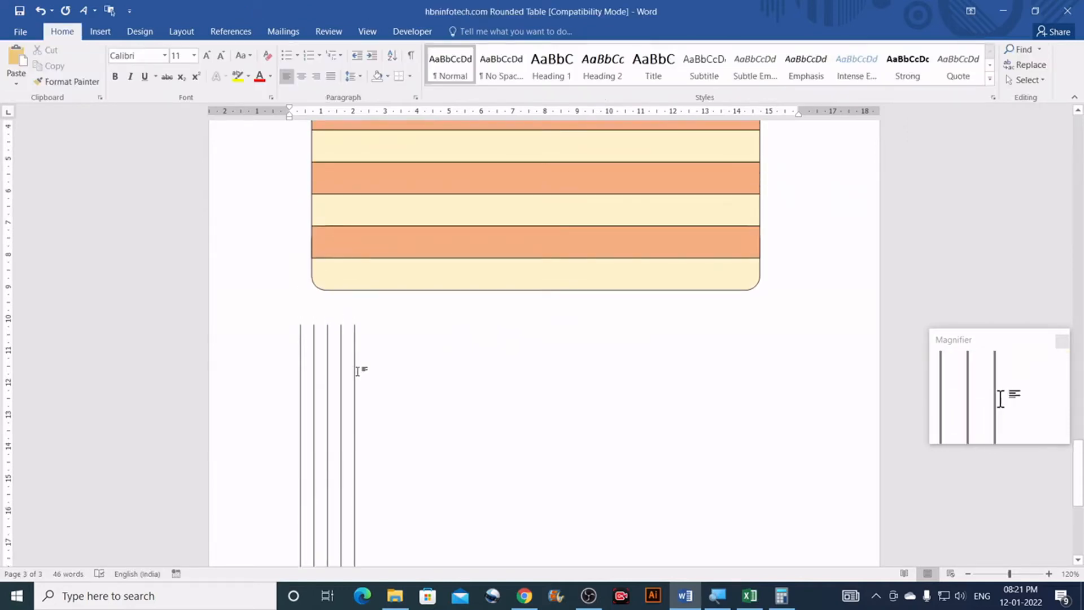
{"action": "left_click_drag", "start_coordinate": [375, 339], "coordinate": [523, 184]}
{"action": "scroll", "coordinate": [547, 316], "scroll_direction": "up", "scroll_amount": 5}
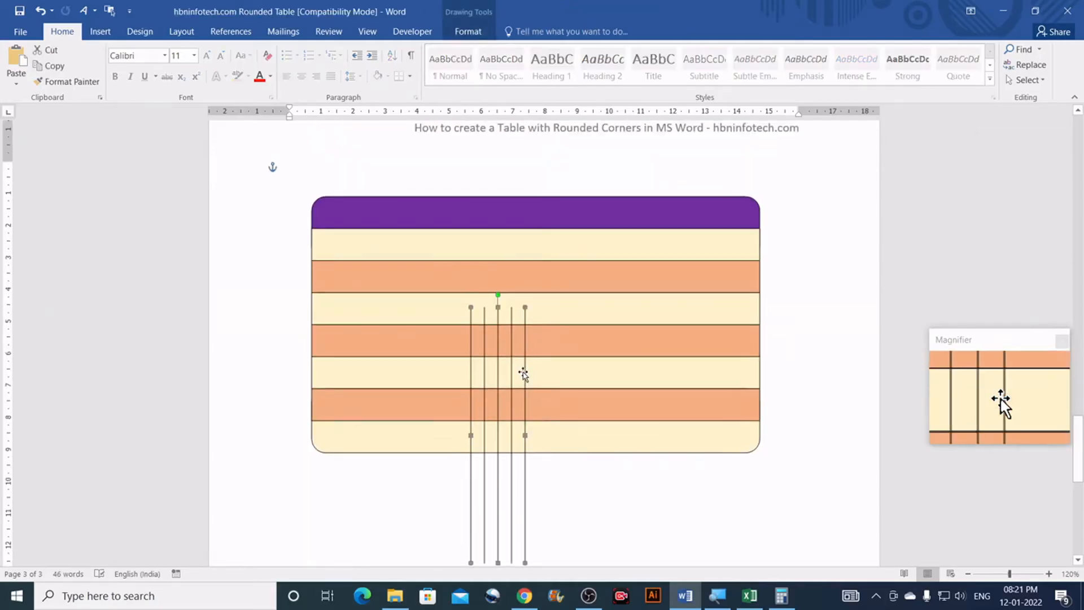
{"action": "left_click_drag", "start_coordinate": [523, 372], "coordinate": [525, 281]}
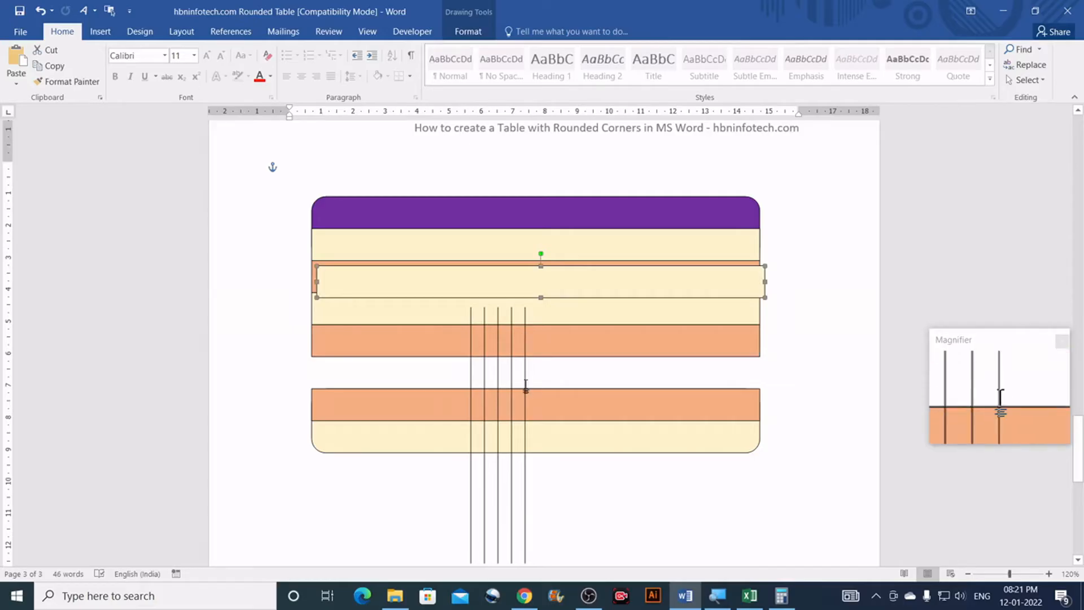
{"action": "left_click", "coordinate": [42, 12]}
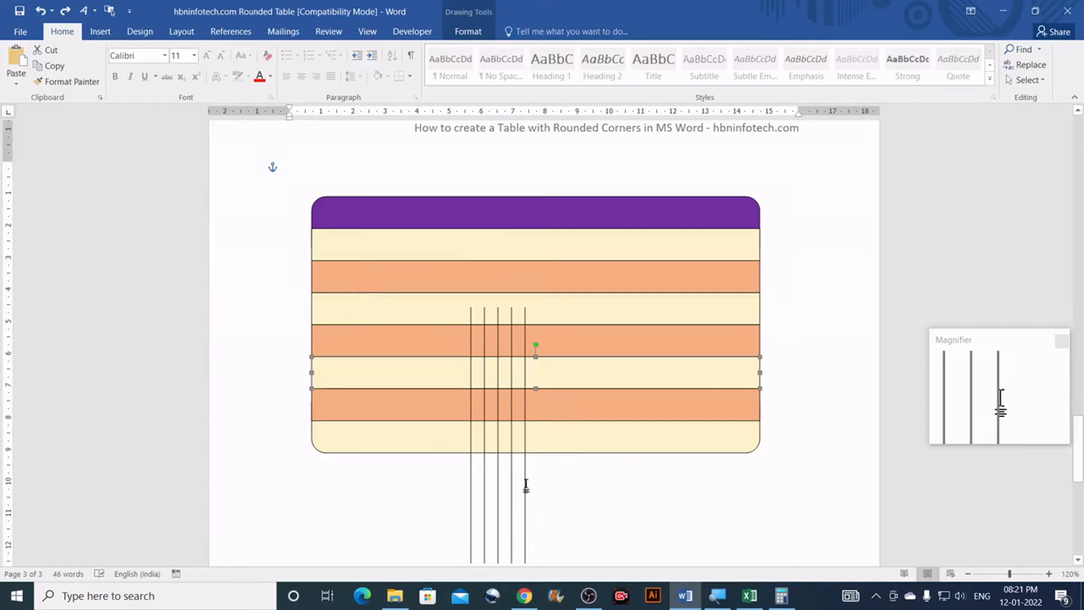
{"action": "left_click_drag", "start_coordinate": [525, 485], "coordinate": [551, 373]}
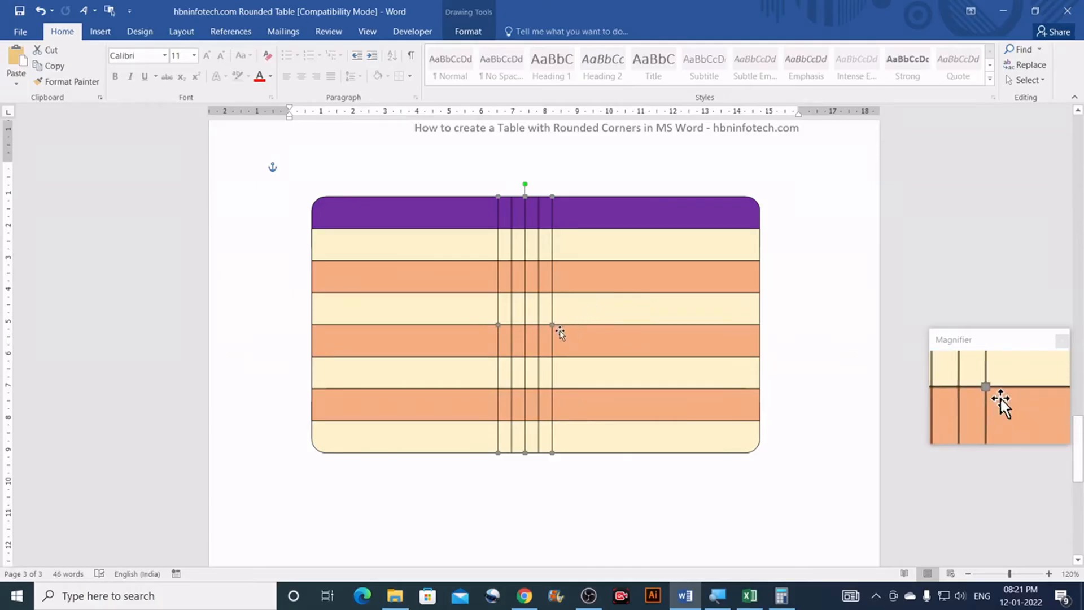
{"action": "left_click_drag", "start_coordinate": [551, 324], "coordinate": [758, 331]}
{"action": "left_click_drag", "start_coordinate": [495, 326], "coordinate": [312, 315]}
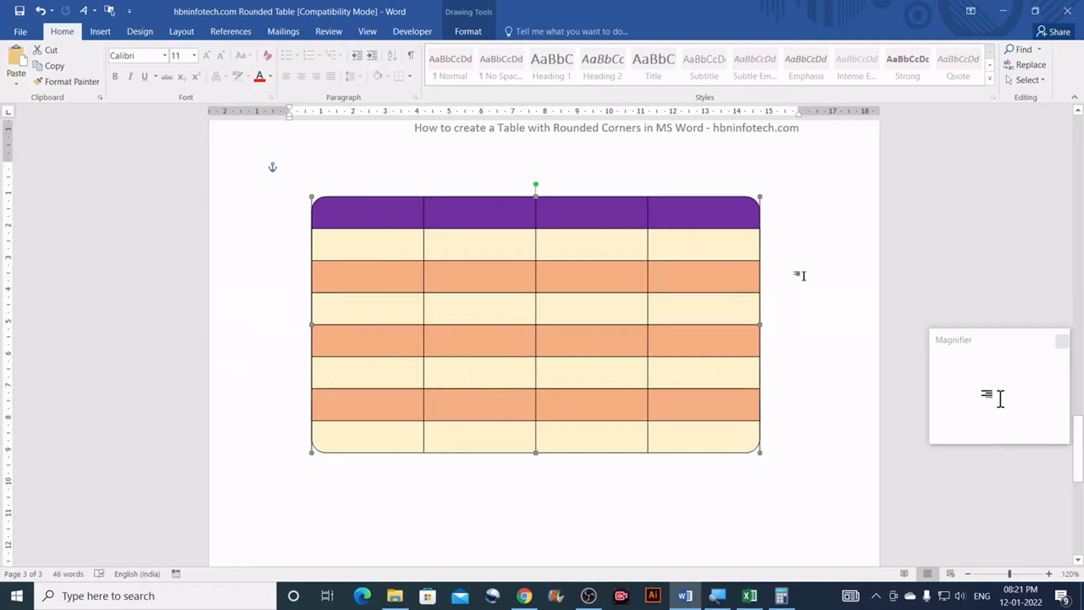
Step: Ungroup the rounded table shape into its separate shapes
{"action": "left_click", "coordinate": [826, 191]}
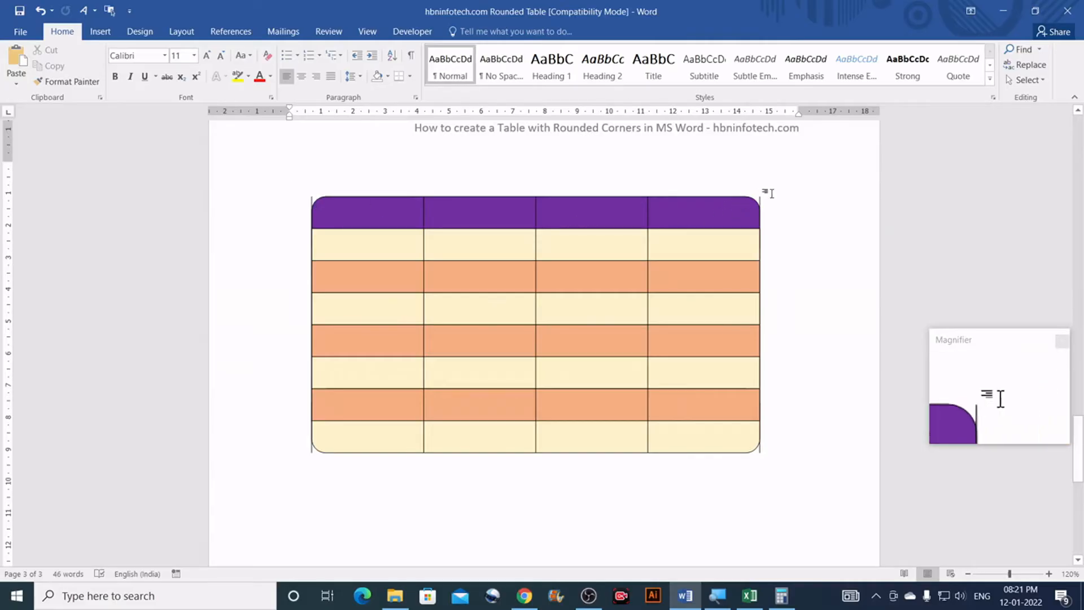
{"action": "left_click", "coordinate": [312, 204]}
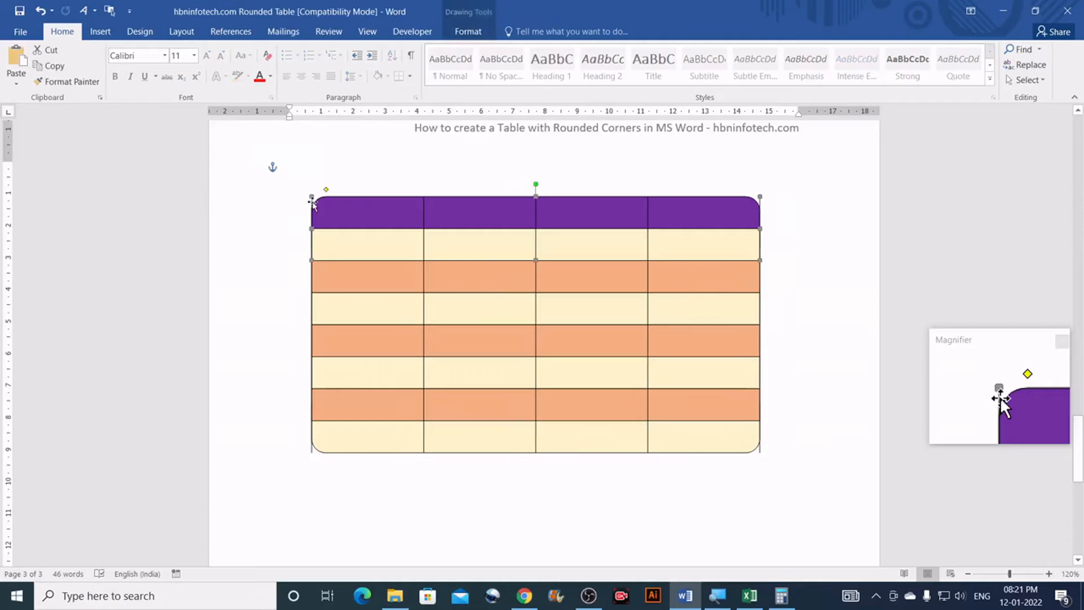
{"action": "left_click", "coordinate": [479, 35]}
{"action": "left_click", "coordinate": [938, 66]}
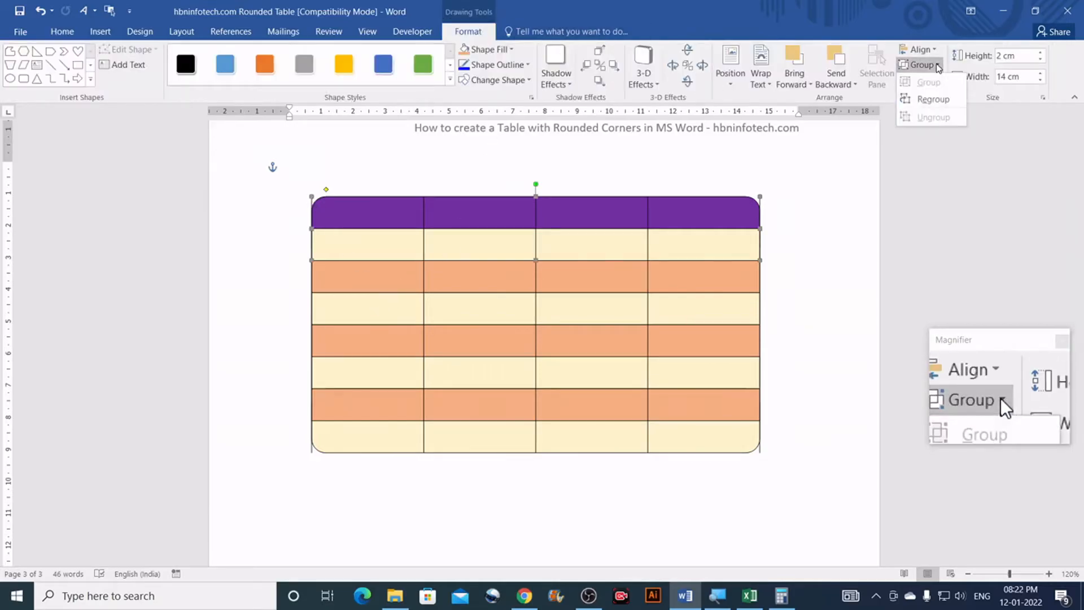
{"action": "left_click", "coordinate": [836, 263]}
{"action": "left_click", "coordinate": [776, 189]}
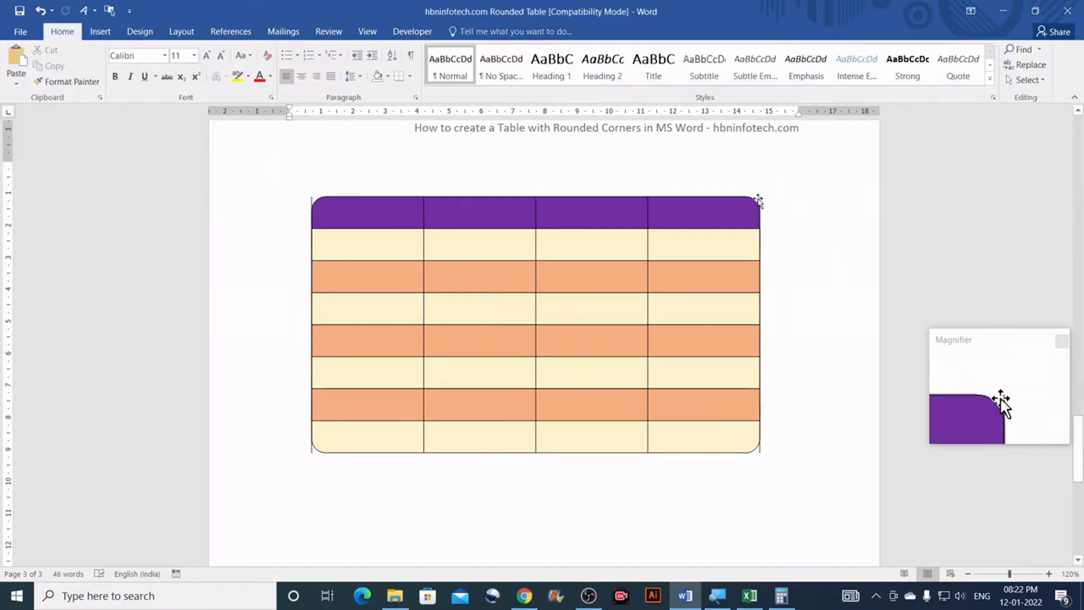
{"action": "left_click", "coordinate": [759, 198]}
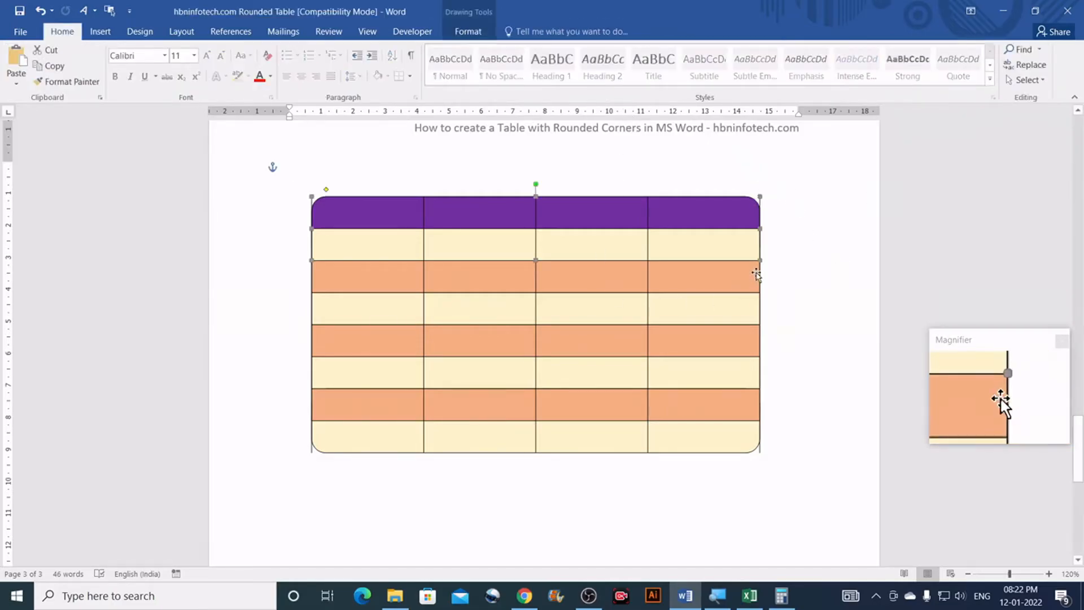
{"action": "left_click", "coordinate": [800, 263]}
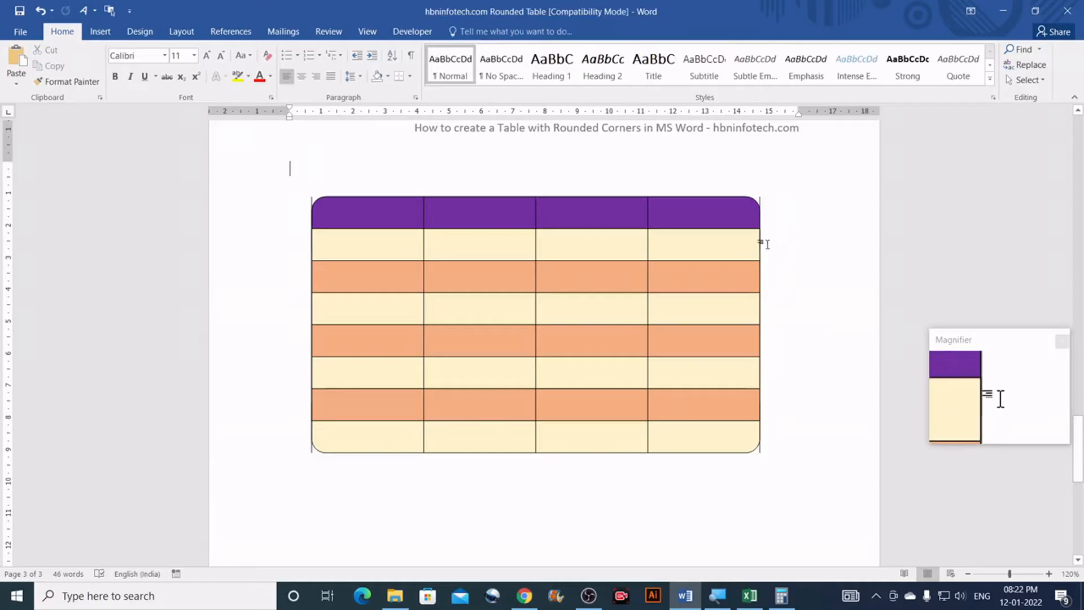
{"action": "left_click", "coordinate": [761, 452]}
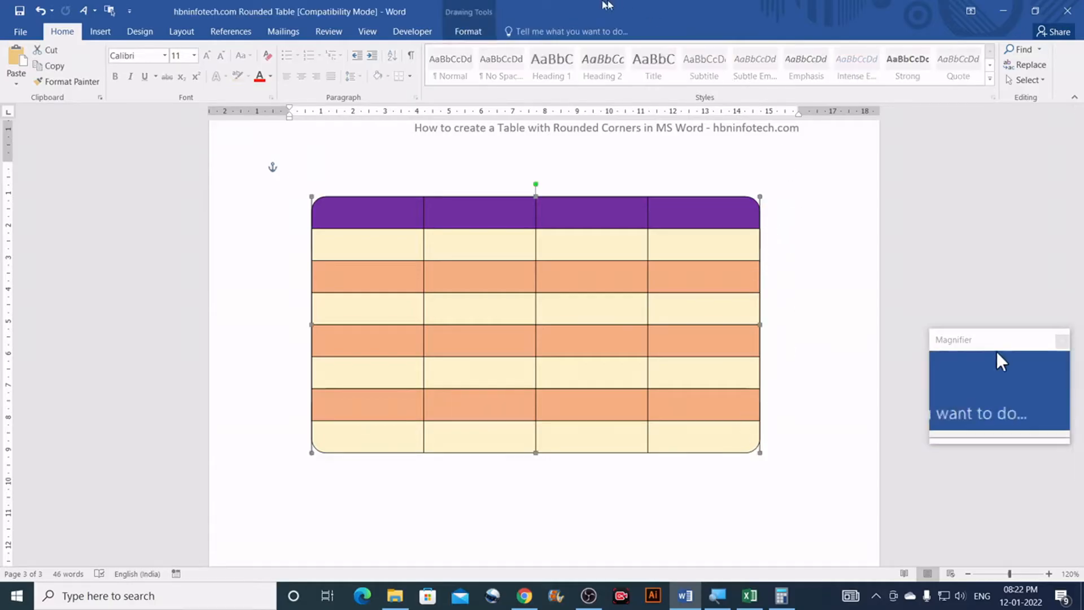
{"action": "left_click", "coordinate": [477, 40]}
{"action": "left_click", "coordinate": [919, 65]}
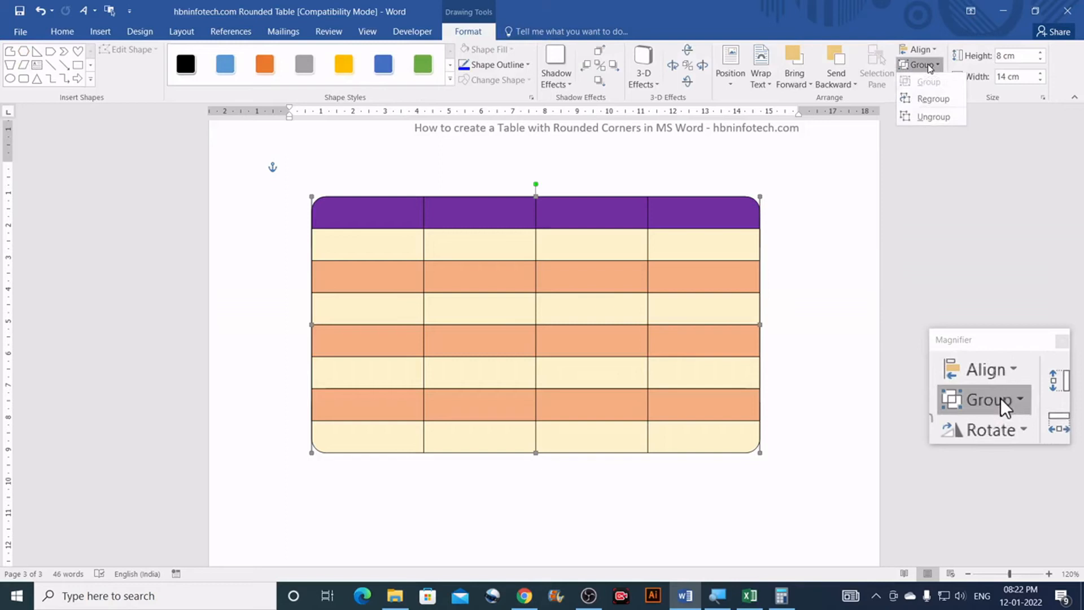
{"action": "left_click", "coordinate": [932, 117]}
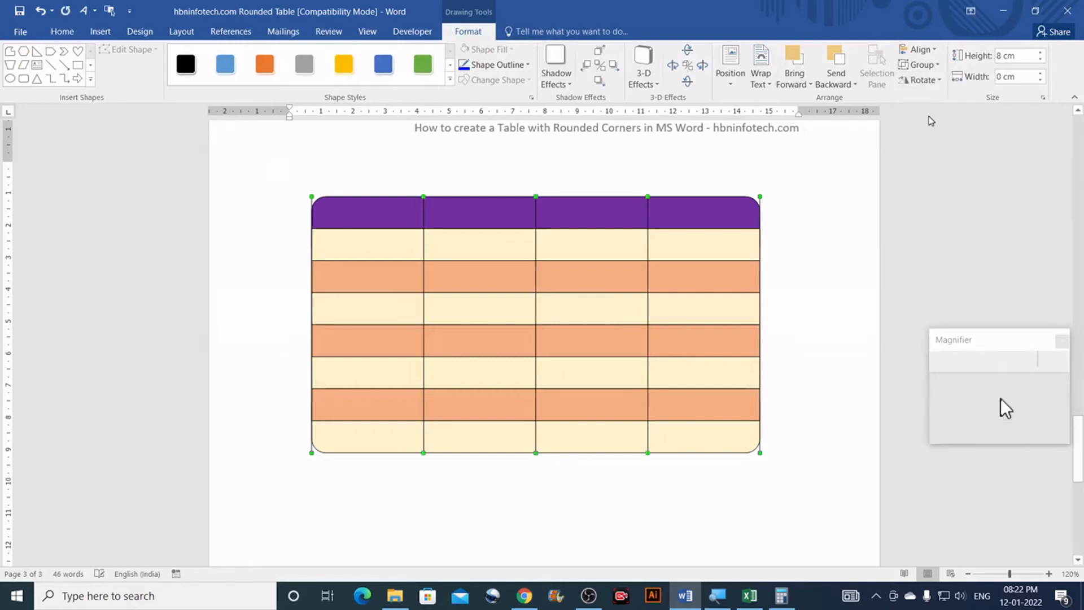
Step: Check that the top-right and top-left corner pieces are now individual shapes
{"action": "left_click", "coordinate": [802, 186]}
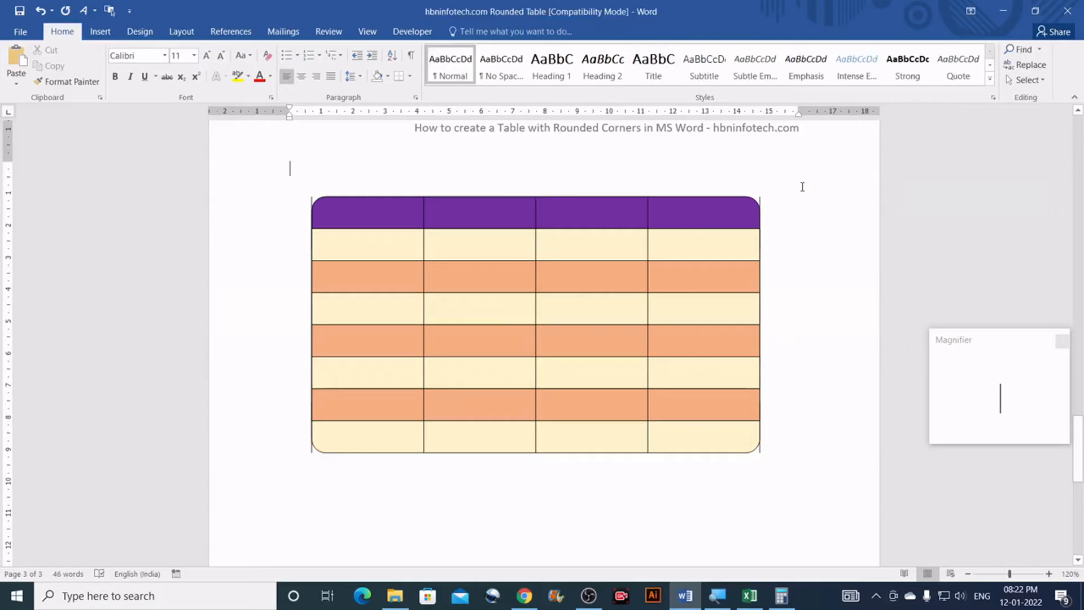
{"action": "left_click", "coordinate": [760, 202]}
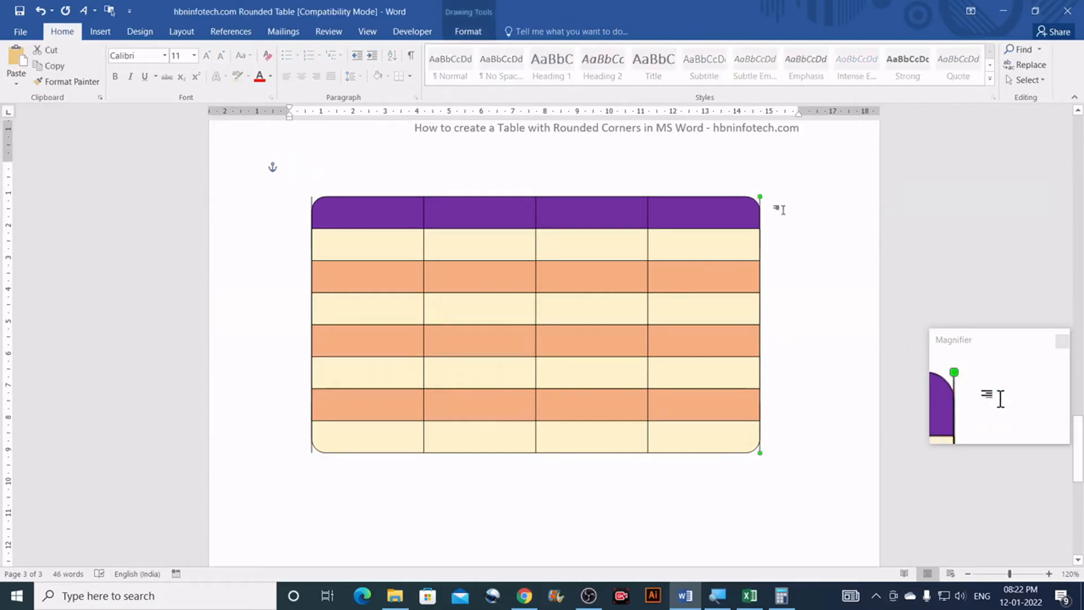
{"action": "left_click", "coordinate": [781, 210]}
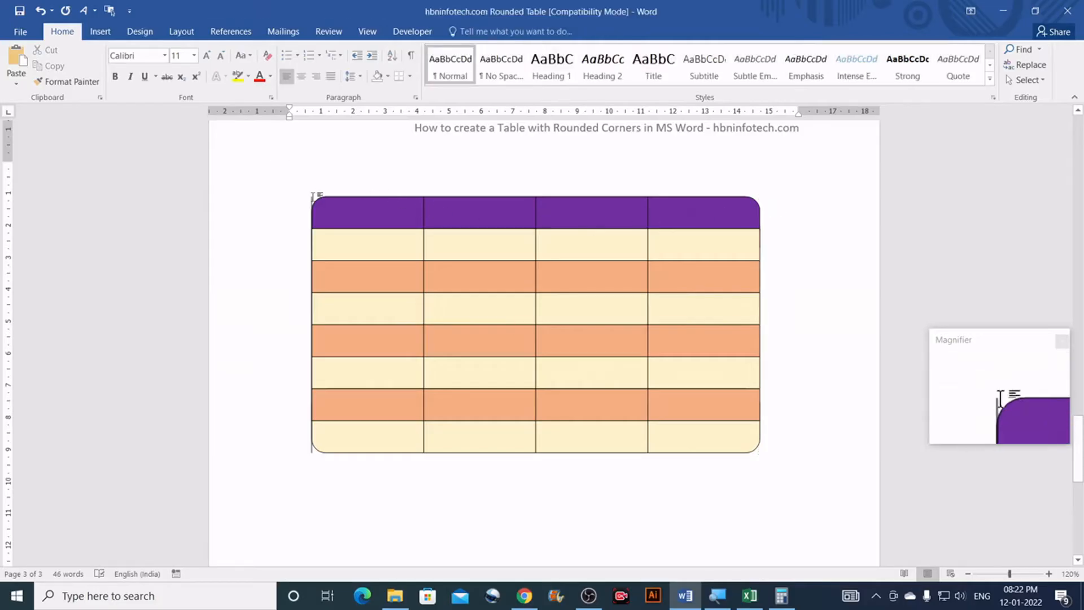
{"action": "left_click", "coordinate": [312, 201]}
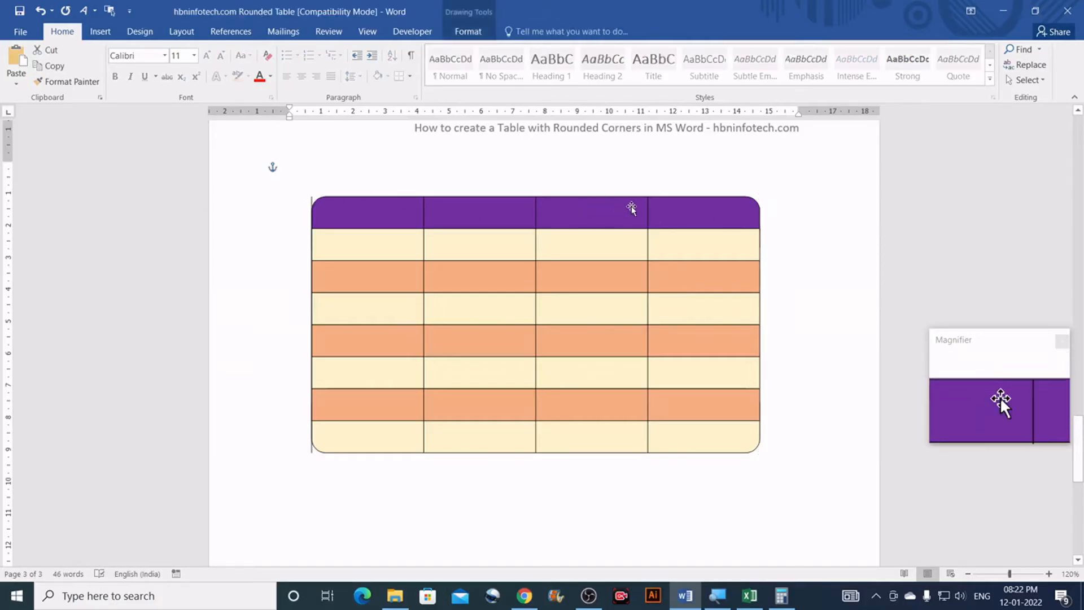
{"action": "key", "text": "Escape"}
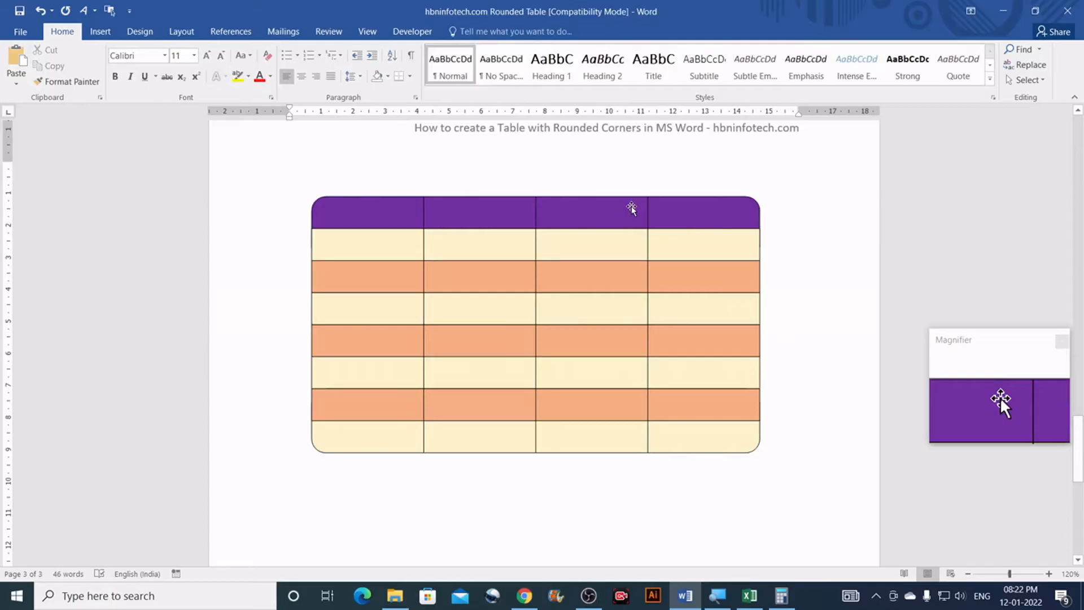
{"action": "scroll", "coordinate": [631, 209], "scroll_direction": "down", "scroll_amount": 1}
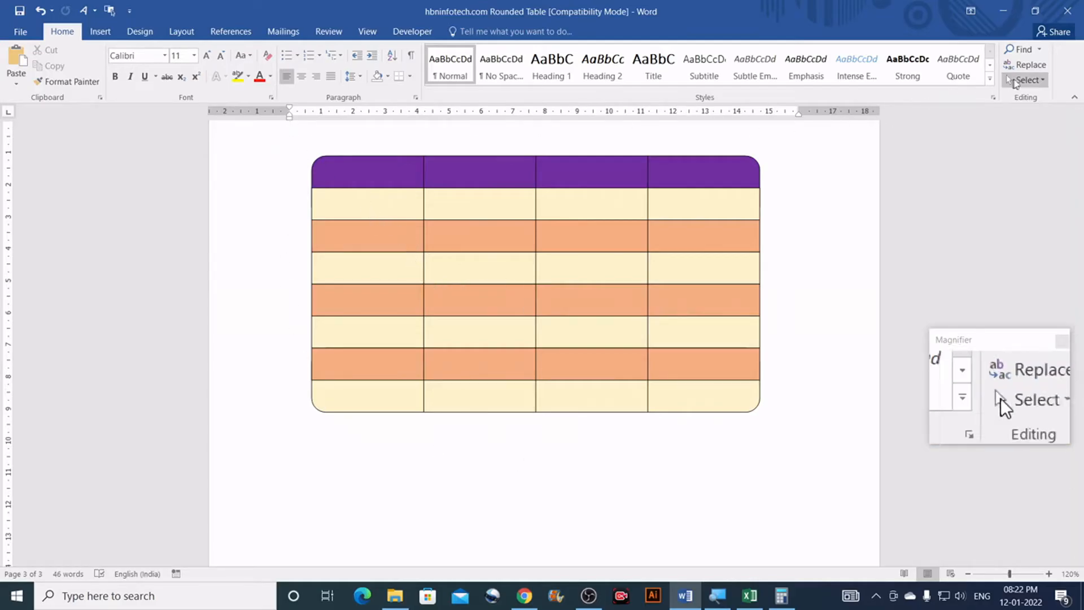
Step: Area-select every table shape and set their outline weight to 2¼ pt
{"action": "left_click", "coordinate": [1035, 81]}
{"action": "left_click", "coordinate": [903, 114]}
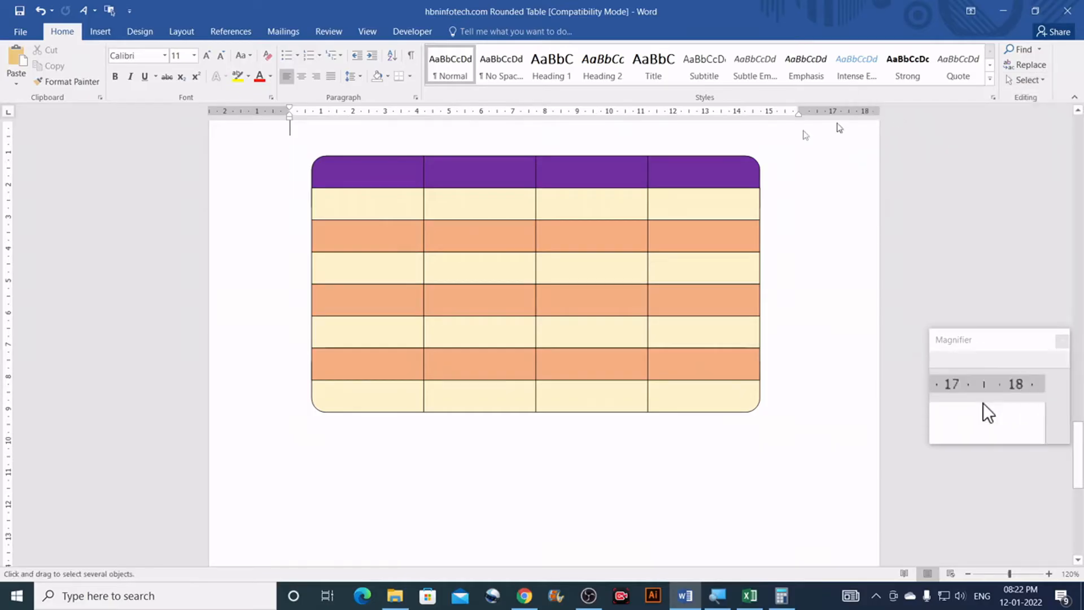
{"action": "mouse_move", "coordinate": [293, 148]}
{"action": "left_mouse_down"}
{"action": "mouse_move", "coordinate": [407, 204]}
{"action": "mouse_move", "coordinate": [784, 449]}
{"action": "left_mouse_up"}
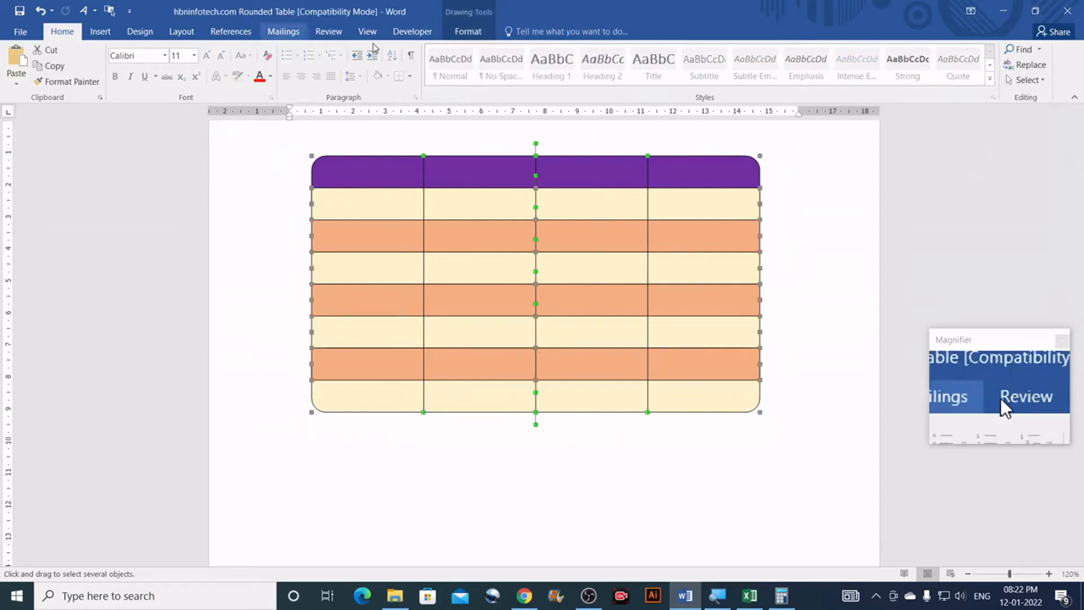
{"action": "left_click", "coordinate": [478, 33]}
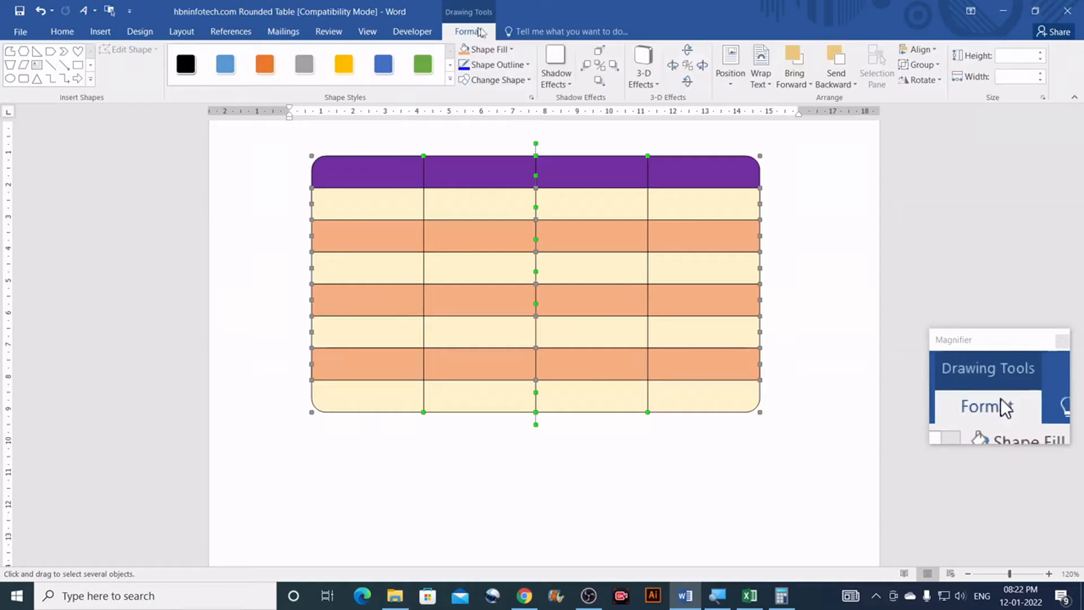
{"action": "left_click", "coordinate": [522, 65]}
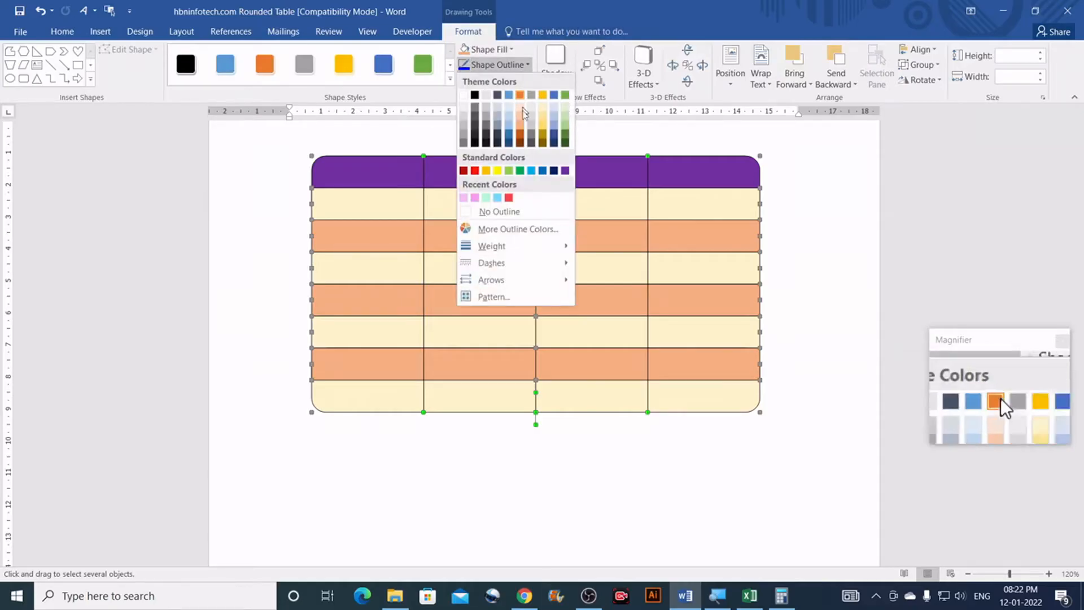
{"action": "mouse_move", "coordinate": [504, 247]}
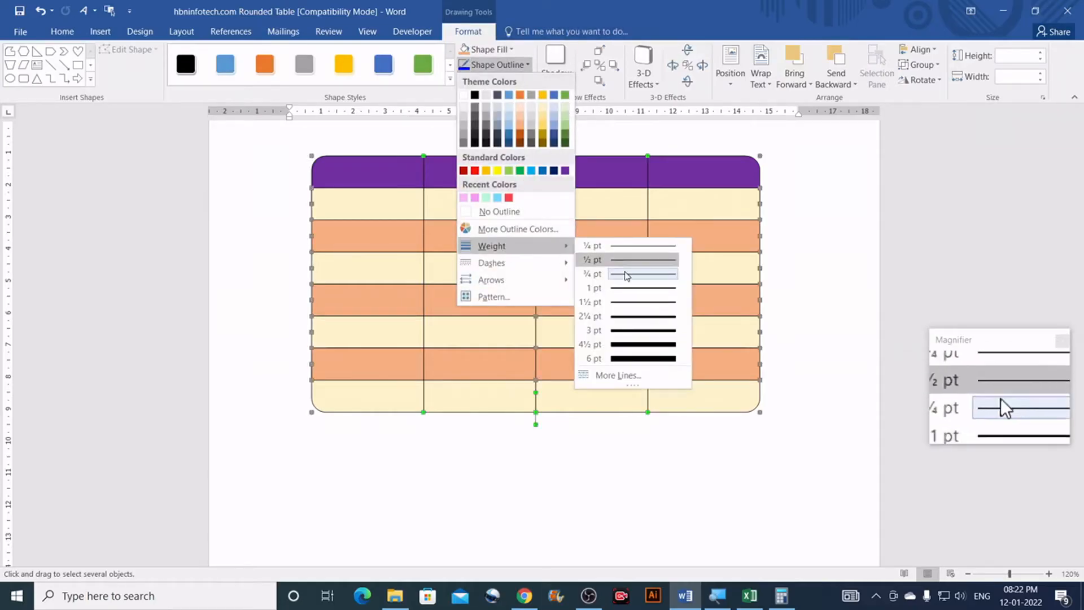
{"action": "left_click", "coordinate": [631, 317]}
{"action": "left_click", "coordinate": [827, 257]}
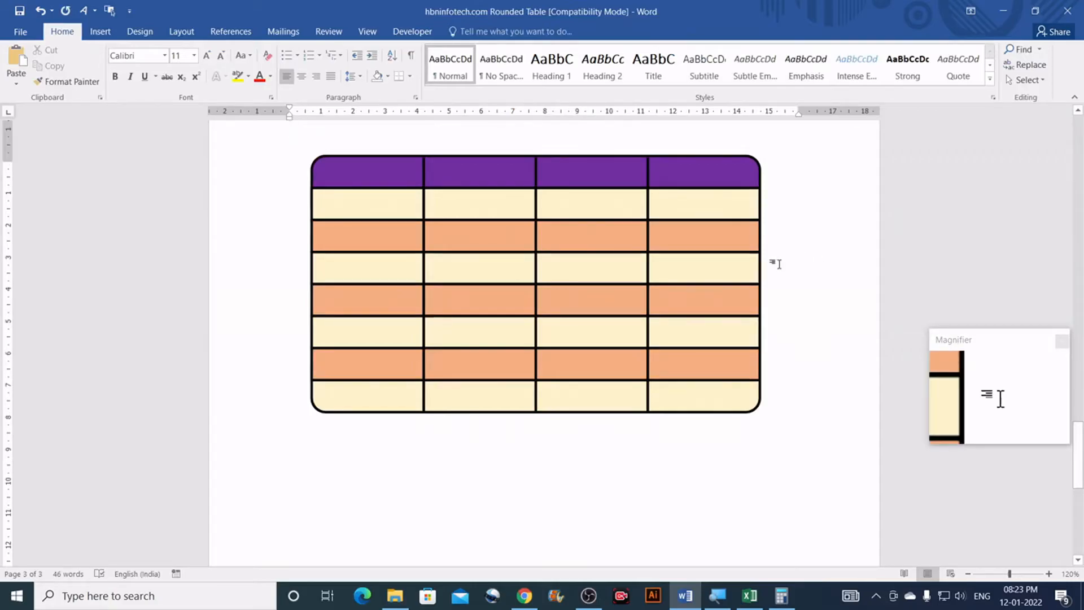
{"action": "scroll", "coordinate": [774, 261], "scroll_direction": "up", "scroll_amount": 1}
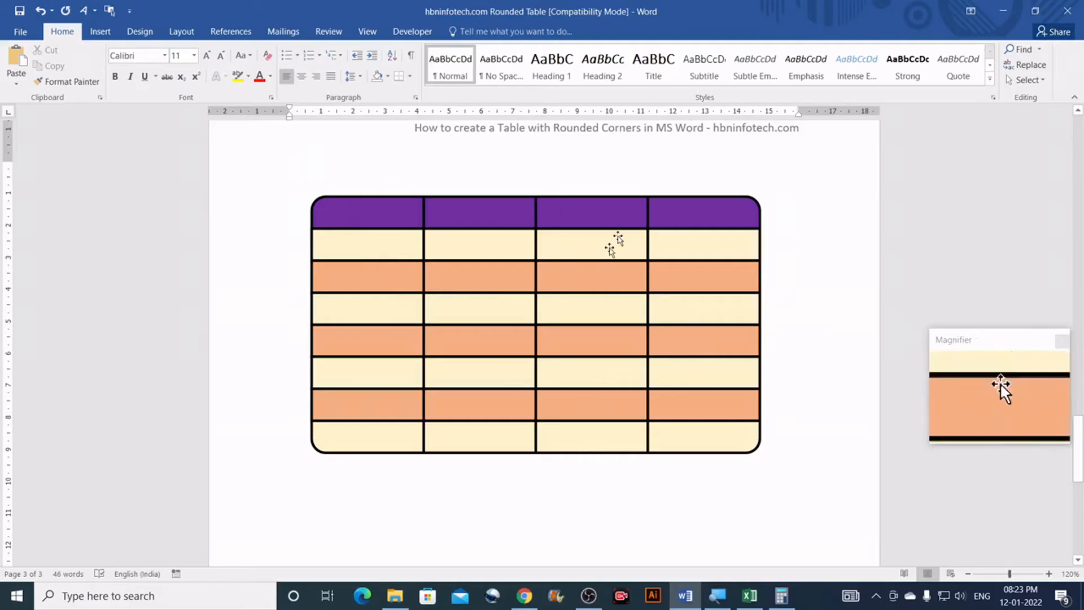
{"action": "scroll", "coordinate": [844, 297], "scroll_direction": "down", "scroll_amount": 2}
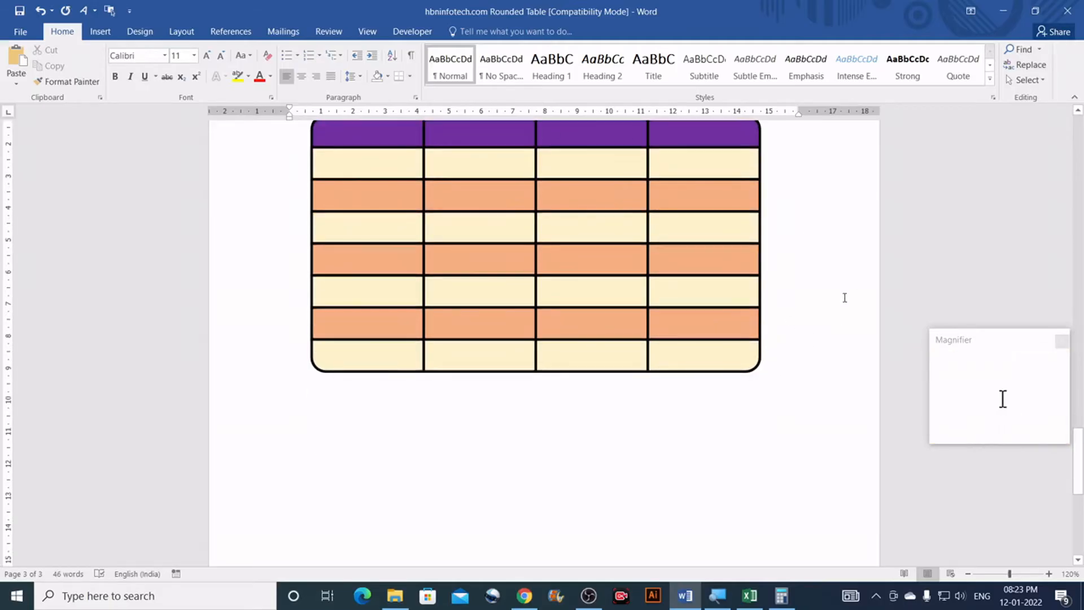
{"action": "scroll", "coordinate": [844, 298], "scroll_direction": "up", "scroll_amount": 2}
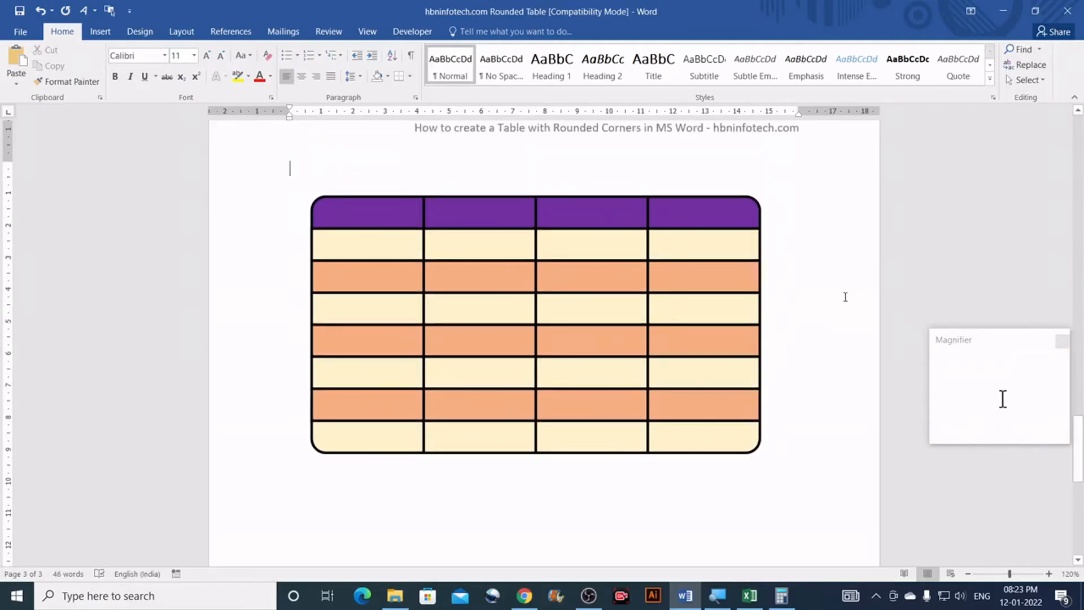
{"action": "scroll", "coordinate": [802, 309], "scroll_direction": "up", "scroll_amount": 6}
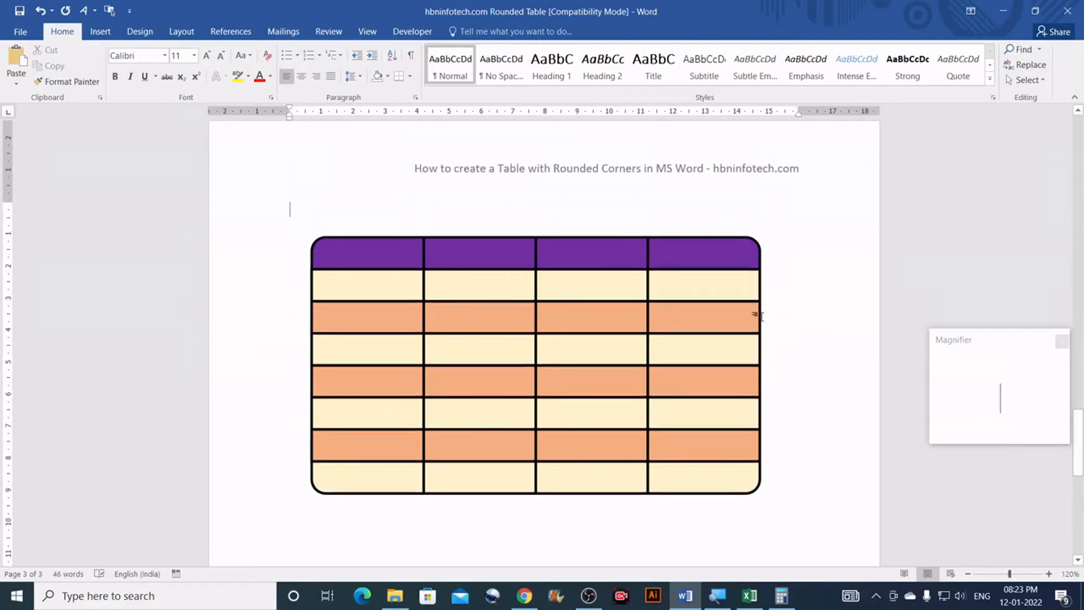
Step: Scroll past the striped rounded table to the blank area of page 3 above the footer
{"action": "scroll", "coordinate": [762, 317], "scroll_direction": "up", "scroll_amount": 10}
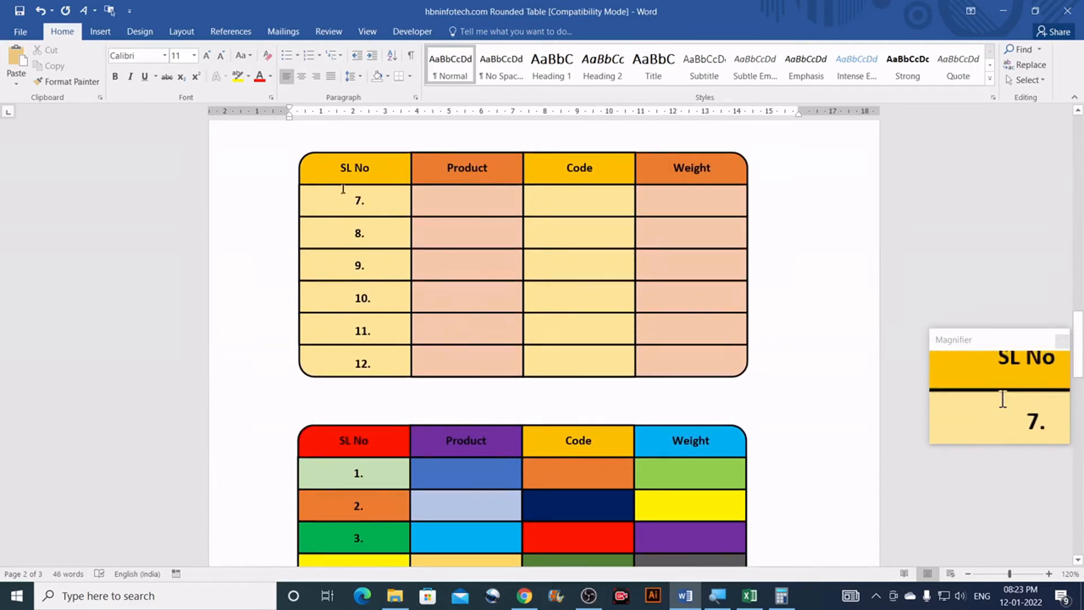
{"action": "scroll", "coordinate": [341, 190], "scroll_direction": "down", "scroll_amount": 3}
{"action": "scroll", "coordinate": [422, 398], "scroll_direction": "down", "scroll_amount": 4}
{"action": "scroll", "coordinate": [422, 397], "scroll_direction": "up", "scroll_amount": 4}
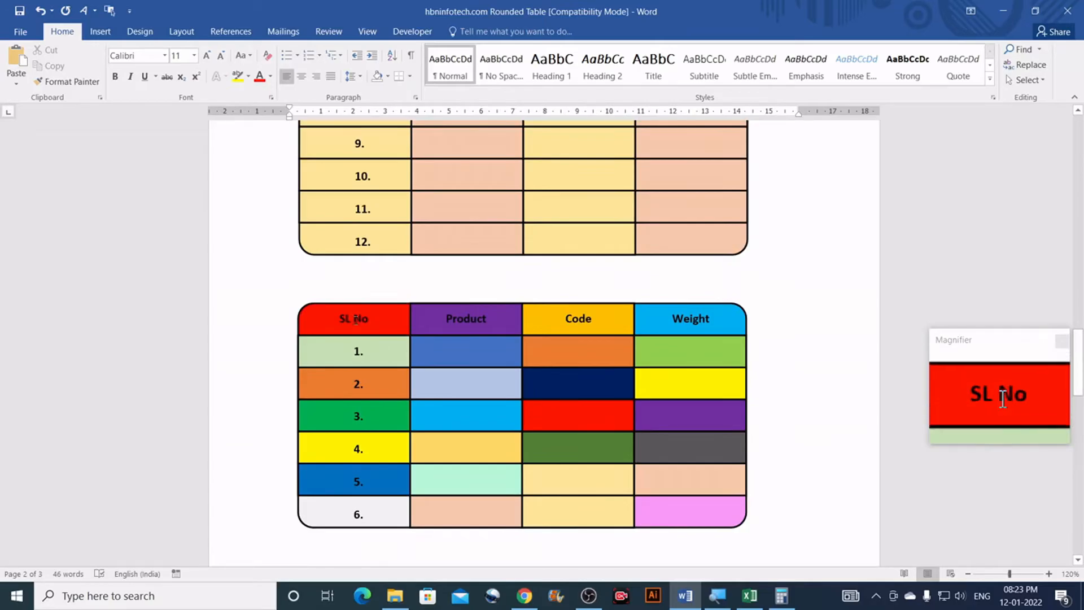
{"action": "scroll", "coordinate": [481, 325], "scroll_direction": "down", "scroll_amount": 4}
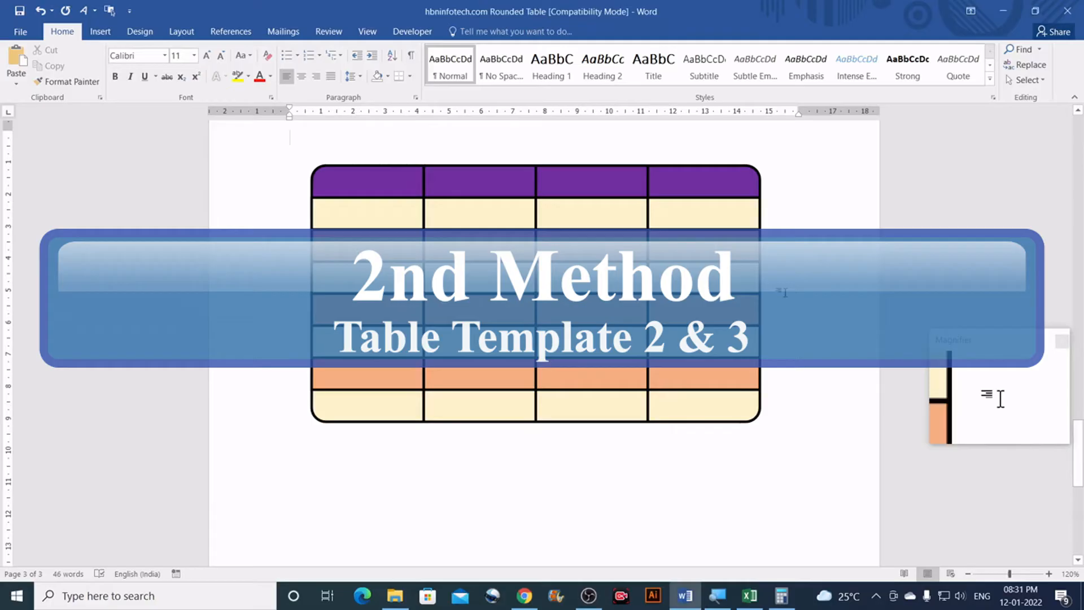
{"action": "scroll", "coordinate": [562, 303], "scroll_direction": "down", "scroll_amount": 5}
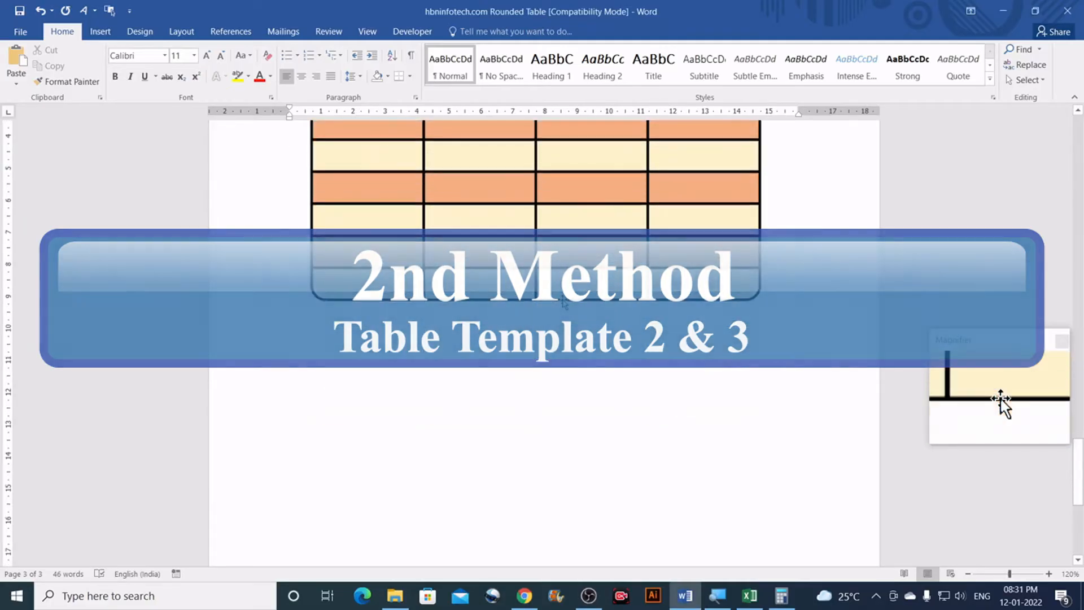
{"action": "scroll", "coordinate": [562, 303], "scroll_direction": "up", "scroll_amount": 6}
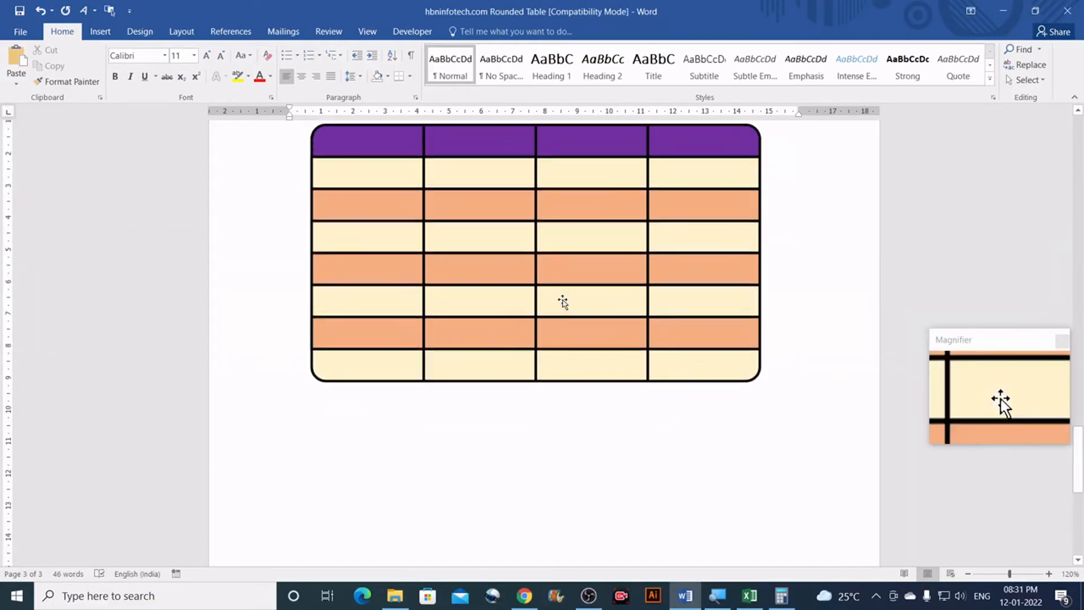
{"action": "scroll", "coordinate": [542, 299], "scroll_direction": "down", "scroll_amount": 4}
{"action": "scroll", "coordinate": [543, 299], "scroll_direction": "down", "scroll_amount": 5}
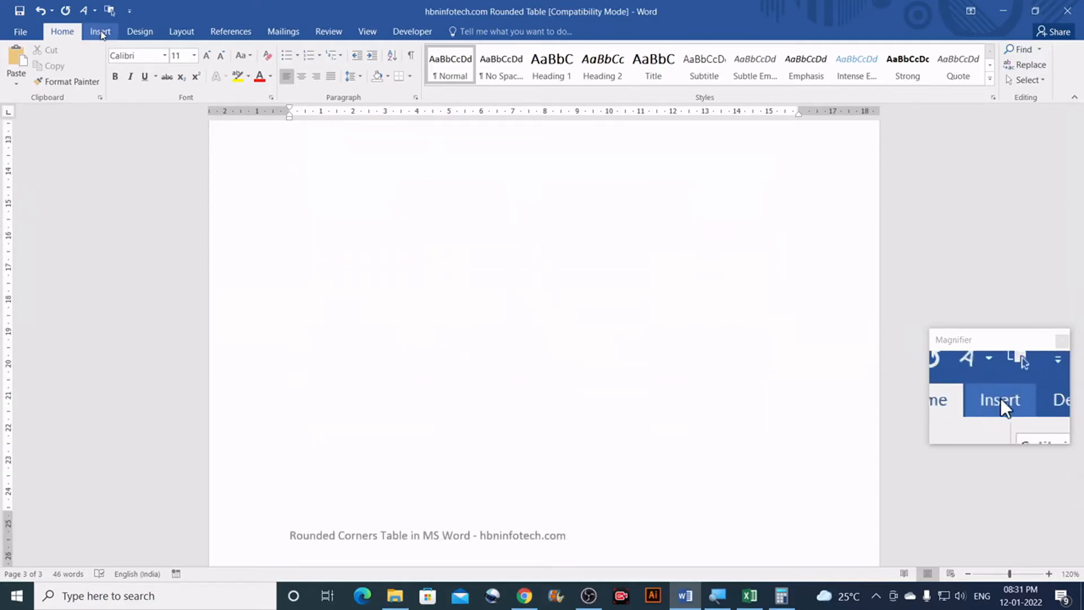
Step: Draw a large rounded rectangle on the blank part of page 3
{"action": "left_click", "coordinate": [101, 33]}
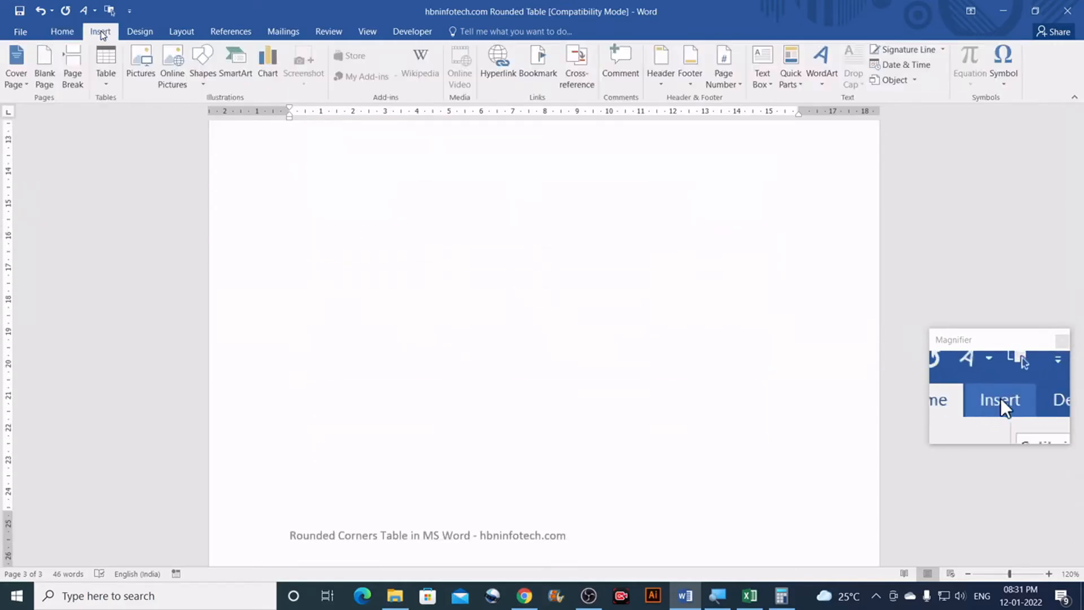
{"action": "left_click", "coordinate": [204, 85]}
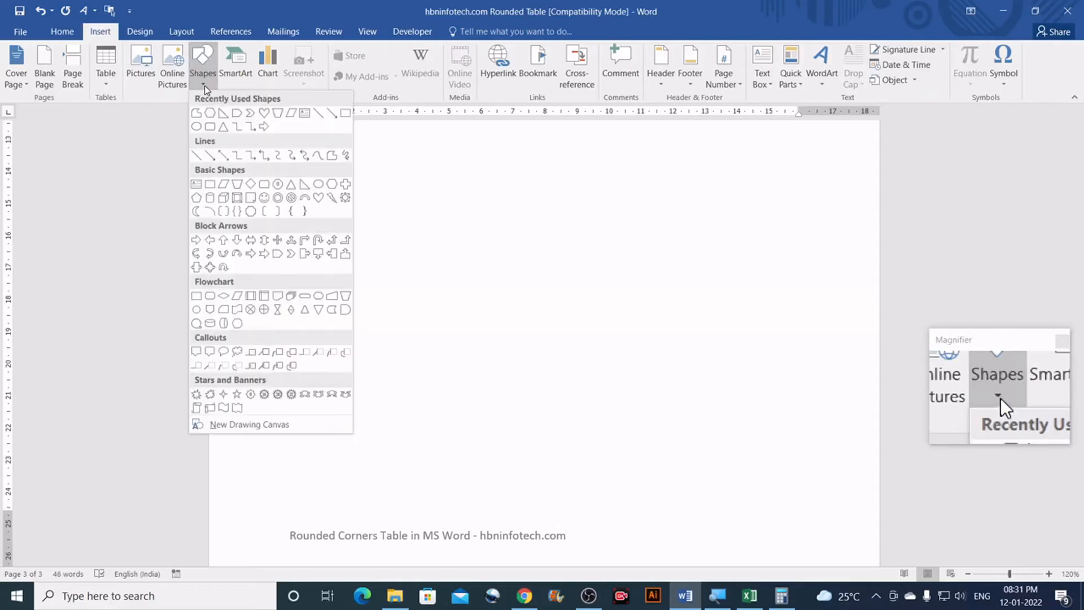
{"action": "left_click", "coordinate": [264, 184]}
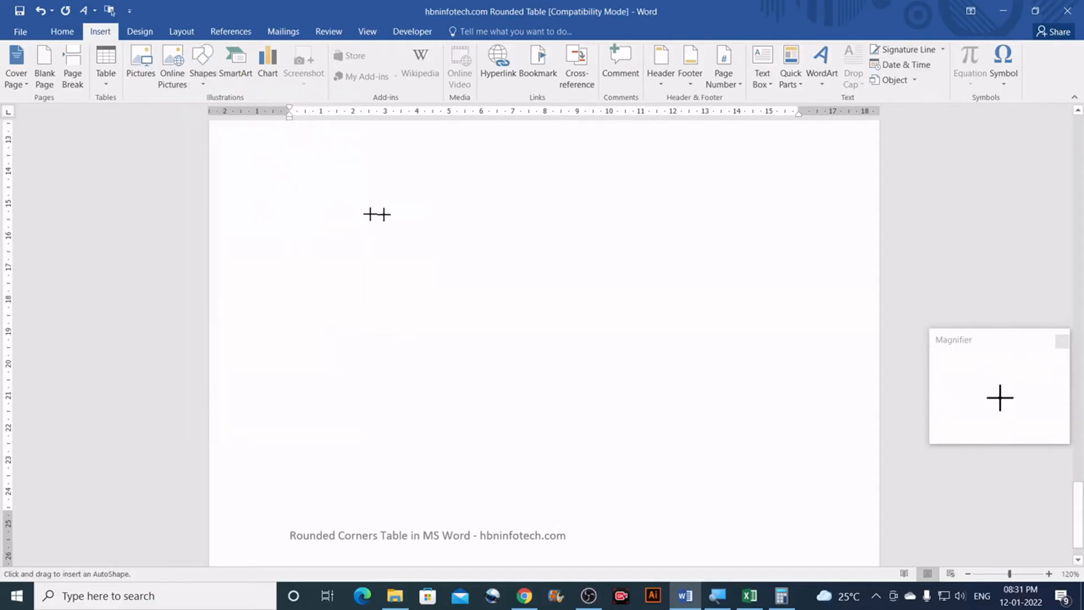
{"action": "left_click_drag", "start_coordinate": [306, 160], "coordinate": [727, 411]}
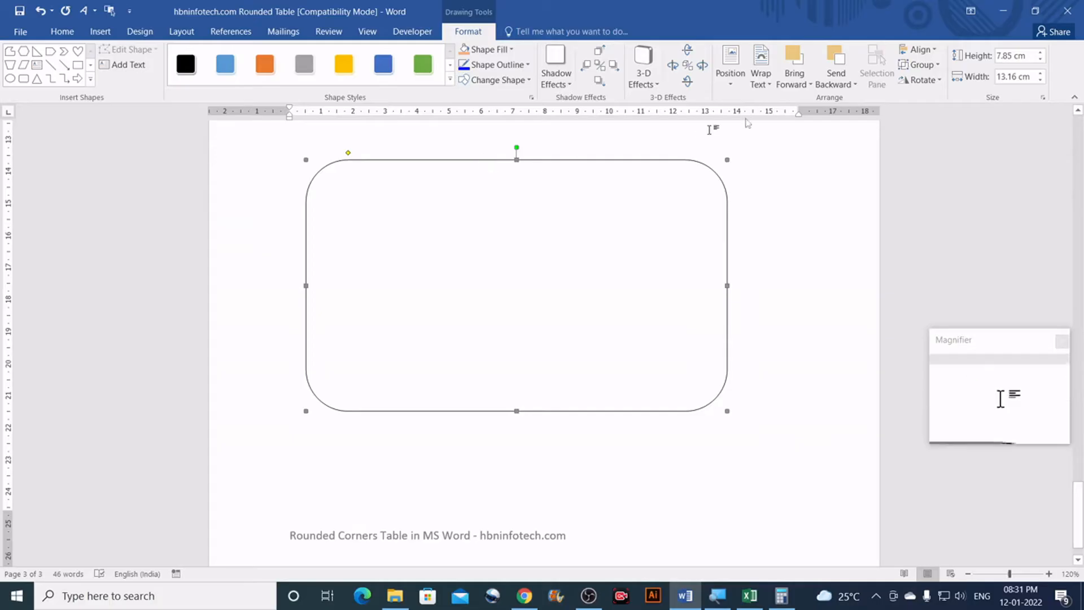
Step: Size the rounded rectangle to 14 cm wide by 7 cm tall and make its corners less rounded
{"action": "left_click", "coordinate": [1031, 77]}
{"action": "type", "text": "14"}
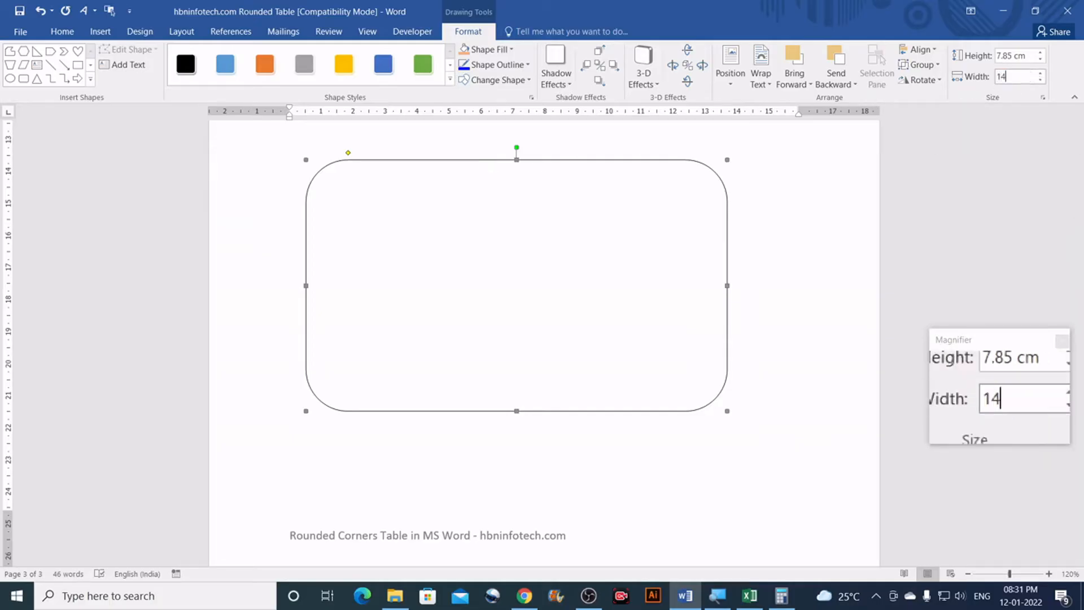
{"action": "left_click", "coordinate": [1030, 56]}
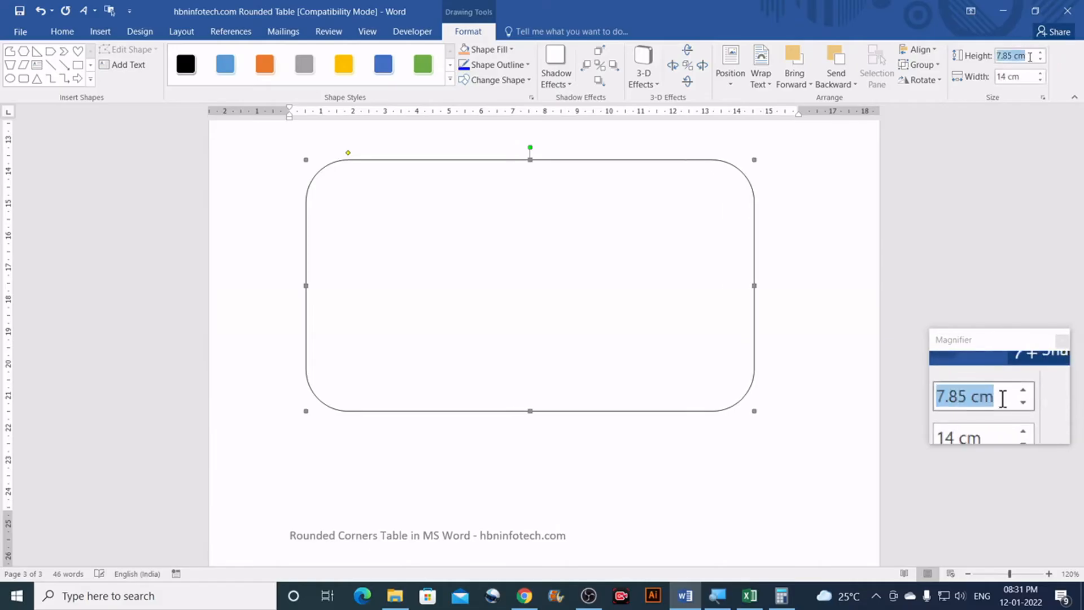
{"action": "type", "text": "7"}
{"action": "key", "text": "Return"}
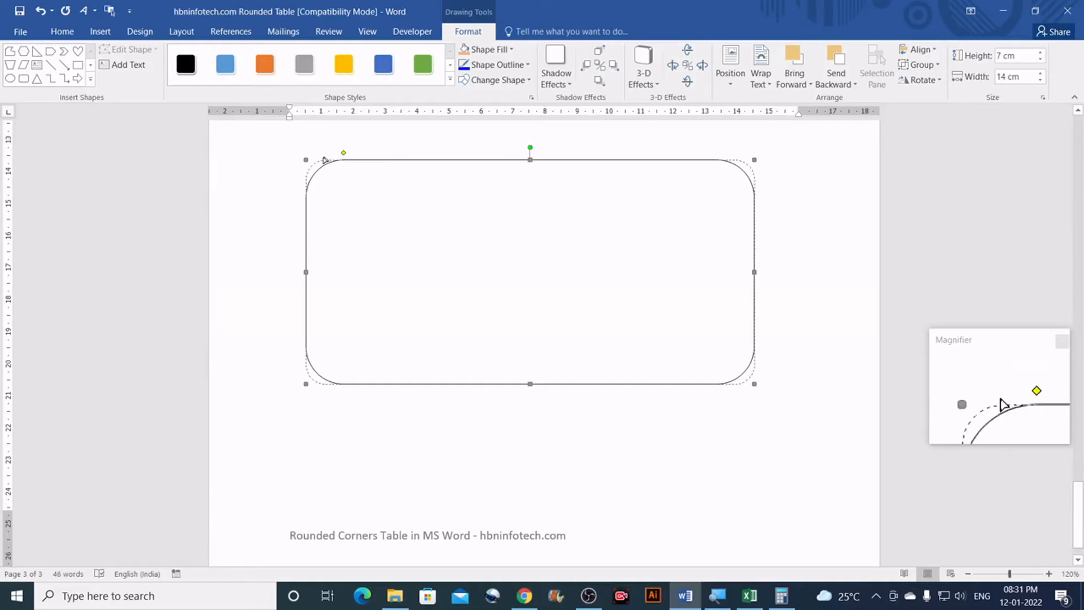
{"action": "left_click_drag", "start_coordinate": [326, 160], "coordinate": [326, 161]}
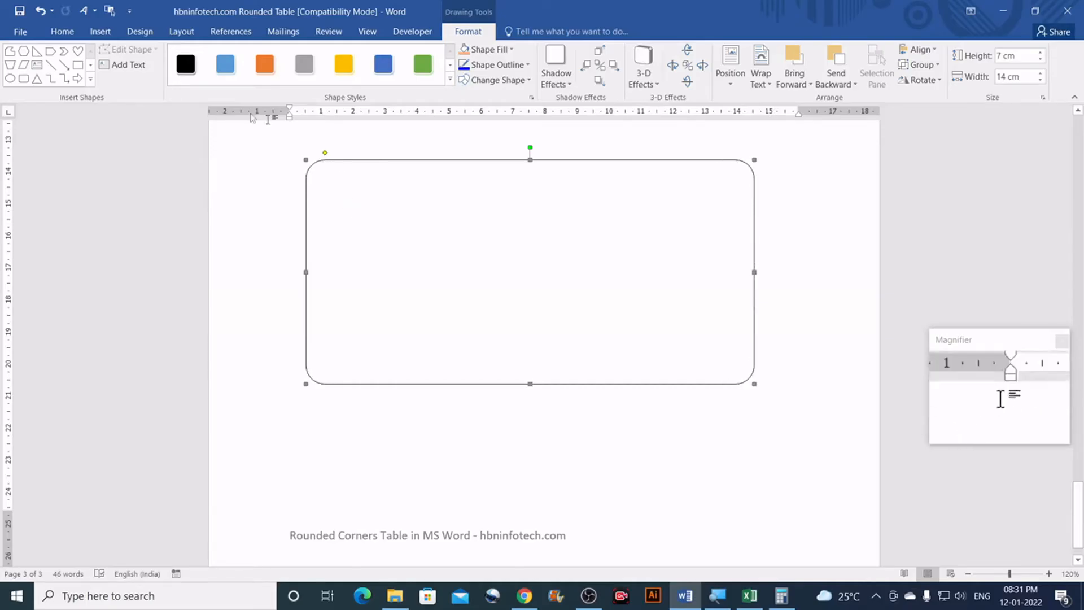
Step: Draw a small rounded rectangle, size it 1 cm by 3.5 cm, and tuck it into the top-left corner
{"action": "left_click", "coordinate": [22, 80]}
{"action": "left_click_drag", "start_coordinate": [312, 178], "coordinate": [385, 209]}
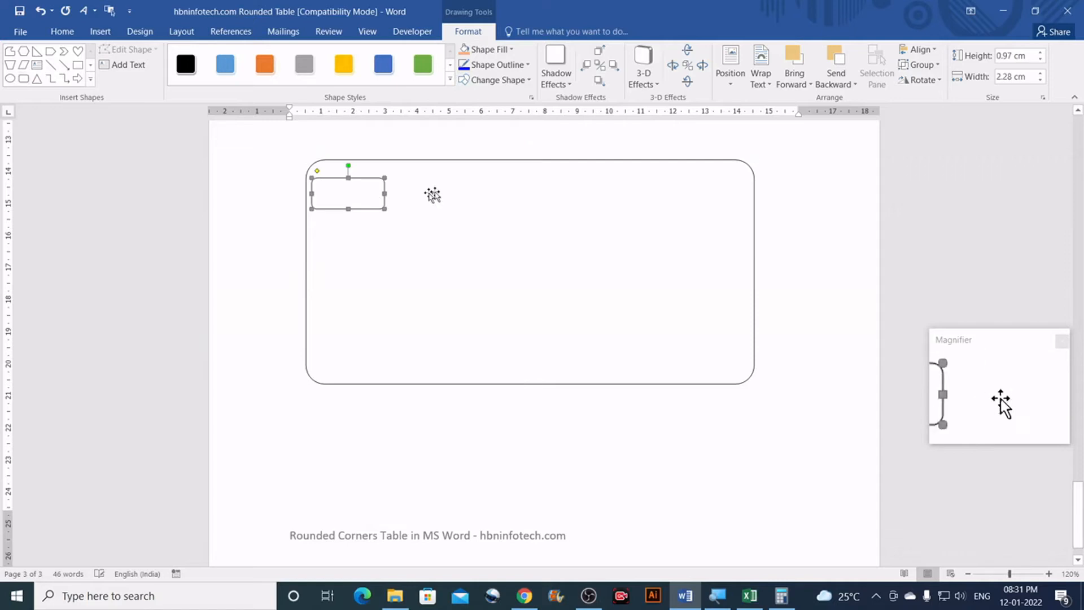
{"action": "left_click", "coordinate": [1028, 56]}
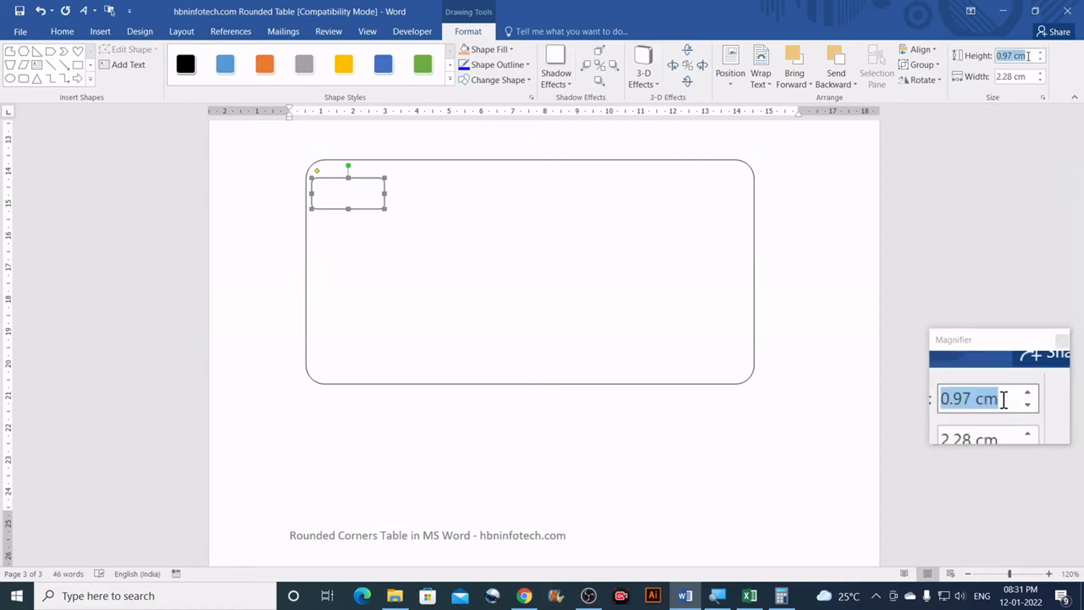
{"action": "type", "text": "1"}
{"action": "left_click", "coordinate": [1031, 77]}
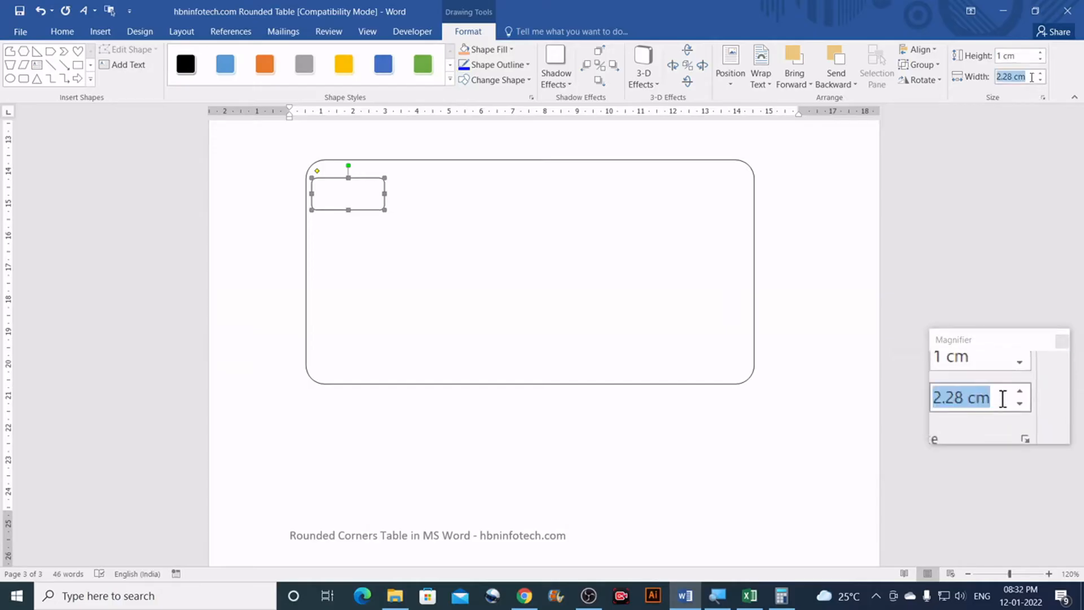
{"action": "type", "text": "3.5"}
{"action": "key", "text": "Return"}
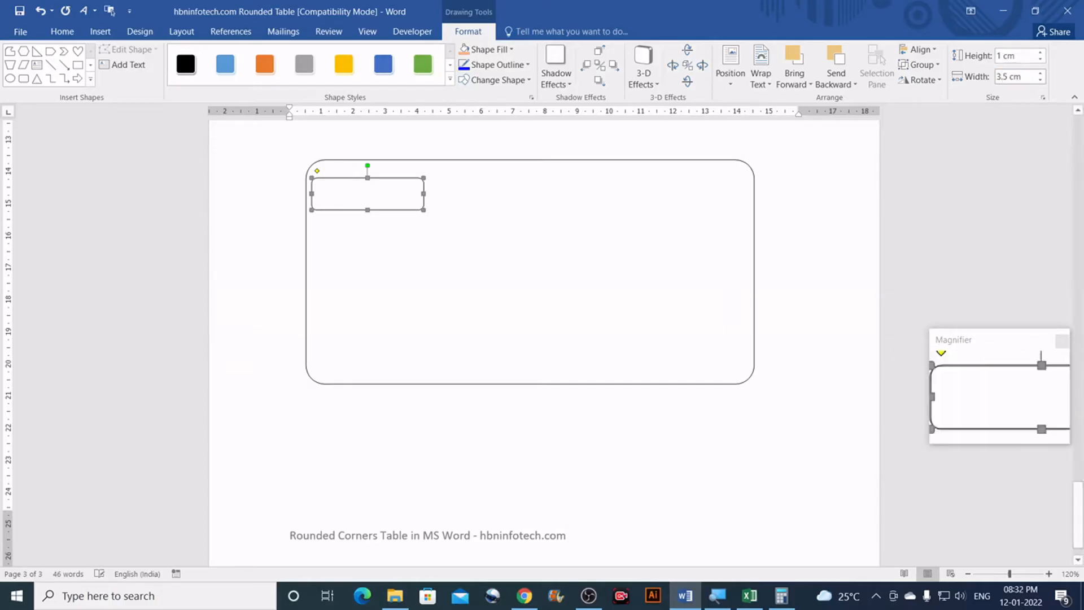
{"action": "mouse_move", "coordinate": [332, 190]}
{"action": "left_mouse_down"}
{"action": "mouse_move", "coordinate": [342, 173]}
{"action": "mouse_move", "coordinate": [322, 173]}
{"action": "mouse_move", "coordinate": [328, 181]}
{"action": "left_mouse_up"}
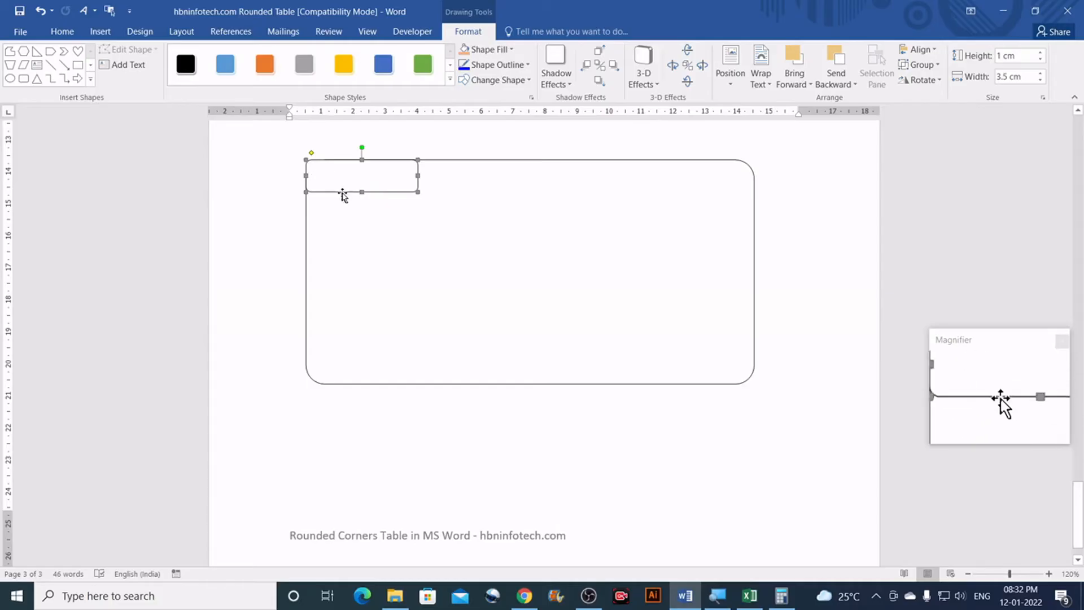
{"action": "left_click", "coordinate": [506, 50]}
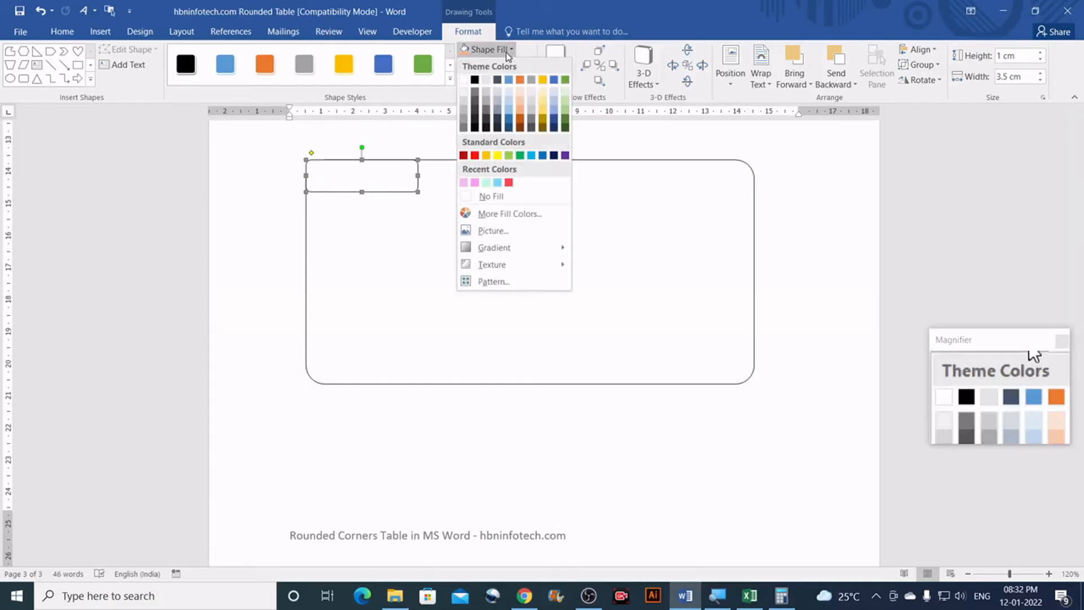
Step: Set the small shape to No Fill and round its ends fully into a pill
{"action": "left_click", "coordinate": [495, 196]}
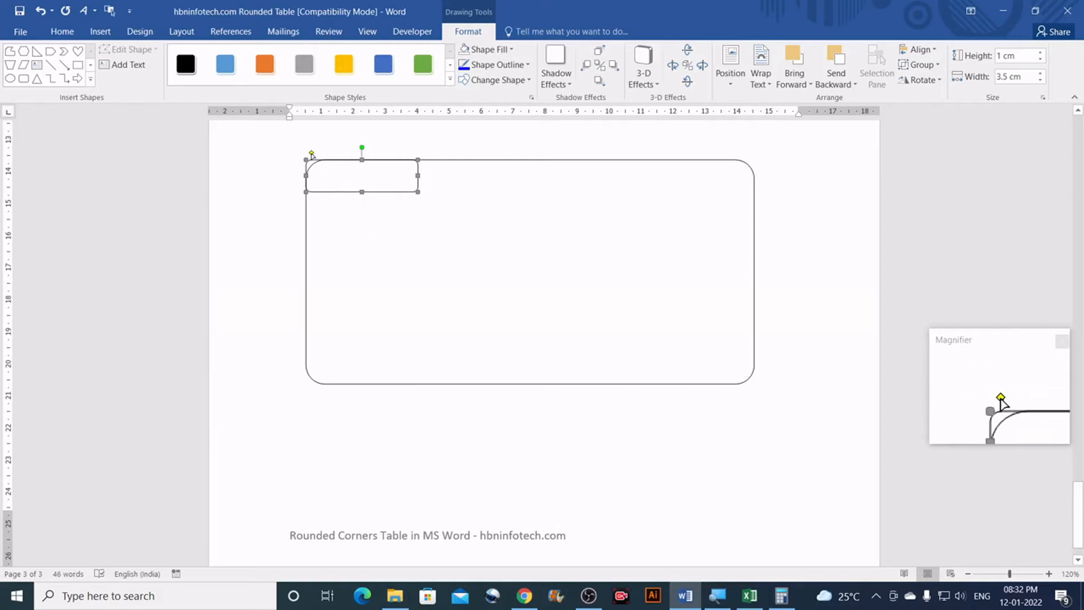
{"action": "left_click_drag", "start_coordinate": [314, 155], "coordinate": [331, 154]}
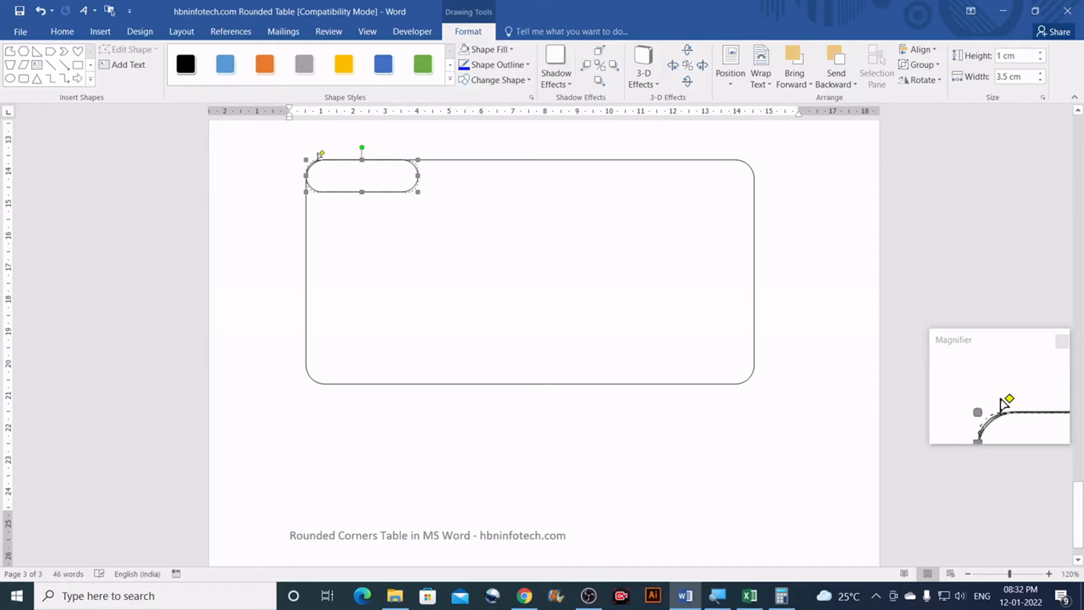
{"action": "left_click_drag", "start_coordinate": [321, 153], "coordinate": [317, 154]}
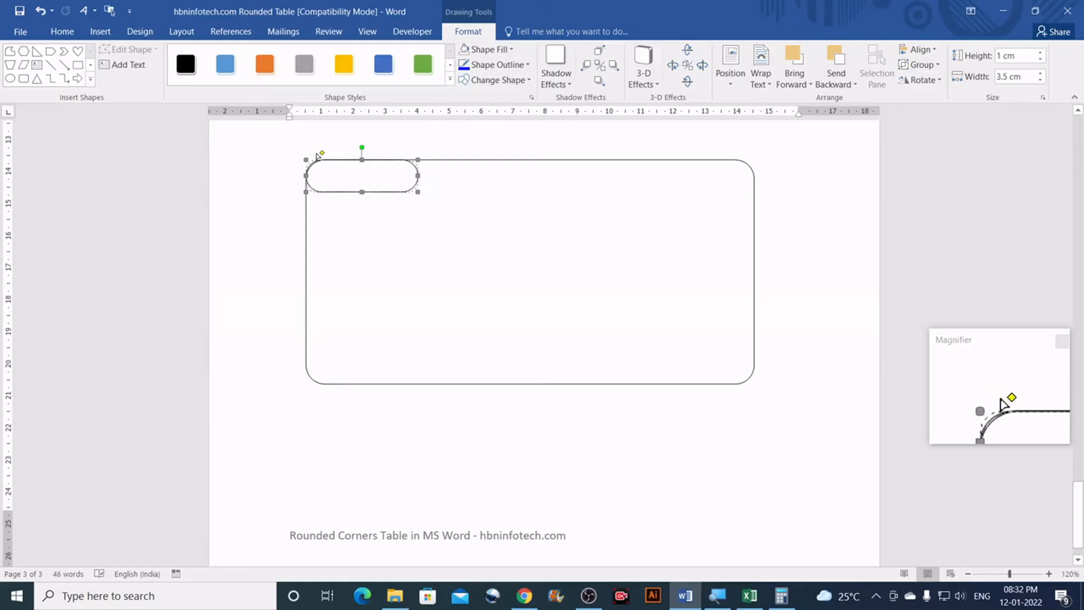
{"action": "left_click_drag", "start_coordinate": [321, 154], "coordinate": [320, 153]}
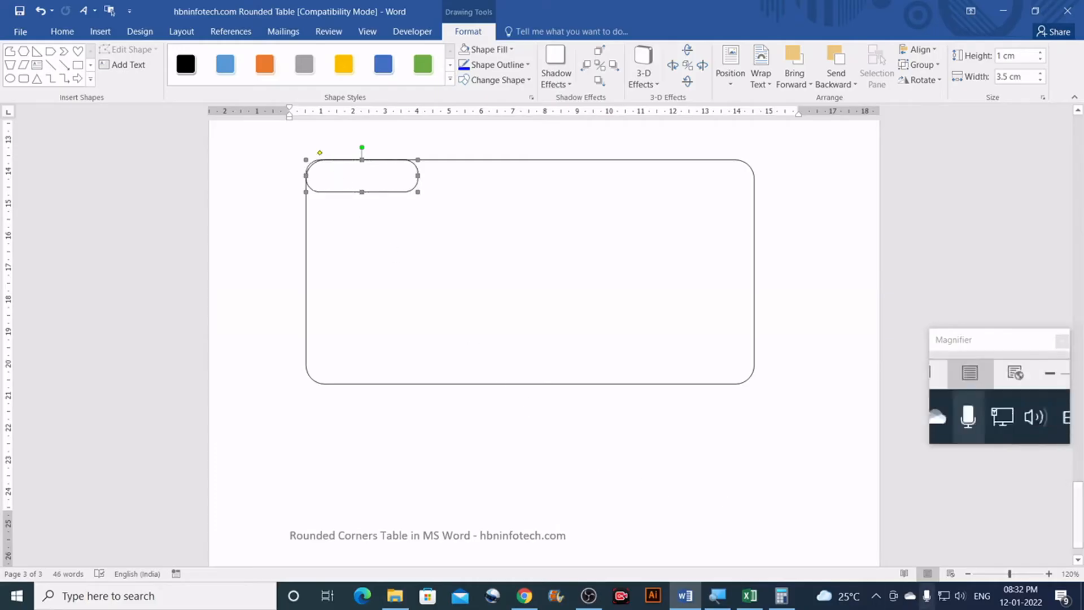
{"action": "left_click", "coordinate": [1048, 573]}
Step: Zoom in on the top-left corner and fine-tune the pill's end rounding
{"action": "left_click", "coordinate": [1048, 573]}
{"action": "left_click", "coordinate": [1049, 573]}
{"action": "left_click", "coordinate": [1048, 574]}
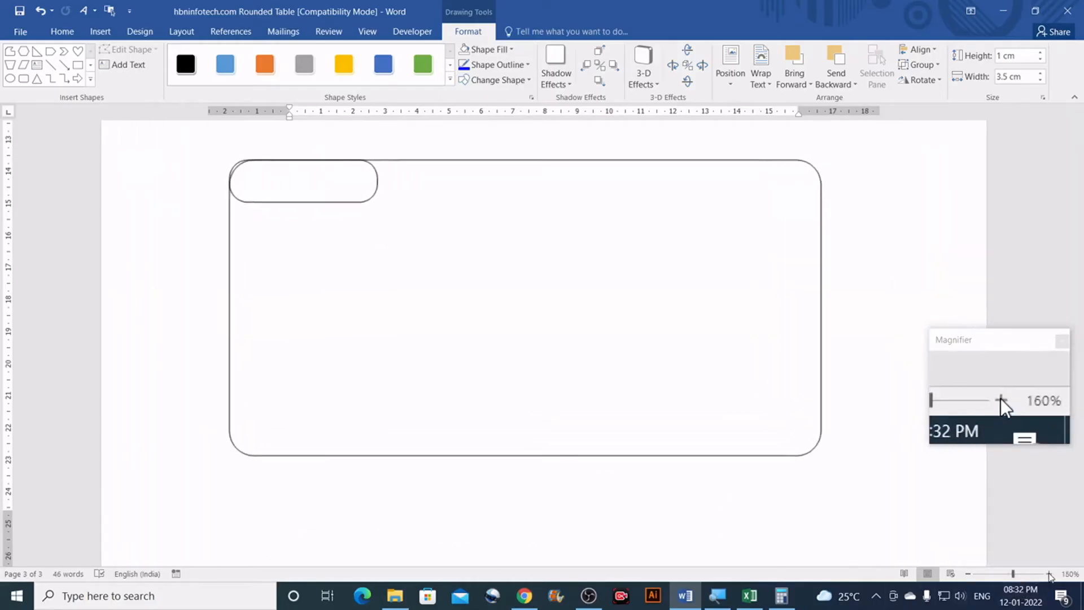
{"action": "left_click", "coordinate": [1049, 573]}
{"action": "left_click", "coordinate": [1049, 573]}
{"action": "left_click", "coordinate": [1048, 573]}
{"action": "left_click", "coordinate": [1049, 573]}
{"action": "left_click", "coordinate": [1049, 574]}
{"action": "left_click", "coordinate": [1049, 574]}
{"action": "left_click", "coordinate": [1049, 573]}
{"action": "left_click", "coordinate": [1049, 574]}
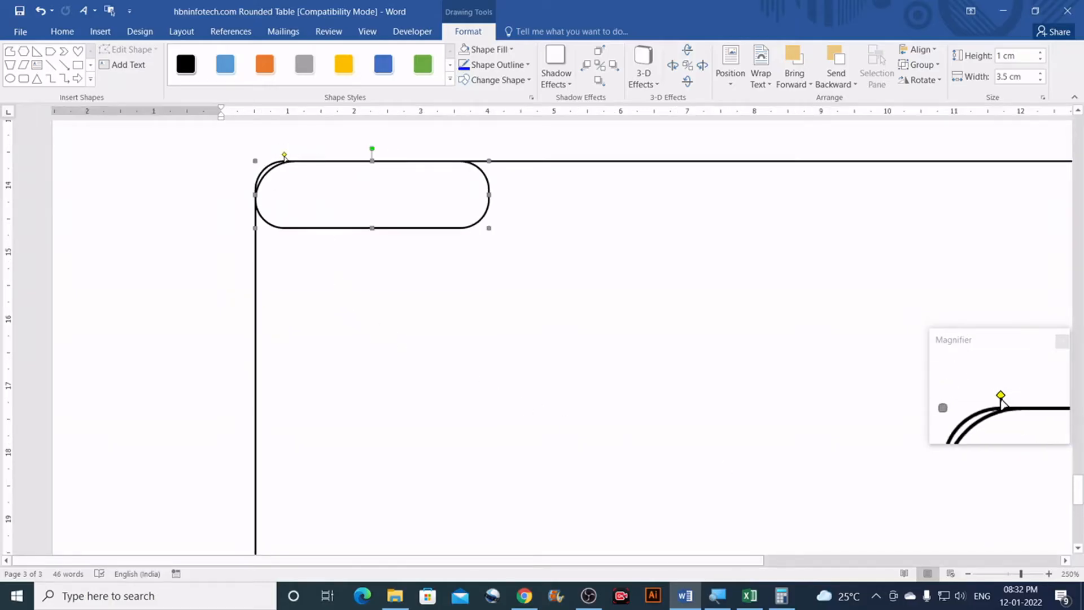
{"action": "left_click_drag", "start_coordinate": [287, 155], "coordinate": [297, 156]}
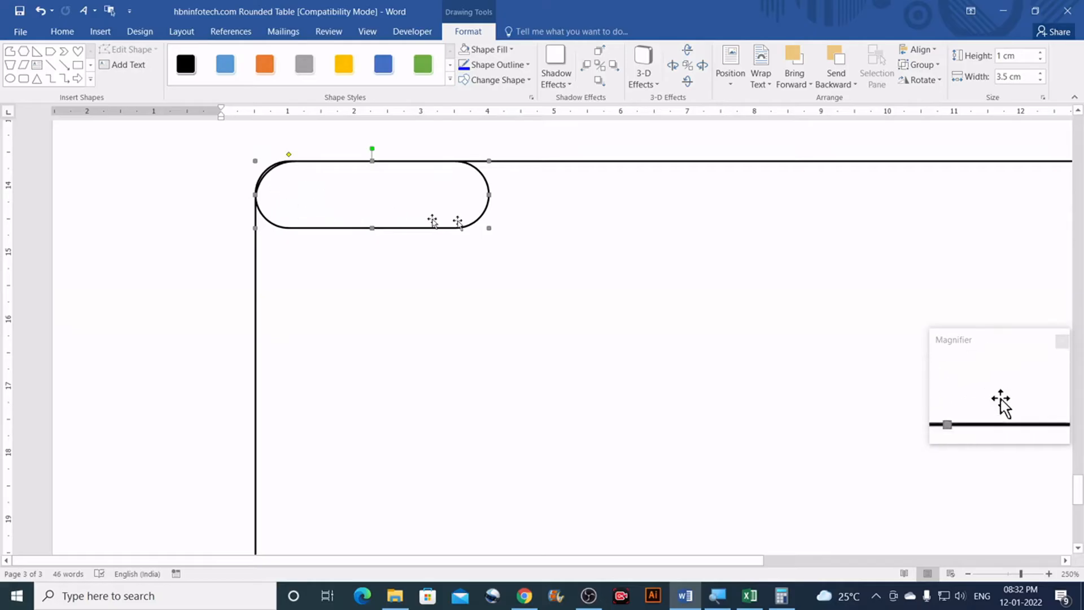
Step: Adjust the large rectangle's corner rounding until its curve coincides with the pill's
{"action": "left_click", "coordinate": [539, 195]}
{"action": "scroll", "coordinate": [539, 193], "scroll_direction": "right", "scroll_amount": 4}
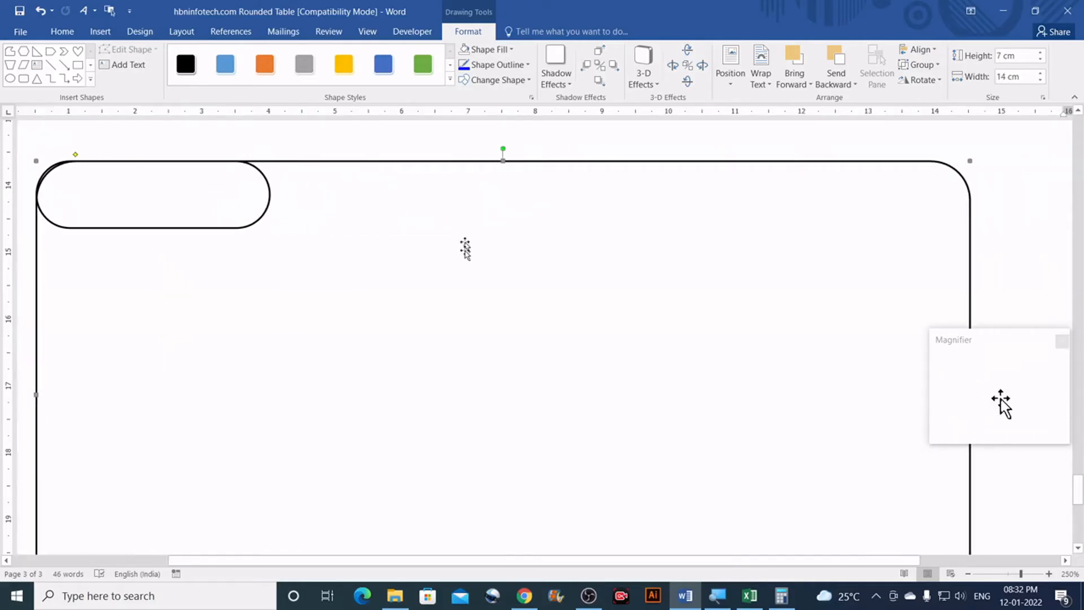
{"action": "left_click_drag", "start_coordinate": [575, 560], "coordinate": [404, 560]}
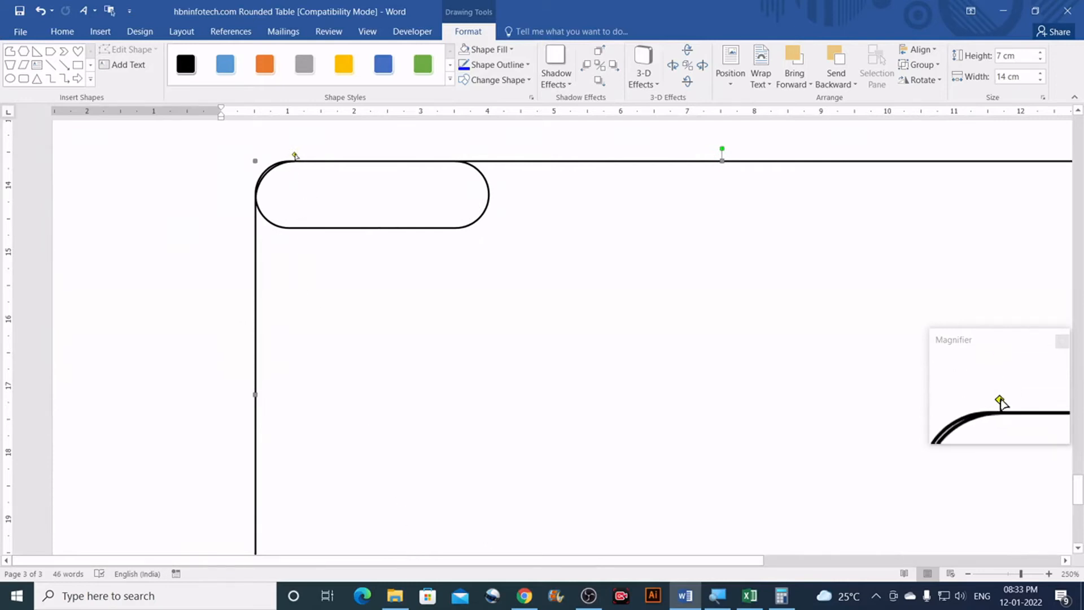
{"action": "mouse_move", "coordinate": [294, 154]}
{"action": "left_mouse_down"}
{"action": "mouse_move", "coordinate": [323, 157]}
{"action": "mouse_move", "coordinate": [288, 154]}
{"action": "left_mouse_up"}
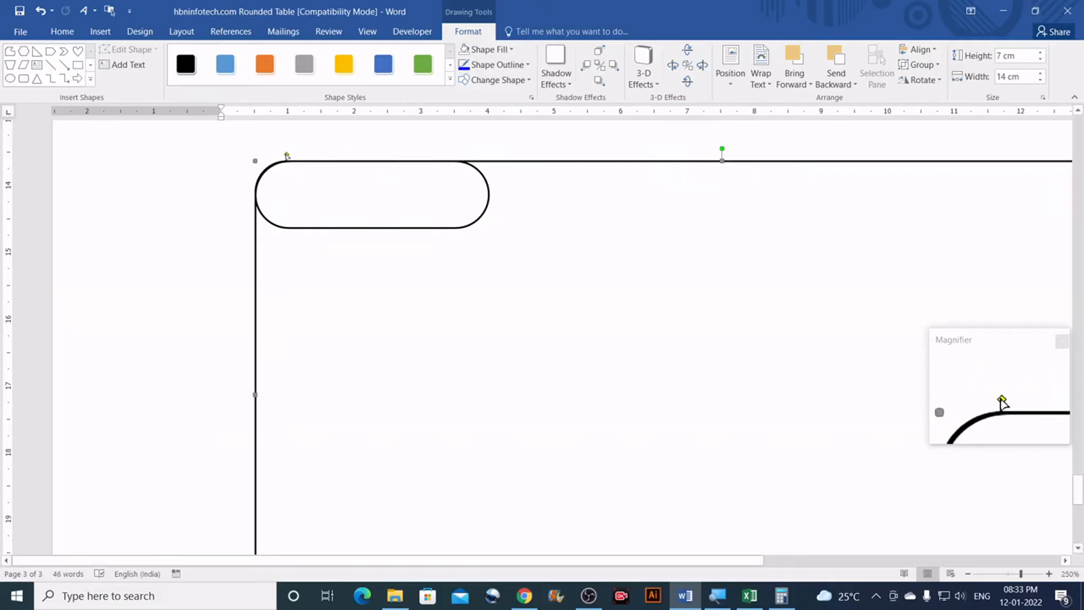
{"action": "left_click_drag", "start_coordinate": [287, 155], "coordinate": [286, 157]}
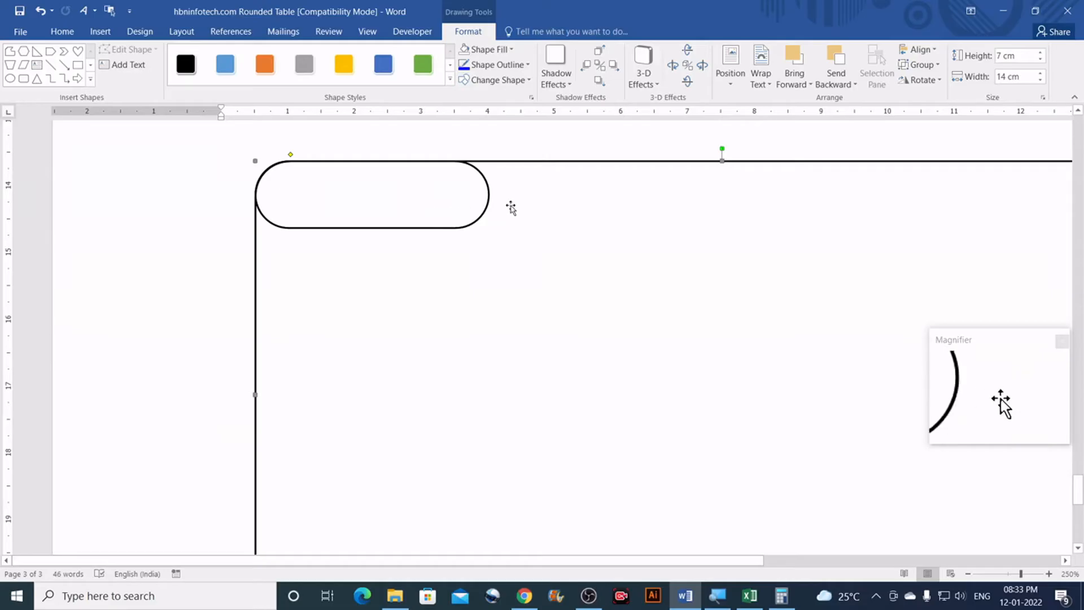
{"action": "left_click", "coordinate": [511, 208]}
Step: Draw a rectangle, widen it to 3.5 cm by 0.4 cm, and place it across the pill's bottom
{"action": "scroll", "coordinate": [292, 220], "scroll_direction": "up", "scroll_amount": 2}
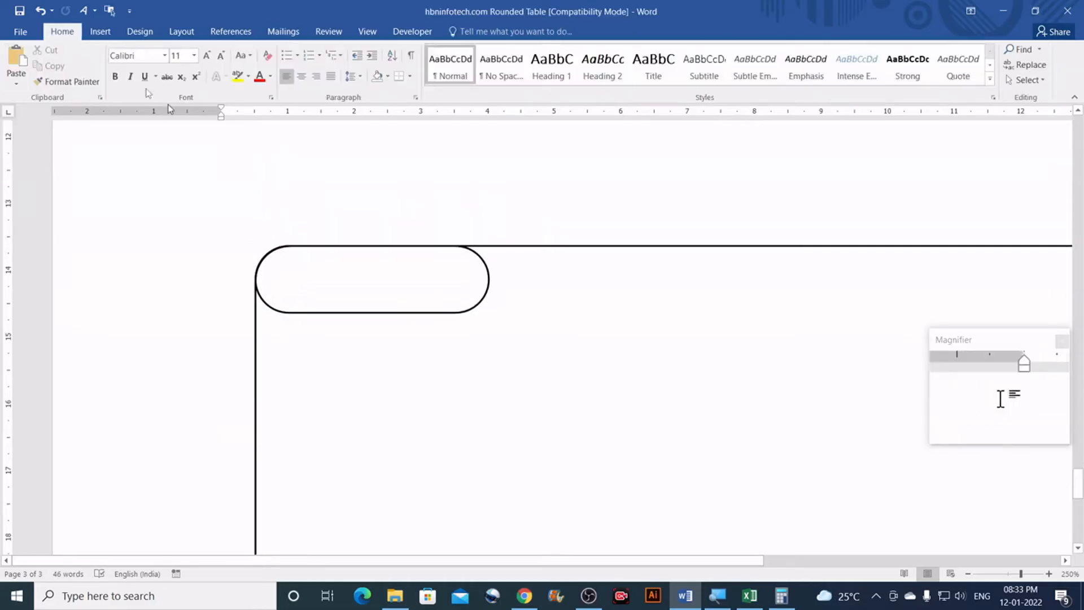
{"action": "left_click", "coordinate": [108, 38]}
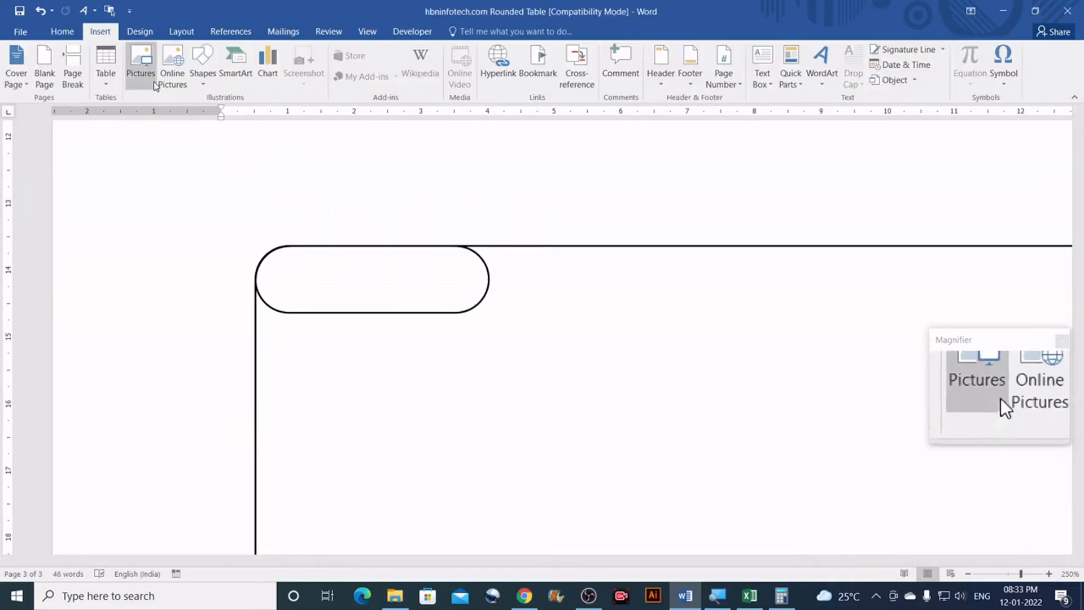
{"action": "left_click", "coordinate": [203, 85]}
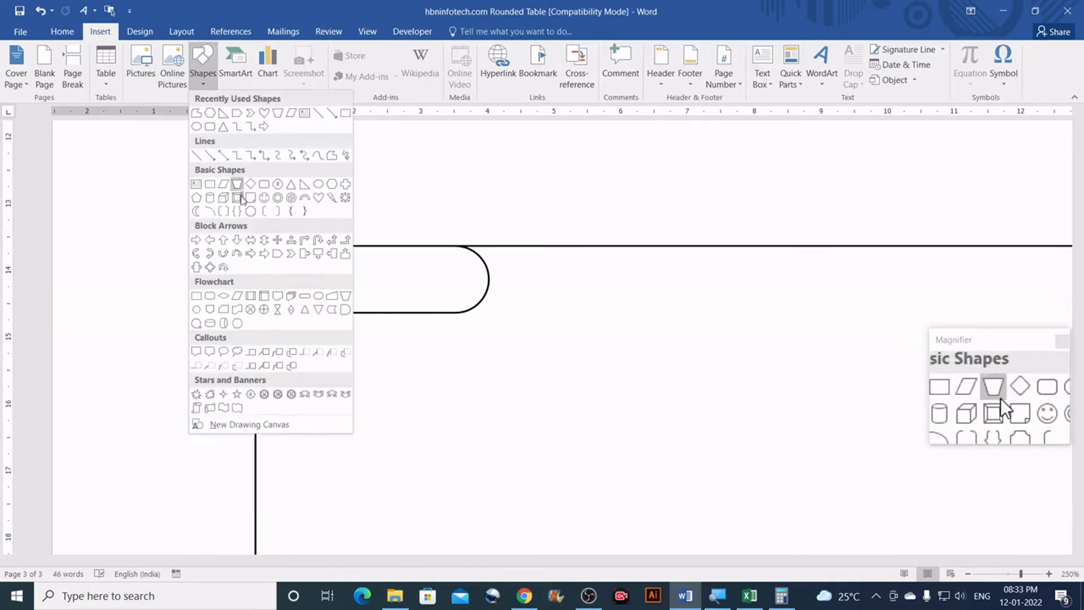
{"action": "left_click", "coordinate": [211, 187]}
{"action": "mouse_move", "coordinate": [273, 286]}
{"action": "left_mouse_down"}
{"action": "mouse_move", "coordinate": [367, 307]}
{"action": "mouse_move", "coordinate": [496, 307]}
{"action": "mouse_move", "coordinate": [489, 312]}
{"action": "left_mouse_up"}
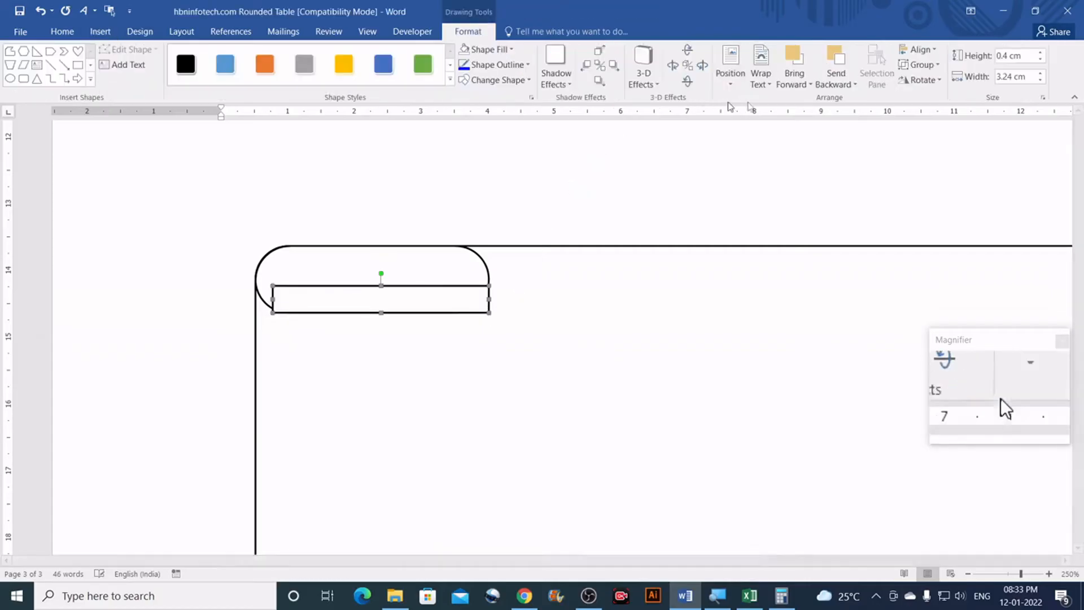
{"action": "left_click_drag", "start_coordinate": [272, 299], "coordinate": [256, 295]}
{"action": "mouse_move", "coordinate": [354, 297]}
{"action": "left_mouse_down"}
{"action": "mouse_move", "coordinate": [353, 273]}
{"action": "mouse_move", "coordinate": [351, 292]}
{"action": "left_mouse_up"}
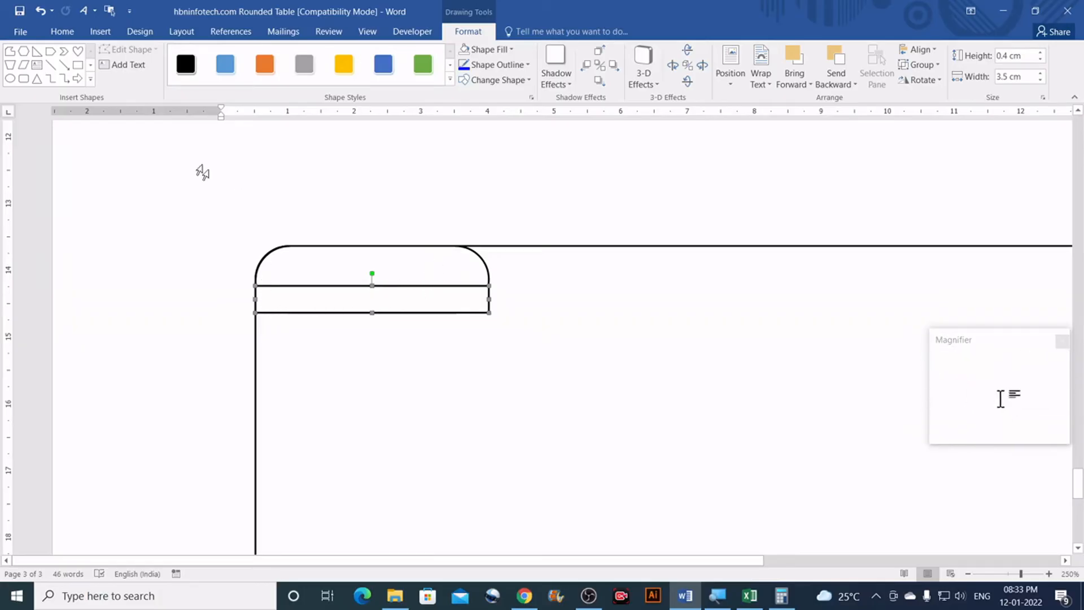
Step: Draw a narrow 0.62 cm by 1 cm rectangle over the corner piece's right end, then check the shape sizes
{"action": "left_click", "coordinate": [78, 65]}
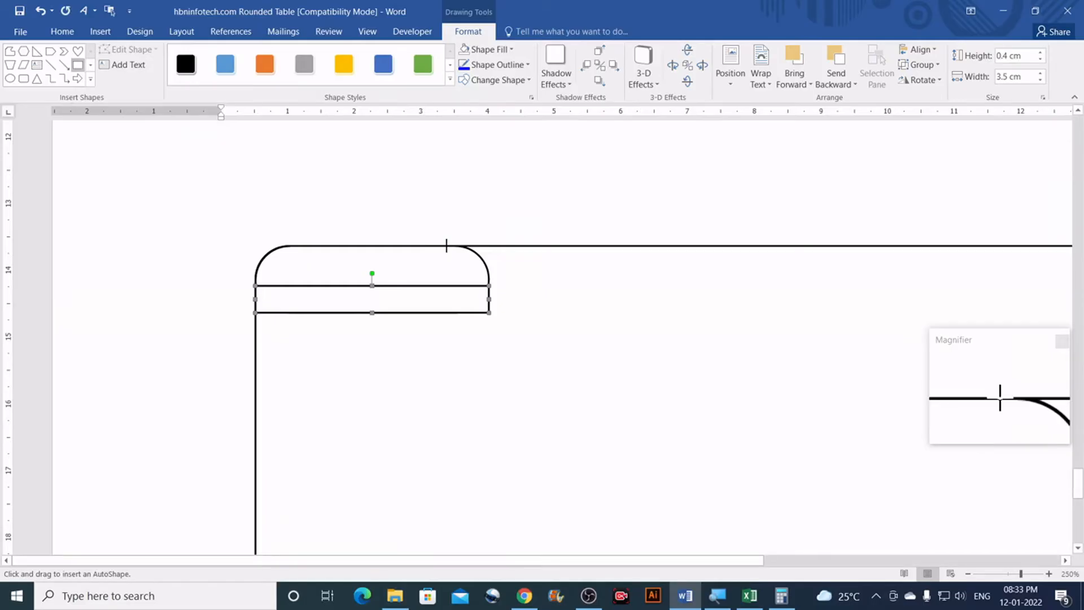
{"action": "left_click_drag", "start_coordinate": [447, 246], "coordinate": [489, 312]}
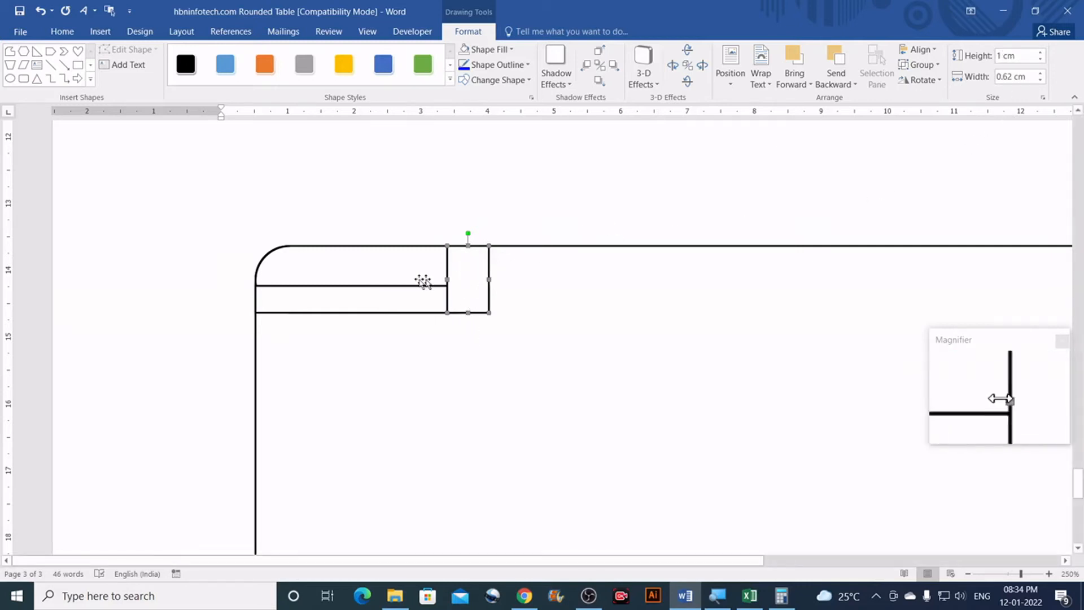
{"action": "left_click", "coordinate": [342, 296]}
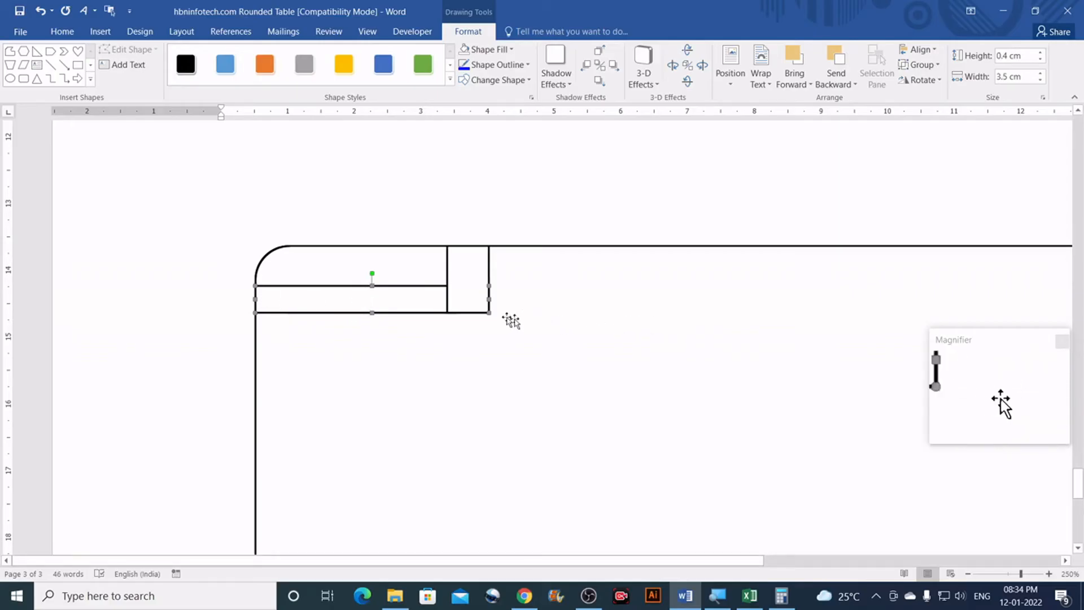
{"action": "left_click", "coordinate": [340, 255]}
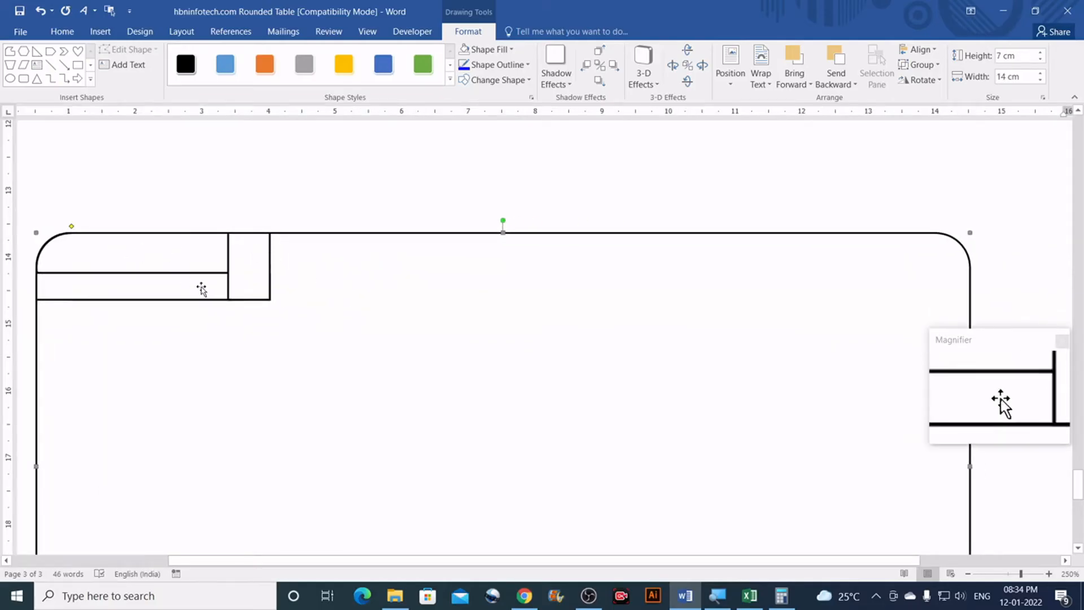
{"action": "left_click", "coordinate": [248, 282]}
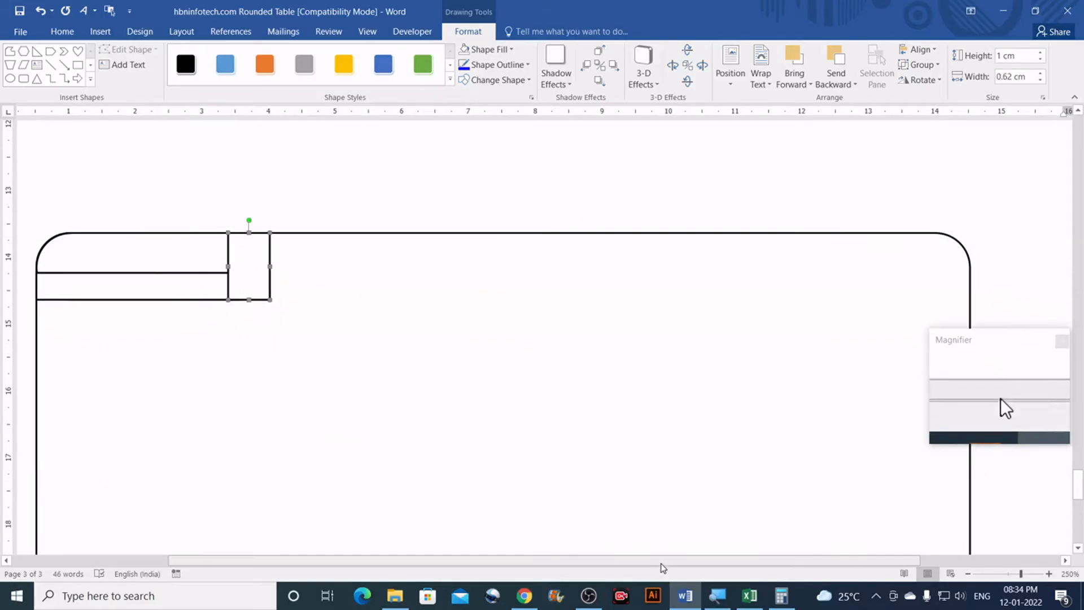
{"action": "left_click_drag", "start_coordinate": [649, 561], "coordinate": [495, 560]}
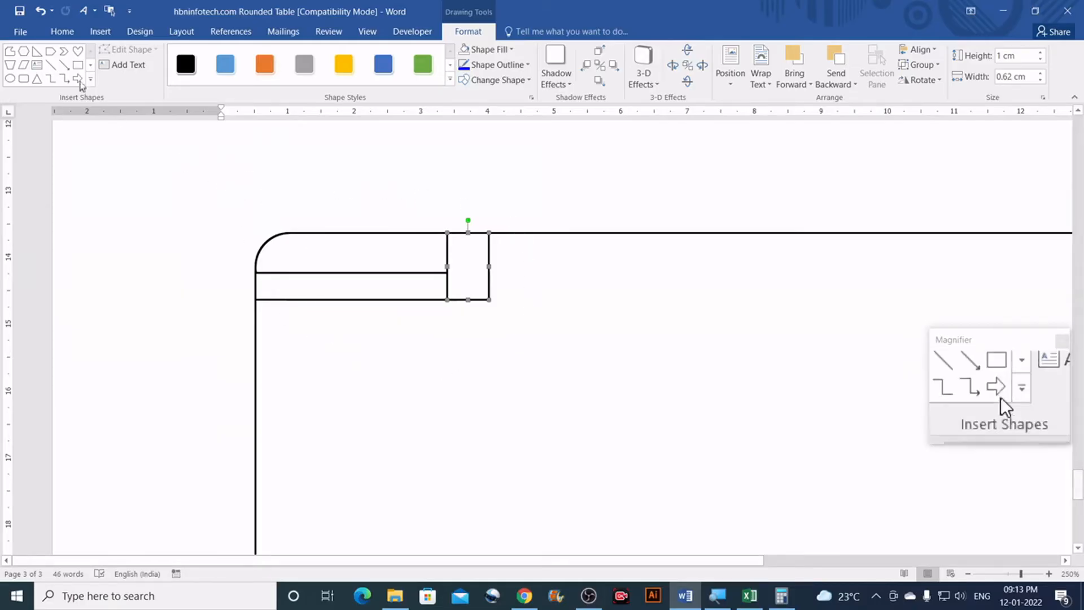
Step: Marquee-select the pill, bottom strip and end box and group them into one 3.5 cm by 1 cm object
{"action": "left_click", "coordinate": [62, 32]}
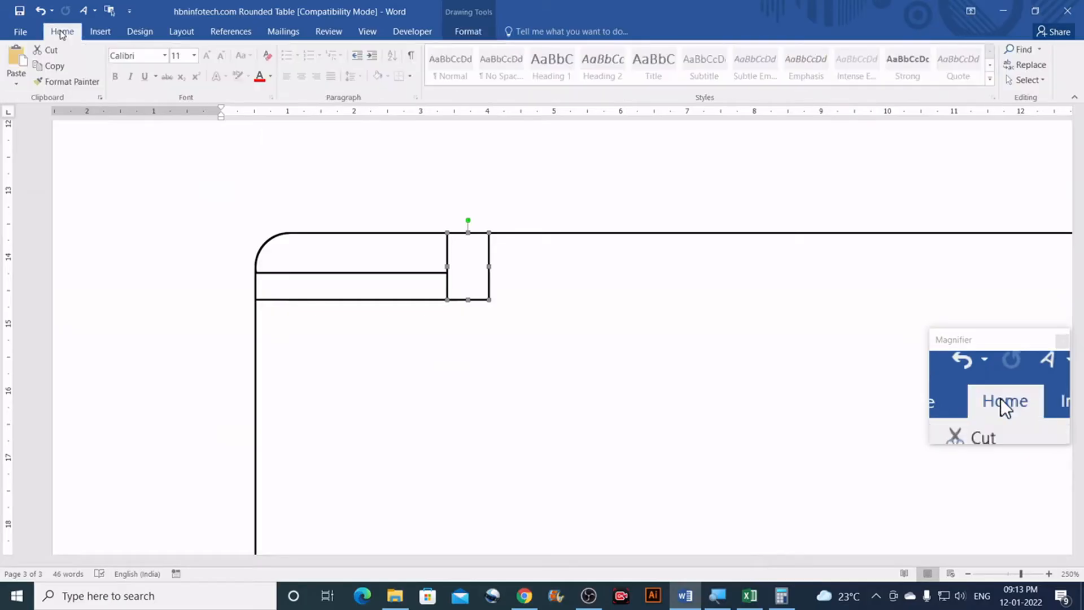
{"action": "left_click", "coordinate": [1040, 82]}
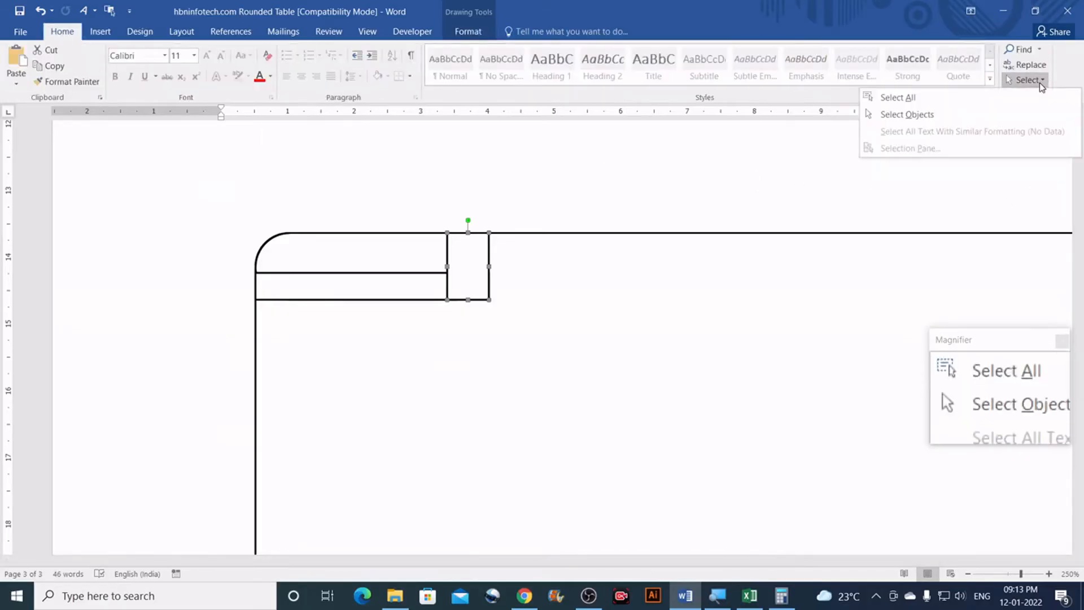
{"action": "left_click", "coordinate": [914, 116]}
{"action": "left_click_drag", "start_coordinate": [230, 213], "coordinate": [523, 337]}
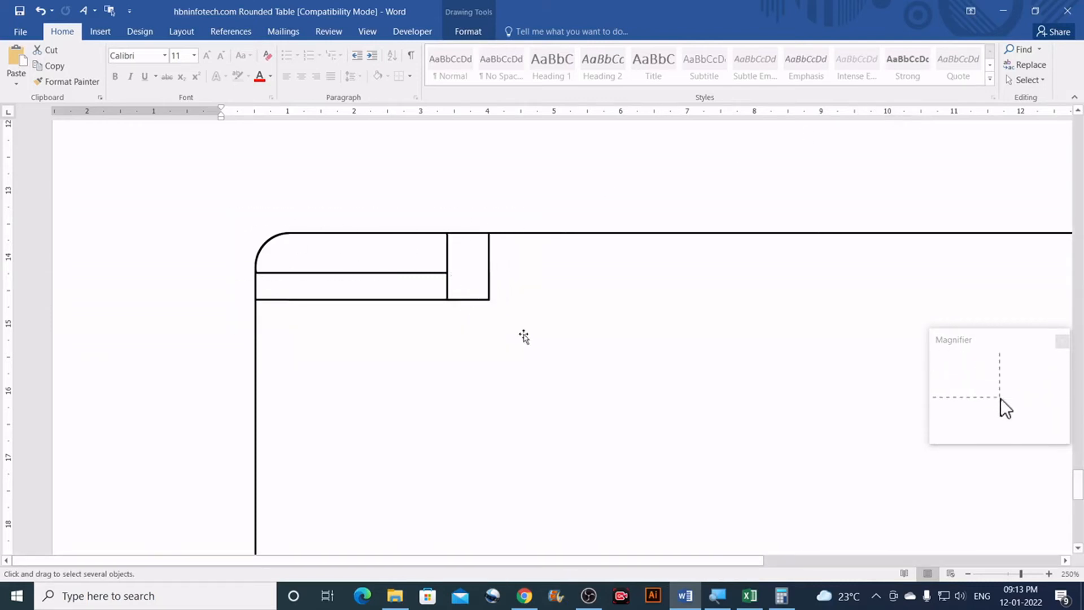
{"action": "left_click", "coordinate": [464, 36]}
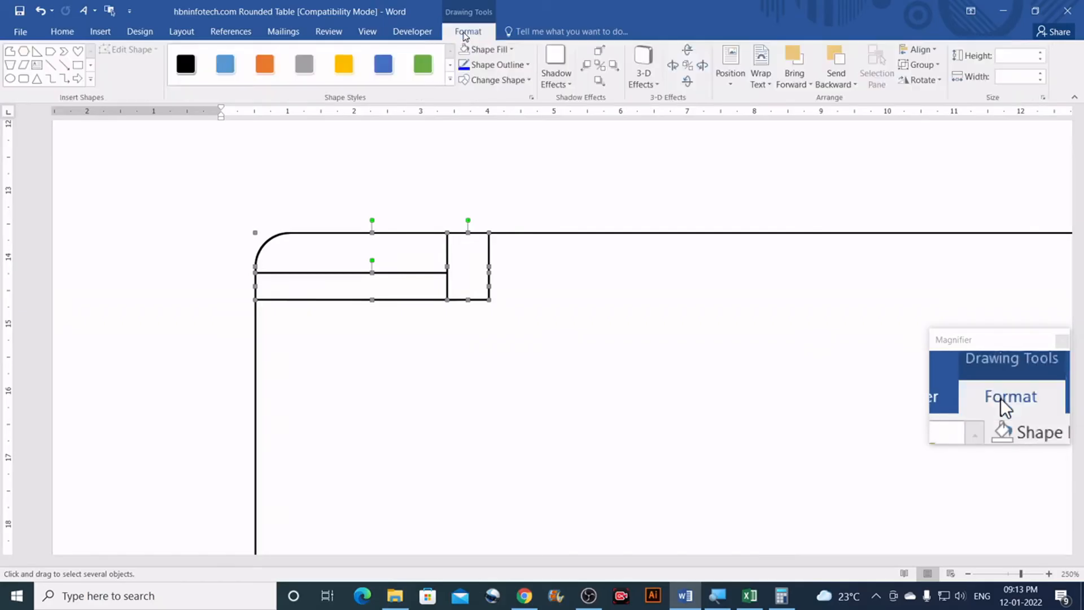
{"action": "left_click", "coordinate": [934, 66]}
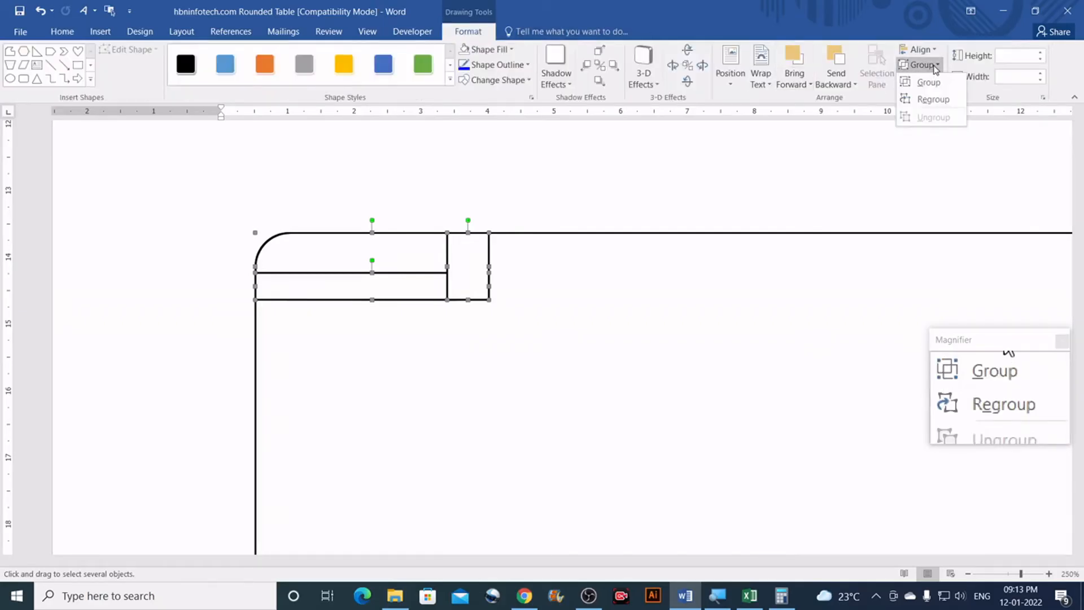
{"action": "left_click", "coordinate": [932, 83]}
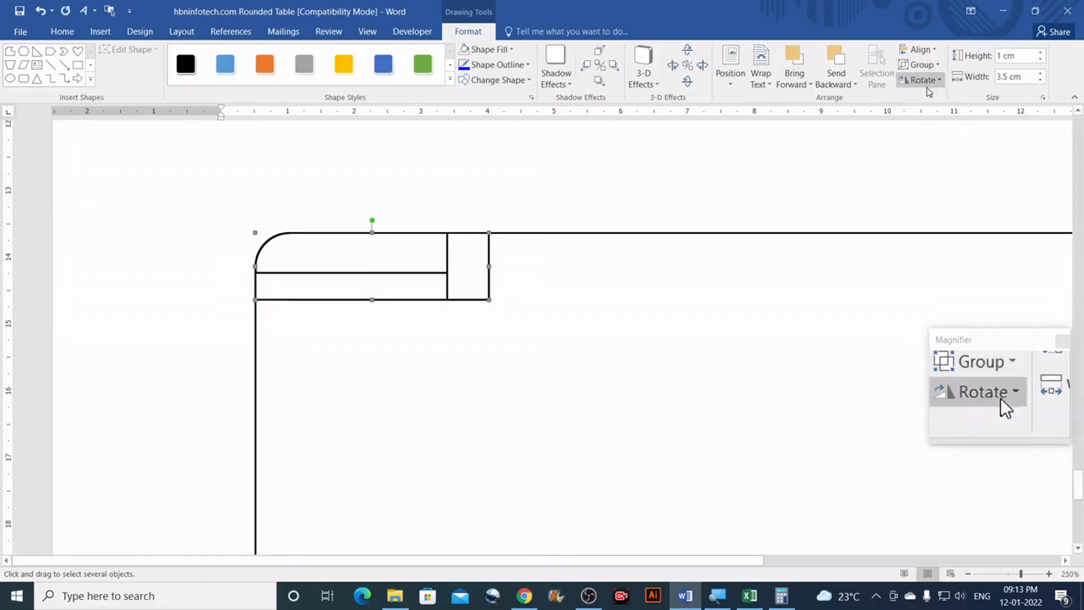
Step: Undo the accidental moves so the grouped tab stays top-left of the big rectangle, and open Shape Fill
{"action": "left_click_drag", "start_coordinate": [440, 270], "coordinate": [492, 199]}
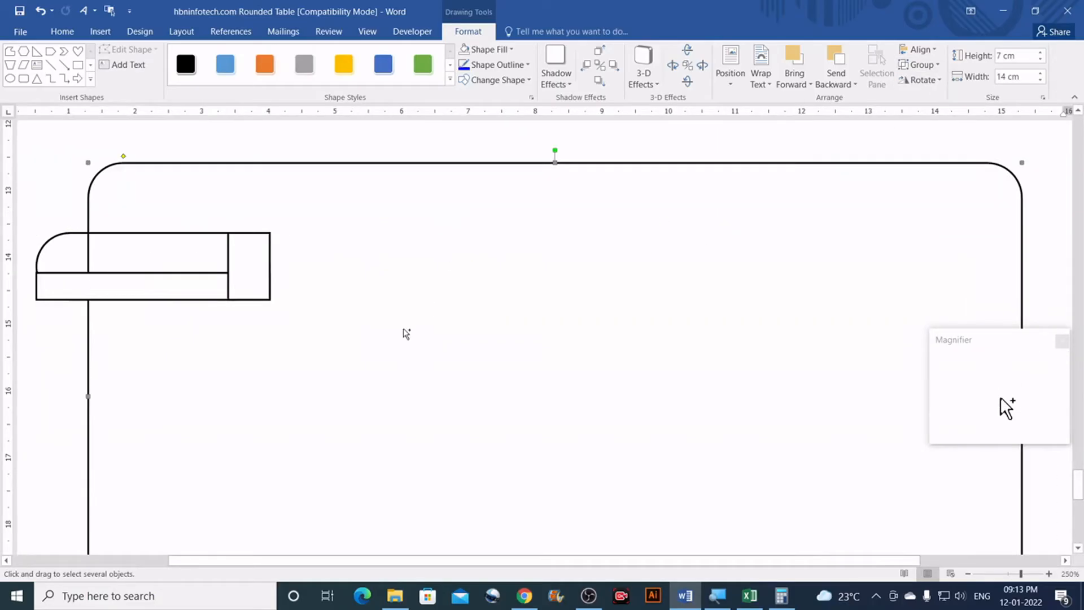
{"action": "key", "text": "ctrl+z"}
{"action": "left_click", "coordinate": [260, 293]}
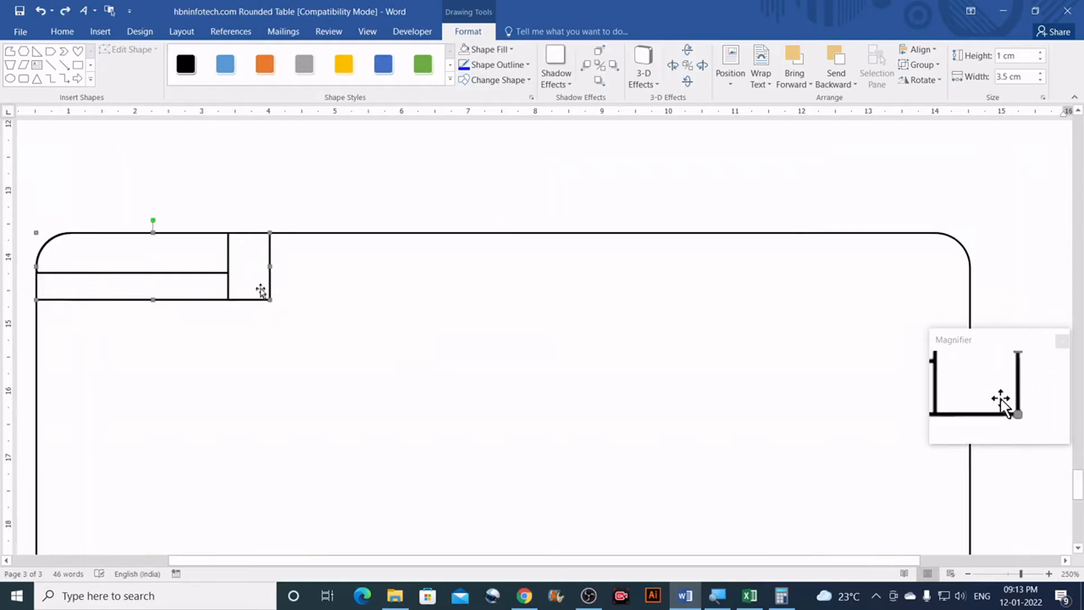
{"action": "left_click_drag", "start_coordinate": [266, 278], "coordinate": [397, 220]}
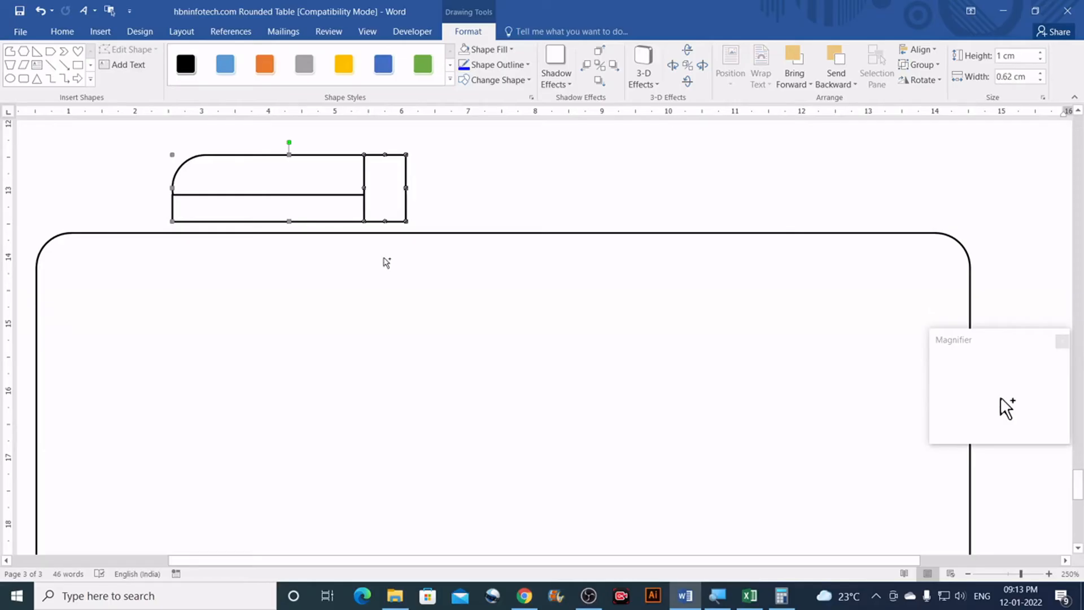
{"action": "key", "text": "ctrl+z"}
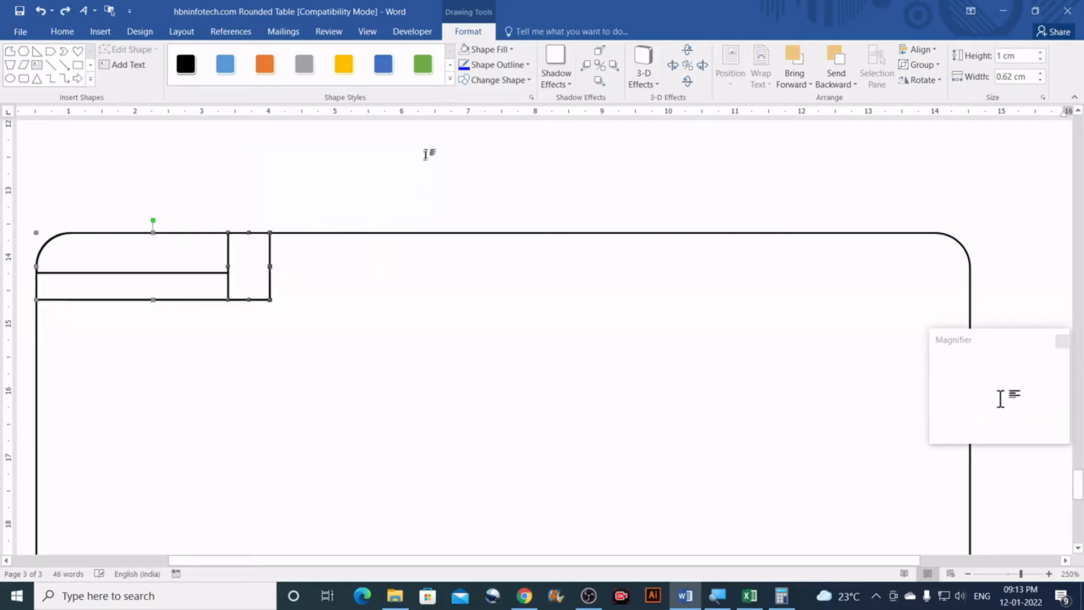
{"action": "scroll", "coordinate": [434, 184], "scroll_direction": "down", "scroll_amount": 2}
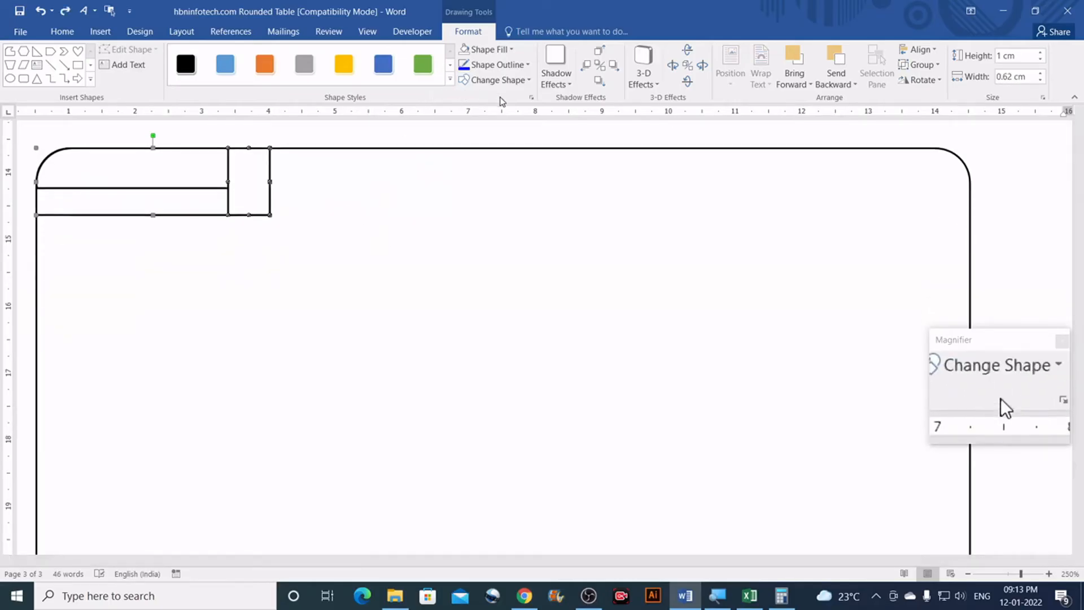
{"action": "scroll", "coordinate": [497, 96], "scroll_direction": "up", "scroll_amount": 1}
{"action": "left_click", "coordinate": [468, 32]}
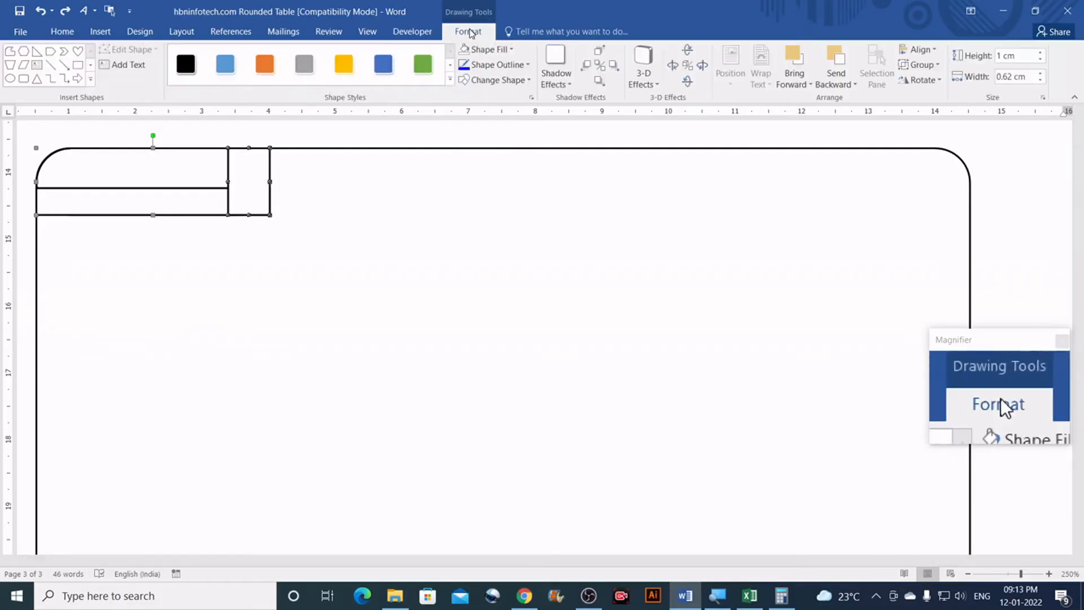
{"action": "left_click", "coordinate": [491, 51]}
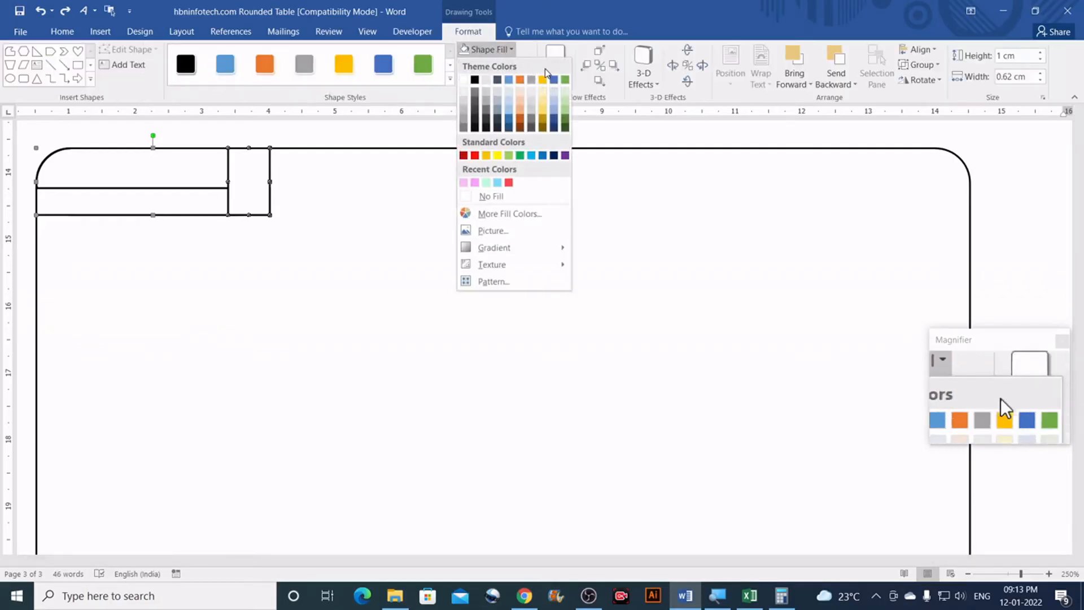
Step: Dismiss the fill colours and drag the grouped tab up and right onto the big rectangle's top edge
{"action": "left_click", "coordinate": [342, 137]}
{"action": "scroll", "coordinate": [343, 169], "scroll_direction": "up", "scroll_amount": 2}
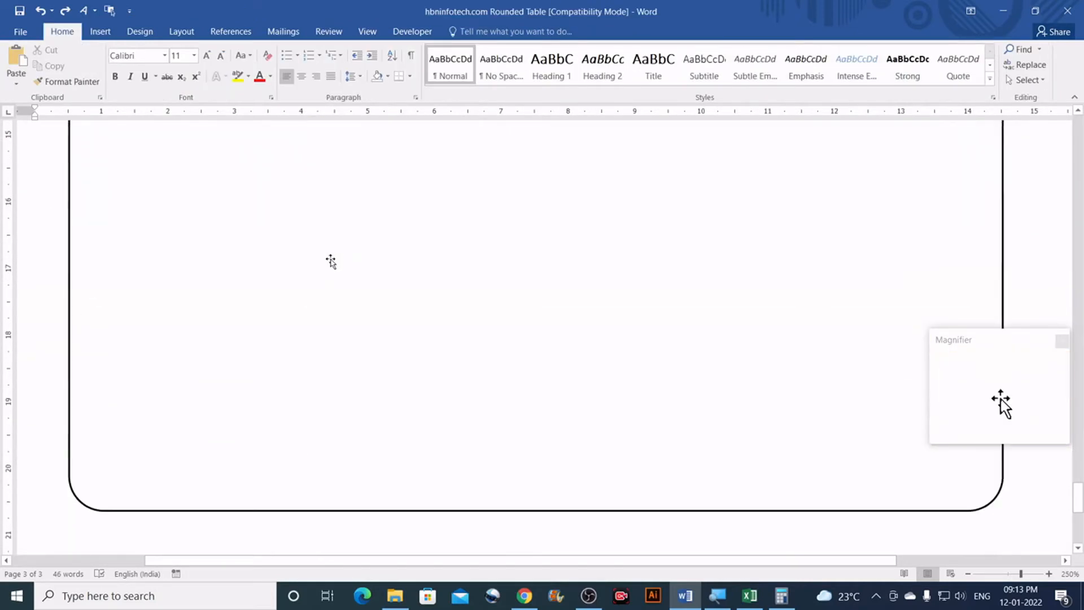
{"action": "scroll", "coordinate": [331, 261], "scroll_direction": "up", "scroll_amount": 5}
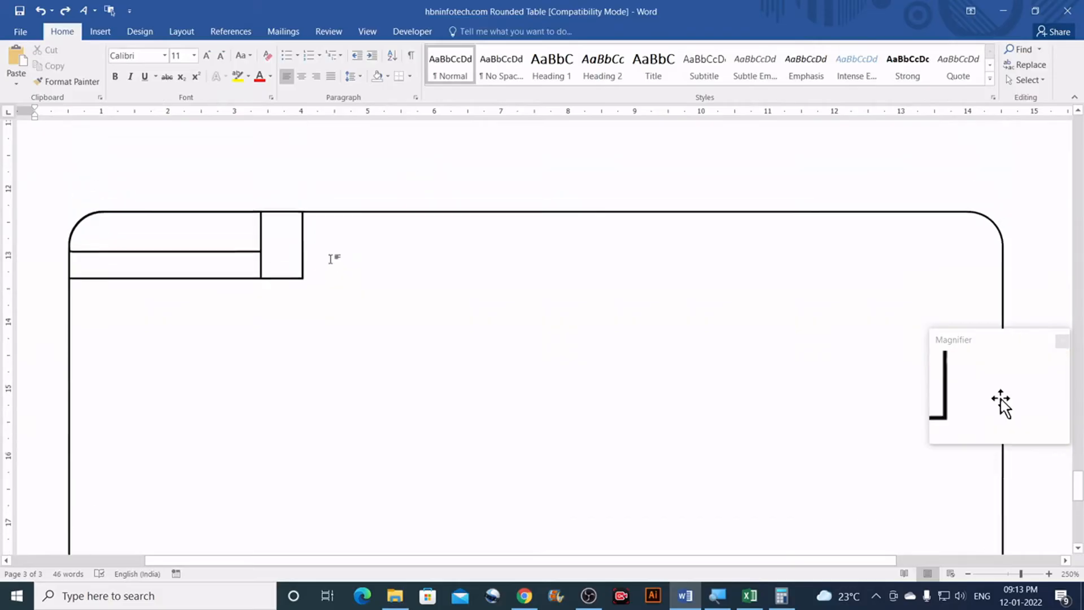
{"action": "left_click", "coordinate": [251, 365]}
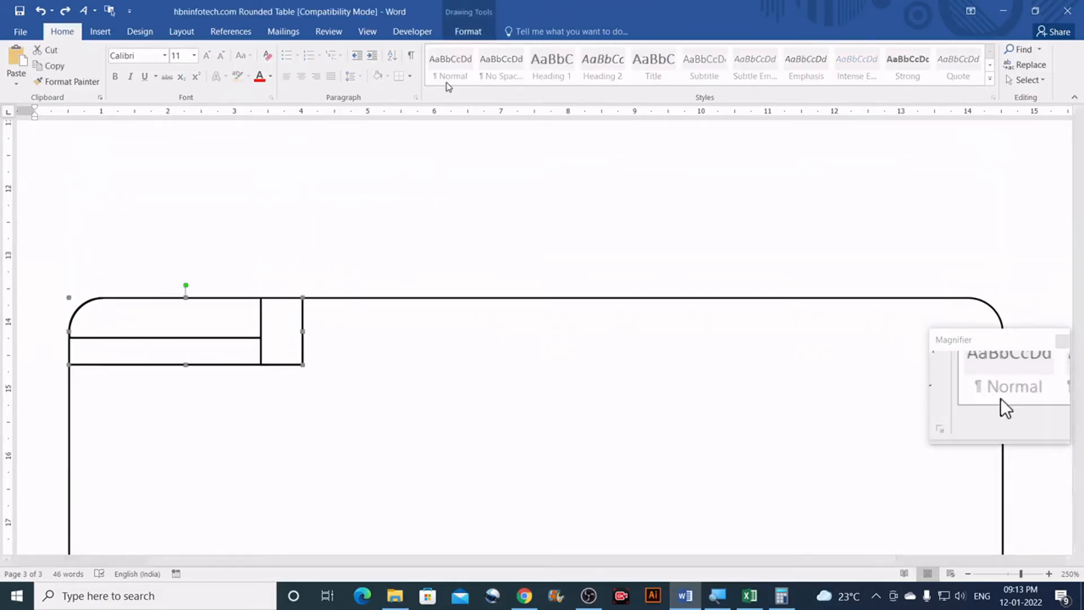
{"action": "scroll", "coordinate": [373, 236], "scroll_direction": "down", "scroll_amount": 1}
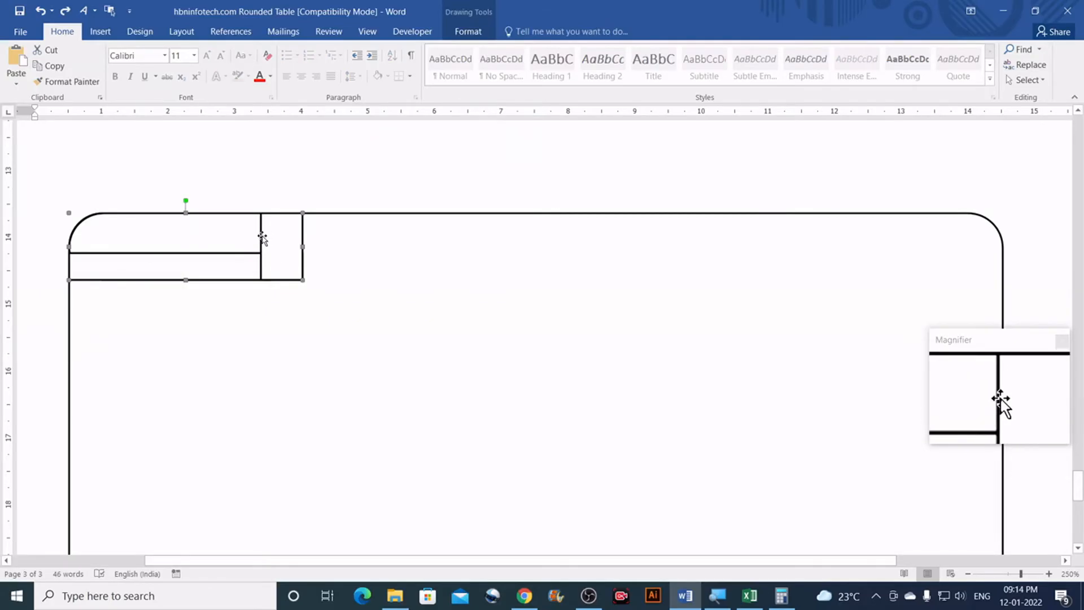
{"action": "left_click_drag", "start_coordinate": [261, 237], "coordinate": [306, 173]}
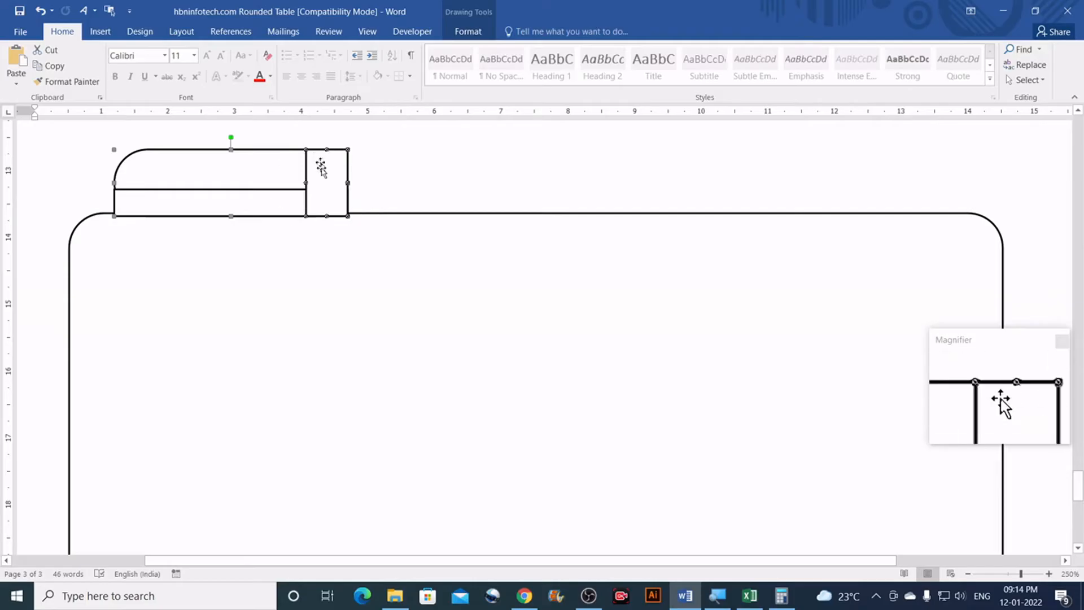
Step: Reopen and dismiss the Shape Fill colours without changing anything, then reselect the grouped tab
{"action": "left_click", "coordinate": [463, 32]}
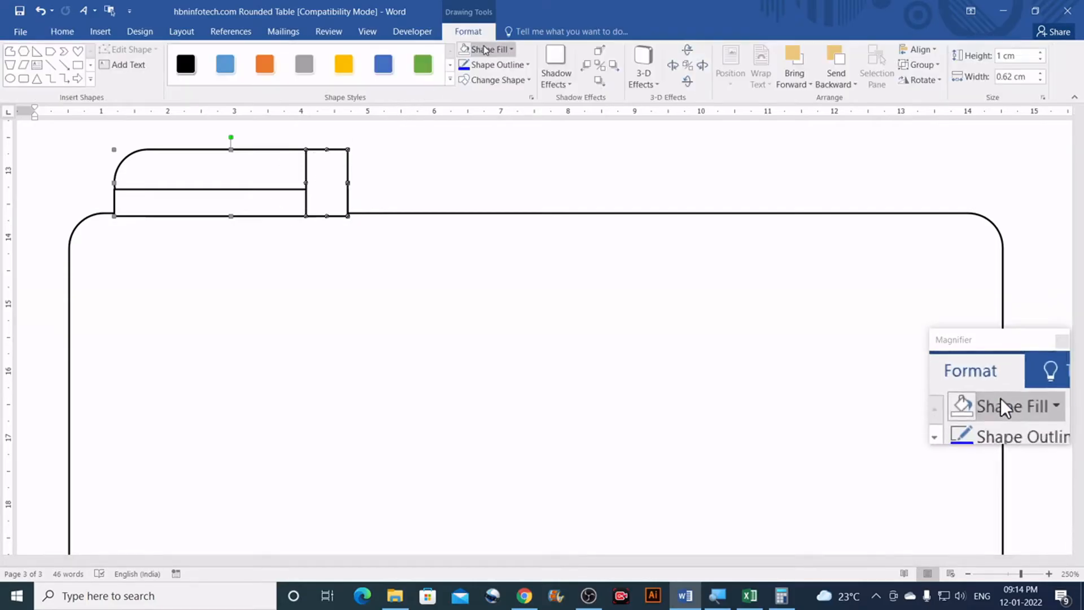
{"action": "left_click", "coordinate": [484, 50]}
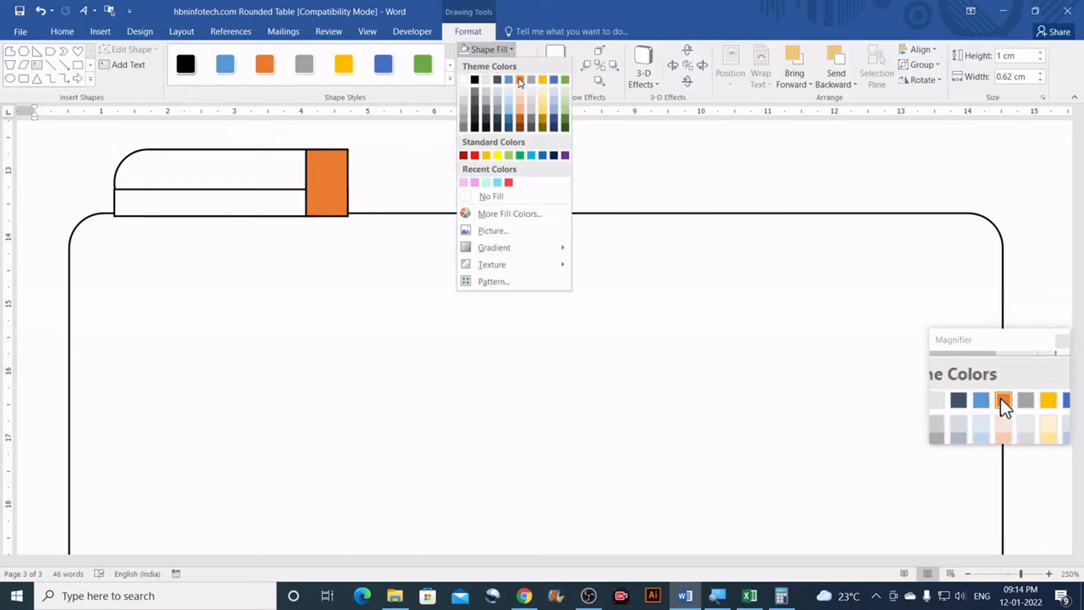
{"action": "left_click", "coordinate": [525, 12]}
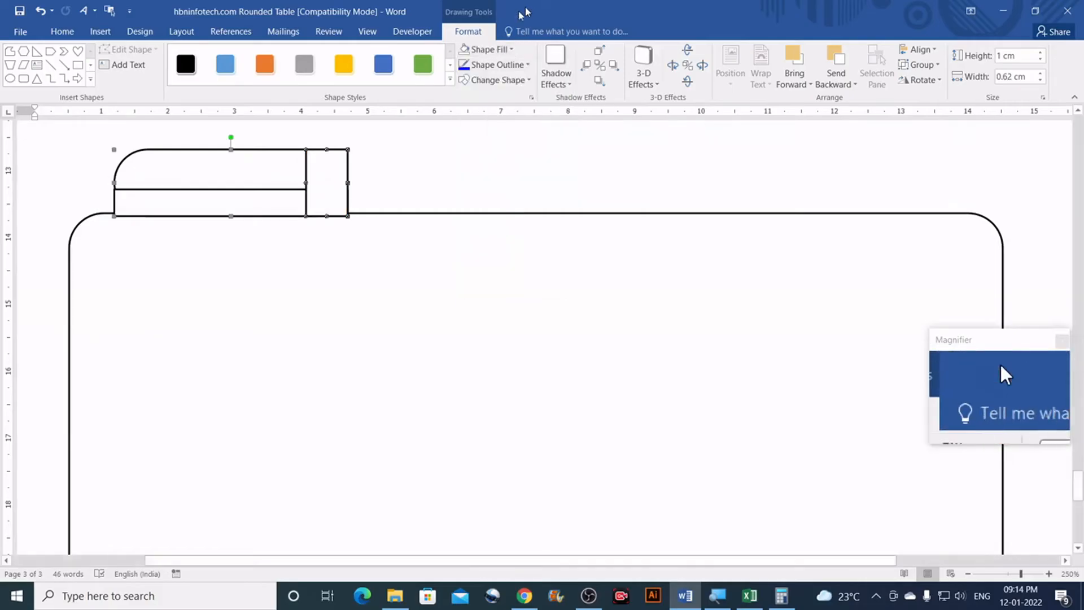
{"action": "left_click", "coordinate": [384, 160]}
{"action": "scroll", "coordinate": [385, 160], "scroll_direction": "down", "scroll_amount": 12}
{"action": "scroll", "coordinate": [356, 181], "scroll_direction": "up", "scroll_amount": 1}
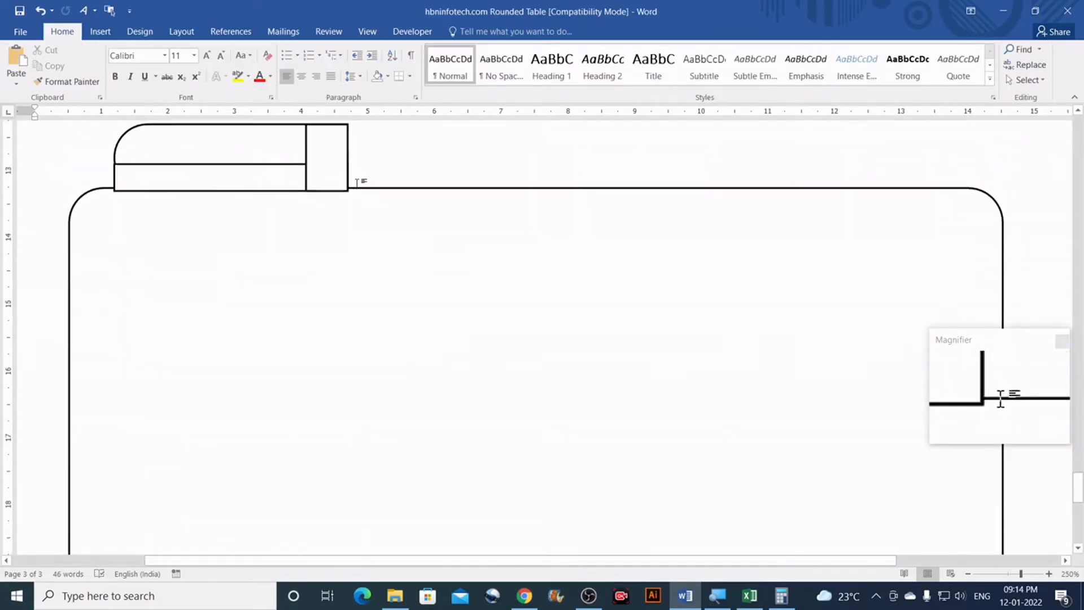
{"action": "scroll", "coordinate": [357, 182], "scroll_direction": "up", "scroll_amount": 2}
{"action": "left_click", "coordinate": [315, 255]}
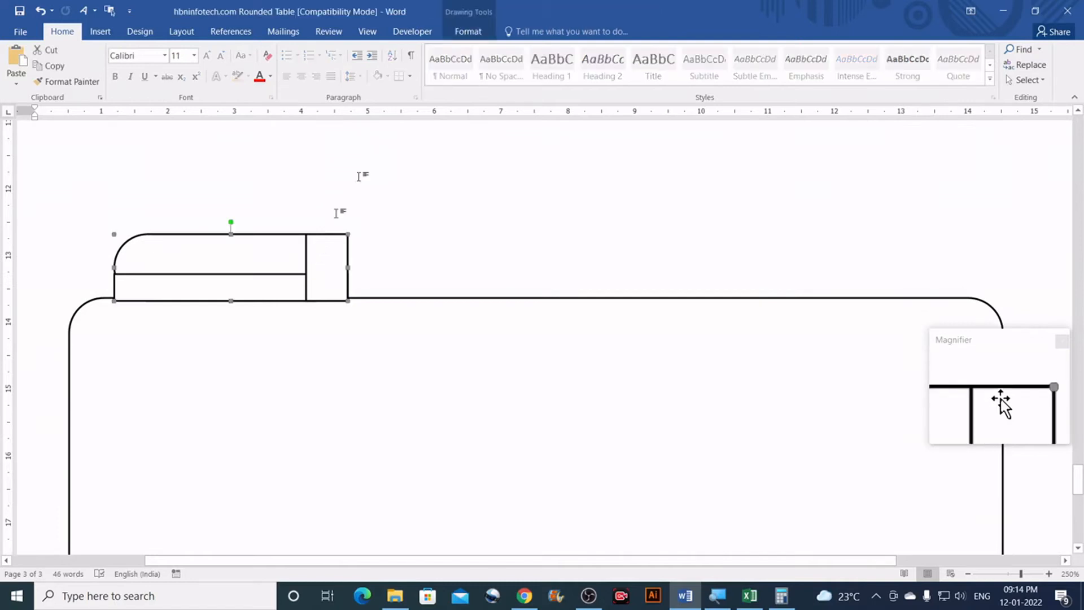
Step: Fill the grouped tab with the blue theme colour and set its outline to No Outline
{"action": "left_click", "coordinate": [469, 35]}
{"action": "left_click", "coordinate": [490, 49]}
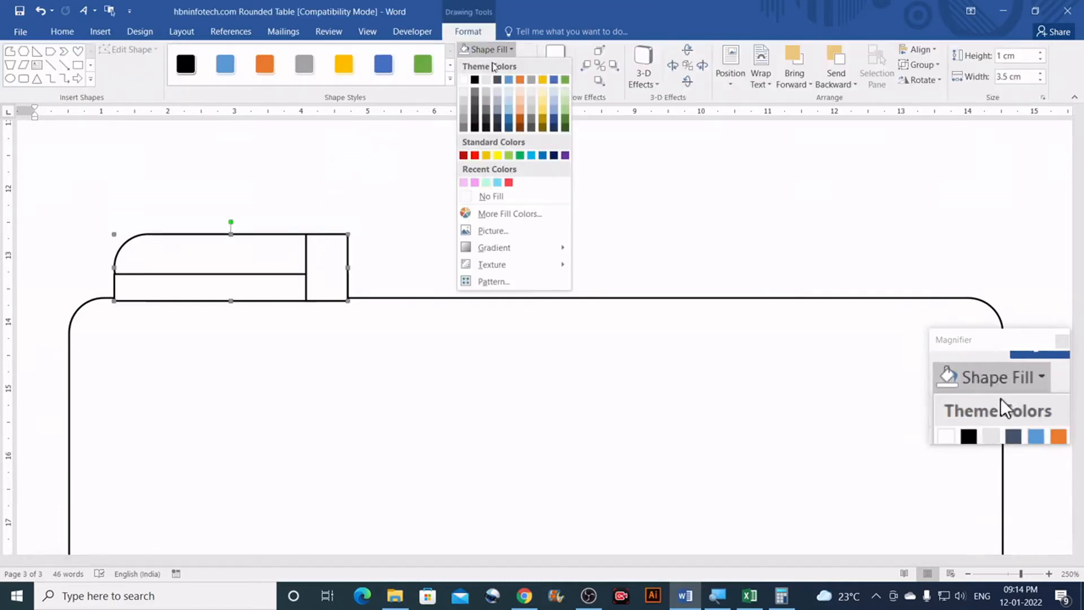
{"action": "left_click", "coordinate": [510, 80]}
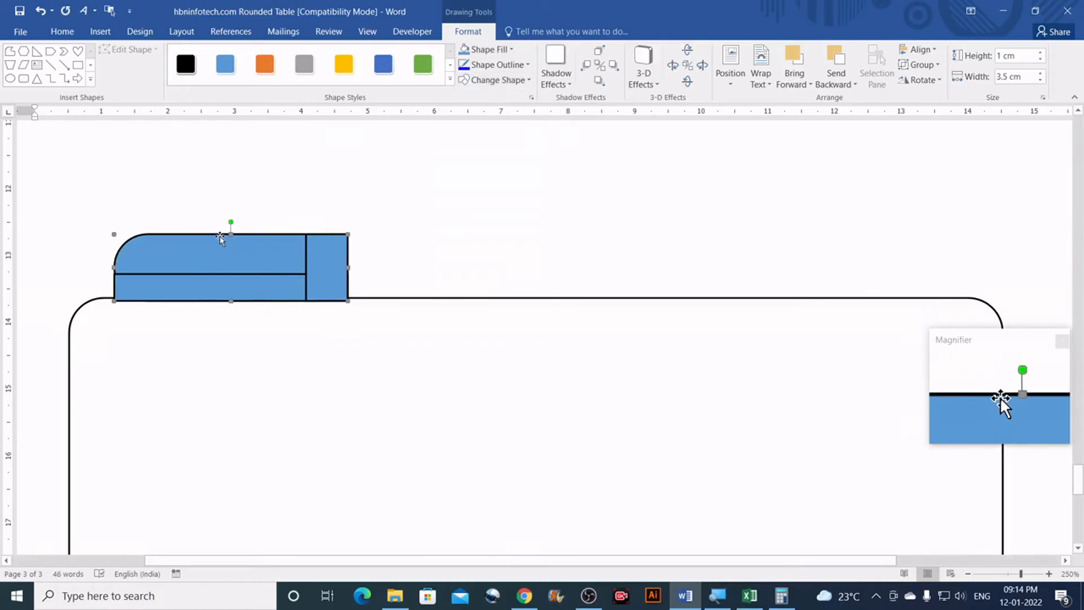
{"action": "left_click", "coordinate": [525, 66]}
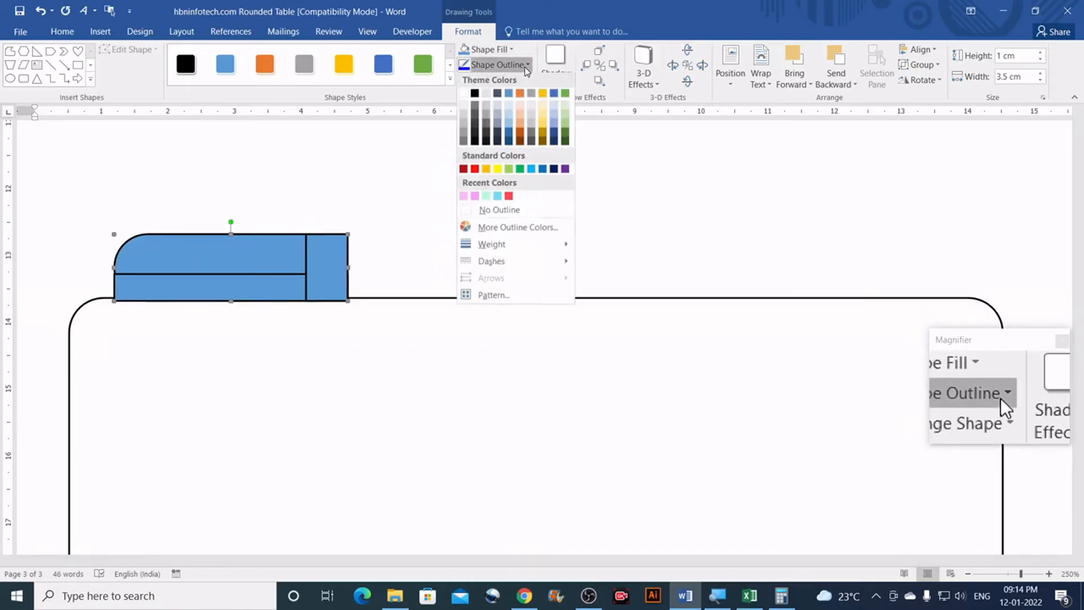
{"action": "left_click", "coordinate": [484, 212]}
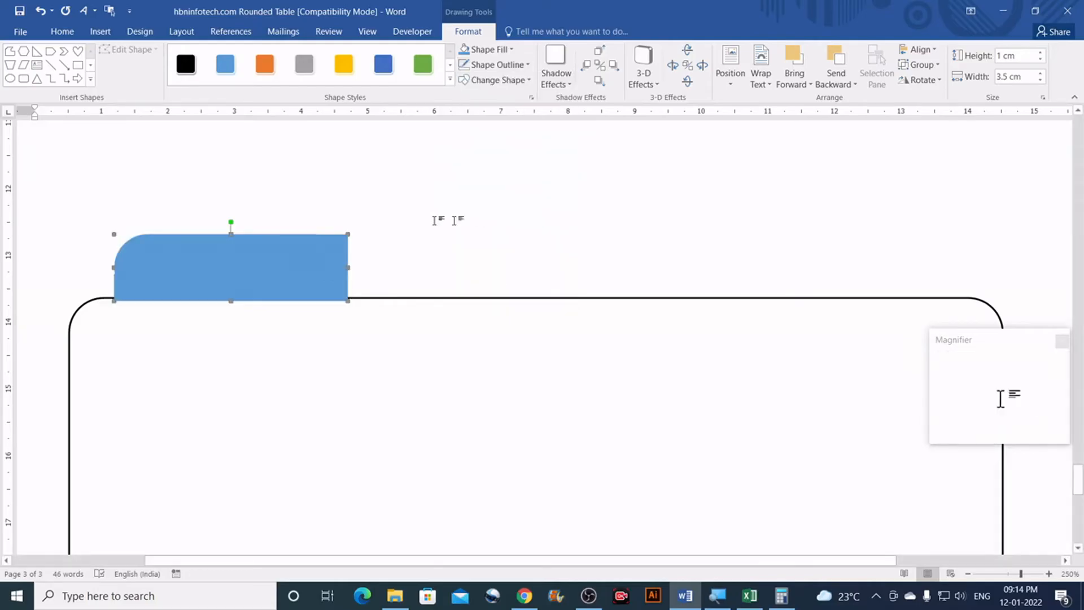
Step: Move the blue tab into the table's top-left corner and duplicate it with Ctrl+D
{"action": "left_click_drag", "start_coordinate": [202, 266], "coordinate": [171, 309]}
{"action": "scroll", "coordinate": [234, 310], "scroll_direction": "down", "scroll_amount": 3}
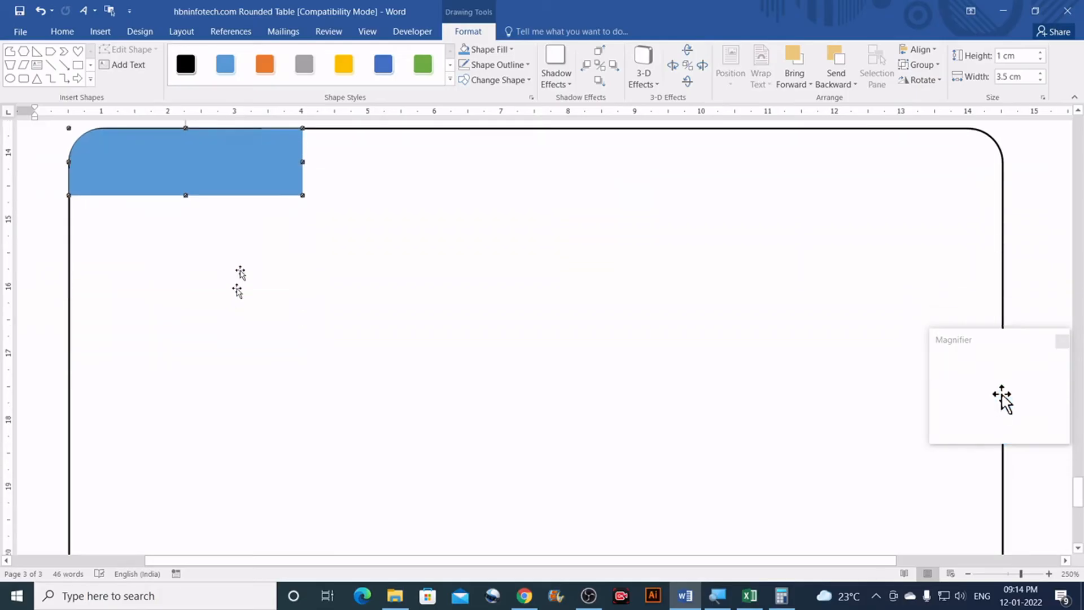
{"action": "scroll", "coordinate": [254, 181], "scroll_direction": "up", "scroll_amount": 2}
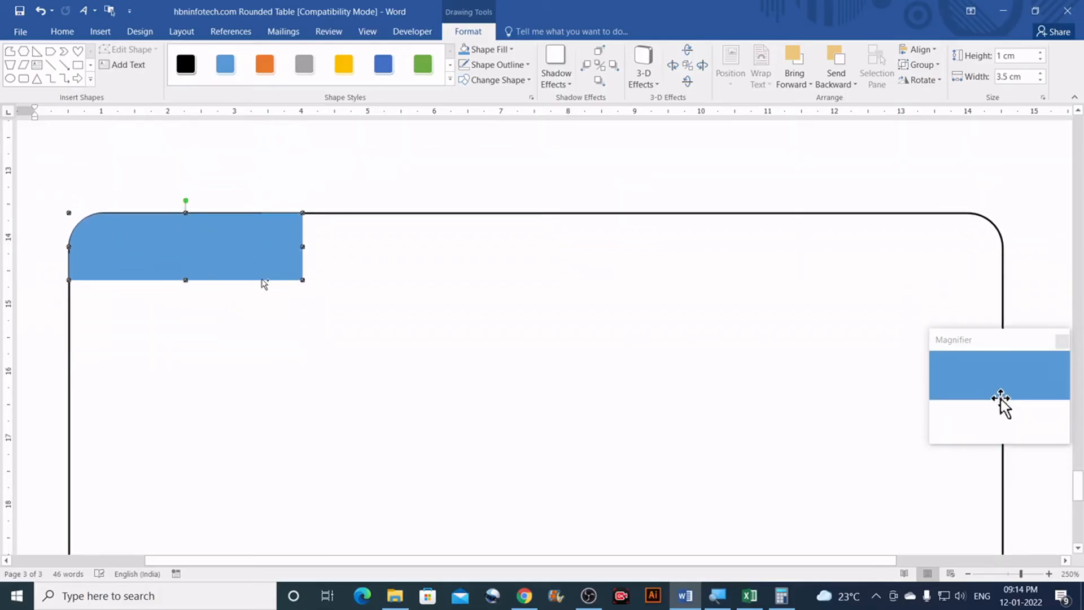
{"action": "key", "text": "ctrl+d"}
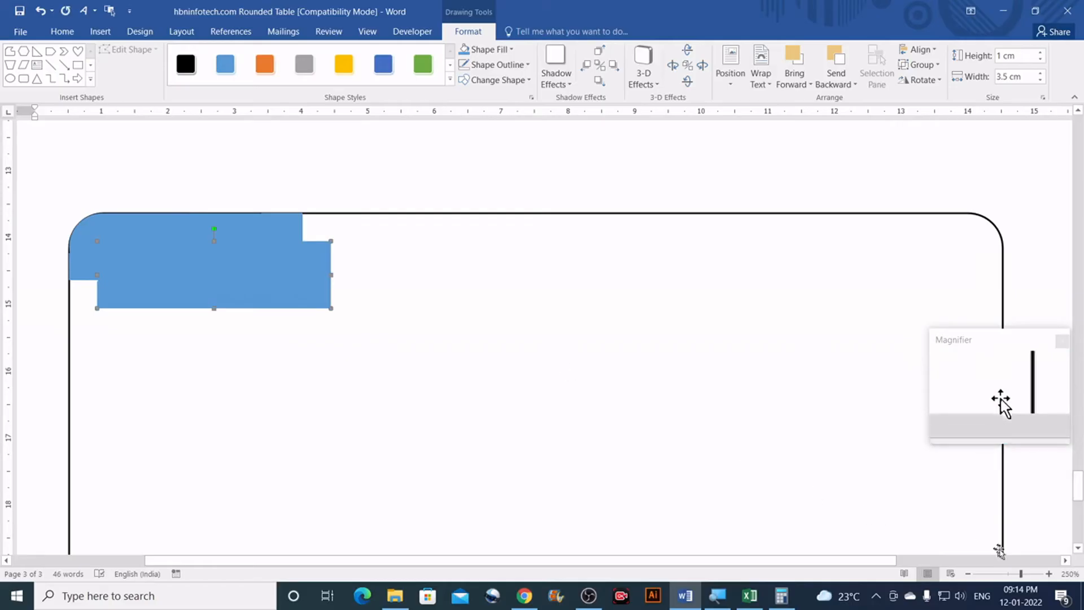
Step: Zoom out to see the whole table and drag the duplicate toward its upper right
{"action": "left_click", "coordinate": [968, 574]}
{"action": "left_click", "coordinate": [968, 573]}
{"action": "left_click", "coordinate": [968, 574]}
{"action": "left_click", "coordinate": [968, 573]}
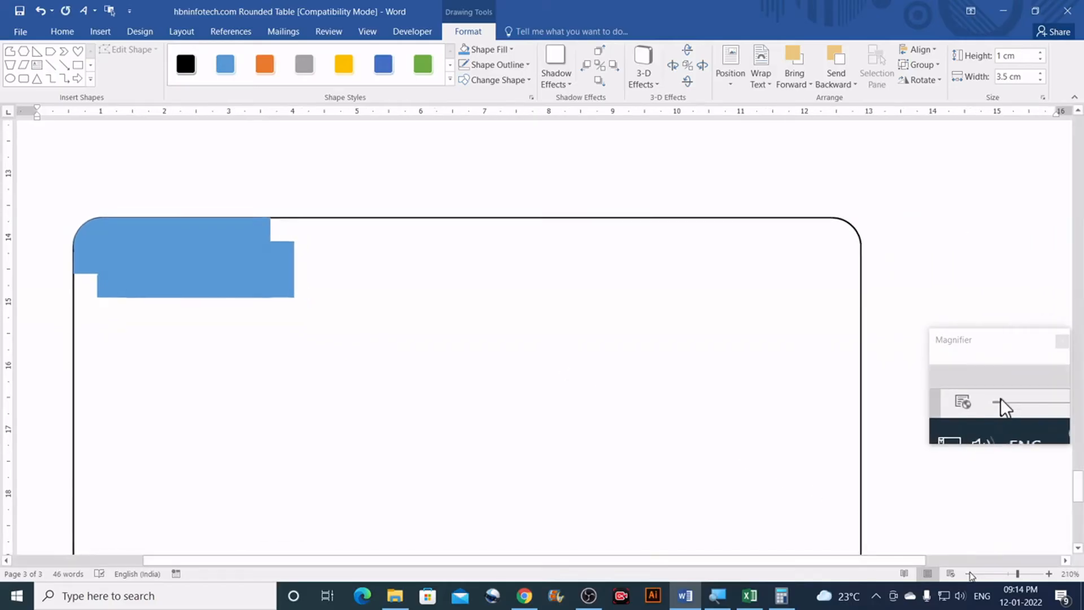
{"action": "left_click", "coordinate": [968, 573]}
{"action": "left_click", "coordinate": [968, 573]}
{"action": "left_click", "coordinate": [969, 574]}
{"action": "left_click", "coordinate": [968, 574]}
{"action": "left_click", "coordinate": [968, 573]}
{"action": "left_click", "coordinate": [968, 573]}
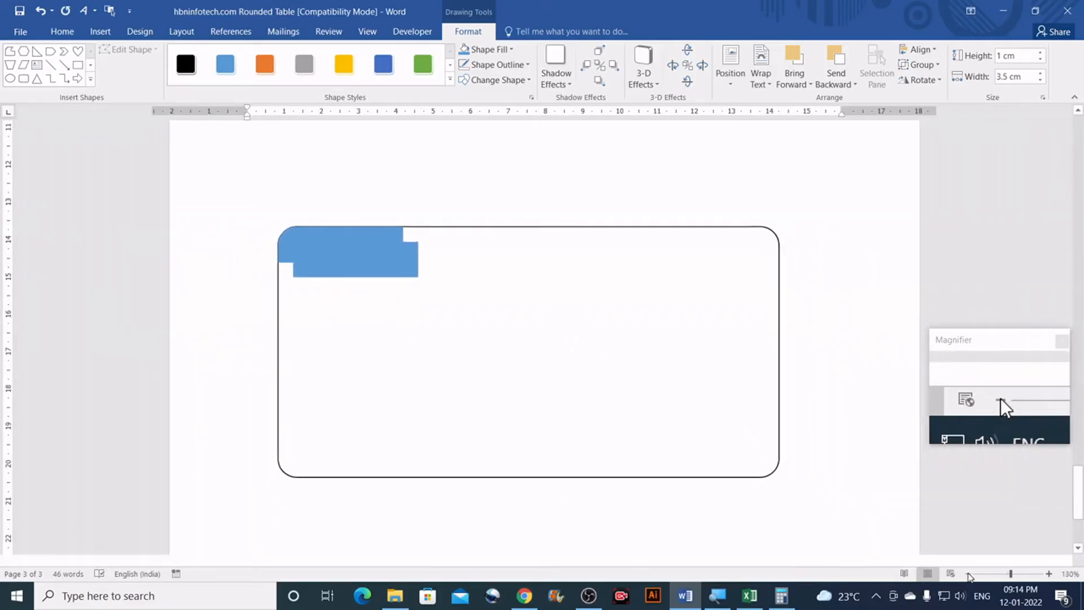
{"action": "left_click", "coordinate": [968, 573]}
{"action": "left_click", "coordinate": [969, 573]}
{"action": "left_click", "coordinate": [969, 573]}
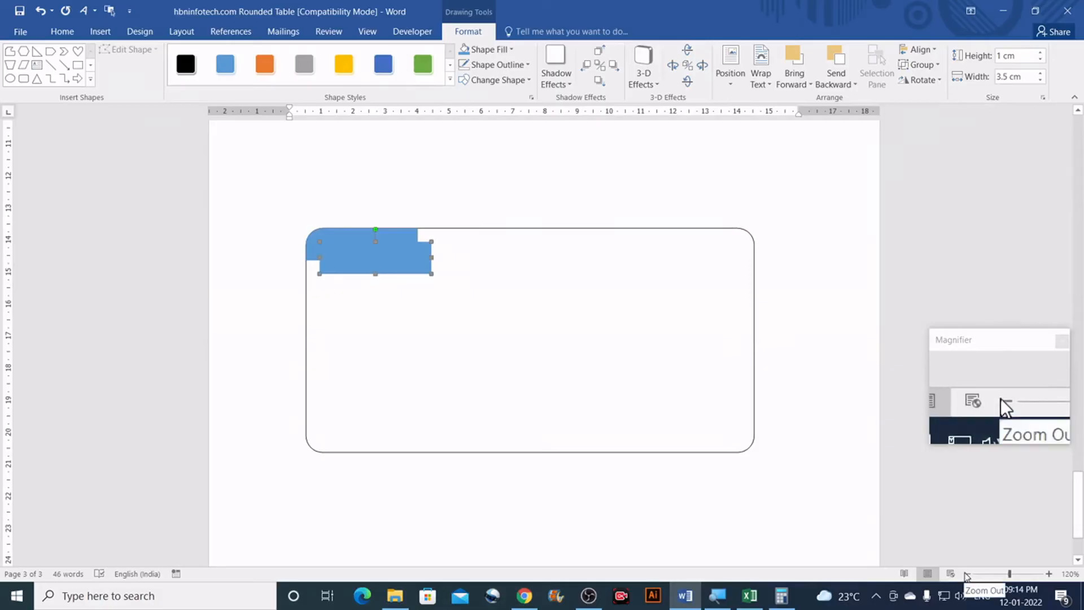
{"action": "left_click_drag", "start_coordinate": [397, 261], "coordinate": [668, 273]}
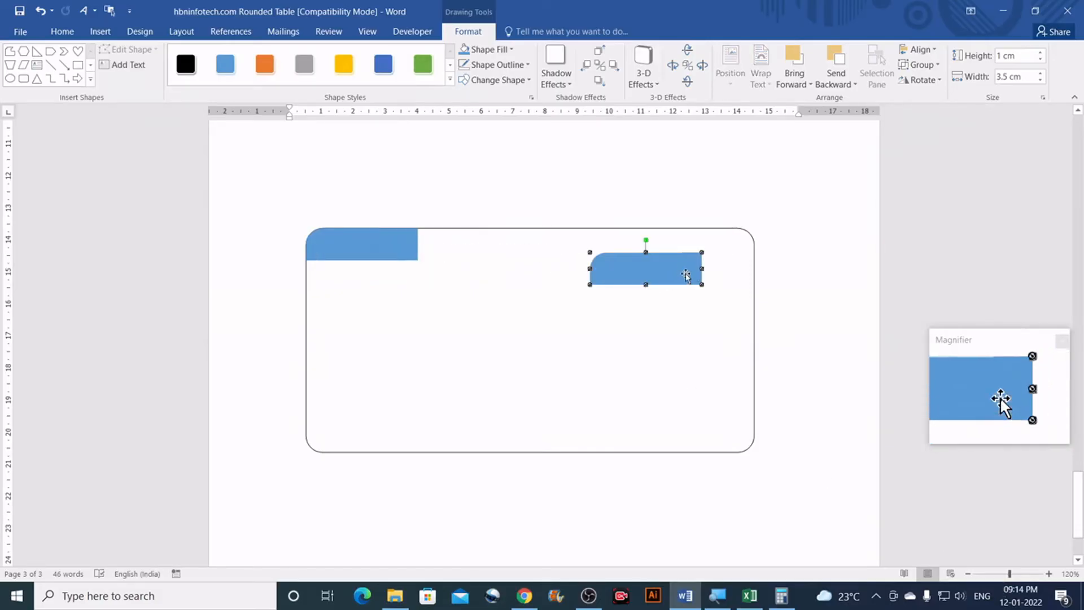
{"action": "left_click", "coordinate": [774, 265]}
{"action": "scroll", "coordinate": [716, 266], "scroll_direction": "up", "scroll_amount": 5}
{"action": "scroll", "coordinate": [716, 266], "scroll_direction": "down", "scroll_amount": 3}
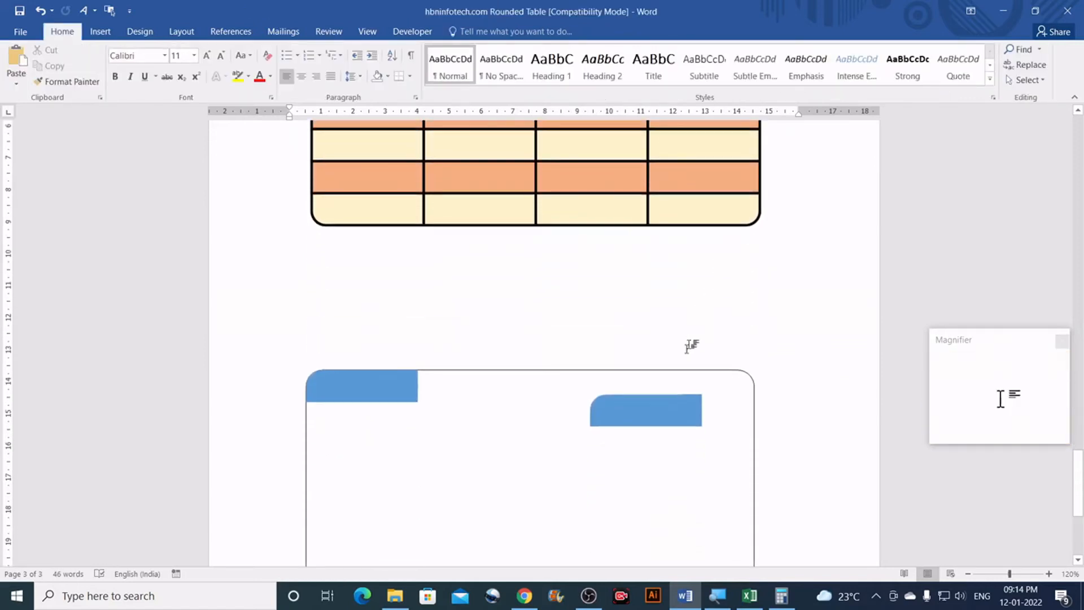
Step: Flip the copied tab horizontally and place it flush in the table's top-right corner
{"action": "scroll", "coordinate": [686, 364], "scroll_direction": "down", "scroll_amount": 3}
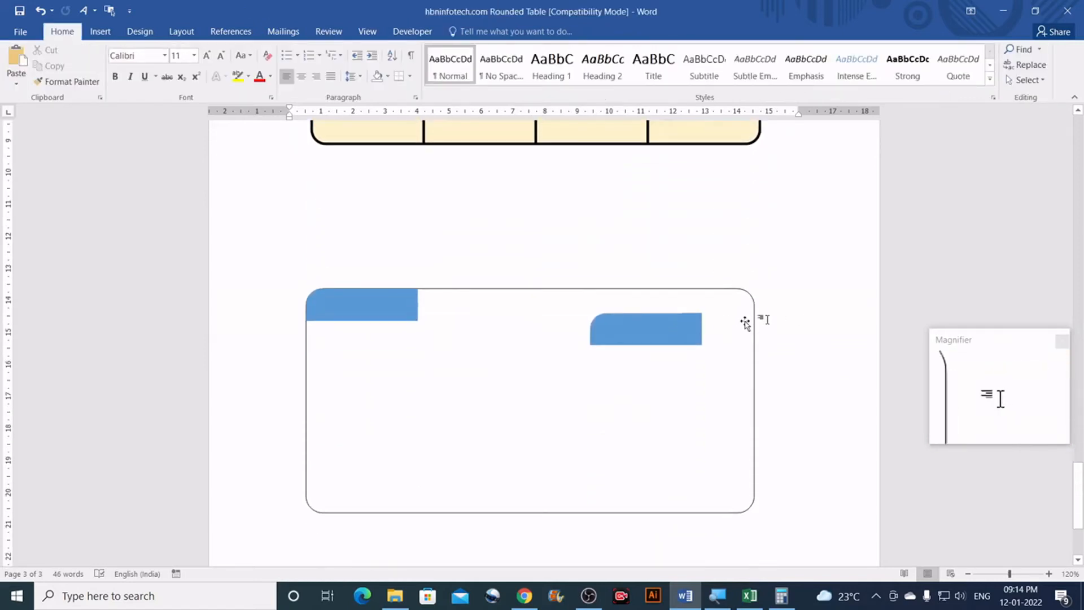
{"action": "left_click", "coordinate": [673, 333]}
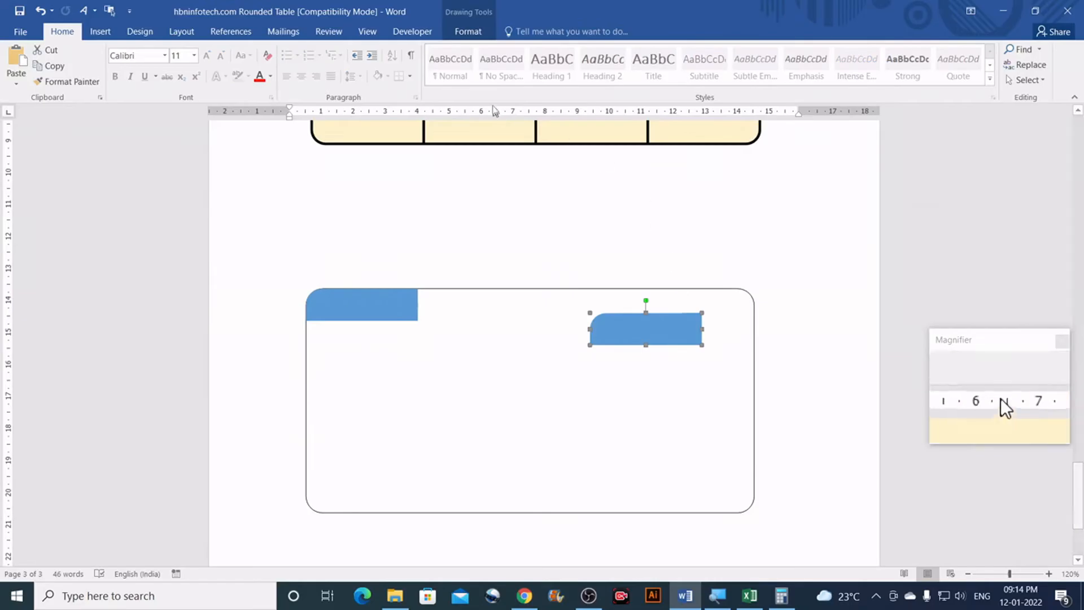
{"action": "left_click", "coordinate": [474, 34]}
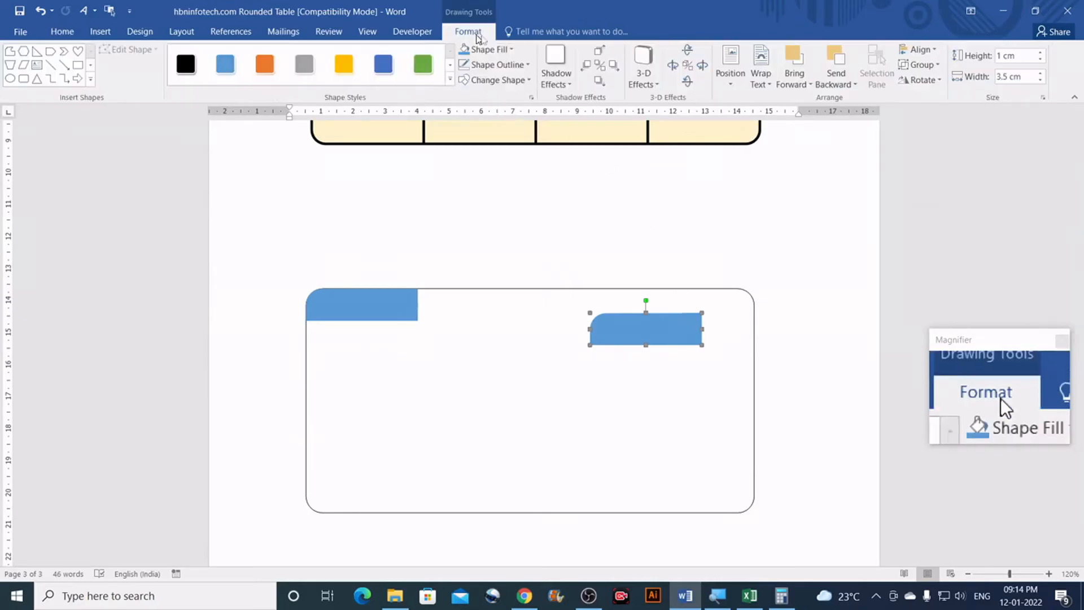
{"action": "left_click", "coordinate": [937, 81]}
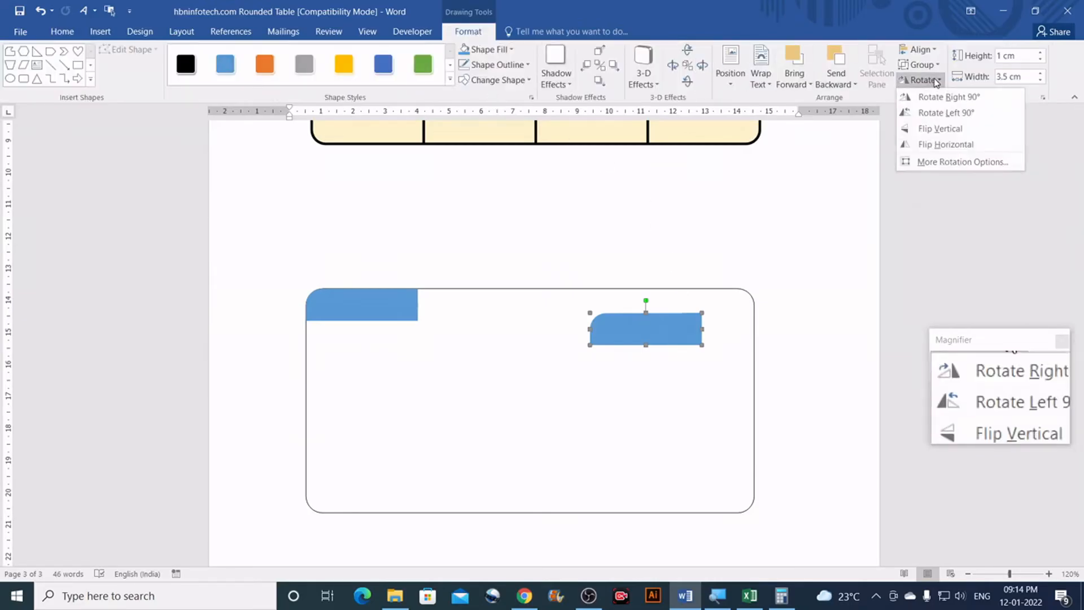
{"action": "left_click", "coordinate": [947, 148]}
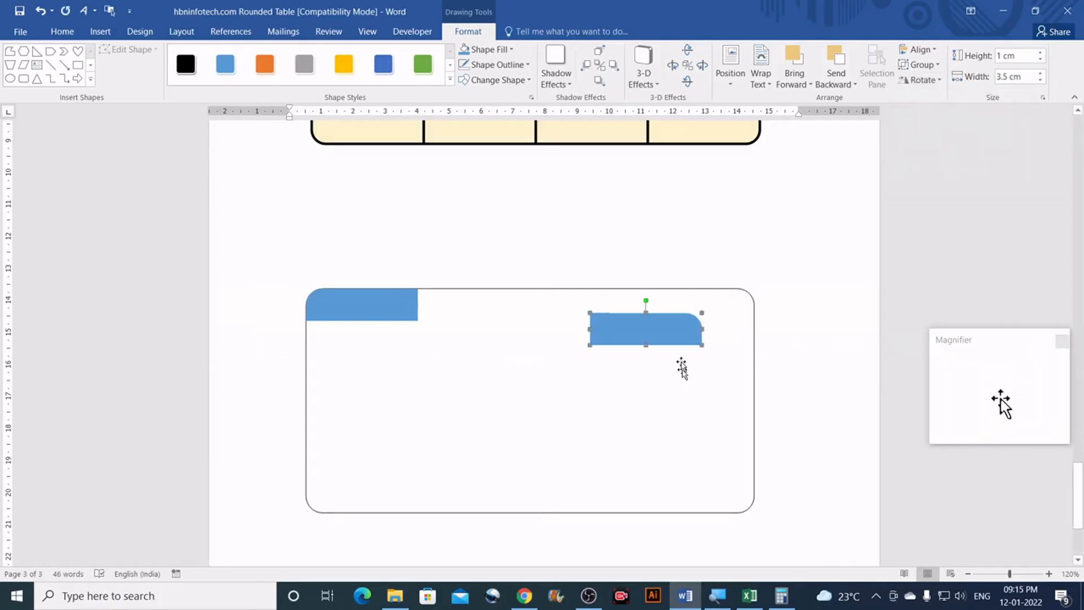
{"action": "left_click_drag", "start_coordinate": [676, 328], "coordinate": [728, 303]}
{"action": "scroll", "coordinate": [670, 271], "scroll_direction": "down", "scroll_amount": 1}
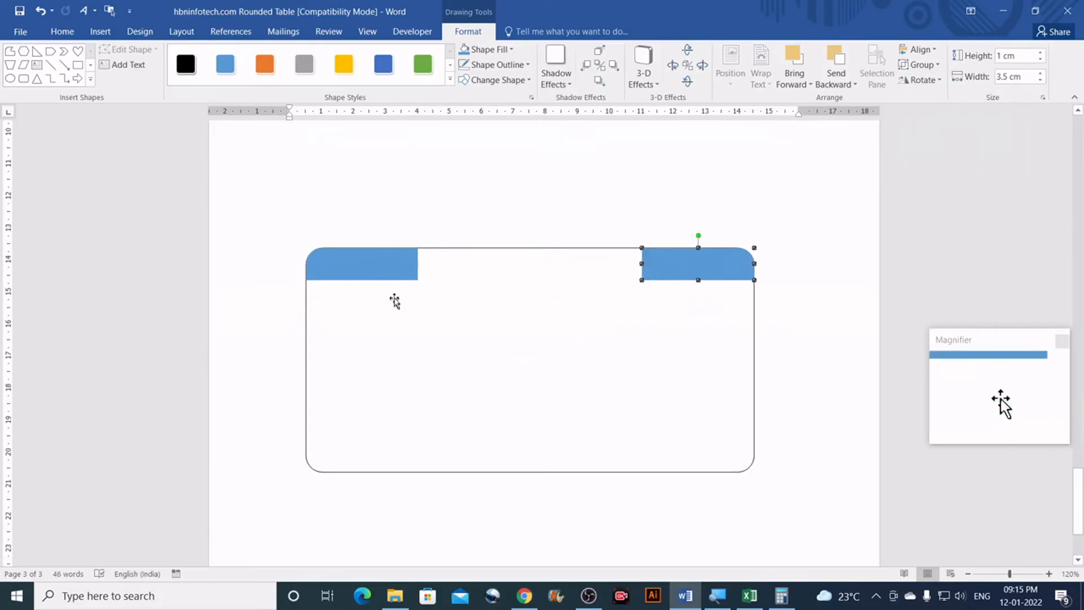
{"action": "left_click", "coordinate": [395, 265]}
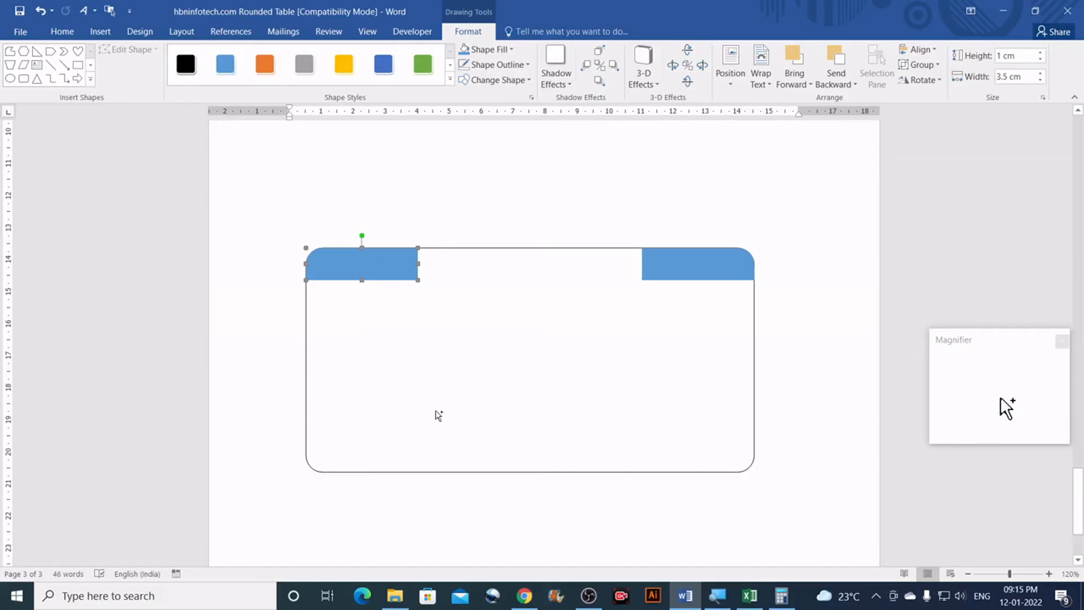
Step: Duplicate the top-left blue tab and drag the copy down into the table's lower left
{"action": "key", "text": "ctrl+z"}
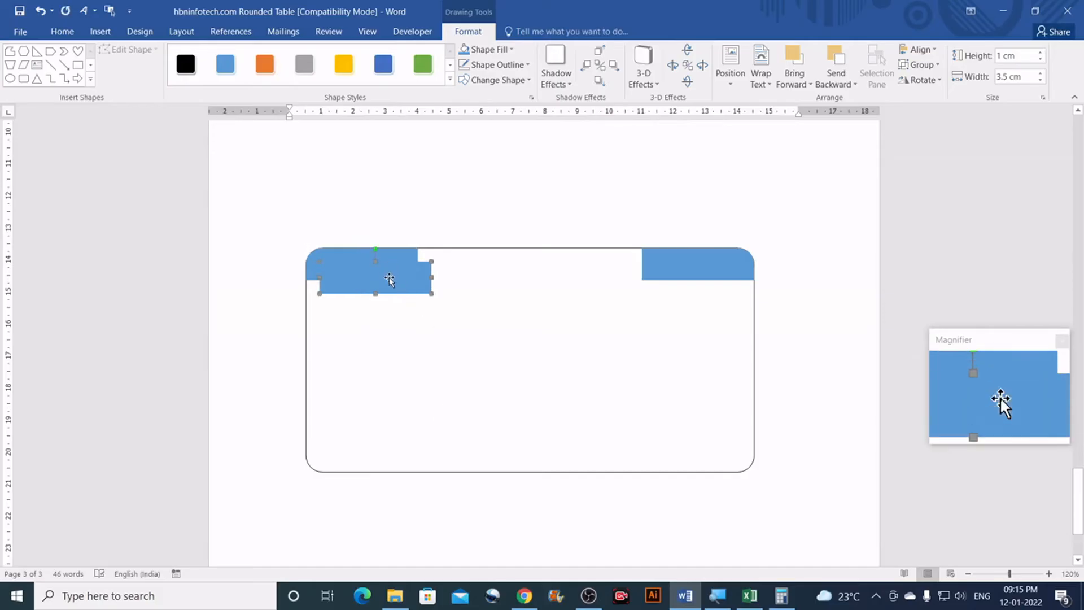
{"action": "left_click_drag", "start_coordinate": [389, 281], "coordinate": [393, 374]}
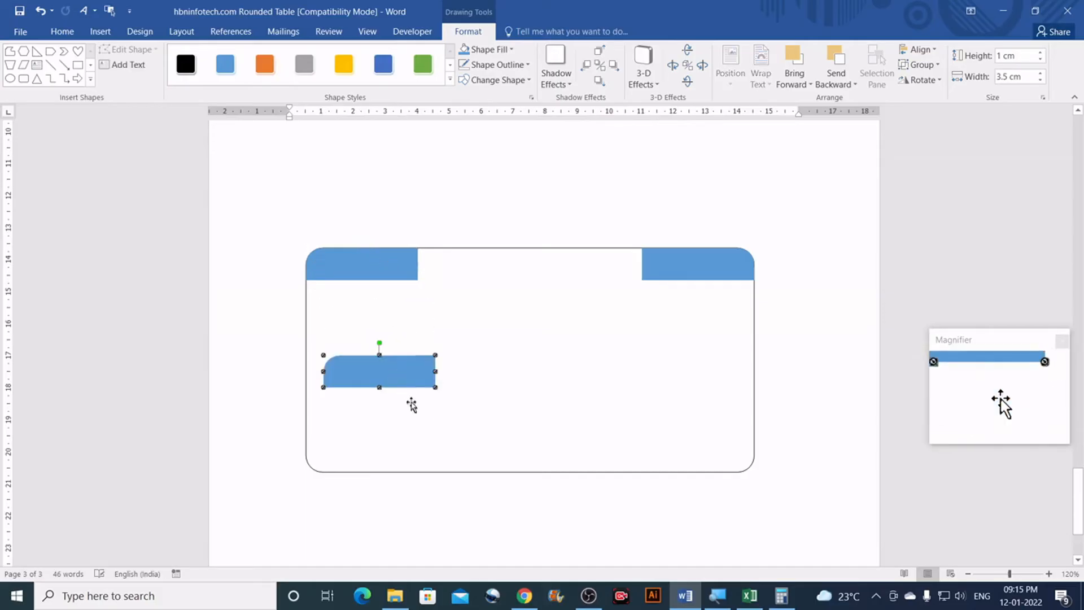
{"action": "scroll", "coordinate": [294, 356], "scroll_direction": "up", "scroll_amount": 6}
{"action": "left_click", "coordinate": [310, 342]}
{"action": "scroll", "coordinate": [312, 341], "scroll_direction": "down", "scroll_amount": 4}
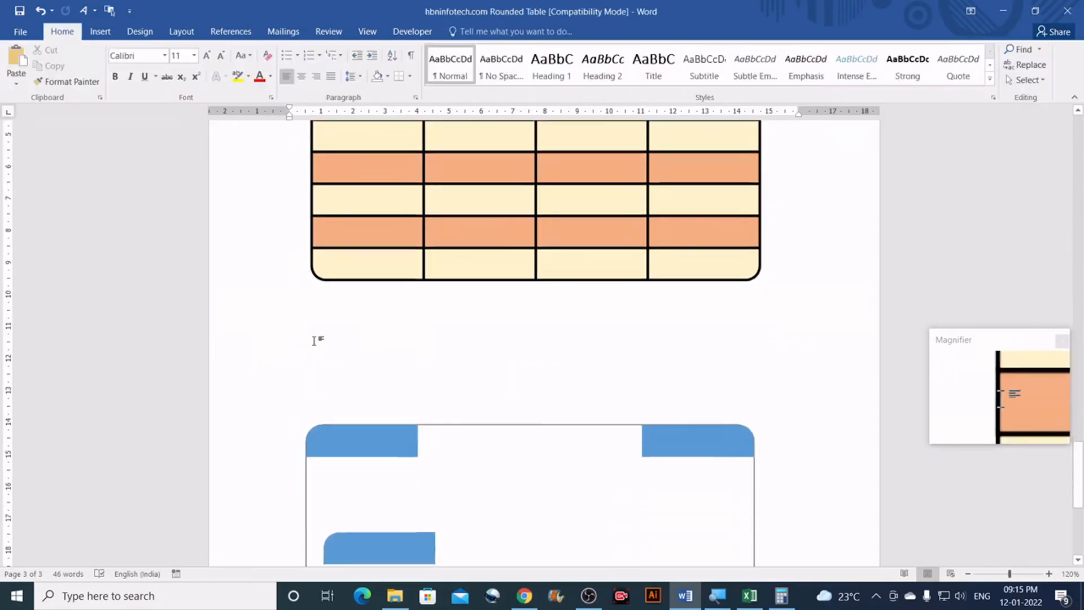
{"action": "scroll", "coordinate": [407, 430], "scroll_direction": "down", "scroll_amount": 1}
Step: Flip the copy vertically and move it flush into the table's bottom-left corner
{"action": "left_click", "coordinate": [411, 414]}
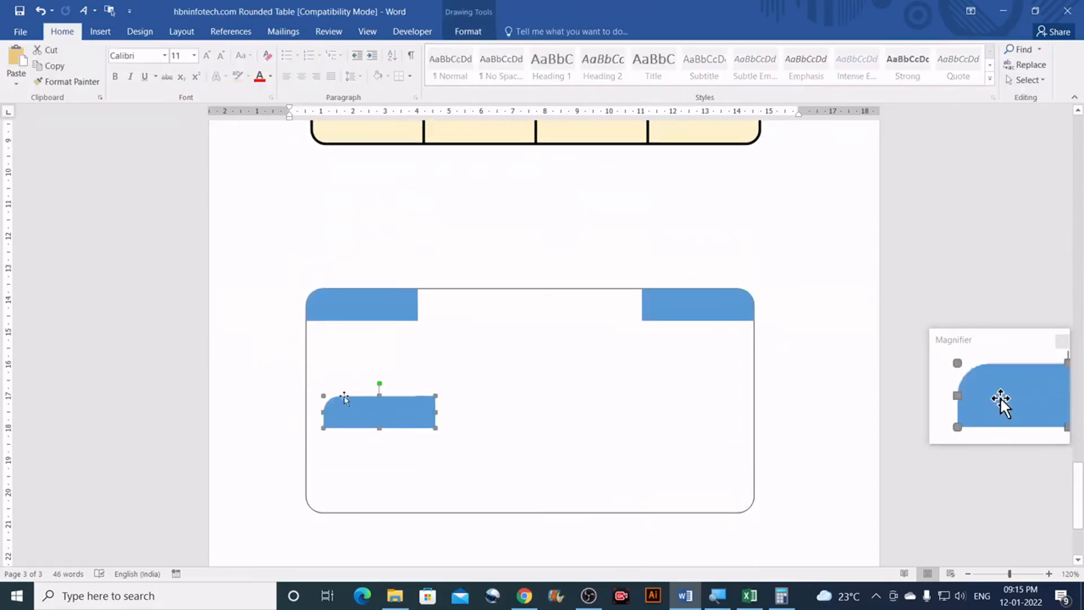
{"action": "left_click", "coordinate": [471, 33]}
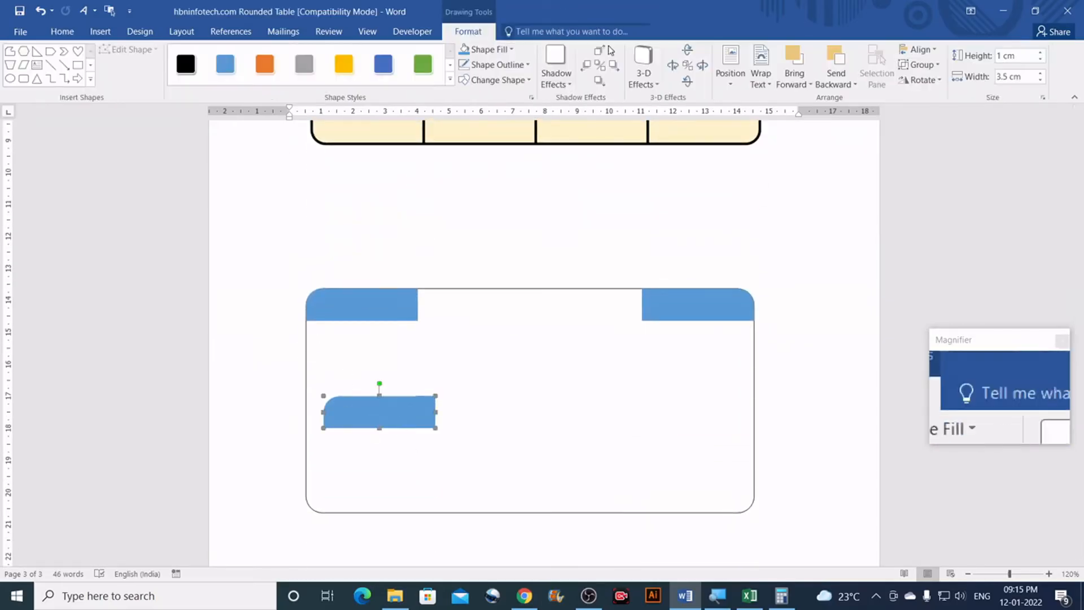
{"action": "left_click", "coordinate": [935, 81]}
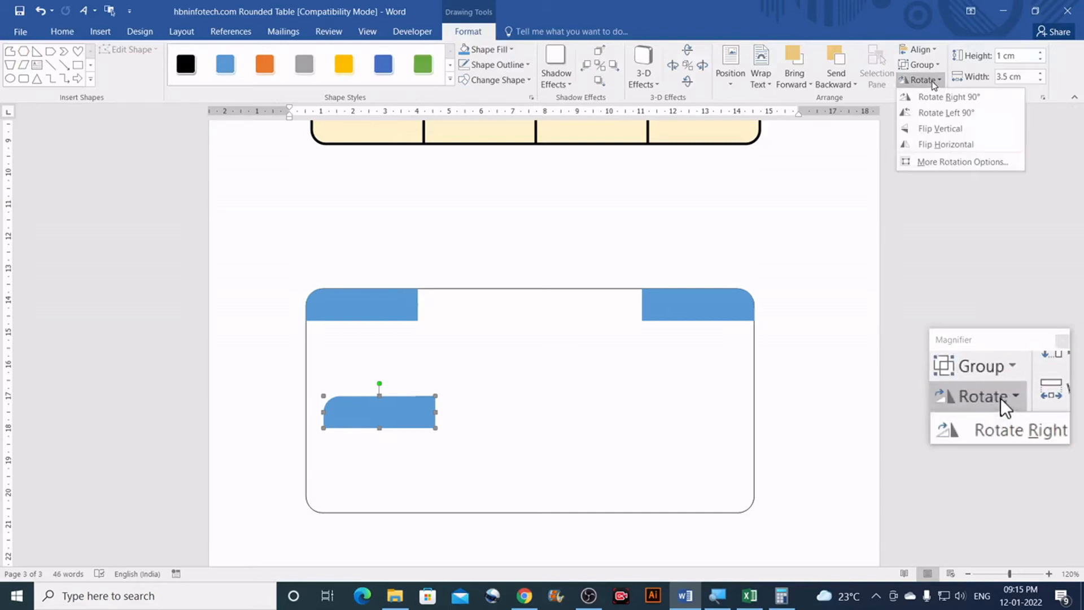
{"action": "left_click", "coordinate": [939, 129]}
{"action": "left_click_drag", "start_coordinate": [346, 416], "coordinate": [333, 495]}
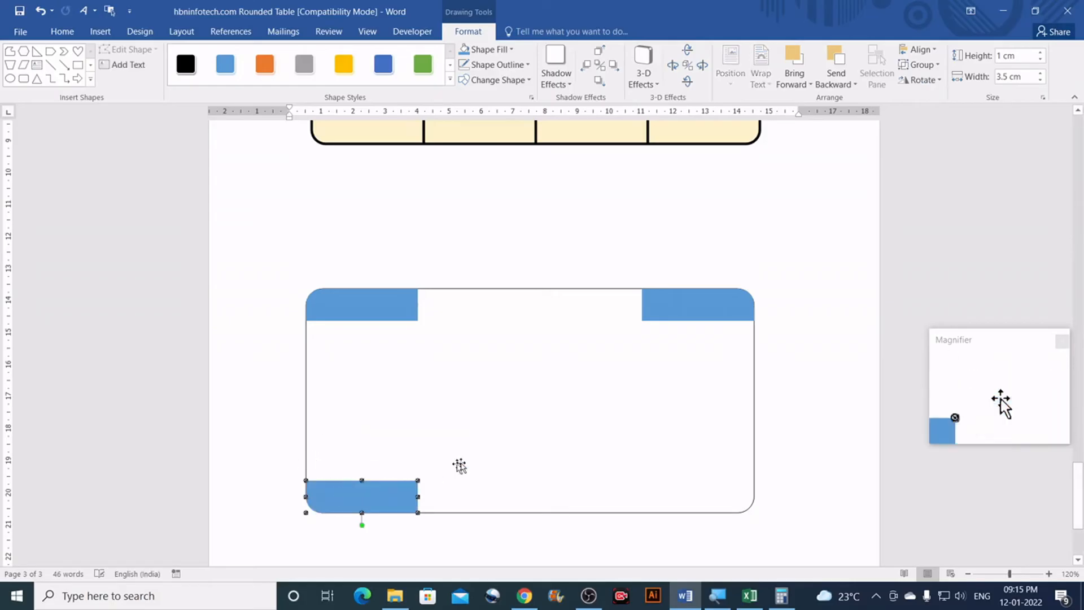
{"action": "key", "text": "Escape"}
{"action": "left_click", "coordinate": [689, 309]}
{"action": "scroll", "coordinate": [690, 309], "scroll_direction": "down", "scroll_amount": 1}
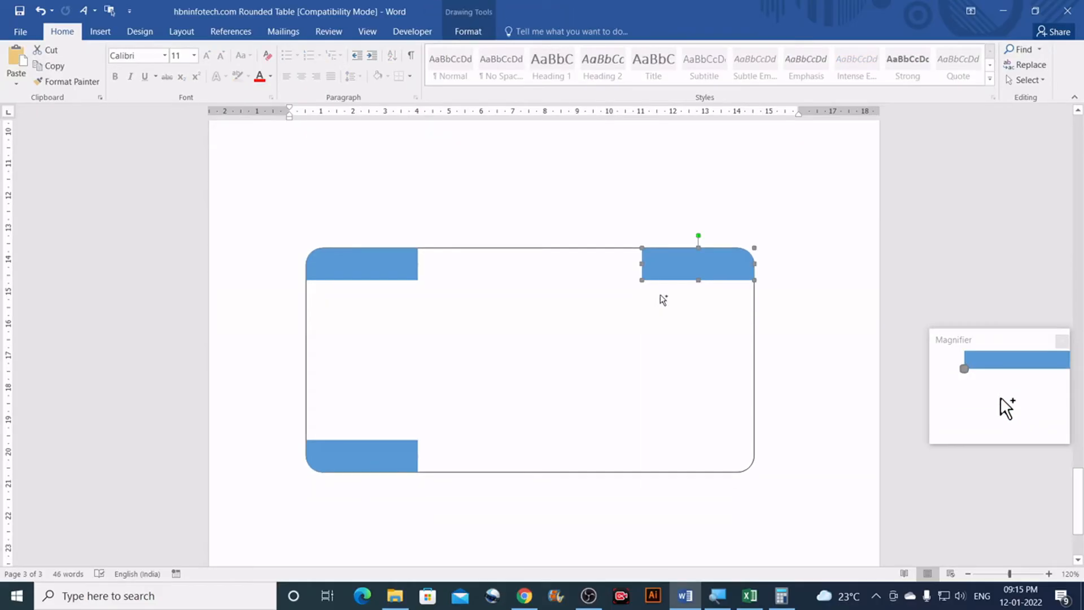
Step: Copy the top-right tab downward, flip it vertically, and place it in the bottom-right corner
{"action": "left_click_drag", "start_coordinate": [666, 276], "coordinate": [682, 356]}
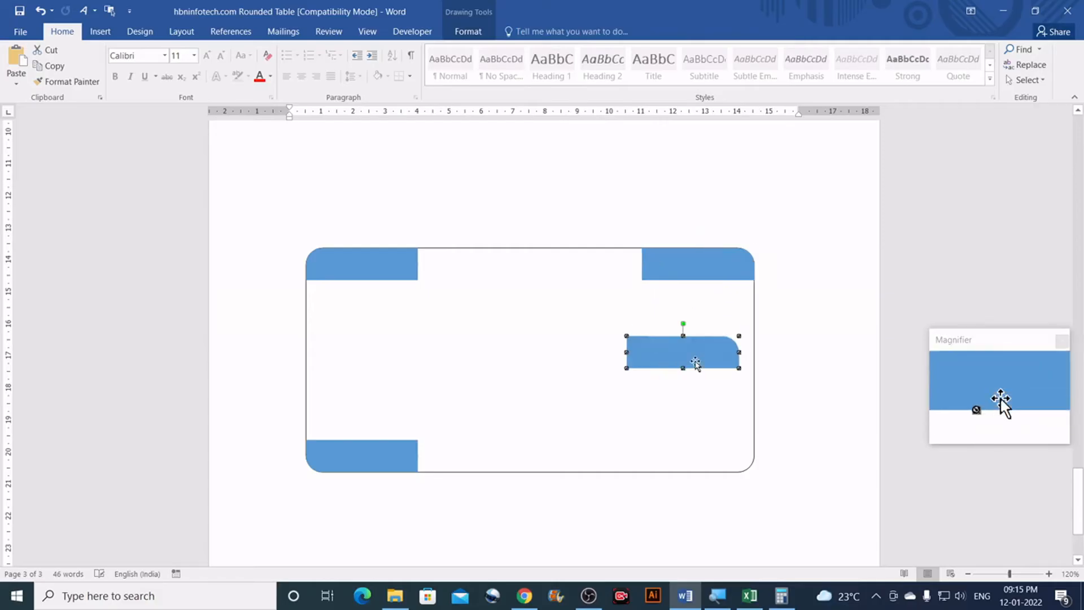
{"action": "key", "text": "Escape"}
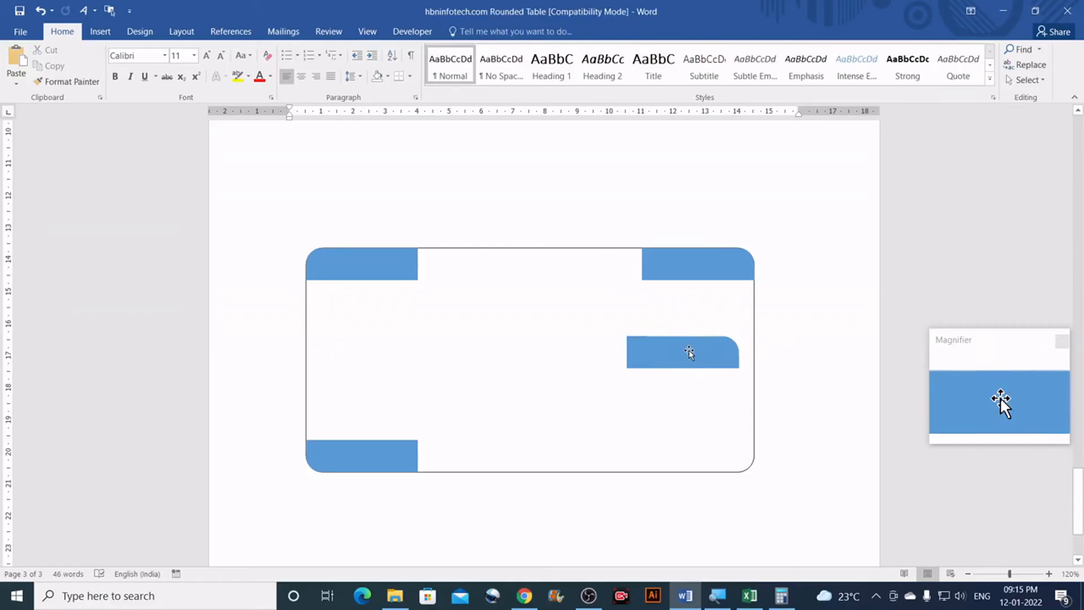
{"action": "left_click", "coordinate": [689, 352]}
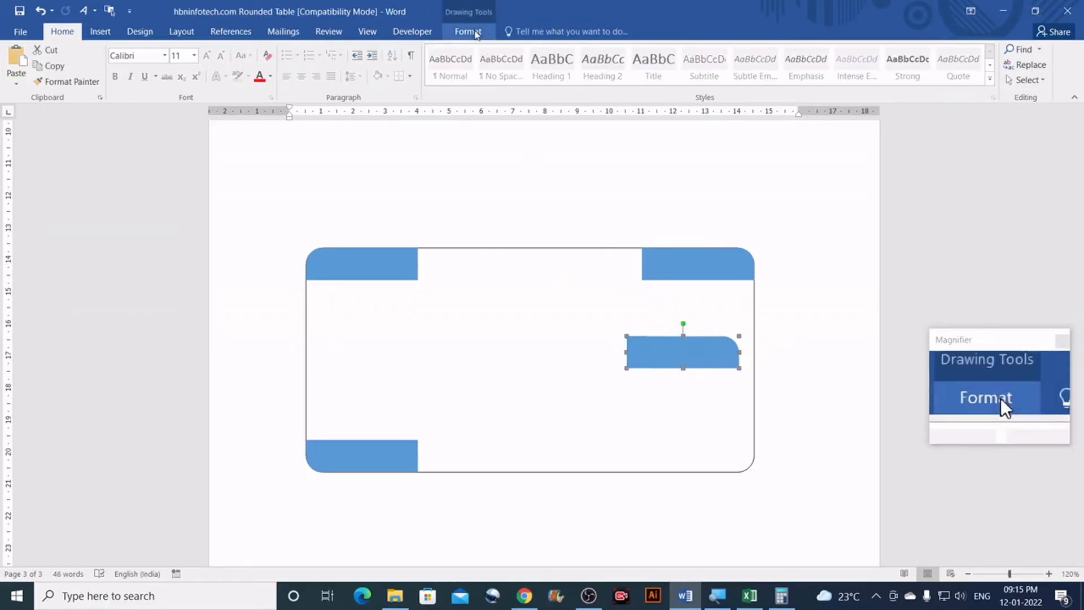
{"action": "left_click", "coordinate": [470, 32]}
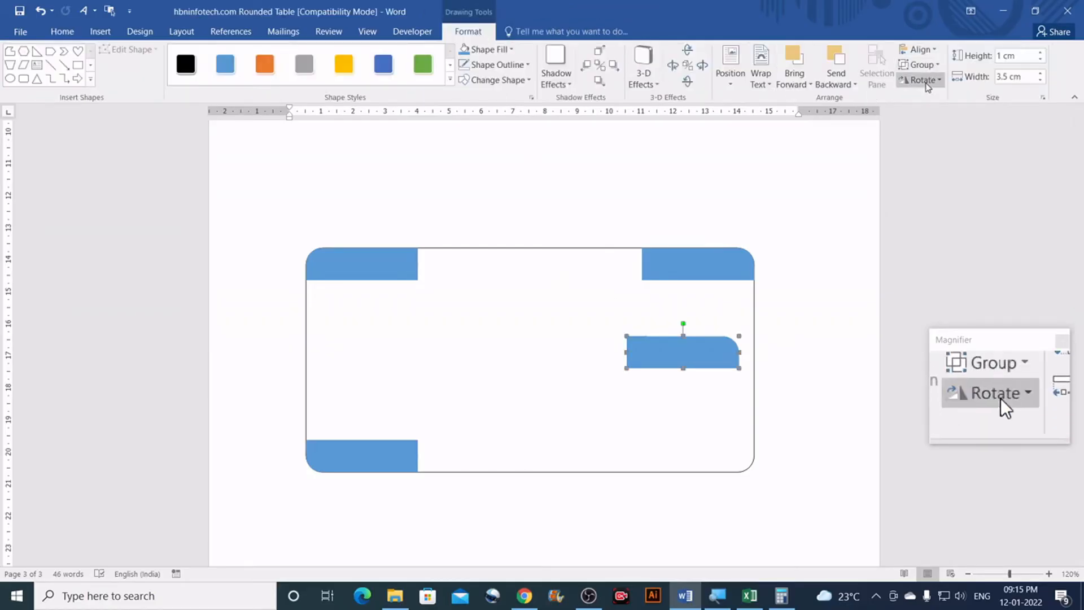
{"action": "left_click", "coordinate": [922, 80]}
{"action": "left_click", "coordinate": [940, 129]}
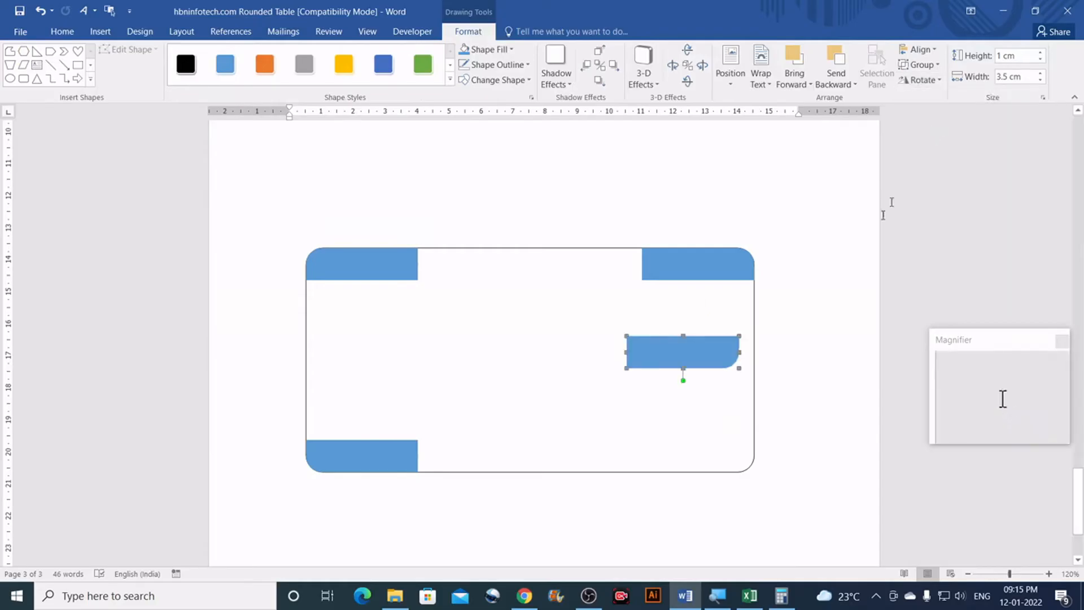
{"action": "left_click_drag", "start_coordinate": [706, 354], "coordinate": [719, 455]}
{"action": "scroll", "coordinate": [788, 370], "scroll_direction": "up", "scroll_amount": 5}
{"action": "left_click", "coordinate": [783, 362]}
{"action": "scroll", "coordinate": [783, 361], "scroll_direction": "down", "scroll_amount": 4}
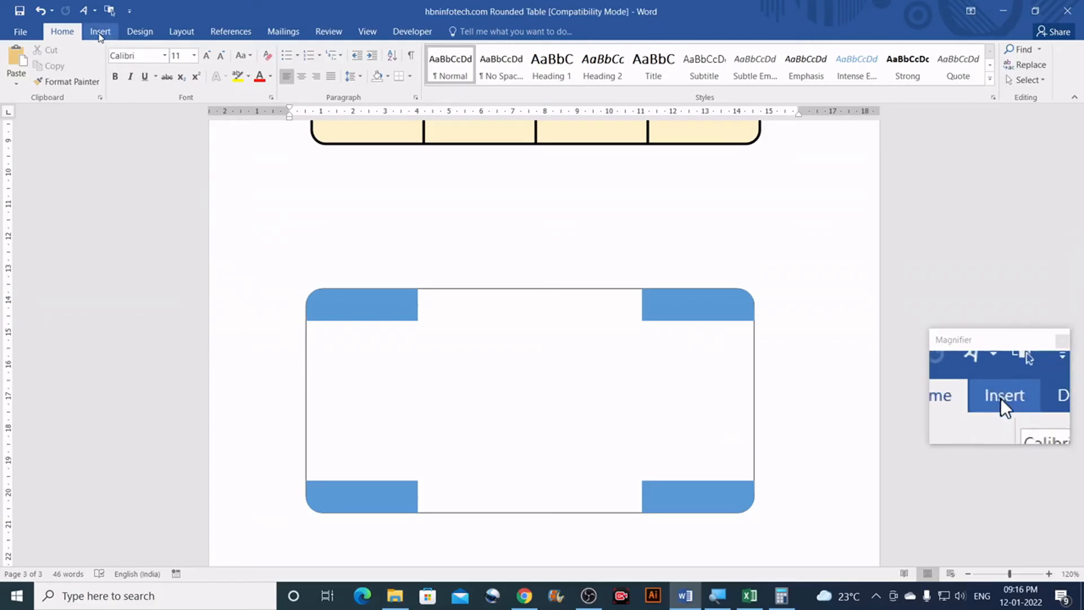
Step: Draw a rectangle inside the table's left side and size it 1 cm high by 3.5 cm wide
{"action": "left_click", "coordinate": [99, 33]}
{"action": "left_click", "coordinate": [202, 83]}
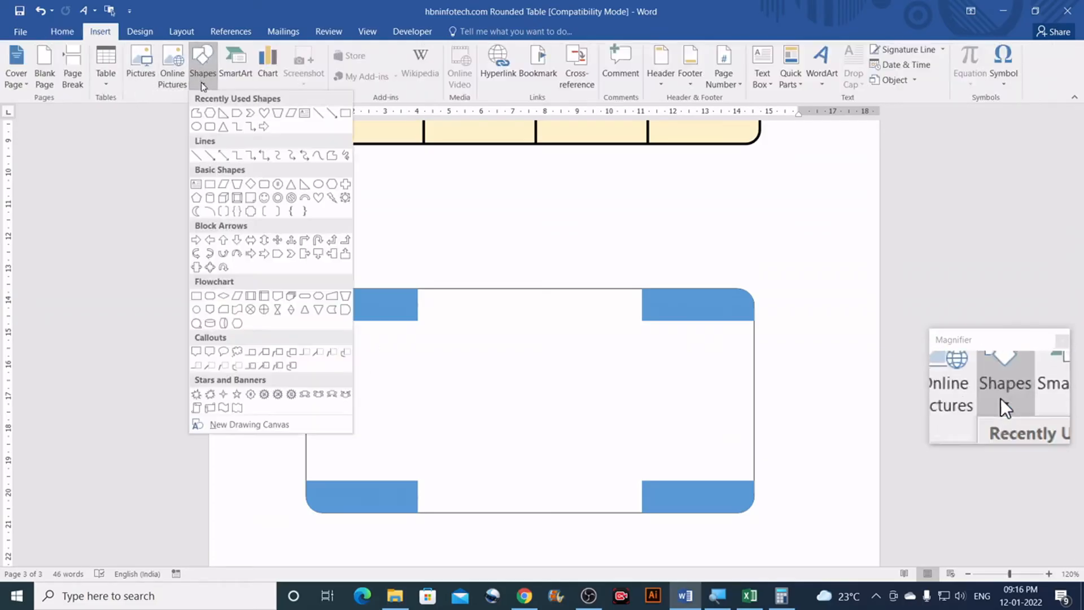
{"action": "left_click", "coordinate": [209, 184]}
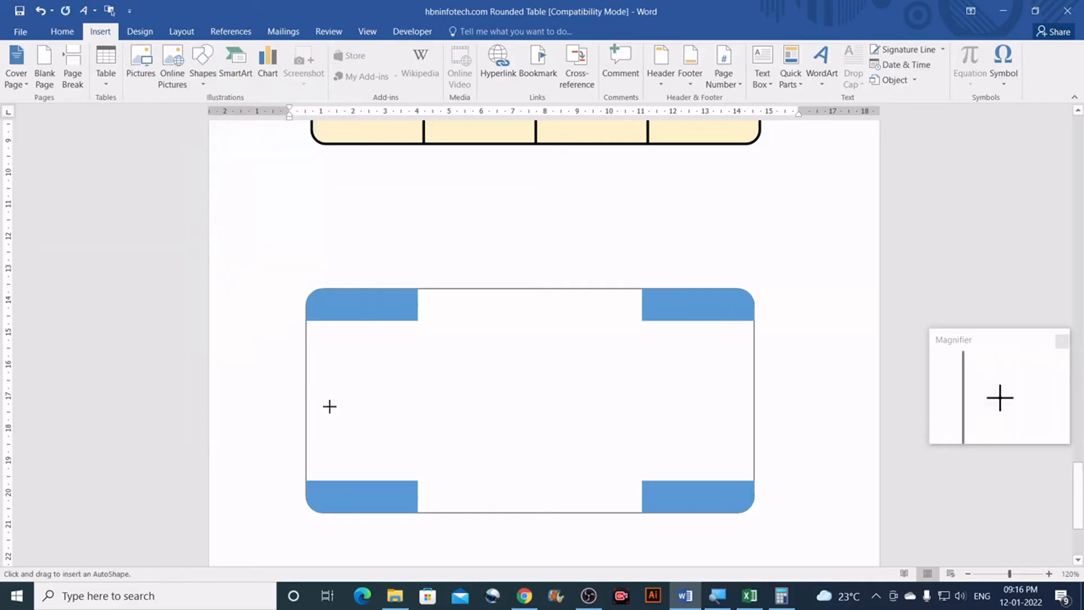
{"action": "left_click_drag", "start_coordinate": [312, 336], "coordinate": [432, 373]}
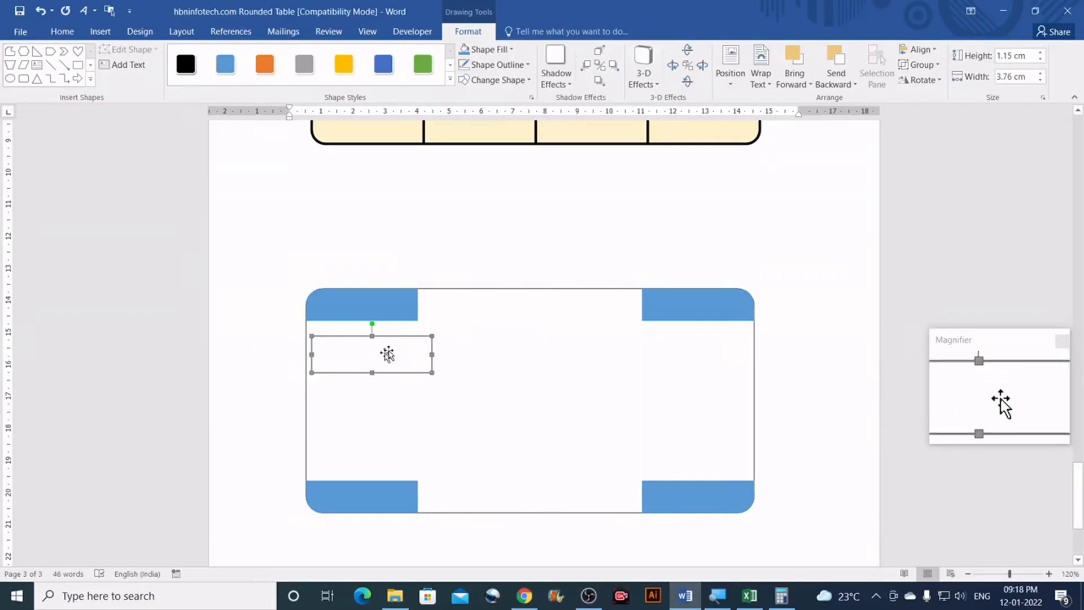
{"action": "left_click", "coordinate": [1026, 55]}
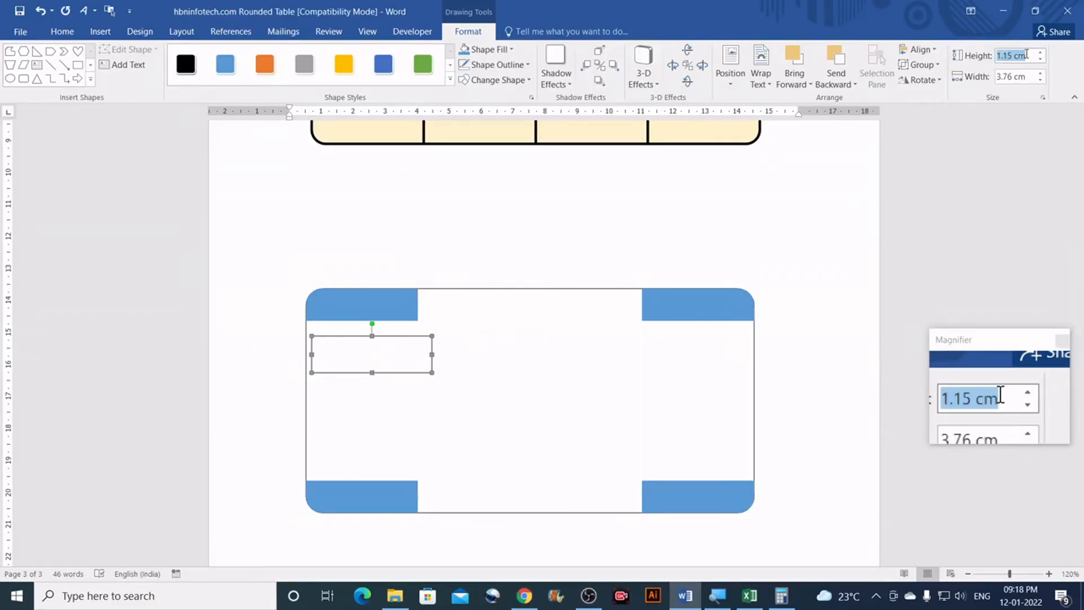
{"action": "type", "text": "1"}
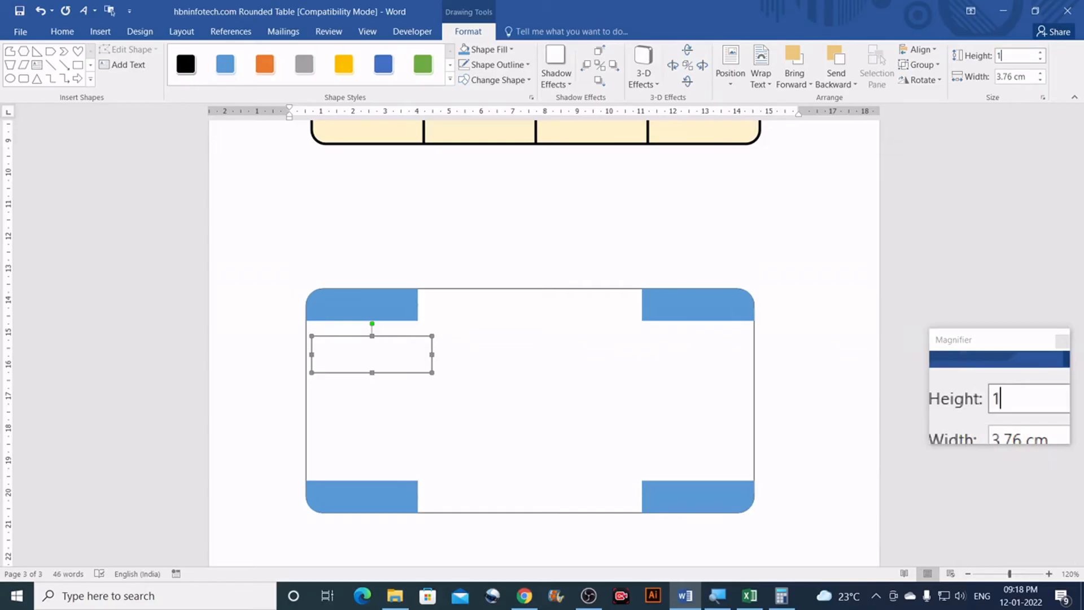
{"action": "key", "text": "Tab"}
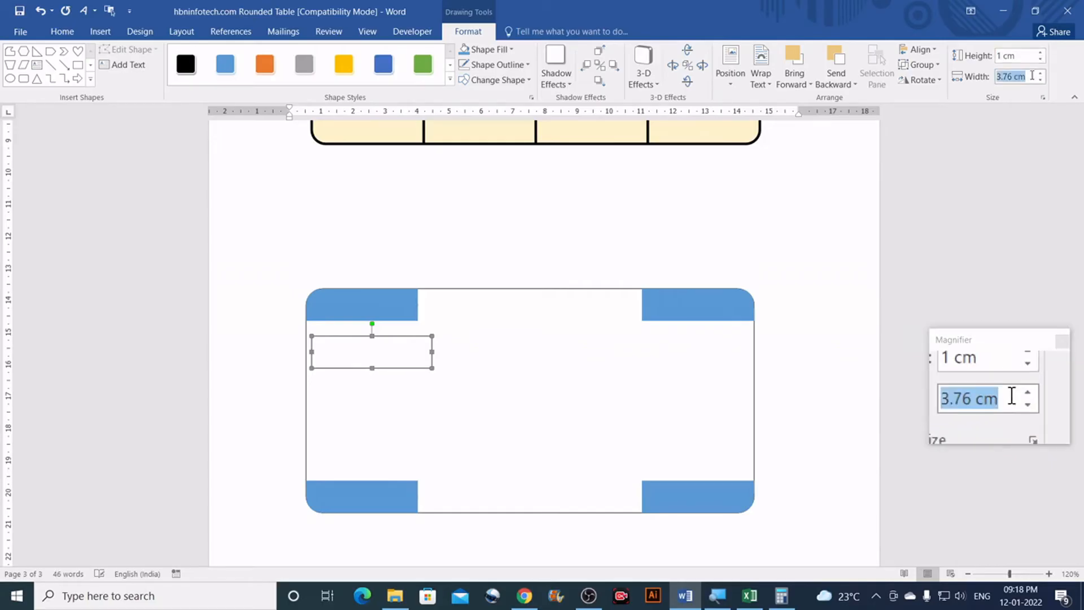
{"action": "type", "text": "3.5"}
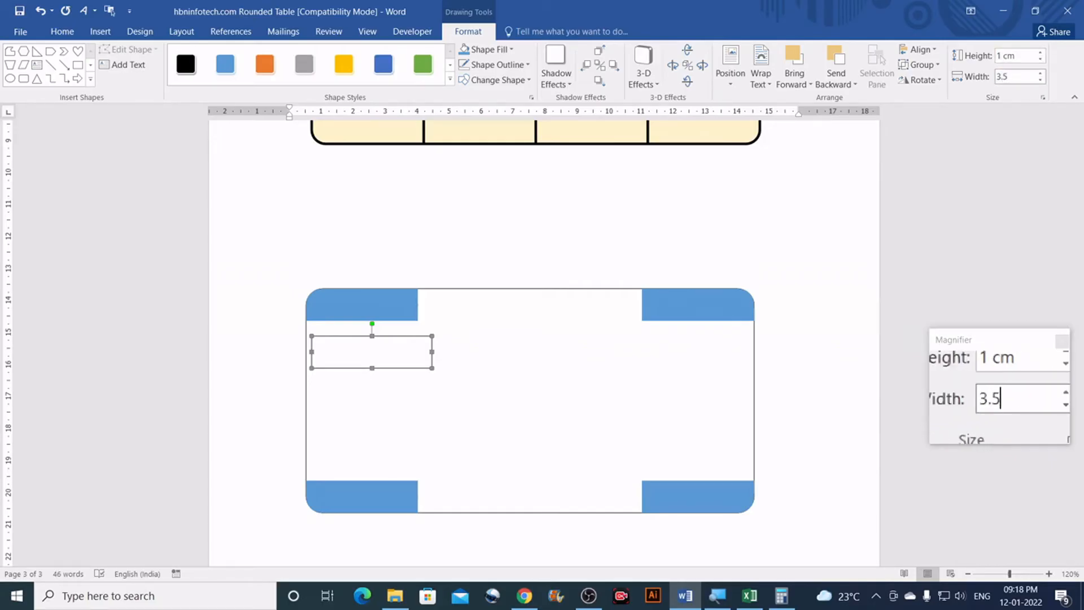
{"action": "key", "text": "Return"}
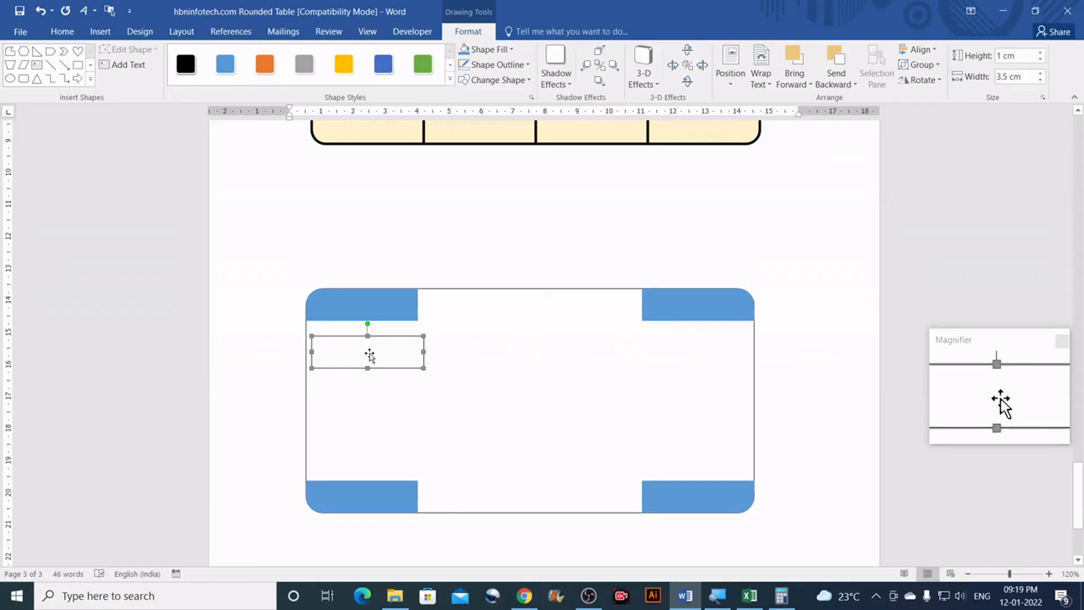
Step: Place the 3.5 cm by 1 cm cell under the top-left blue corner and copy it down the first column
{"action": "left_click_drag", "start_coordinate": [368, 347], "coordinate": [365, 334]}
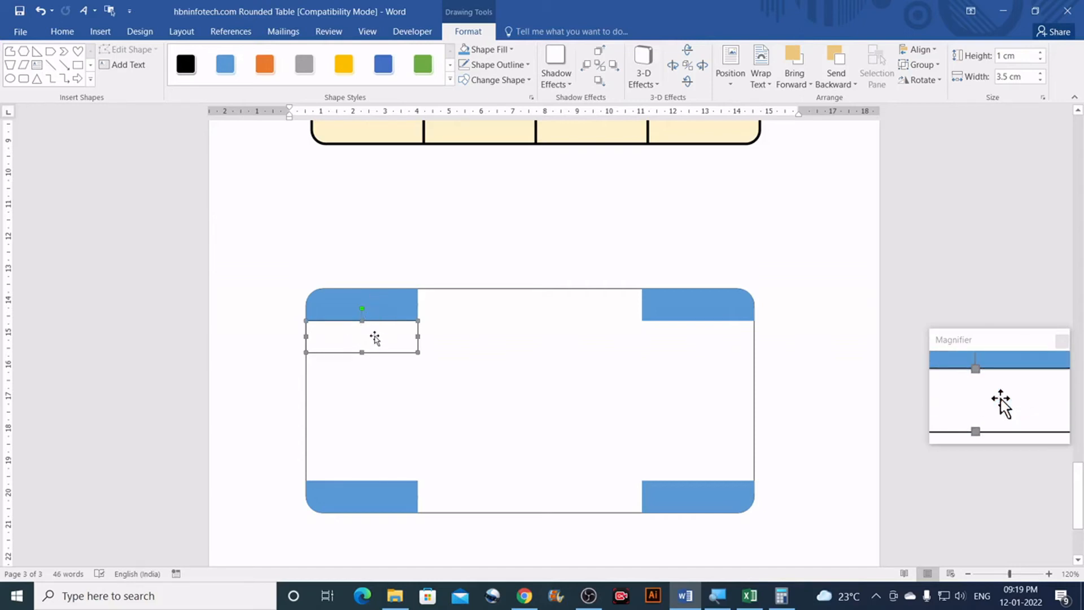
{"action": "left_click_drag", "start_coordinate": [378, 354], "coordinate": [373, 370]}
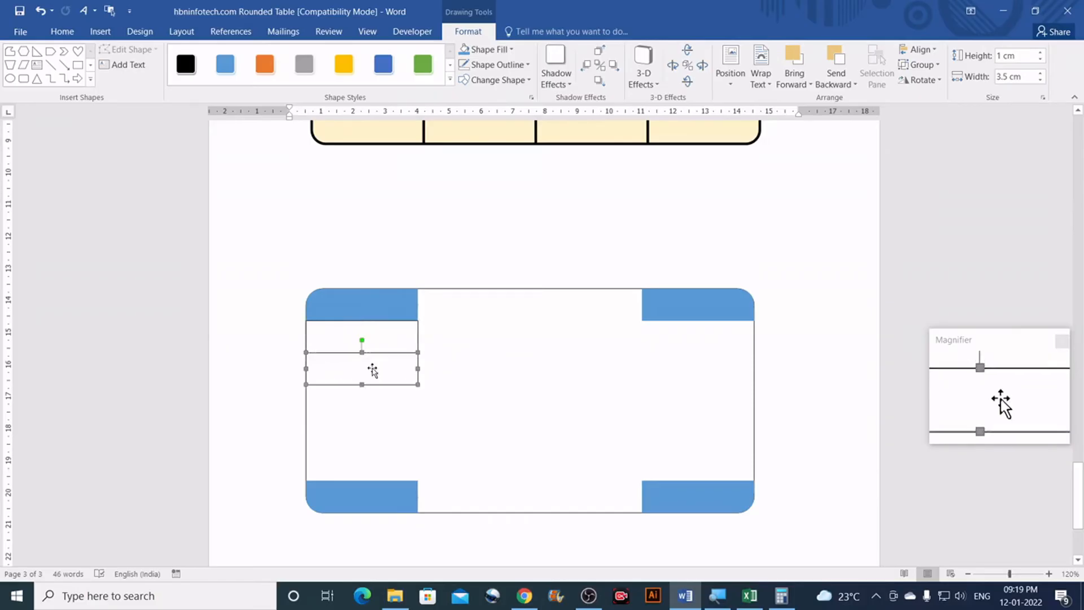
{"action": "left_click_drag", "start_coordinate": [375, 384], "coordinate": [377, 464]}
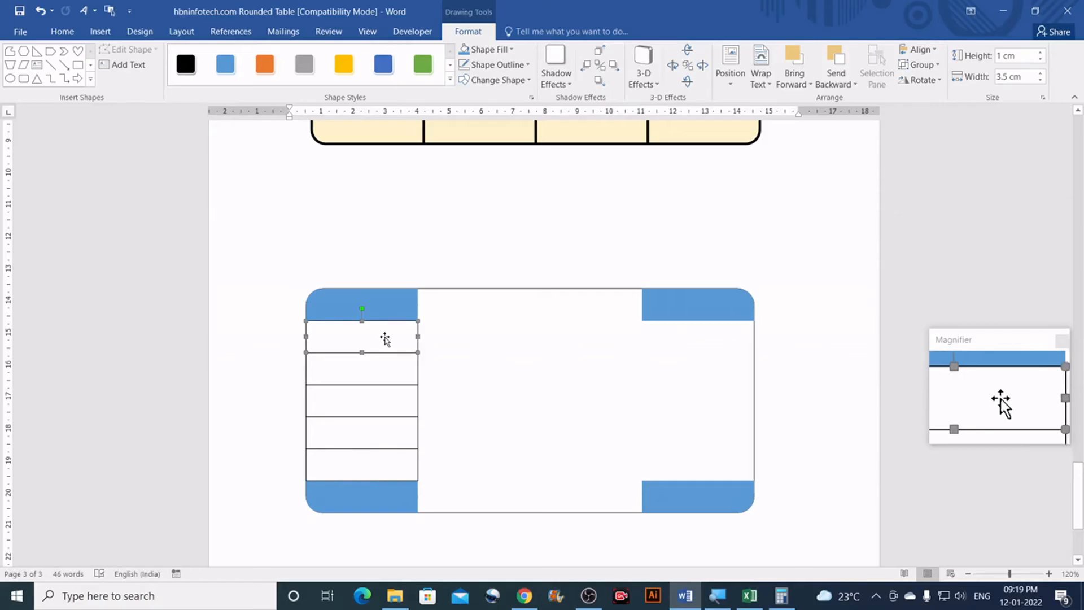
Step: Copy the cell down the second column, from the top row to the bottom row
{"action": "left_click_drag", "start_coordinate": [386, 340], "coordinate": [495, 310]}
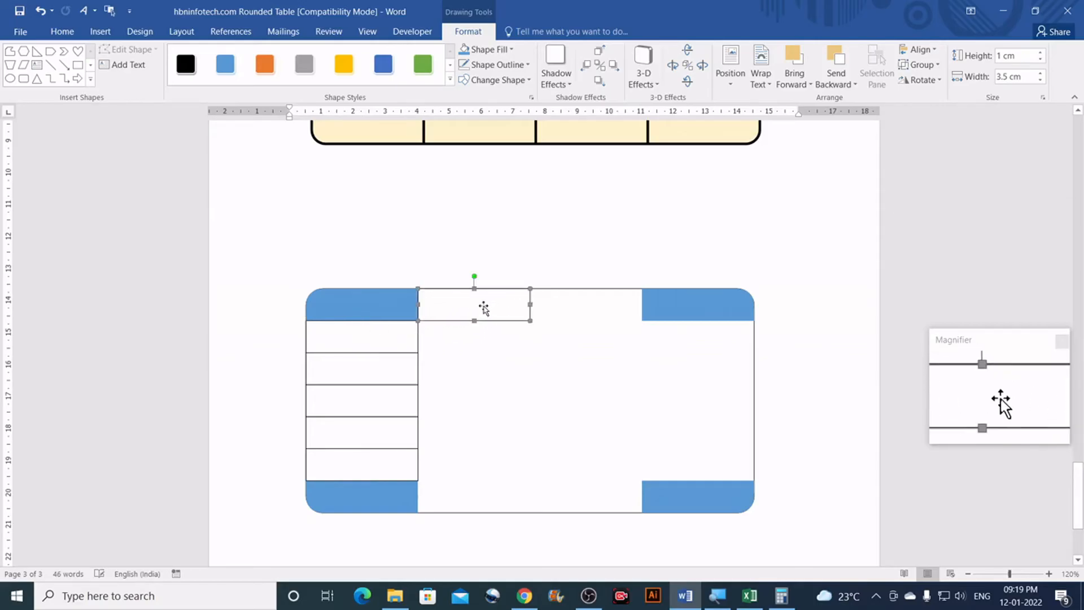
{"action": "left_click_drag", "start_coordinate": [480, 310], "coordinate": [493, 513]}
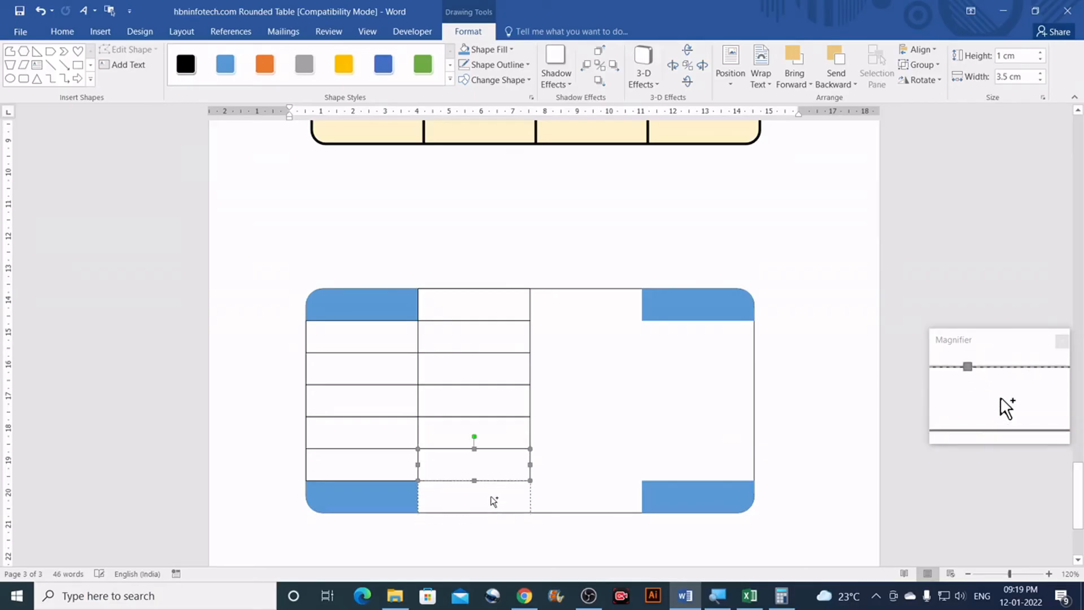
{"action": "left_click_drag", "start_coordinate": [493, 501], "coordinate": [493, 500]}
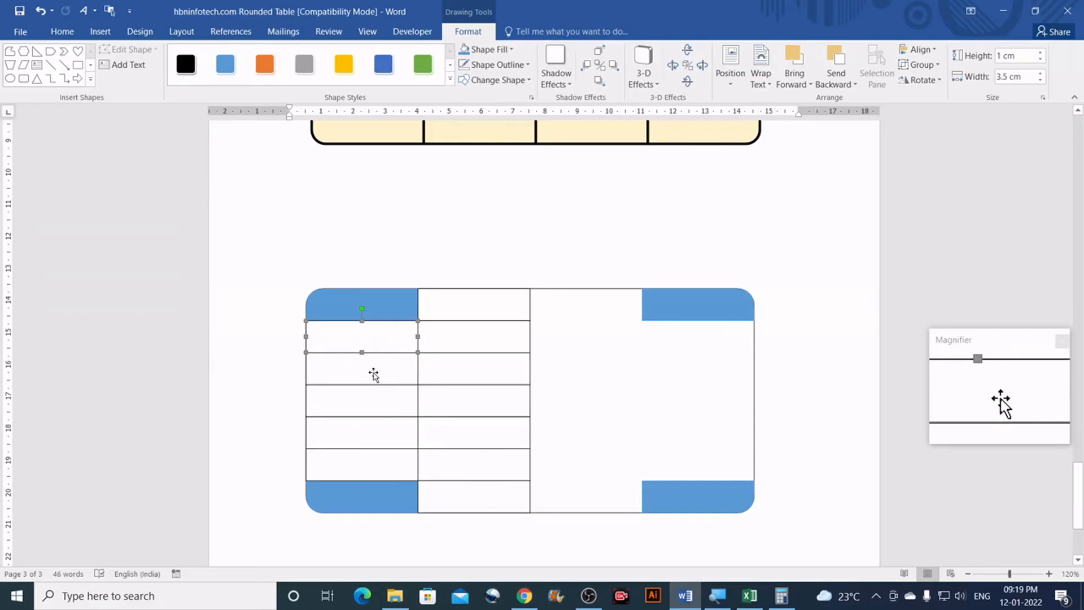
Step: Copy the first-column cells across to form the fourth column
{"action": "left_click", "coordinate": [363, 429], "text": "shift"}
{"action": "left_click", "coordinate": [363, 463], "text": "shift"}
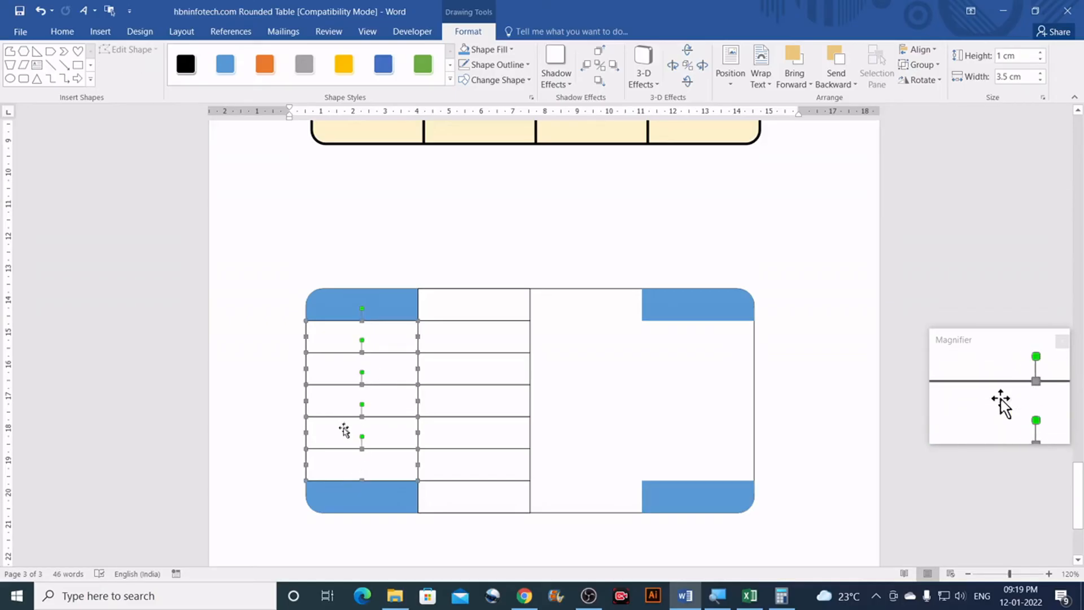
{"action": "left_click_drag", "start_coordinate": [339, 434], "coordinate": [672, 434]}
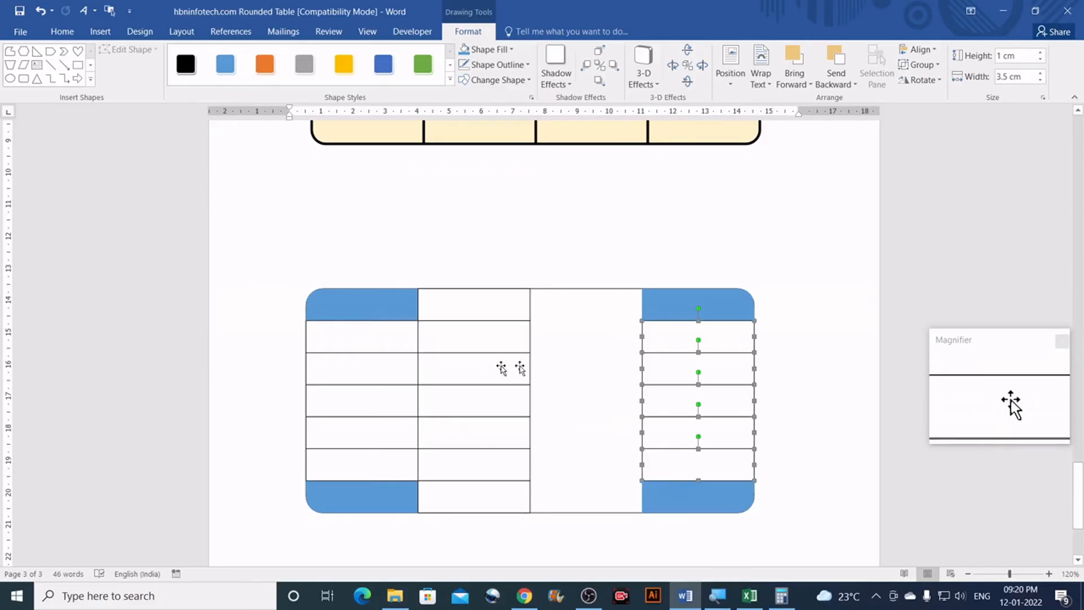
Step: Copy all six second-column cells across to form the third column, completing the grid
{"action": "left_click", "coordinate": [486, 306]}
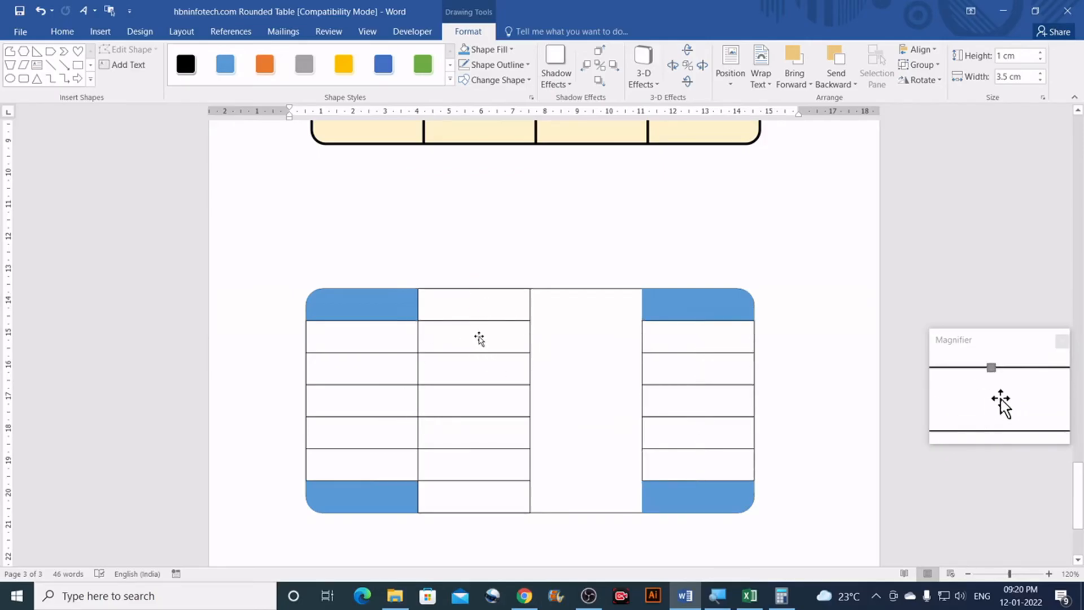
{"action": "left_click", "coordinate": [478, 337], "text": "shift"}
{"action": "left_click", "coordinate": [479, 402], "text": "shift"}
{"action": "left_click", "coordinate": [475, 434], "text": "shift"}
{"action": "left_click", "coordinate": [472, 466], "text": "shift"}
{"action": "left_click", "coordinate": [472, 491], "text": "shift"}
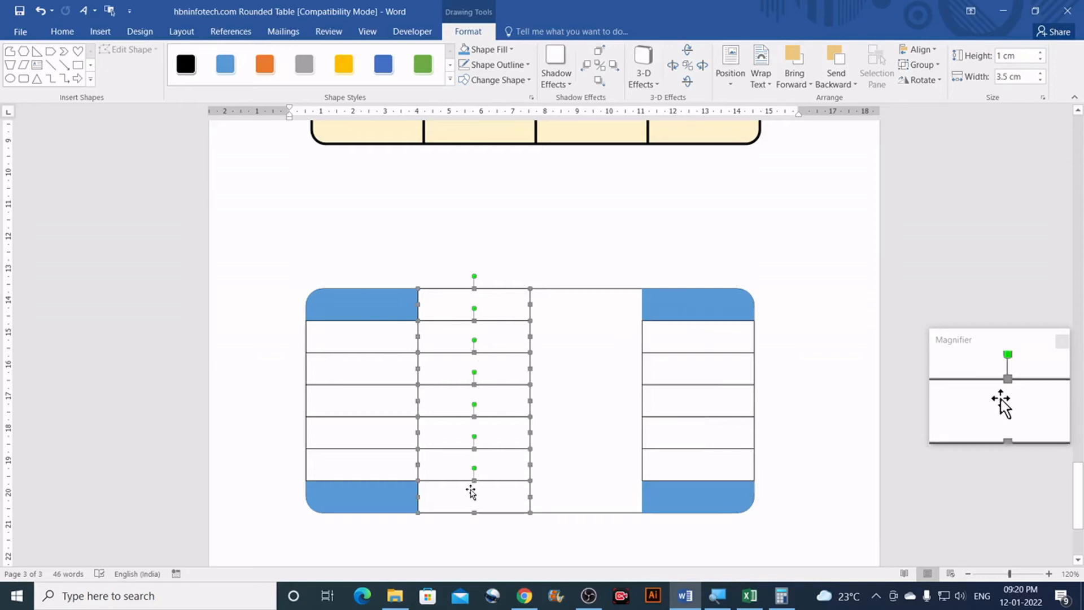
{"action": "left_click_drag", "start_coordinate": [455, 501], "coordinate": [564, 498]}
{"action": "left_click", "coordinate": [808, 359]}
{"action": "scroll", "coordinate": [809, 359], "scroll_direction": "down", "scroll_amount": 5}
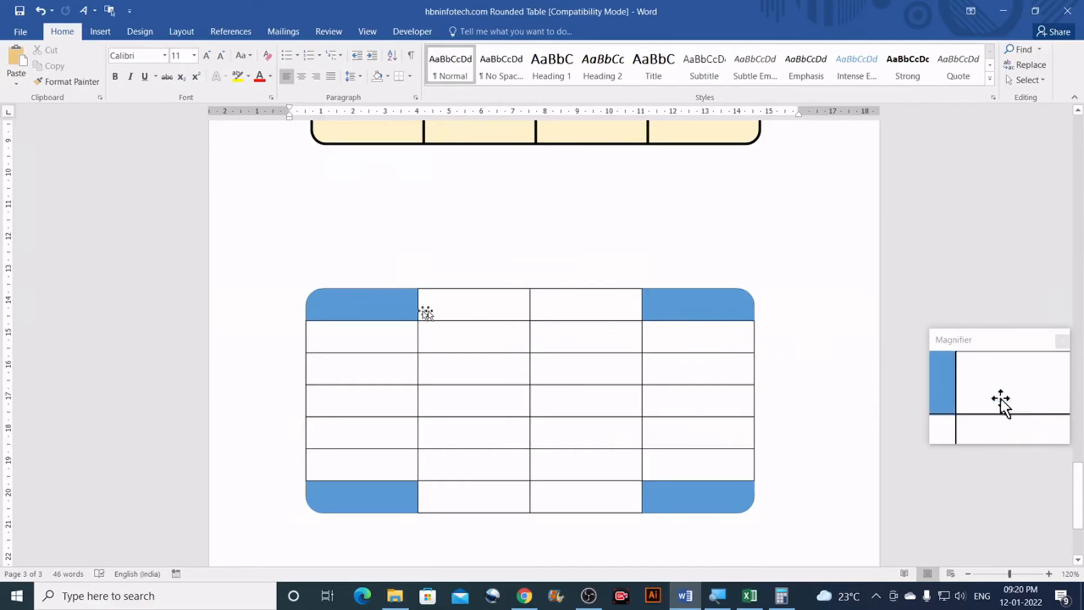
Step: Reposition the top-left blue corner piece back into the top-left cell
{"action": "left_click", "coordinate": [365, 306]}
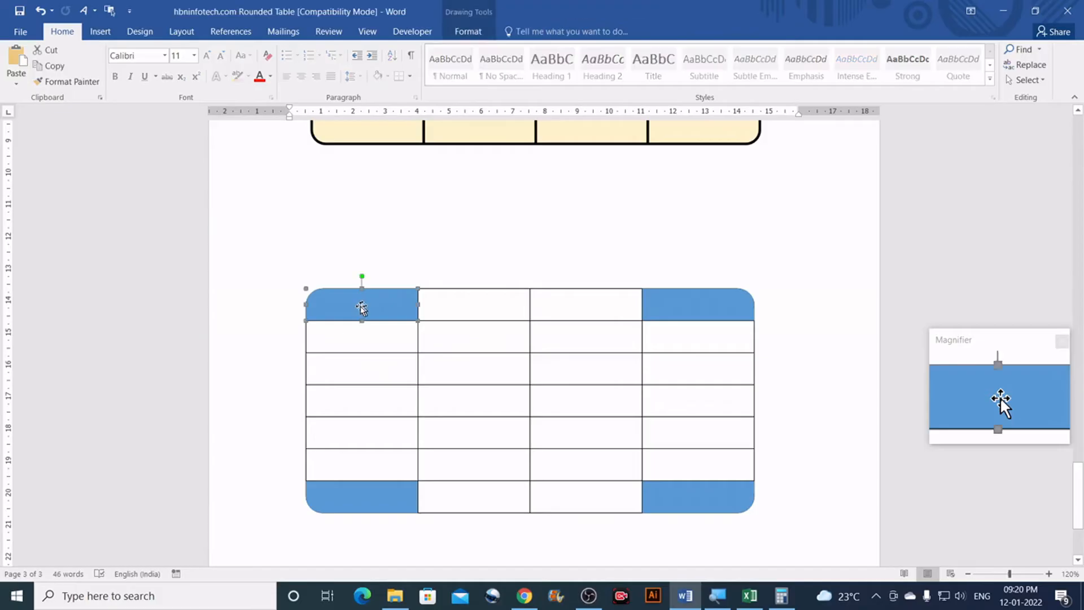
{"action": "left_click_drag", "start_coordinate": [365, 307], "coordinate": [377, 267]}
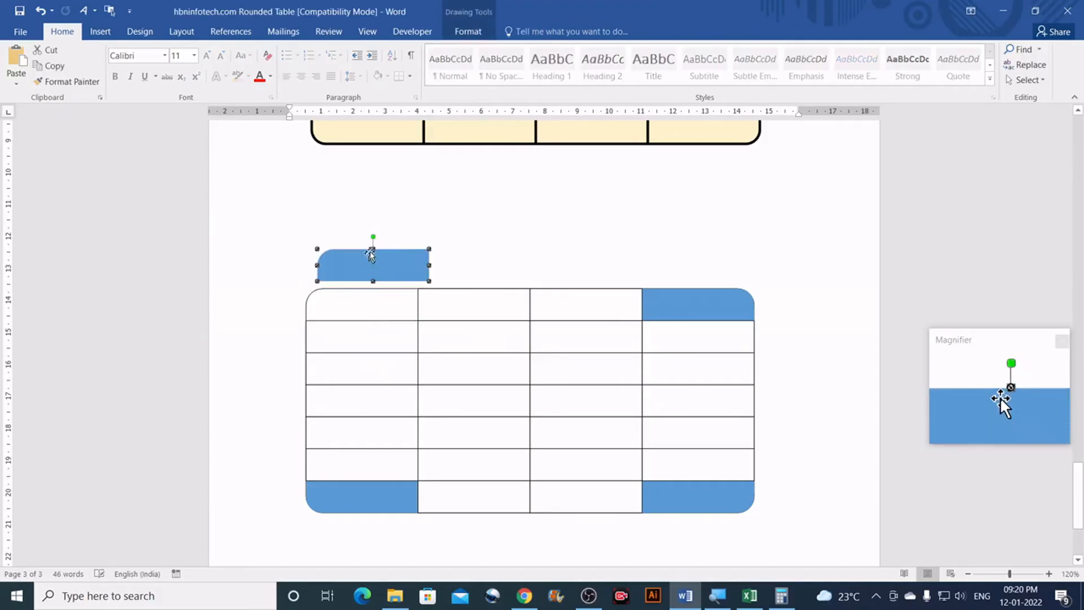
{"action": "left_click_drag", "start_coordinate": [391, 264], "coordinate": [377, 301]}
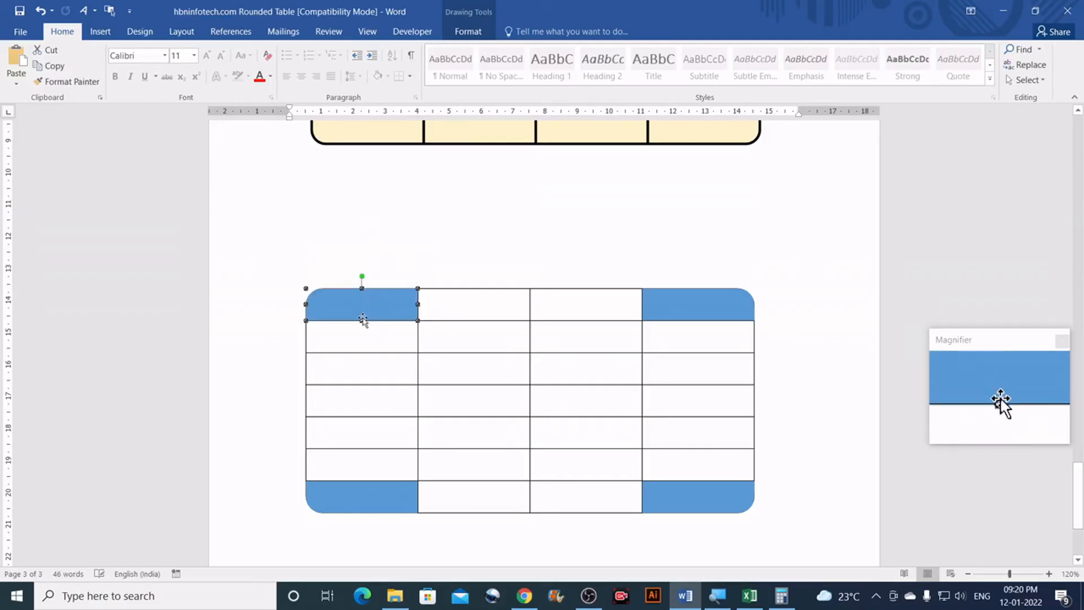
{"action": "left_click", "coordinate": [418, 263]}
{"action": "scroll", "coordinate": [418, 261], "scroll_direction": "up", "scroll_amount": 5}
{"action": "scroll", "coordinate": [390, 316], "scroll_direction": "down", "scroll_amount": 3}
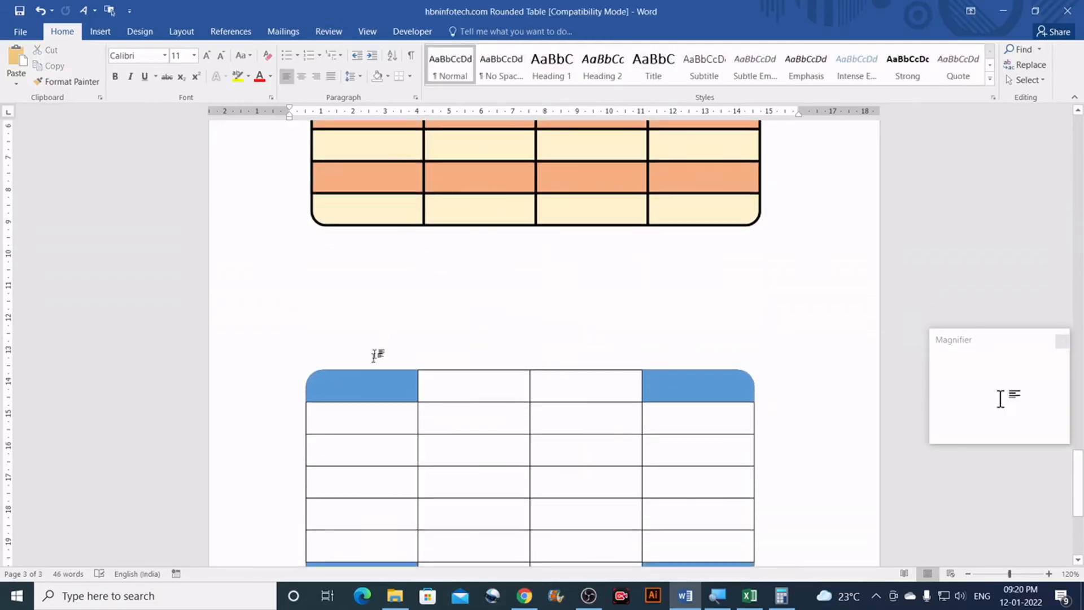
Step: Send the top-left blue corner piece to the back, behind the grid cells
{"action": "left_click", "coordinate": [369, 383]}
{"action": "scroll", "coordinate": [378, 361], "scroll_direction": "down", "scroll_amount": 2}
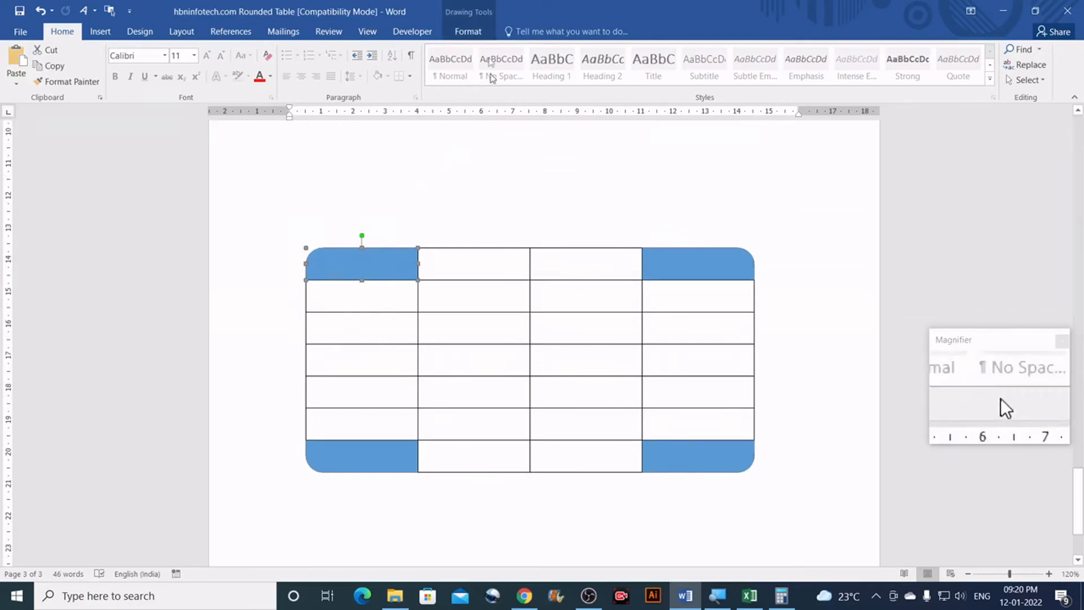
{"action": "left_click", "coordinate": [468, 32]}
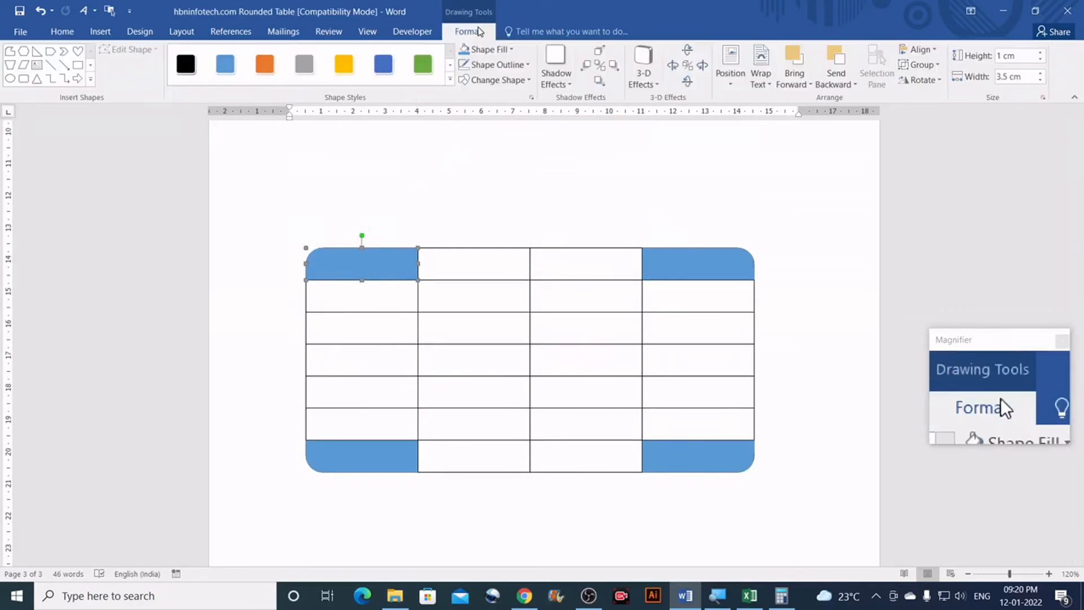
{"action": "left_click", "coordinate": [855, 86]}
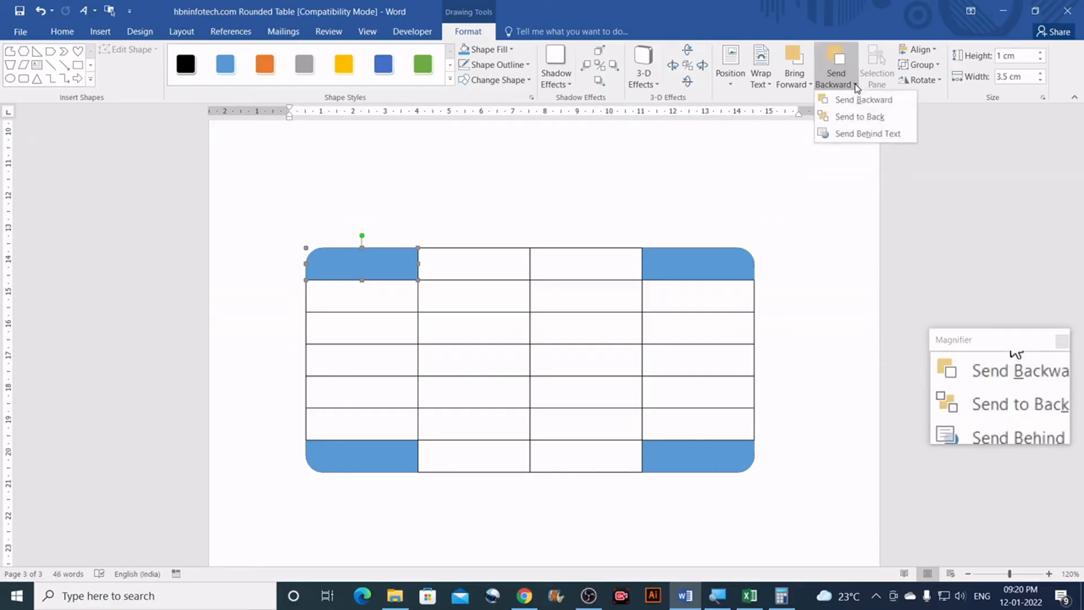
{"action": "left_click", "coordinate": [858, 117]}
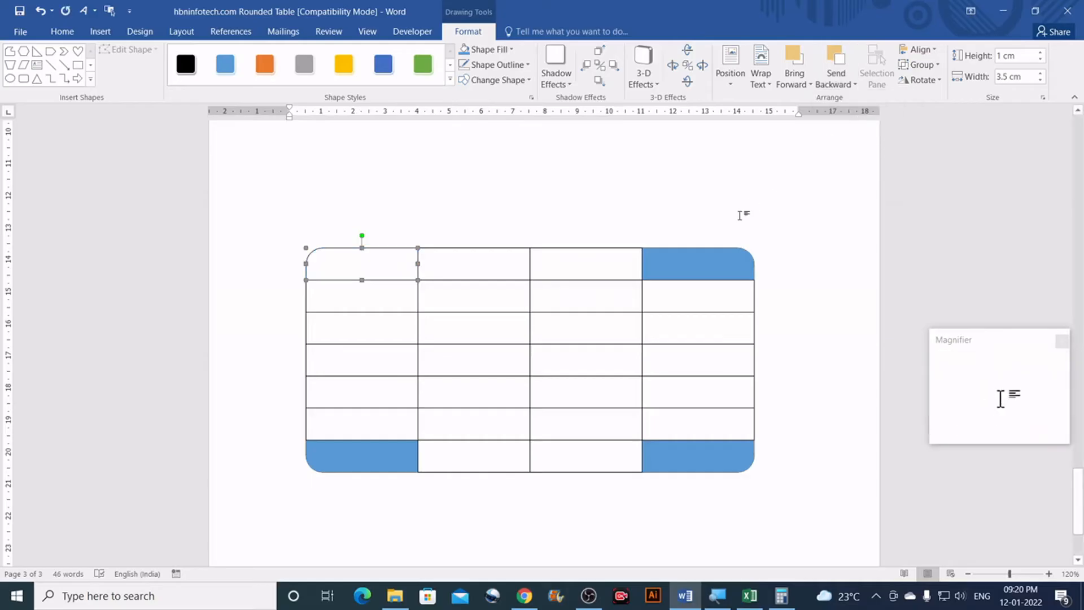
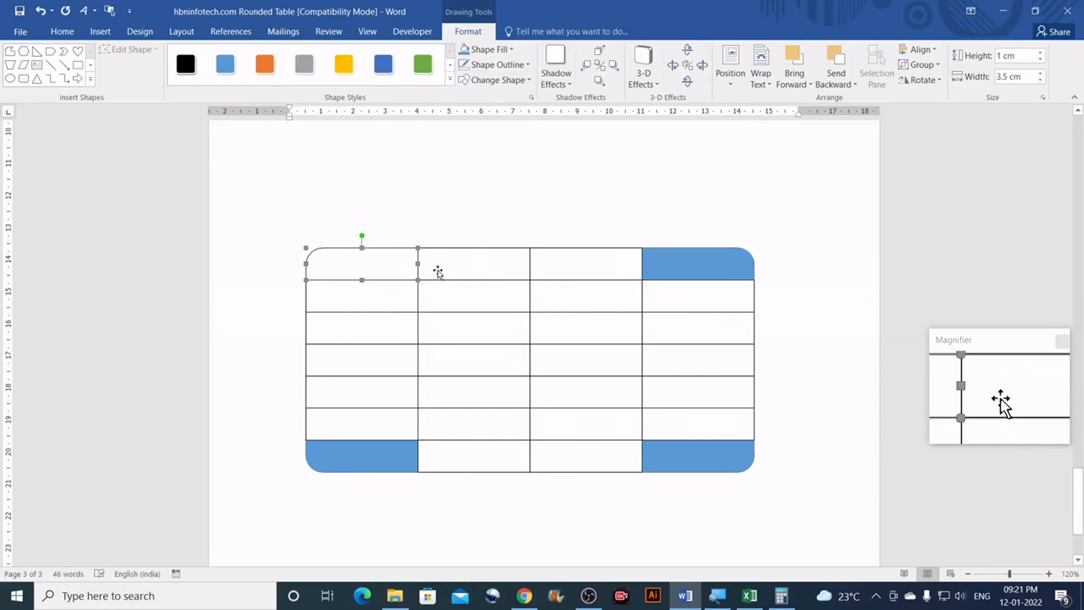
Step: Set the large rounded outline shape to No Fill so all four blue corner pieces show
{"action": "left_click", "coordinate": [461, 227]}
{"action": "scroll", "coordinate": [461, 227], "scroll_direction": "down", "scroll_amount": 5}
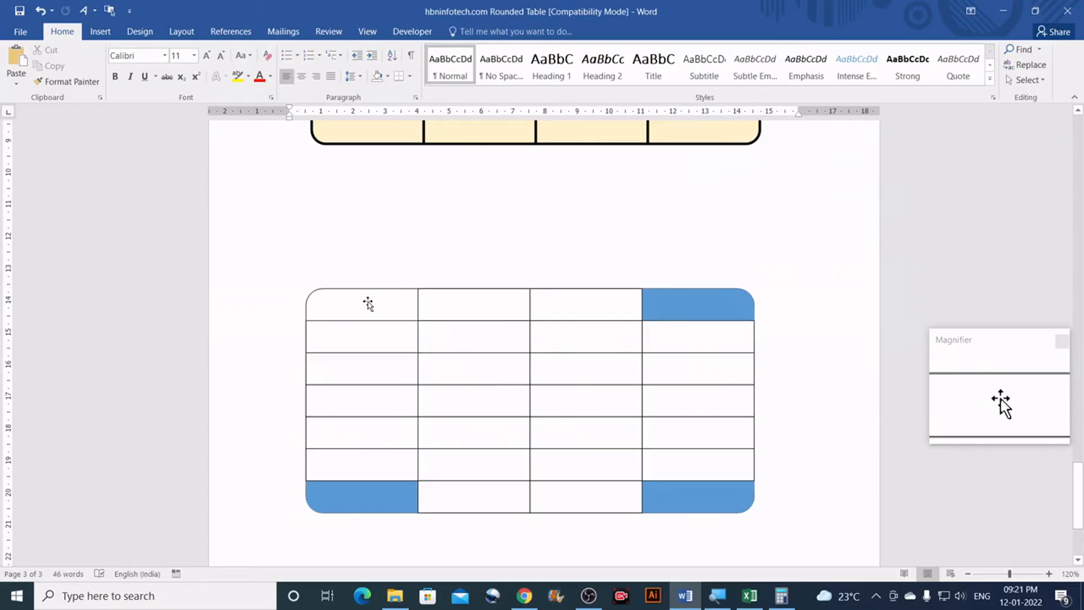
{"action": "left_click_drag", "start_coordinate": [367, 304], "coordinate": [380, 257]}
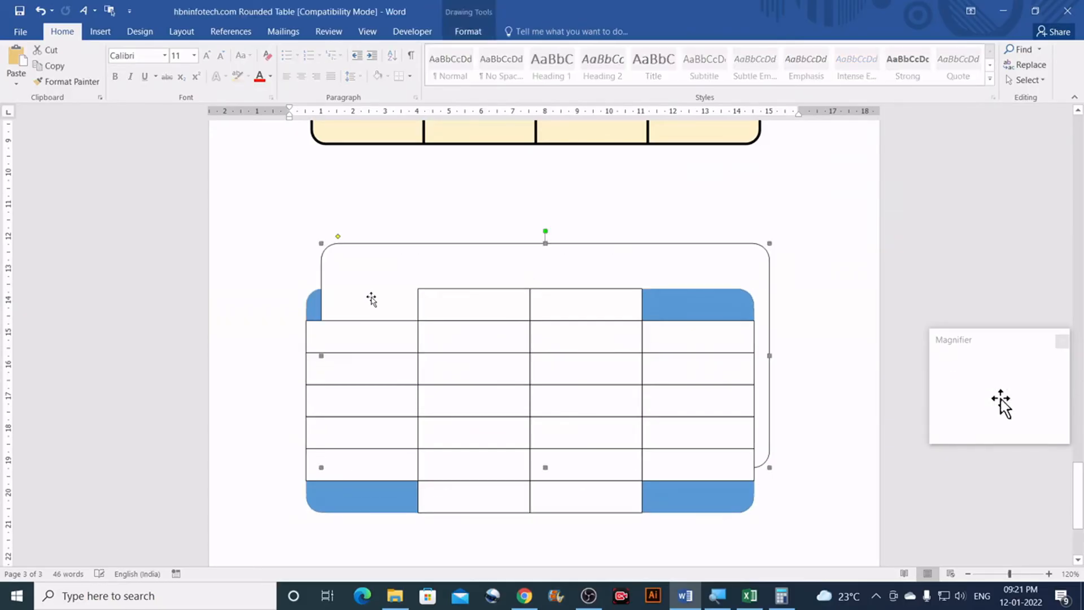
{"action": "key", "text": "ctrl+z"}
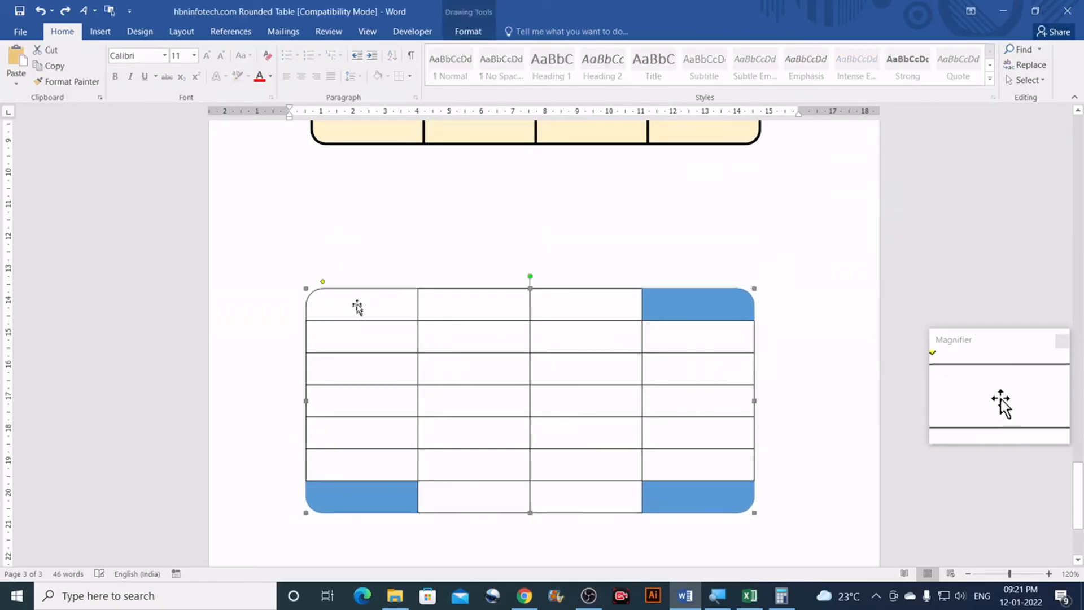
{"action": "left_click", "coordinate": [470, 34]}
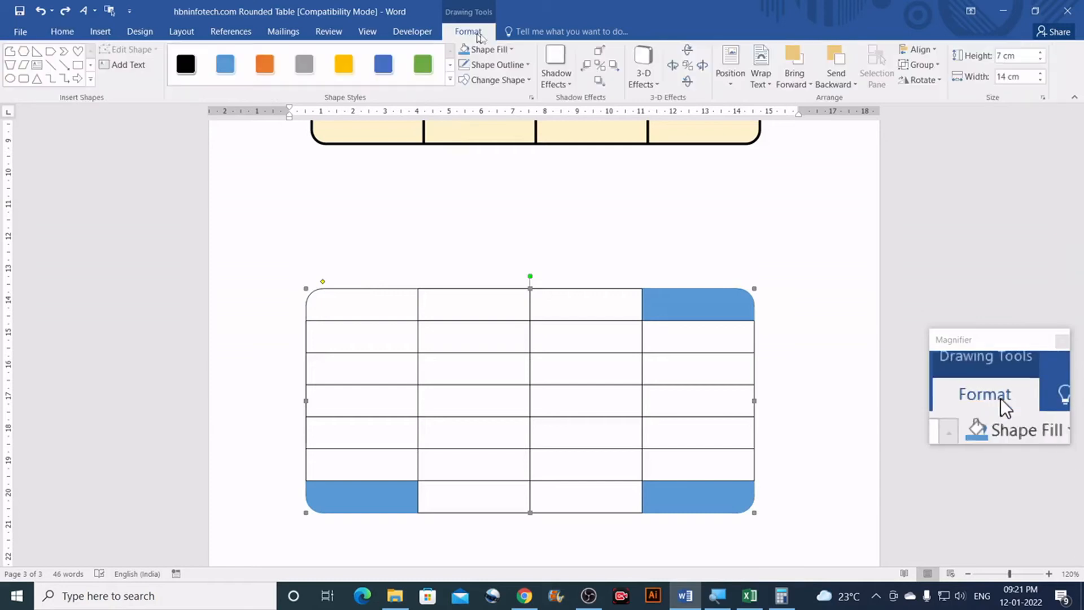
{"action": "left_click", "coordinate": [511, 51]}
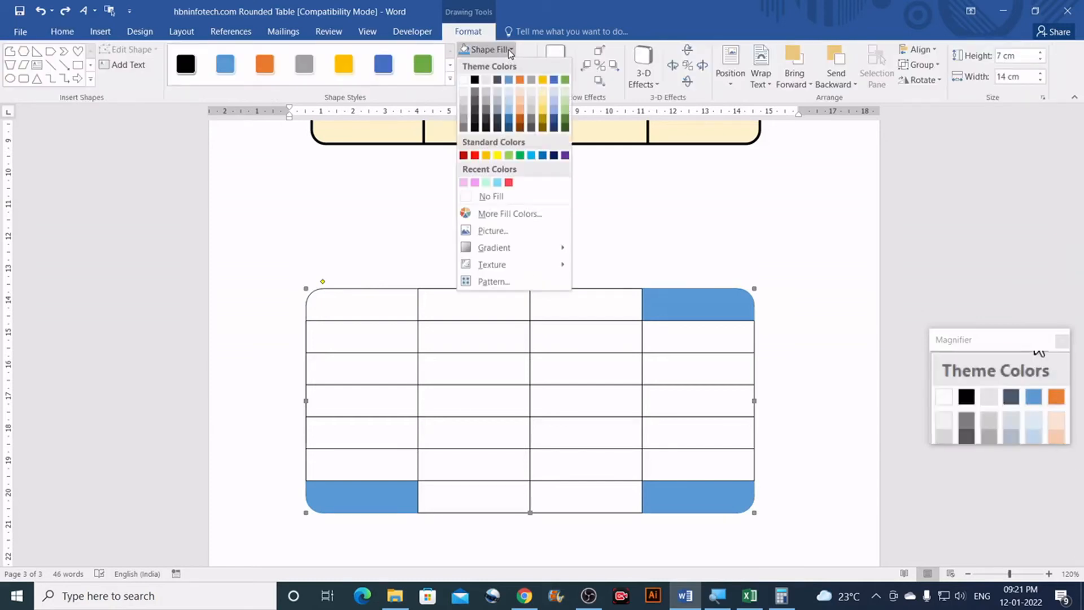
{"action": "left_click", "coordinate": [491, 198]}
{"action": "key", "text": "ctrl+z"}
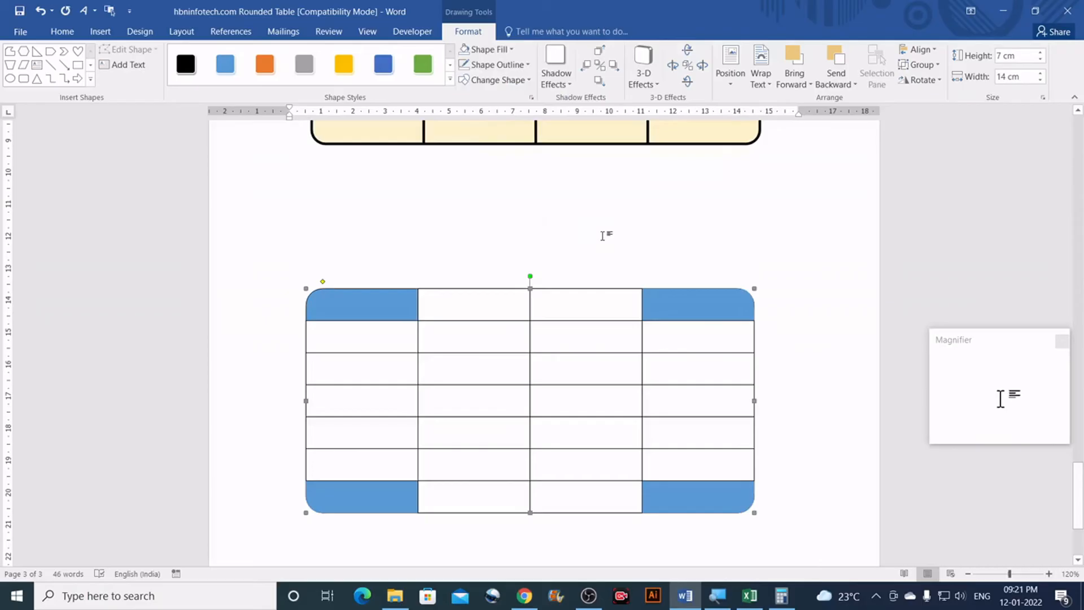
{"action": "left_click", "coordinate": [602, 236]}
{"action": "scroll", "coordinate": [602, 236], "scroll_direction": "down", "scroll_amount": 4}
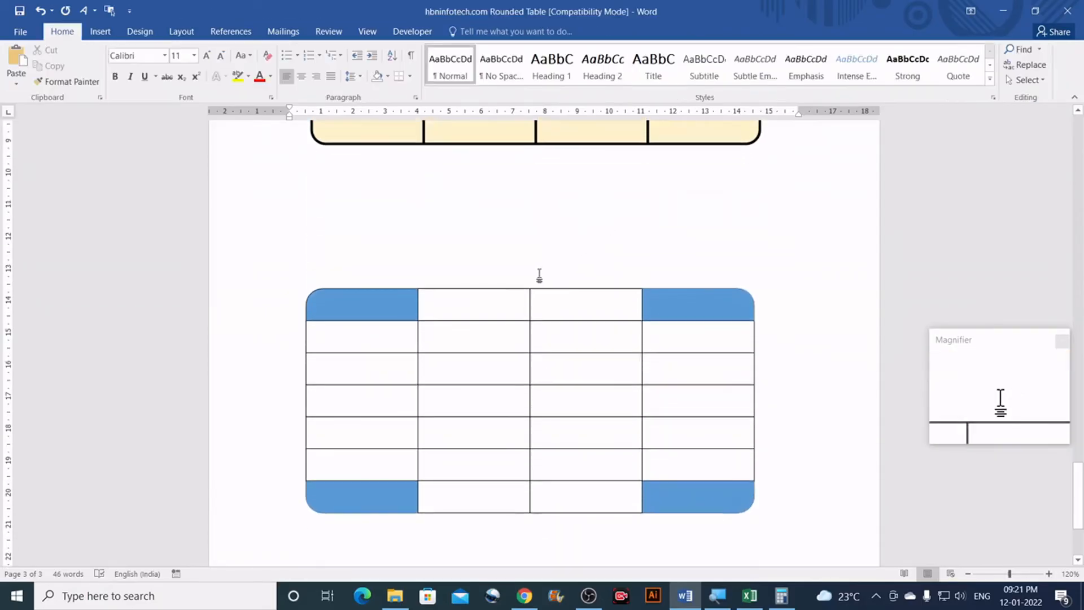
{"action": "left_click", "coordinate": [696, 305]}
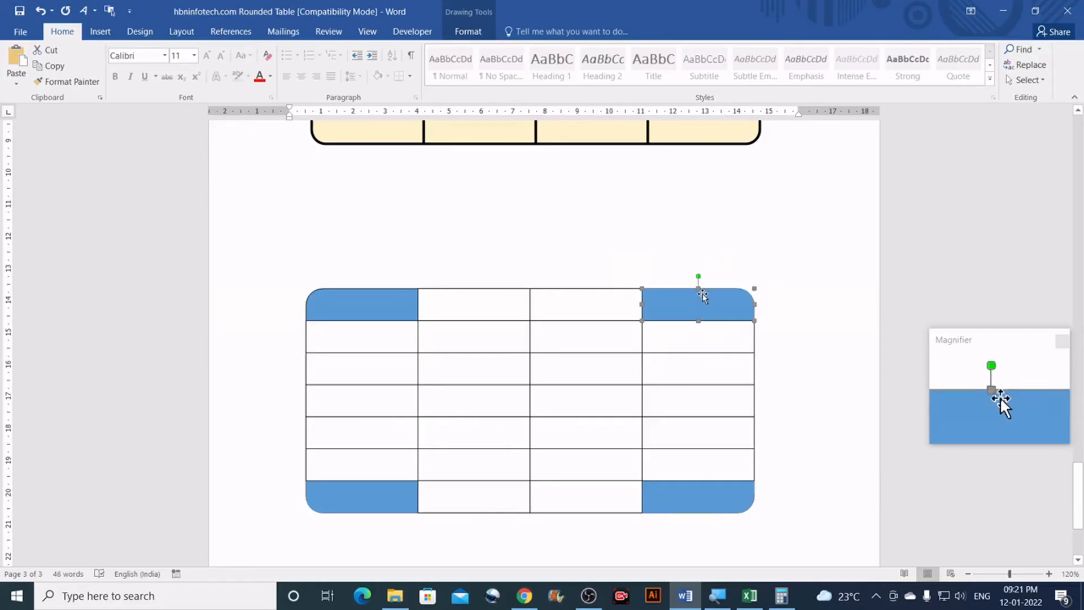
Step: Send the top-right, bottom-right and bottom-left blue corner shapes to the back
{"action": "left_click", "coordinate": [468, 31]}
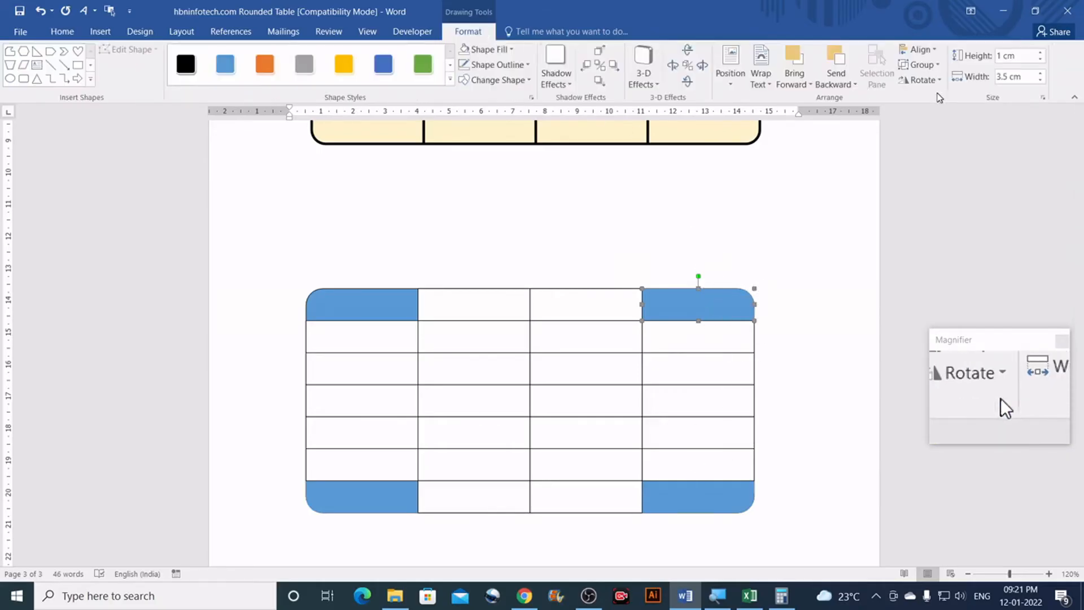
{"action": "left_click", "coordinate": [840, 84]}
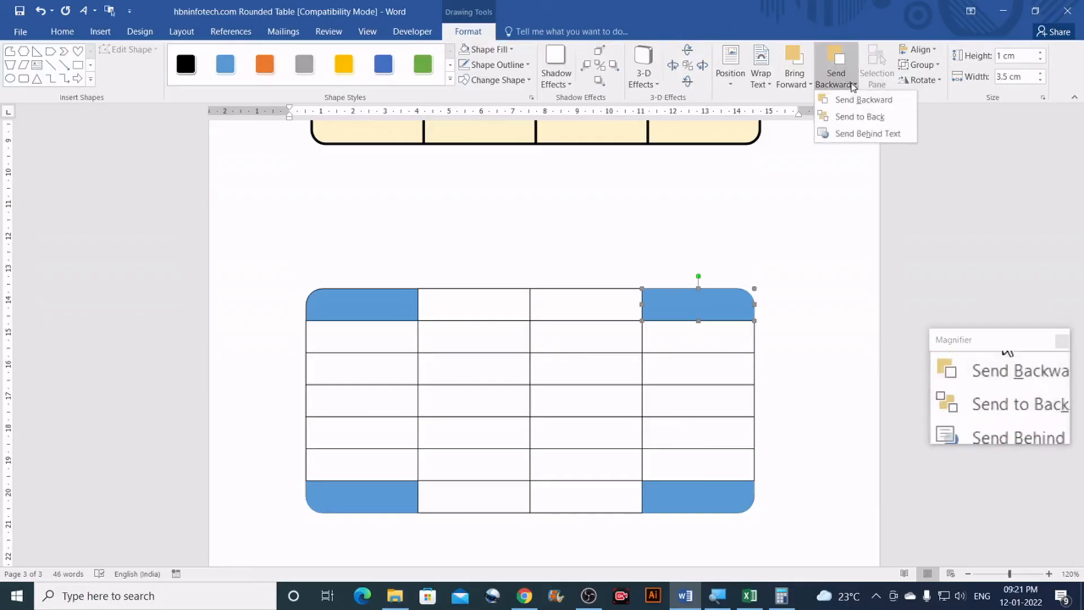
{"action": "left_click", "coordinate": [858, 123]}
{"action": "scroll", "coordinate": [840, 249], "scroll_direction": "down", "scroll_amount": 3}
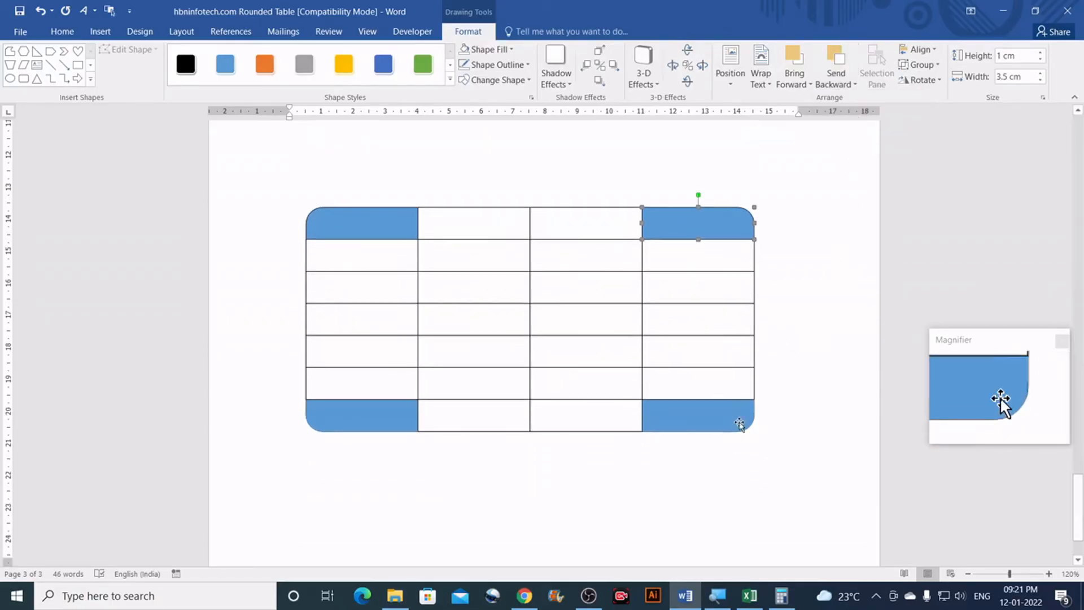
{"action": "left_click", "coordinate": [734, 422]}
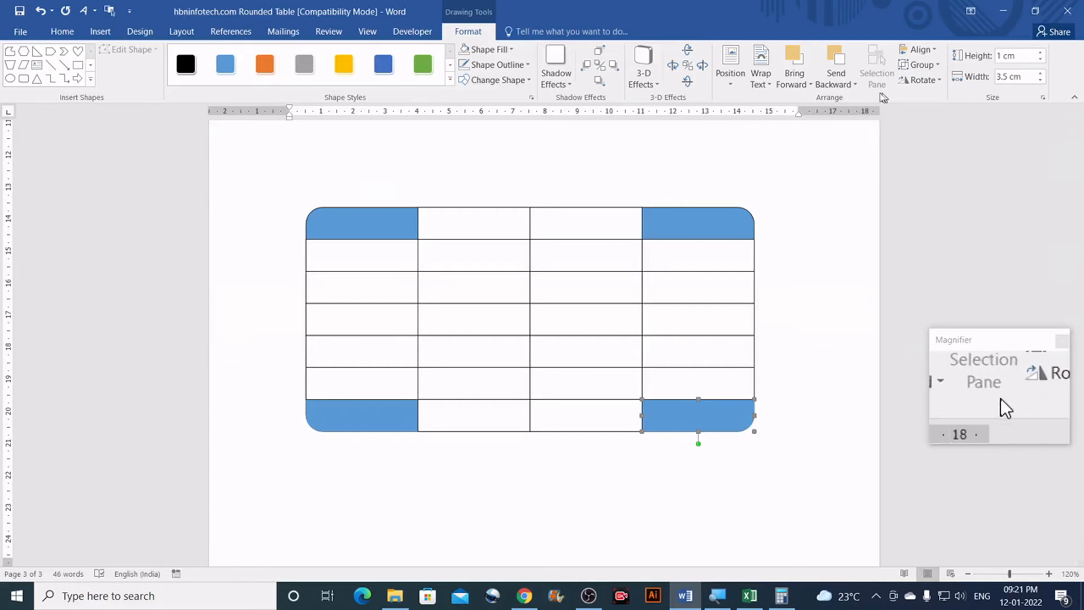
{"action": "left_click", "coordinate": [855, 86]}
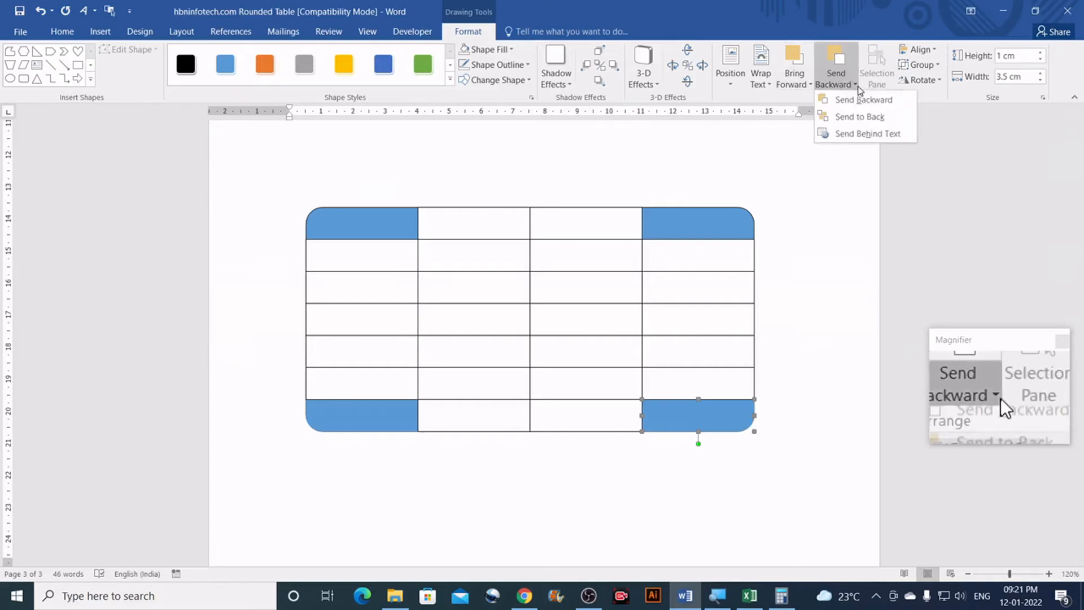
{"action": "left_click", "coordinate": [858, 117]}
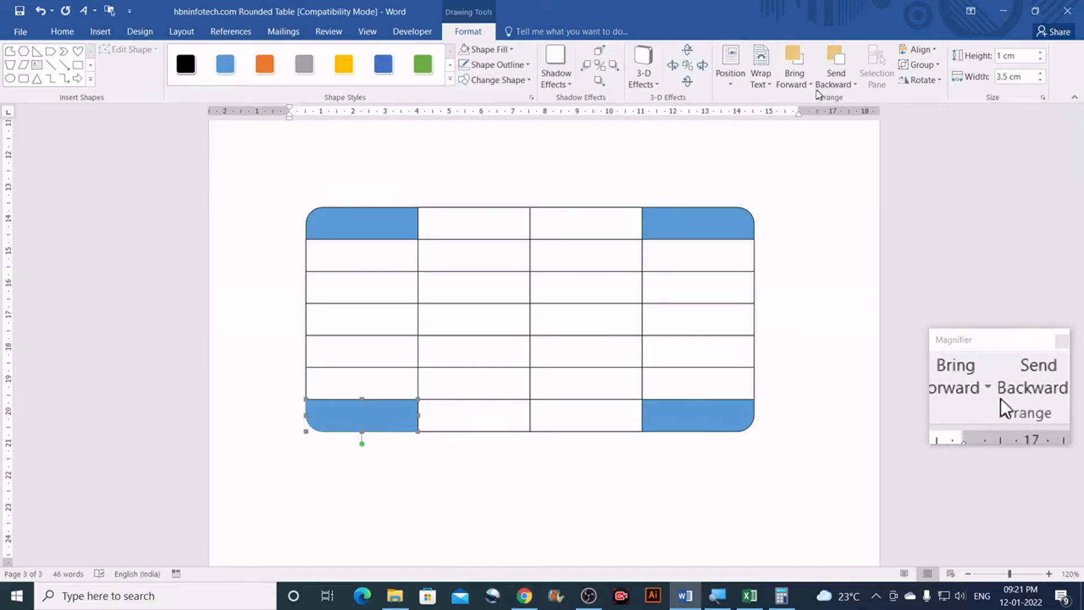
{"action": "left_click", "coordinate": [855, 84]}
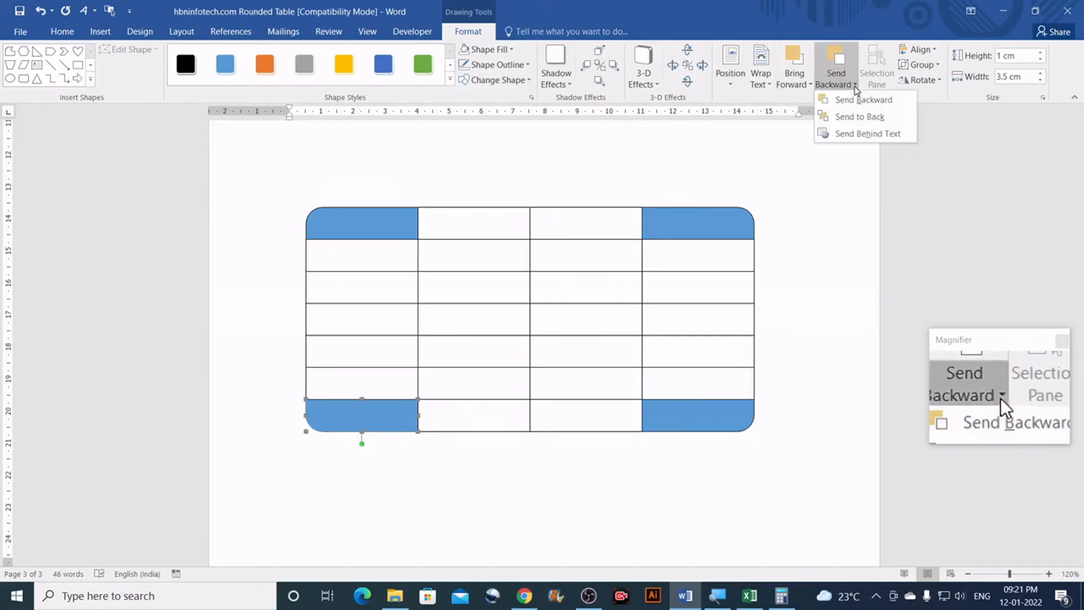
{"action": "left_click", "coordinate": [860, 117]}
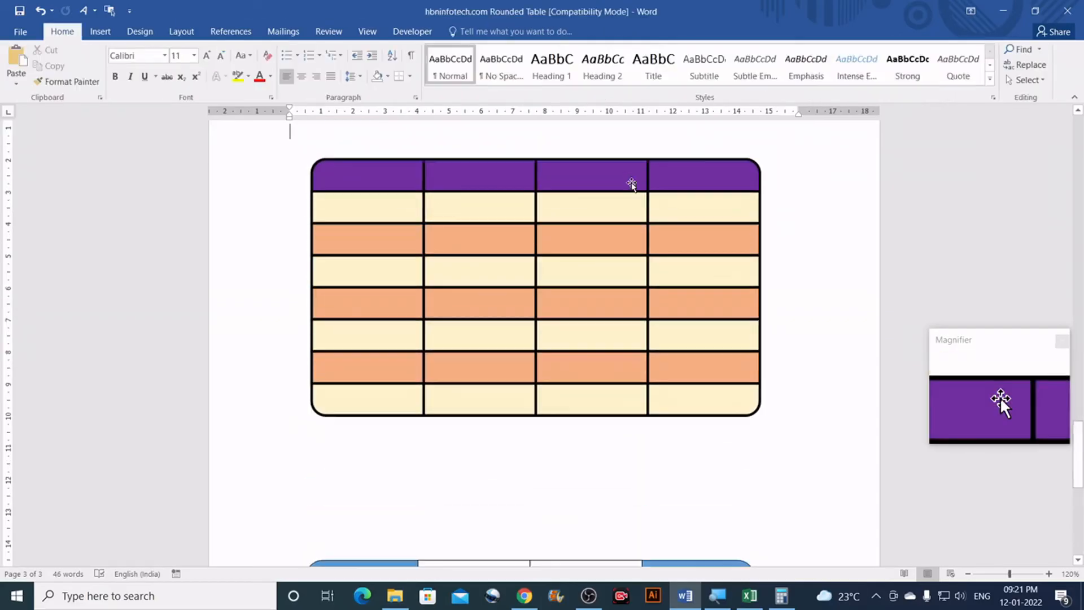
{"action": "scroll", "coordinate": [631, 182], "scroll_direction": "down", "scroll_amount": 10}
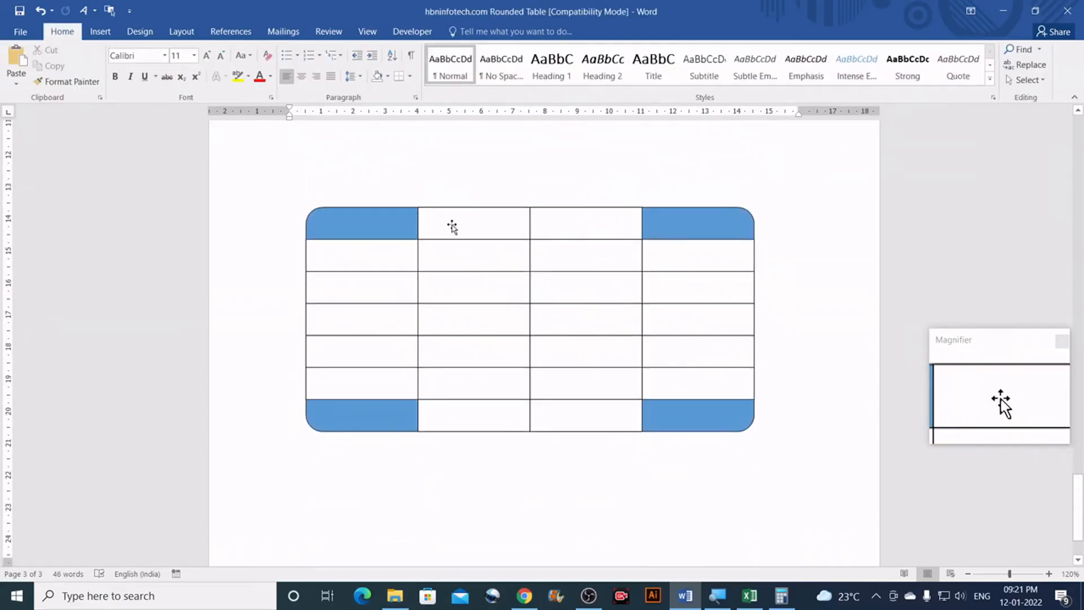
{"action": "left_click", "coordinate": [451, 226]}
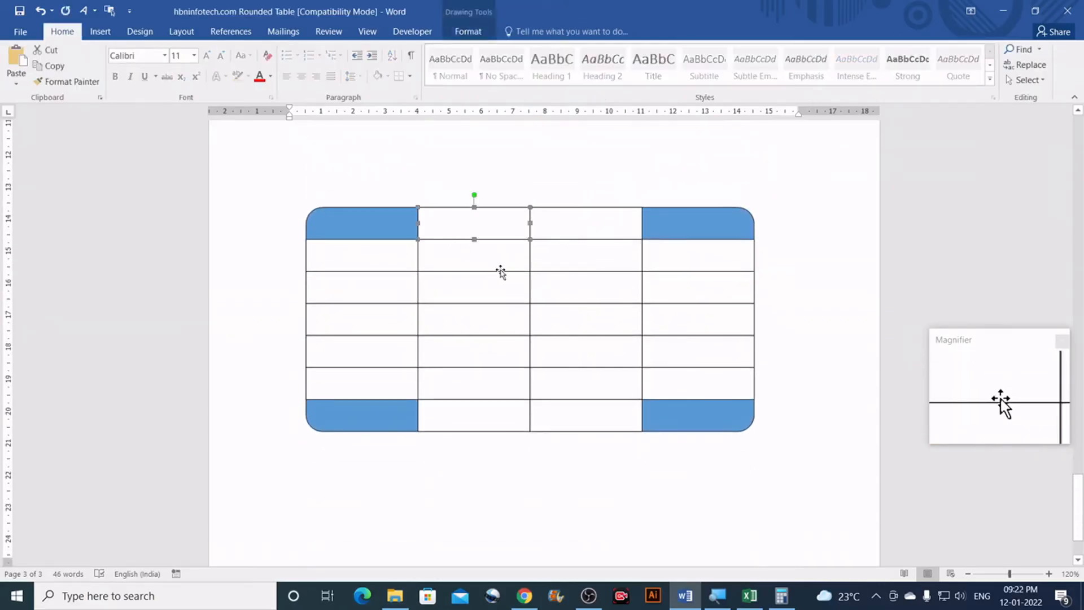
{"action": "scroll", "coordinate": [471, 277], "scroll_direction": "up", "scroll_amount": 7}
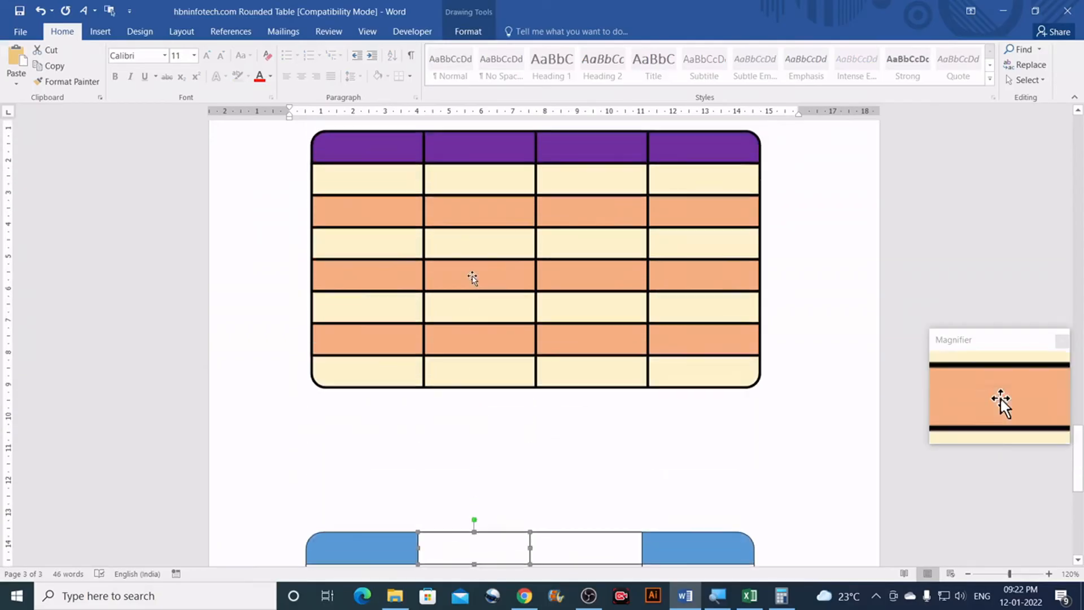
{"action": "scroll", "coordinate": [400, 165], "scroll_direction": "up", "scroll_amount": 3}
{"action": "scroll", "coordinate": [430, 215], "scroll_direction": "up", "scroll_amount": 15}
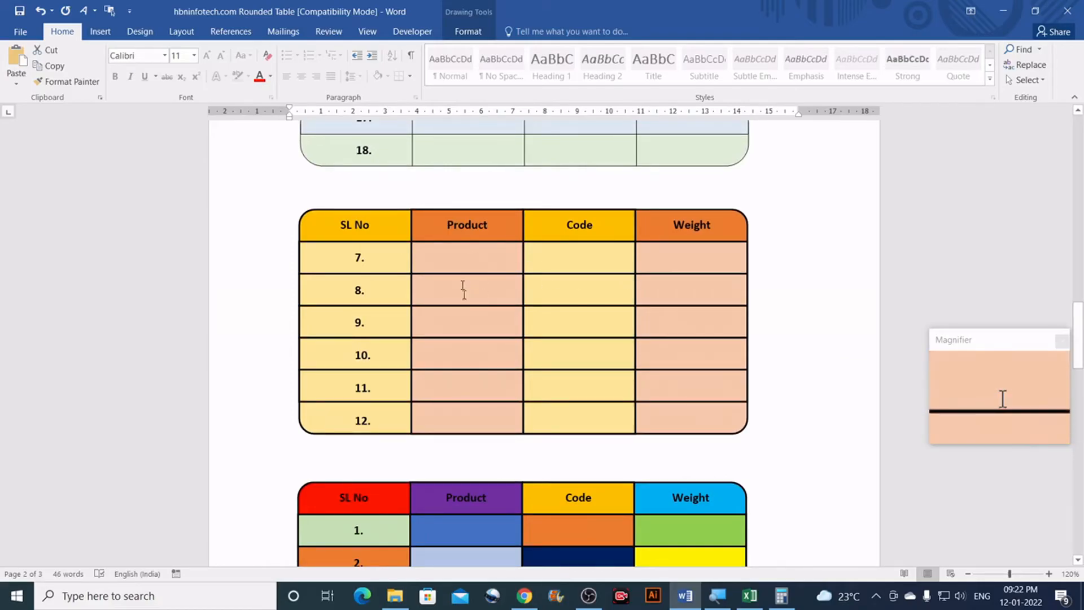
{"action": "scroll", "coordinate": [565, 296], "scroll_direction": "down", "scroll_amount": 3}
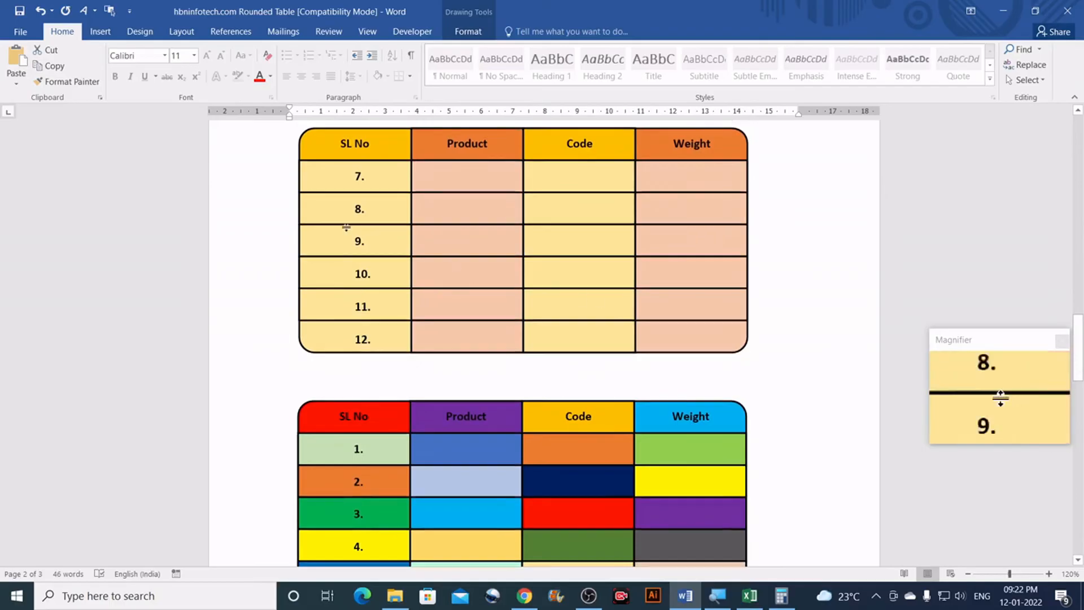
{"action": "scroll", "coordinate": [573, 405], "scroll_direction": "down", "scroll_amount": 15}
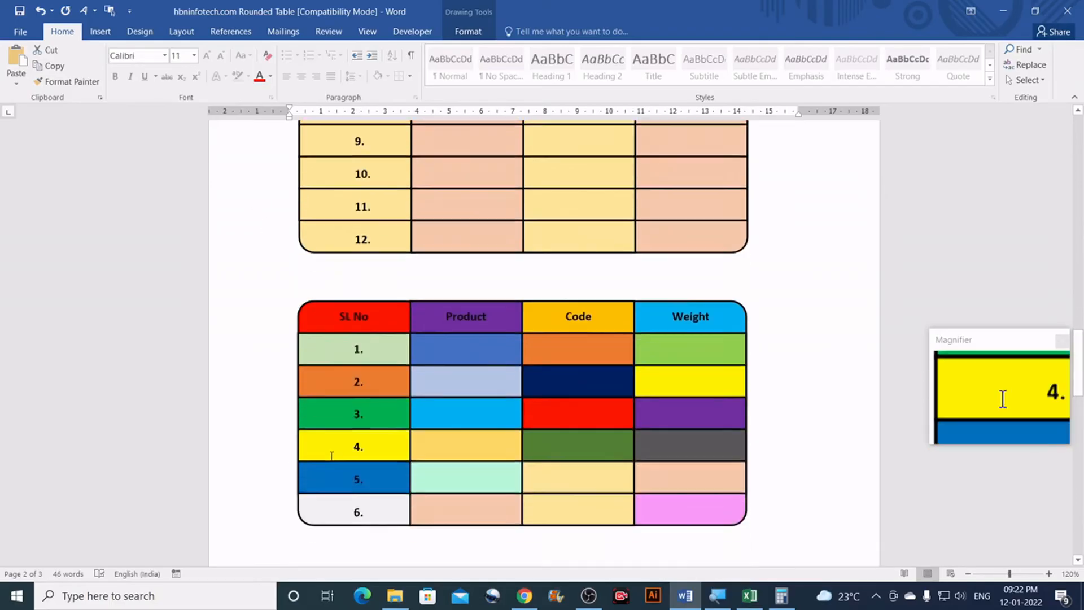
{"action": "scroll", "coordinate": [572, 406], "scroll_direction": "down", "scroll_amount": 20}
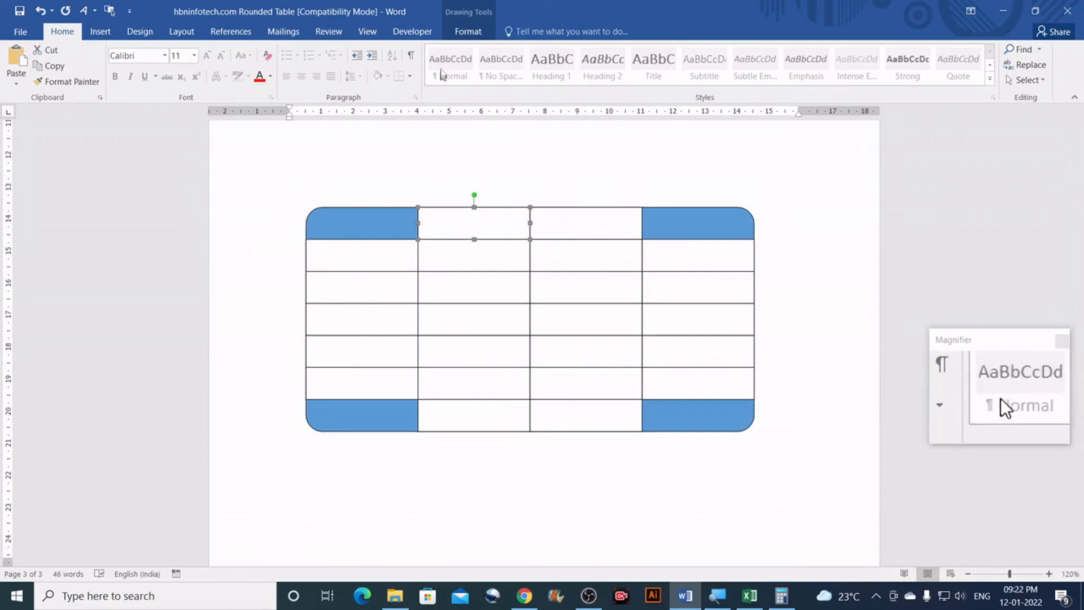
Step: Fill the second and third top-row cells and the top-right corner piece with dark blue and blue
{"action": "left_click", "coordinate": [468, 32]}
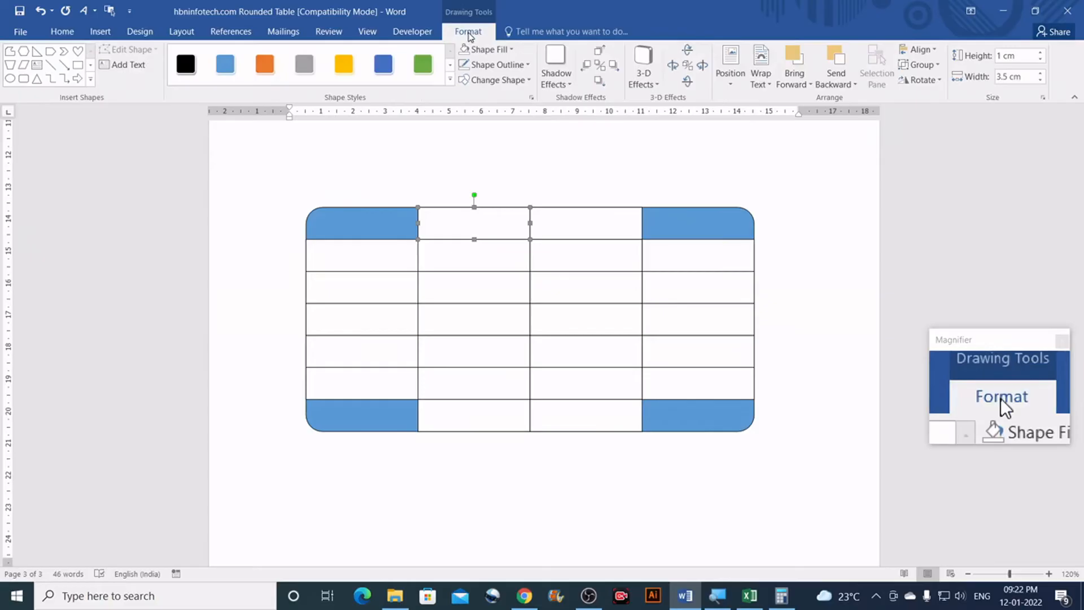
{"action": "left_click", "coordinate": [510, 51]}
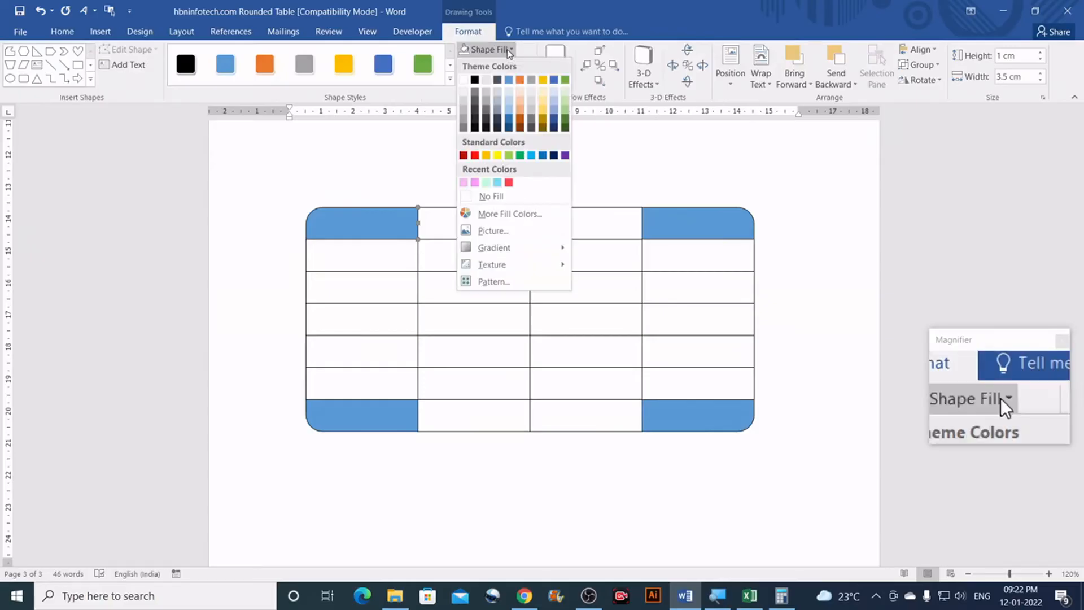
{"action": "left_click", "coordinate": [553, 80]}
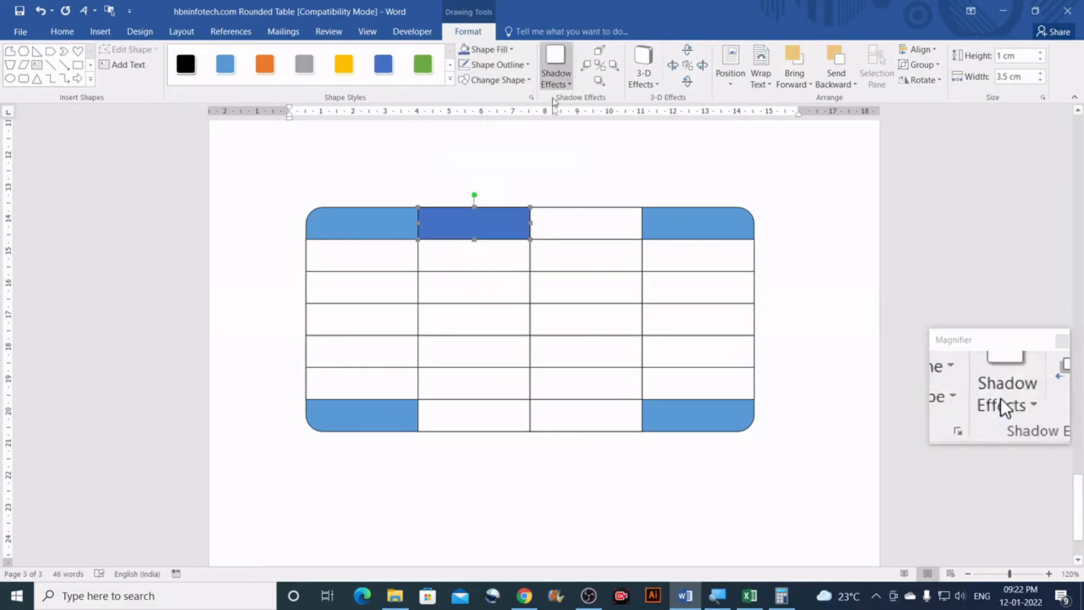
{"action": "left_click", "coordinate": [558, 227]}
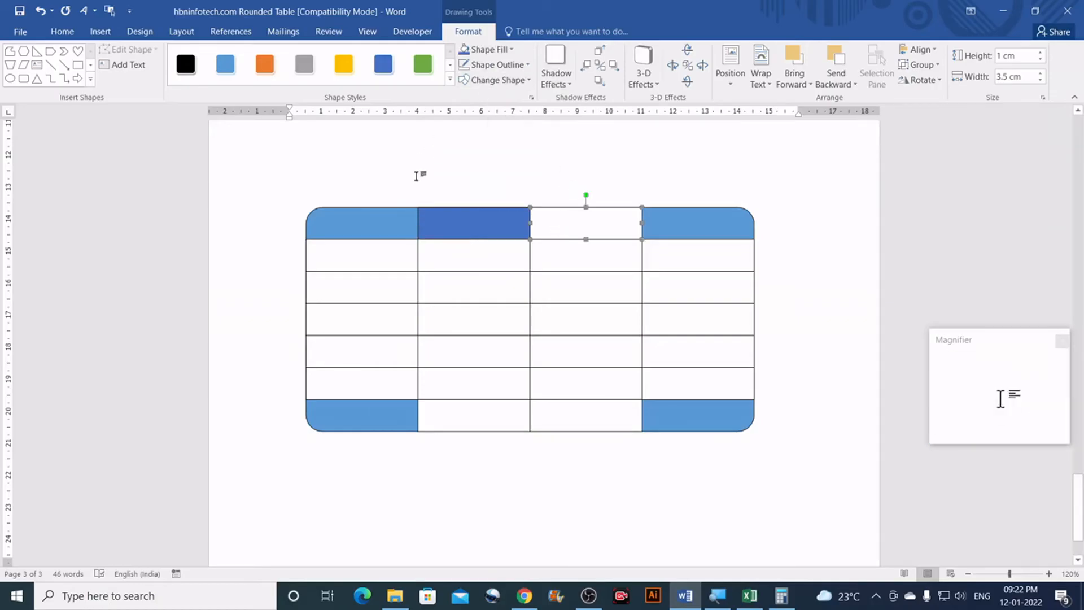
{"action": "left_click", "coordinate": [501, 50]}
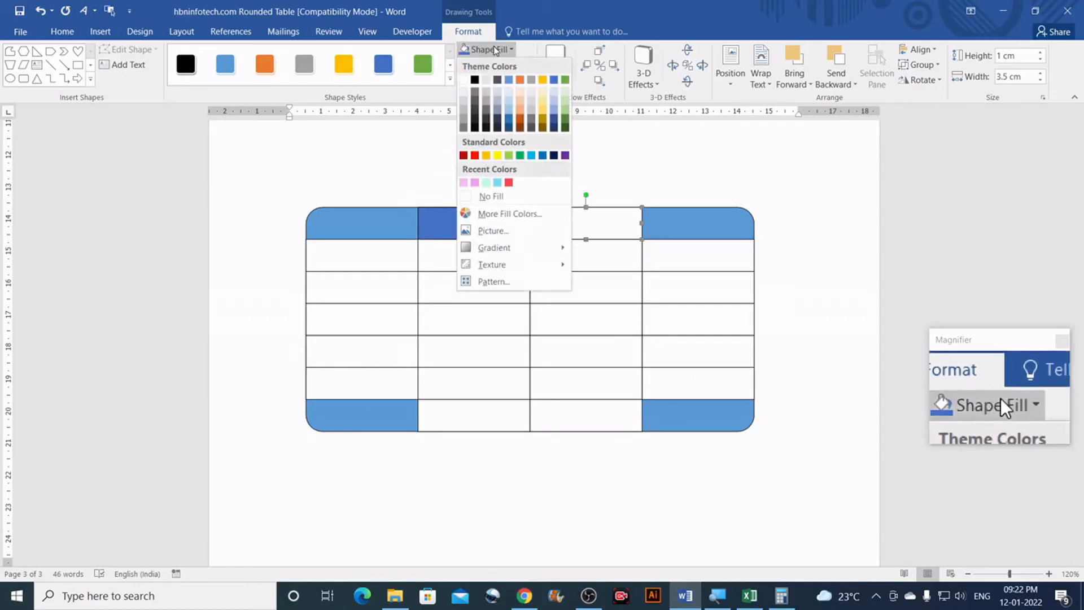
{"action": "left_click", "coordinate": [510, 80]}
{"action": "left_click", "coordinate": [646, 209]}
{"action": "left_click", "coordinate": [494, 50]}
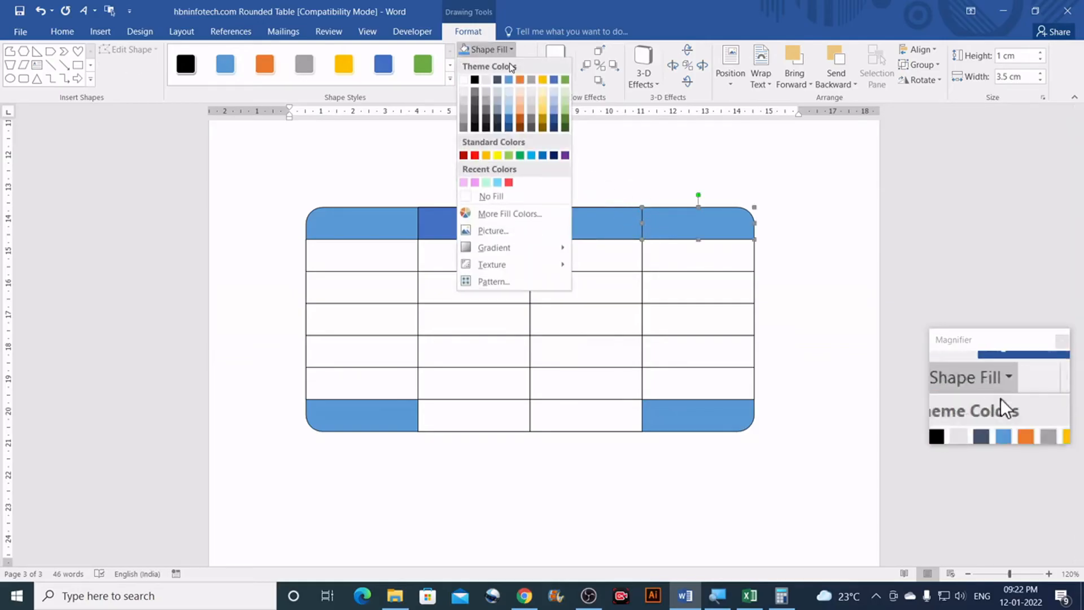
{"action": "left_click", "coordinate": [510, 121]}
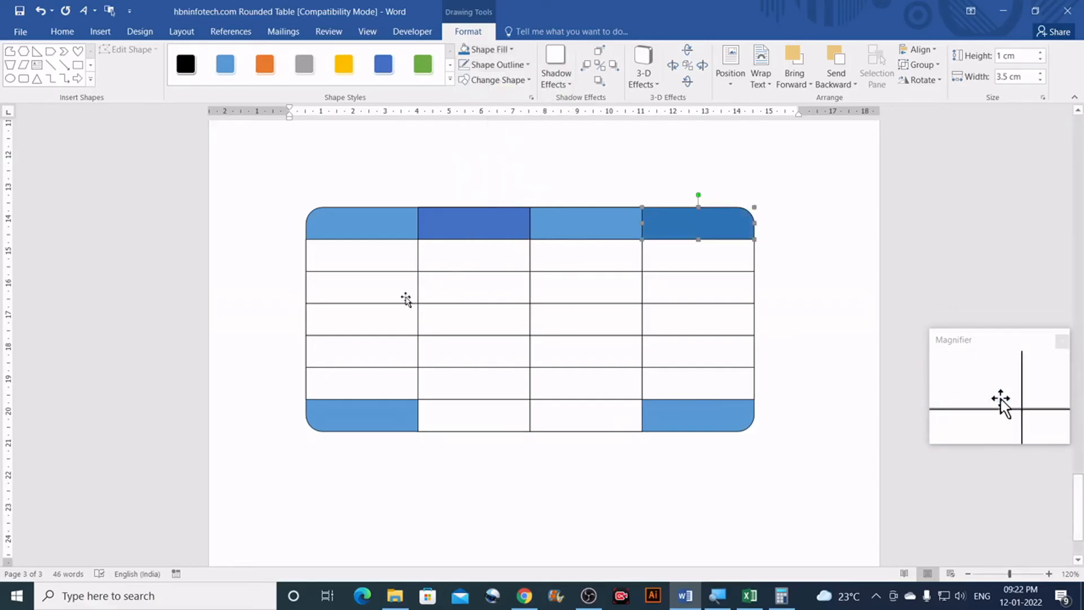
Step: Fill the first cell of row 2 light gold and the second cell light green
{"action": "left_click", "coordinate": [391, 266]}
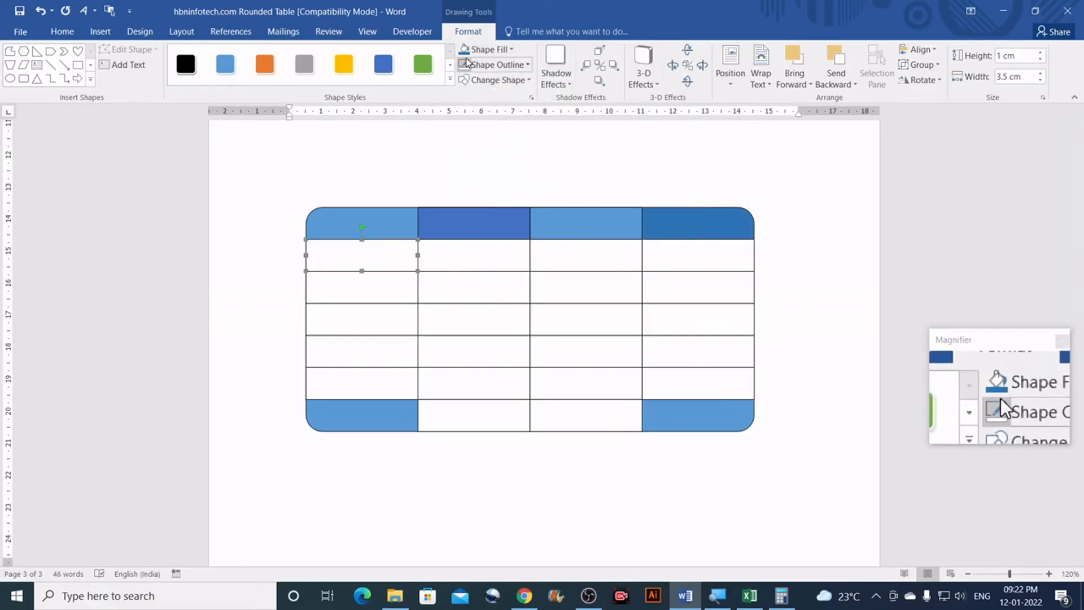
{"action": "left_click", "coordinate": [495, 55]}
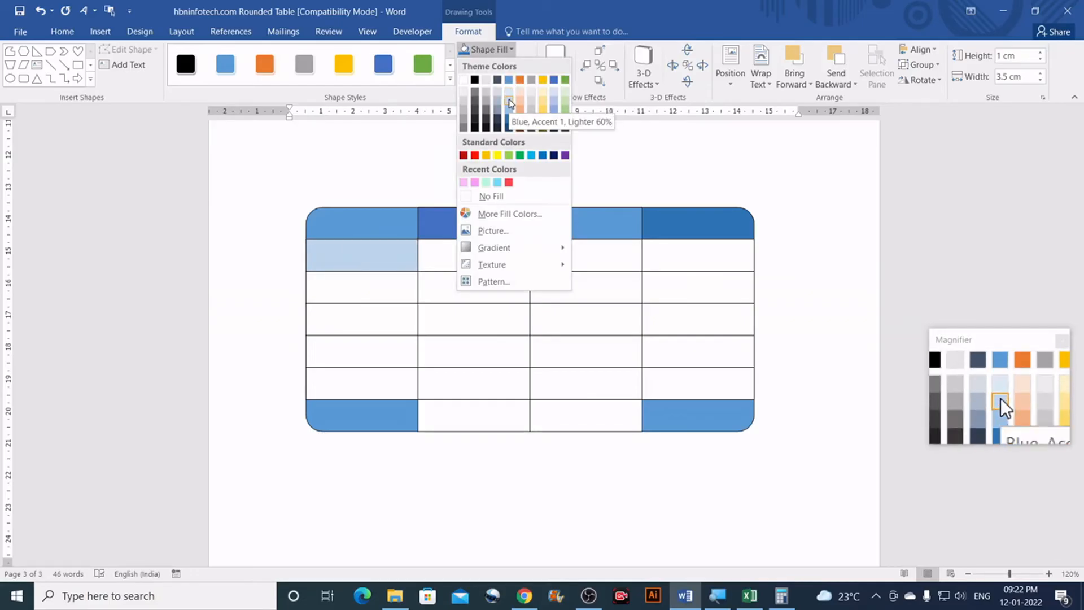
{"action": "left_click", "coordinate": [542, 100]}
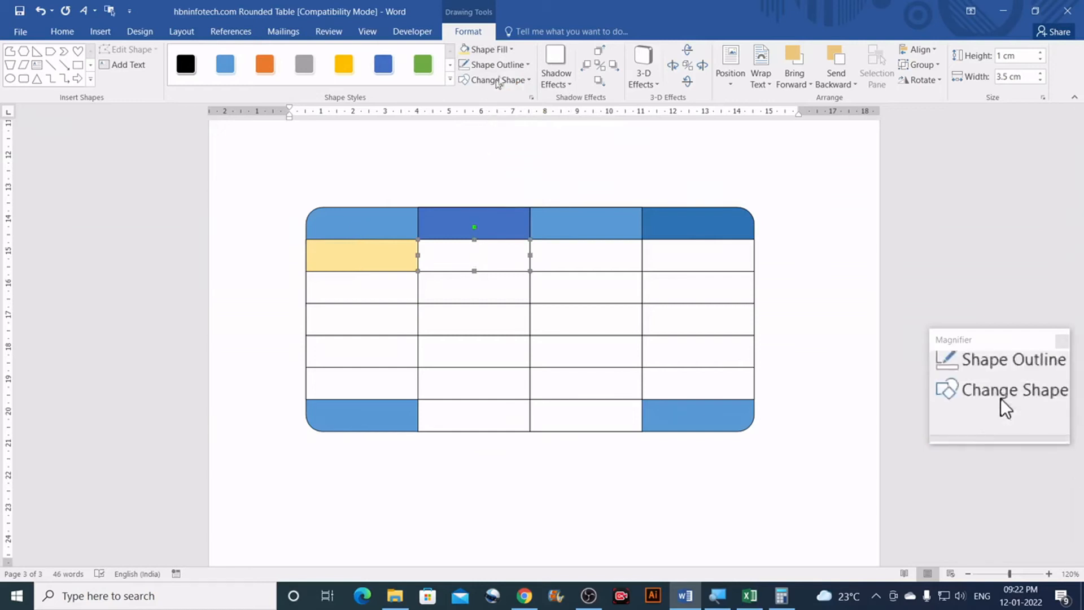
{"action": "left_click", "coordinate": [510, 51]}
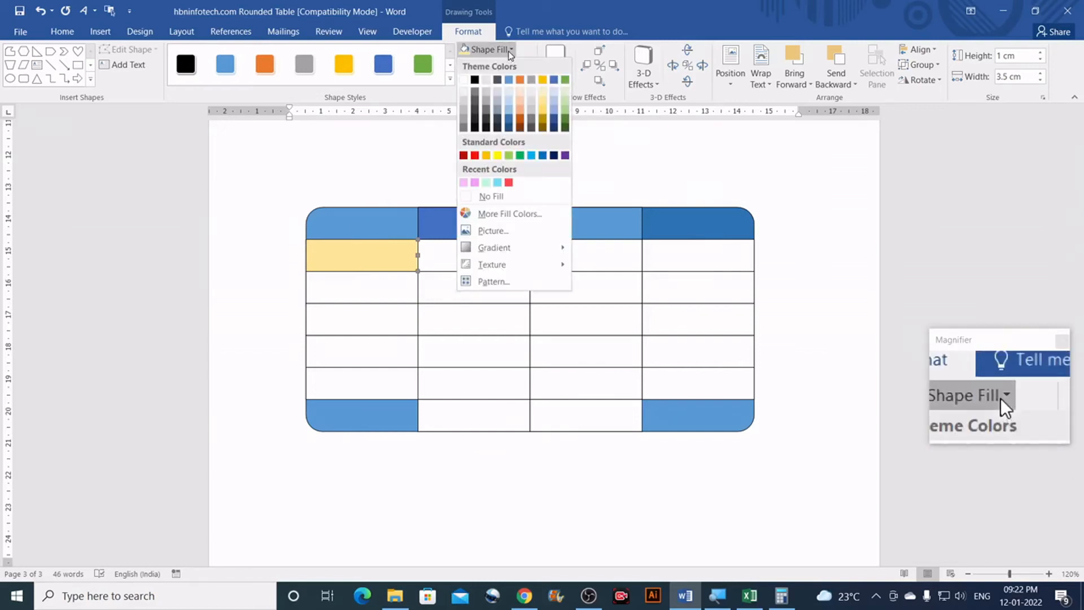
{"action": "left_click", "coordinate": [564, 100]}
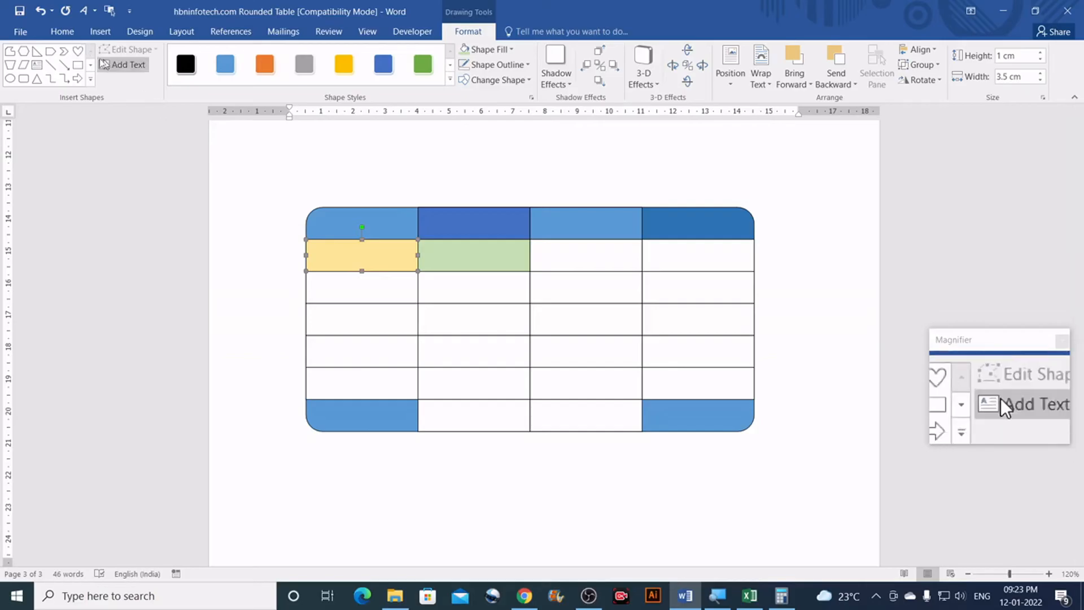
{"action": "left_click", "coordinate": [59, 33]}
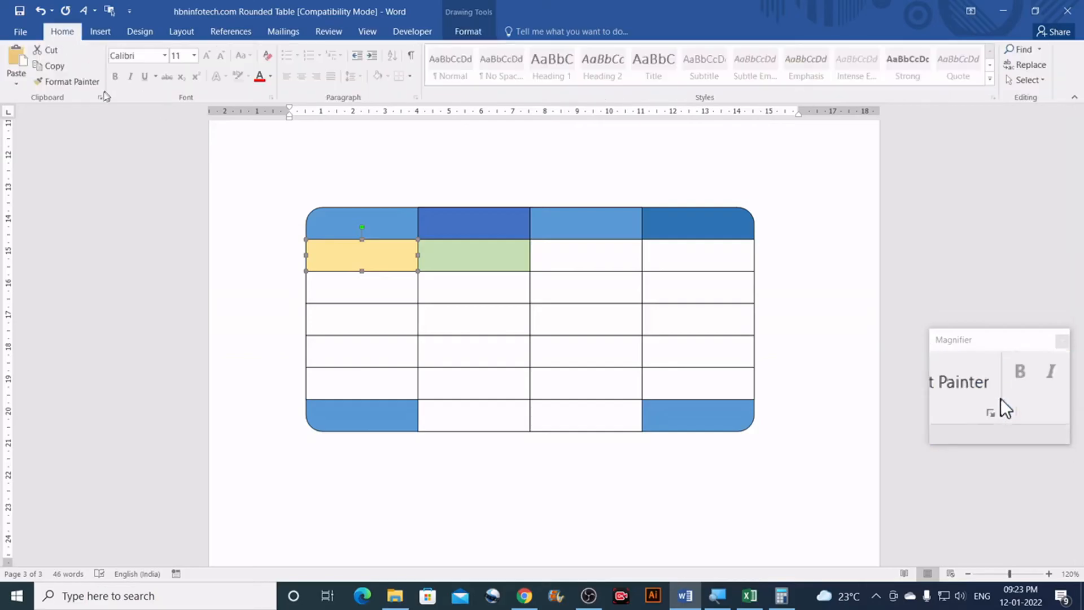
Step: Use Format Painter to copy the gold fill down column 1, including the bottom-left corner piece
{"action": "left_click", "coordinate": [72, 83]}
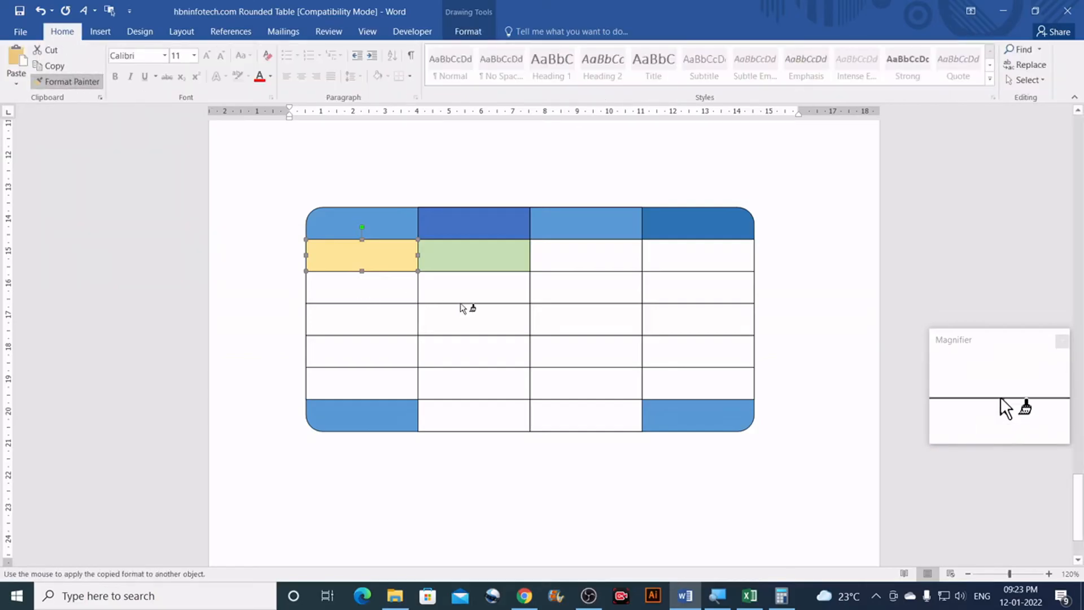
{"action": "left_click", "coordinate": [393, 296]}
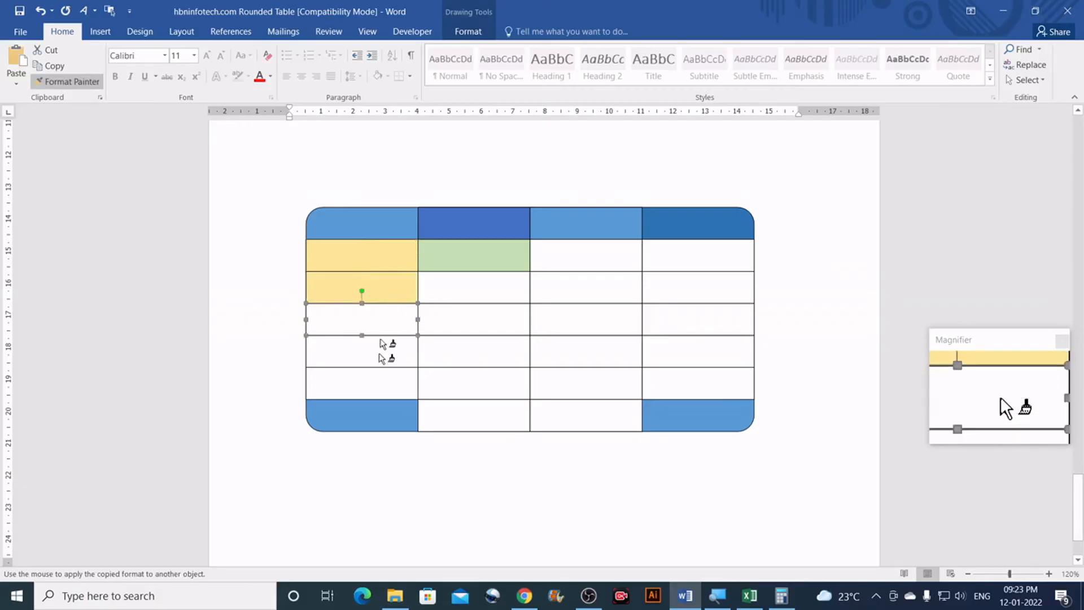
{"action": "left_click", "coordinate": [378, 332]}
{"action": "left_click", "coordinate": [377, 357]}
{"action": "left_click", "coordinate": [375, 387]}
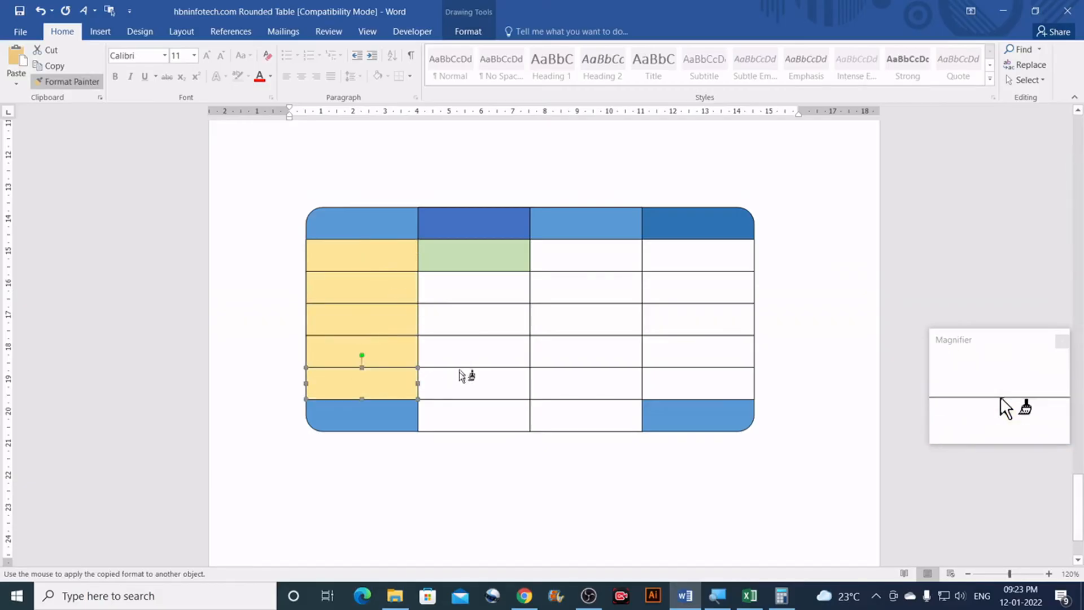
{"action": "left_click", "coordinate": [398, 423]}
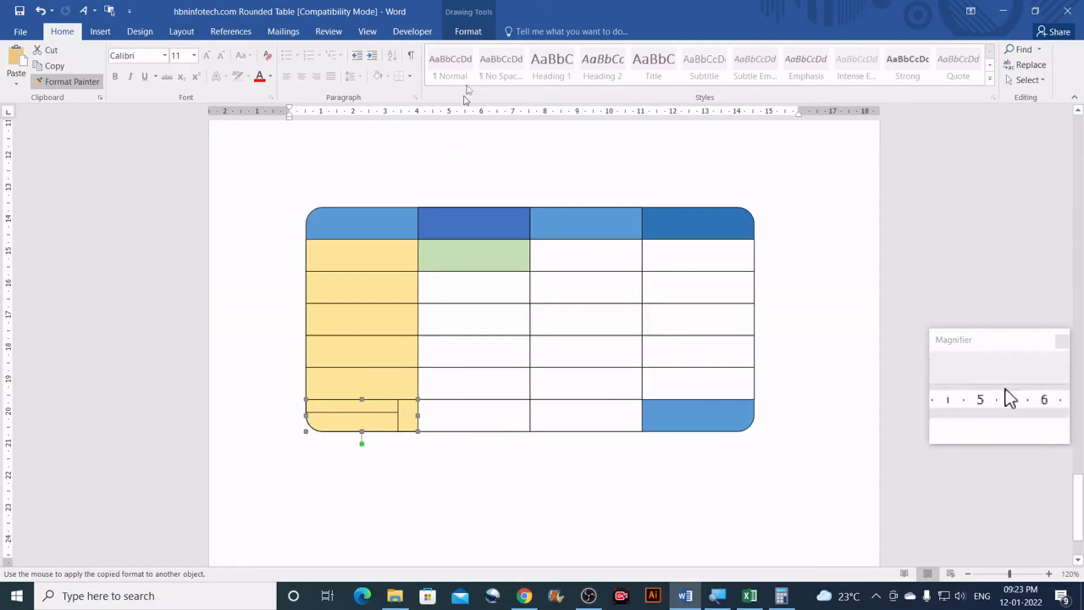
Step: Remove the outline from the bottom-left corner piece
{"action": "left_click", "coordinate": [468, 32]}
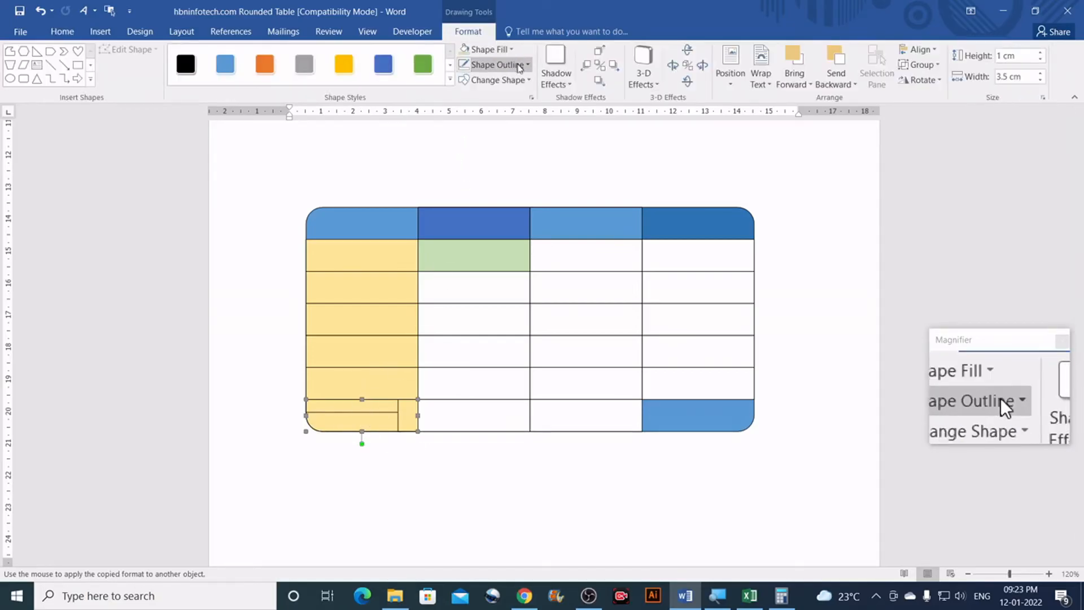
{"action": "left_click", "coordinate": [522, 66]}
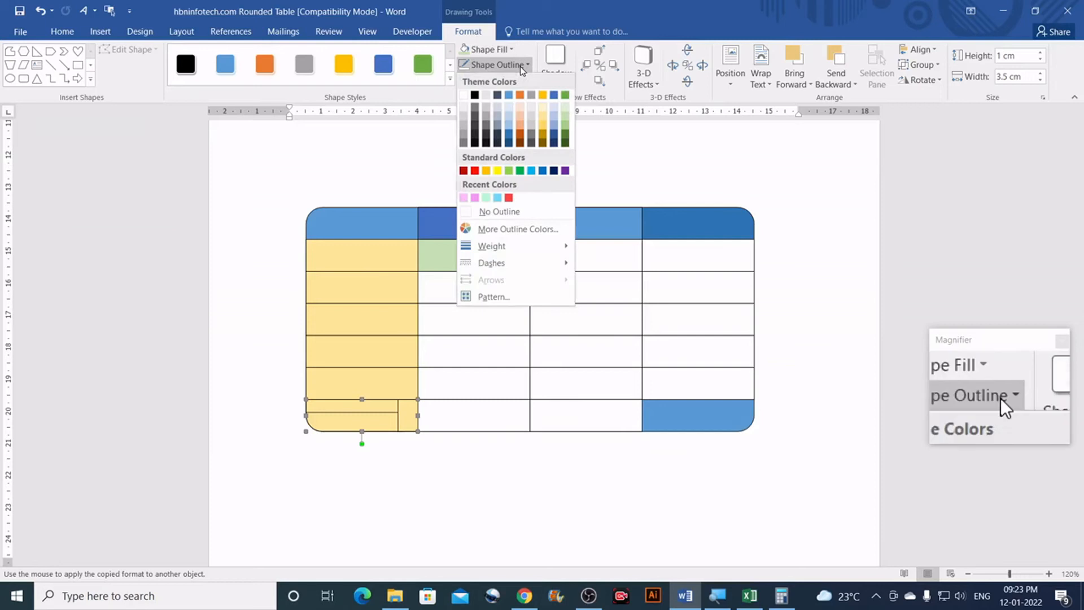
{"action": "left_click", "coordinate": [510, 213]}
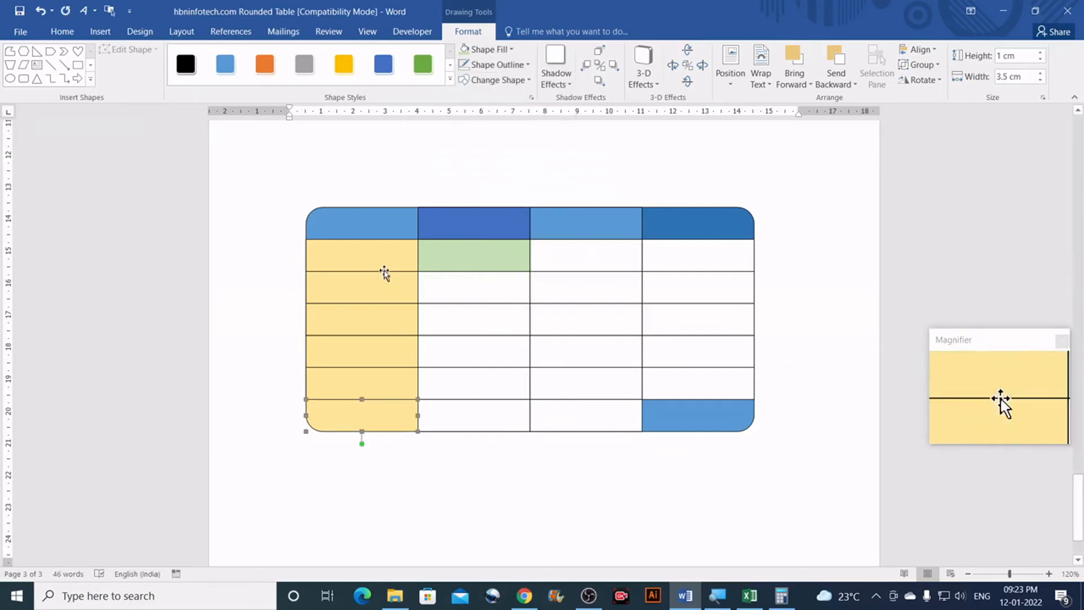
{"action": "left_click", "coordinate": [376, 253]}
{"action": "left_click", "coordinate": [63, 64]}
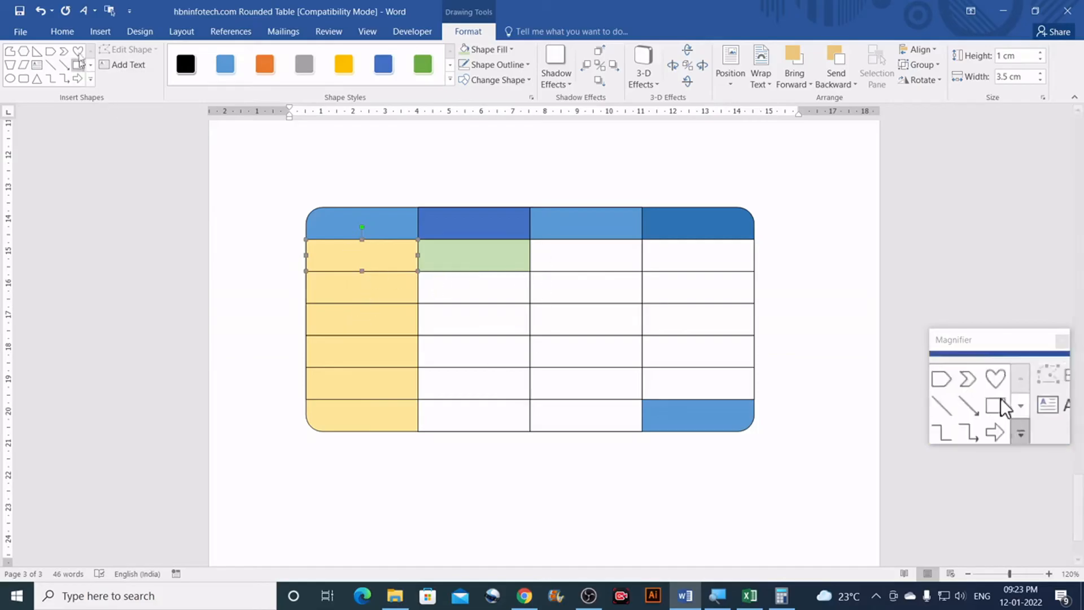
Step: Paint the gold fill down all of column 3, rows 2 through the bottom cell
{"action": "left_click", "coordinate": [63, 32]}
{"action": "left_click", "coordinate": [74, 83]}
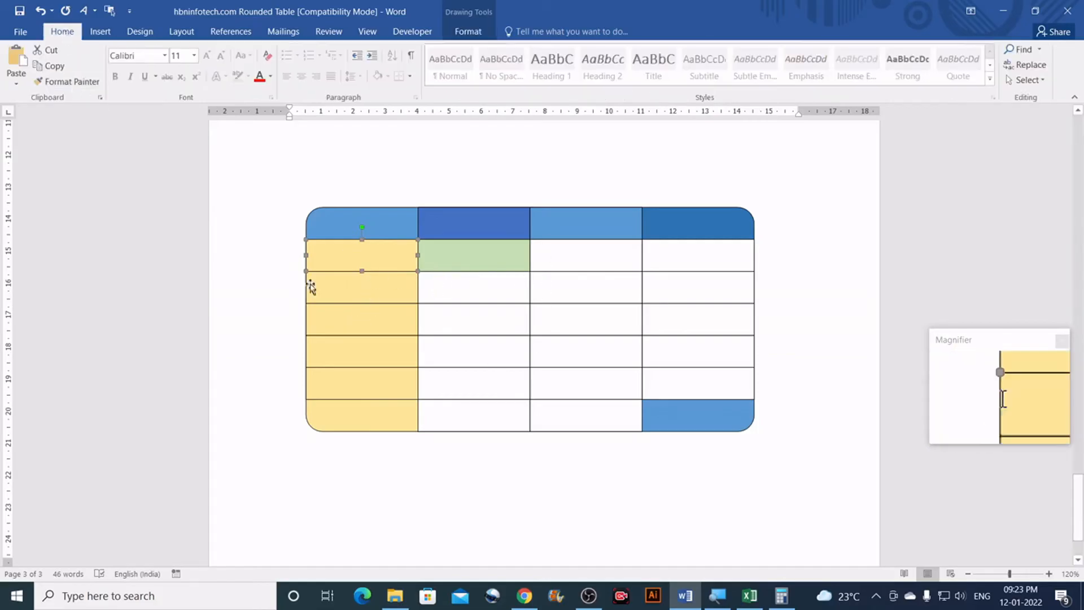
{"action": "left_click", "coordinate": [68, 82]}
{"action": "left_click", "coordinate": [585, 256]}
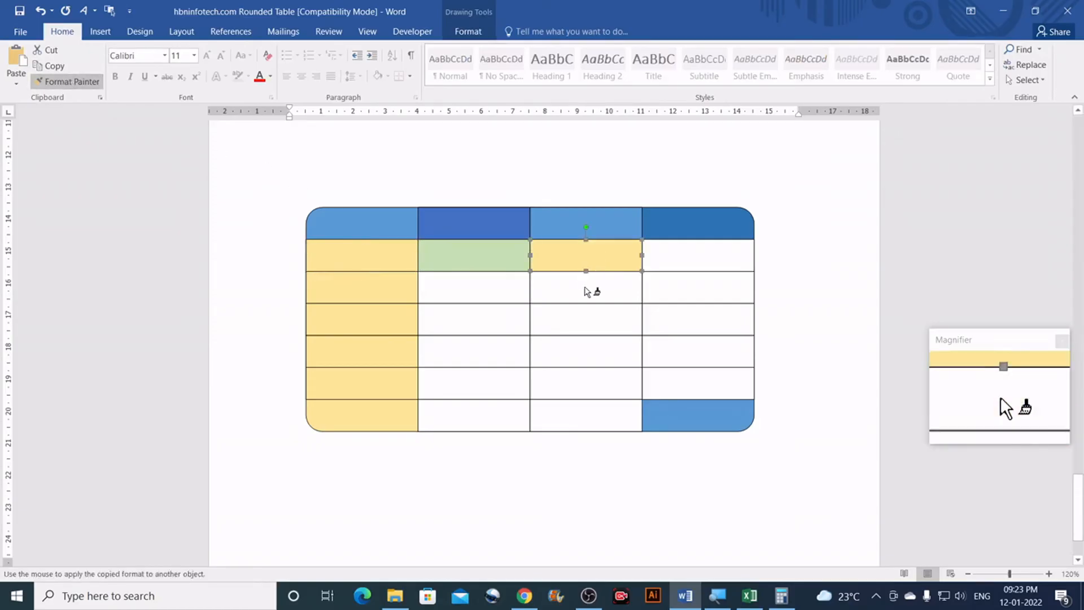
{"action": "left_click", "coordinate": [587, 289]}
{"action": "left_click", "coordinate": [586, 320]}
{"action": "left_click", "coordinate": [581, 352]}
{"action": "left_click", "coordinate": [574, 387]}
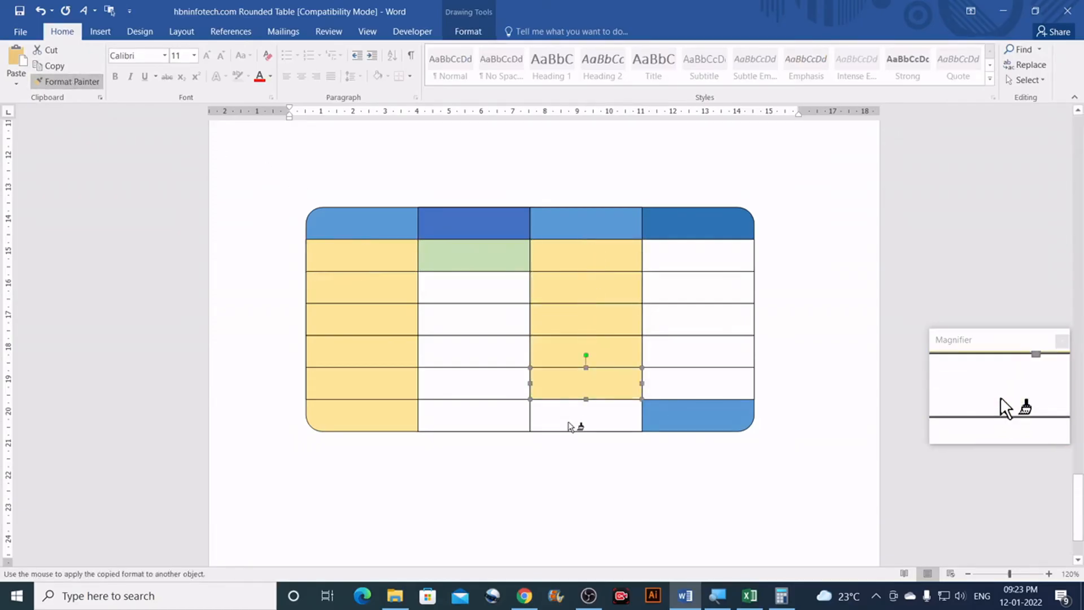
{"action": "left_click", "coordinate": [574, 421]}
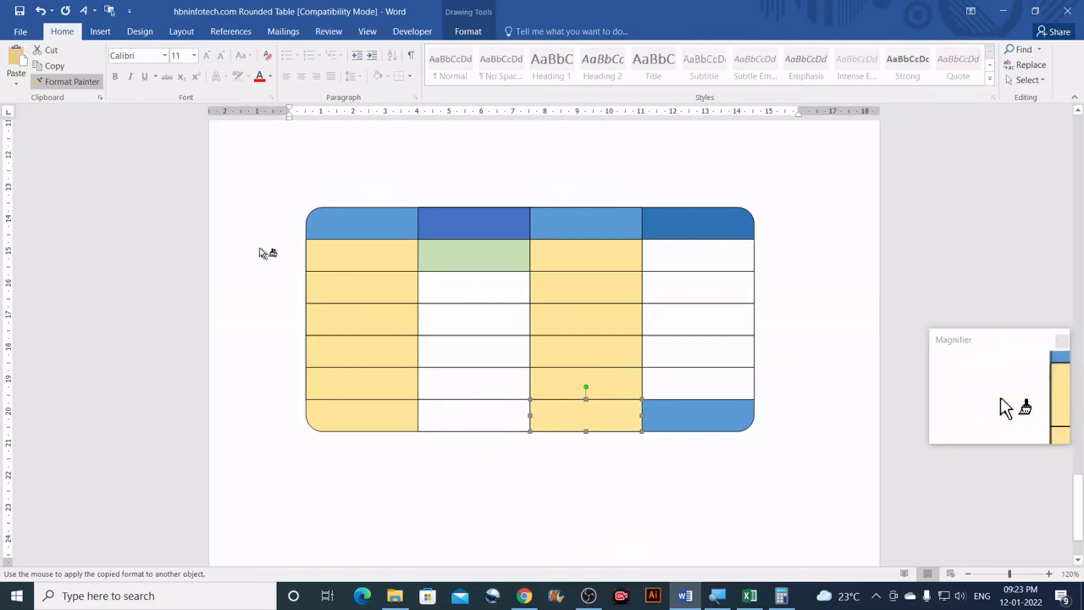
{"action": "key", "text": "Escape"}
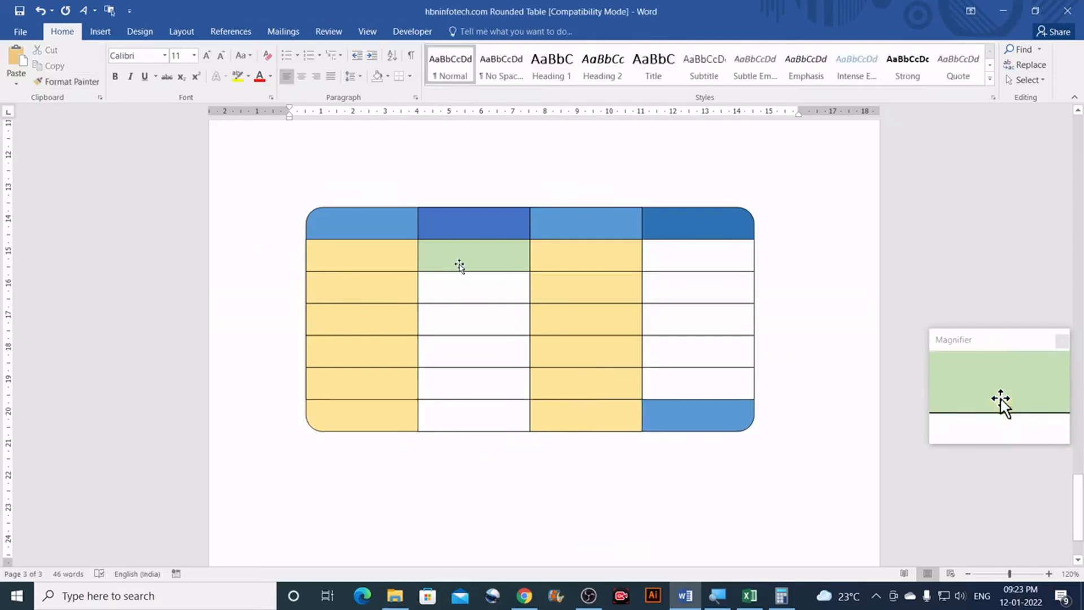
Step: Copy the green fill from row 2 down column 2 to its bottom cell
{"action": "left_click", "coordinate": [458, 254]}
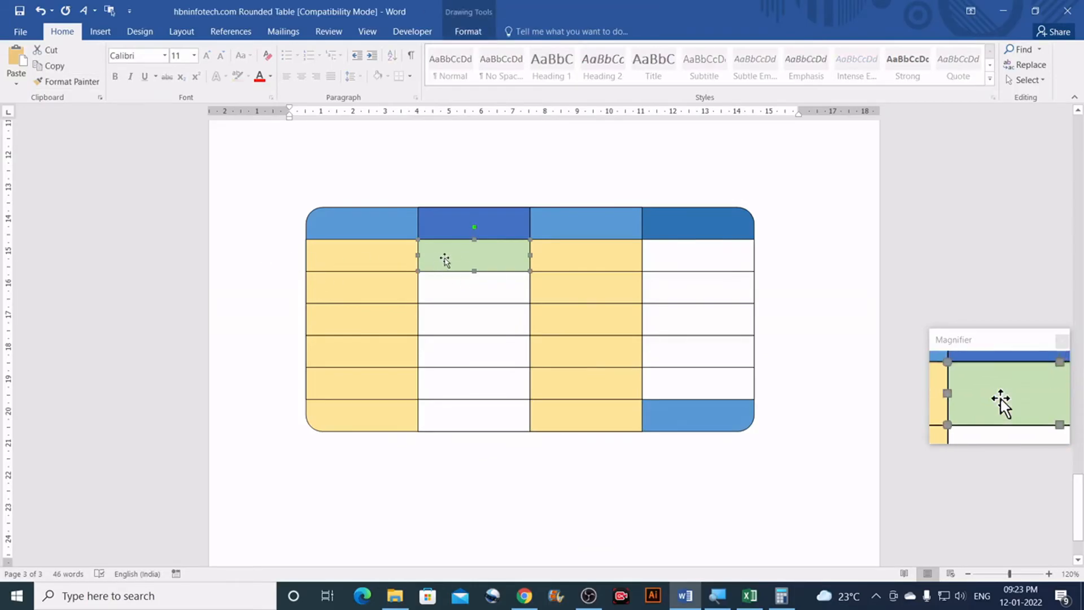
{"action": "left_click", "coordinate": [62, 82]}
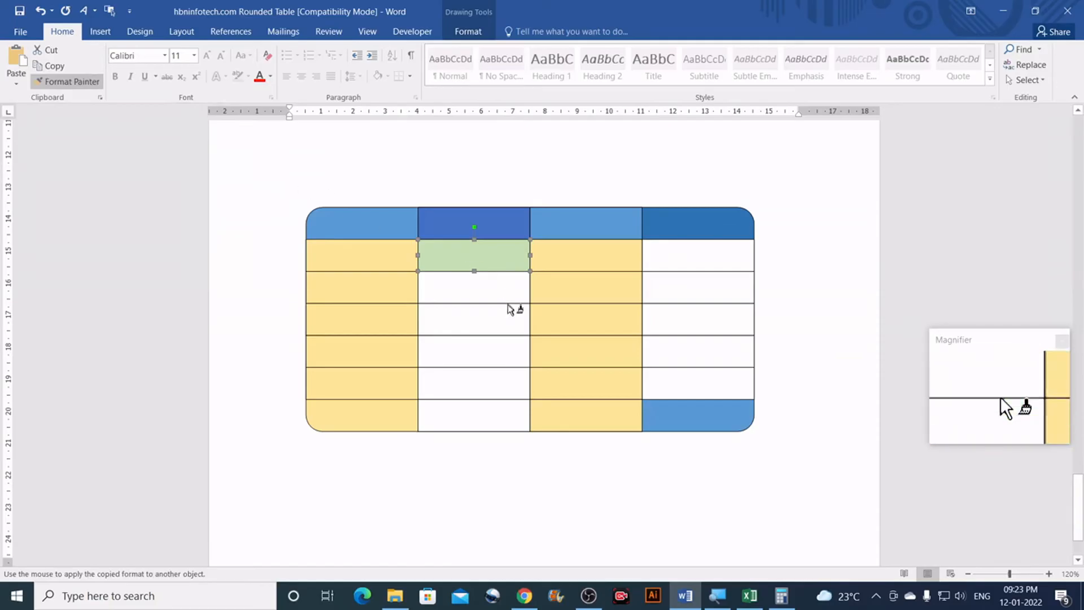
{"action": "left_click", "coordinate": [488, 290]}
{"action": "left_click", "coordinate": [486, 321]}
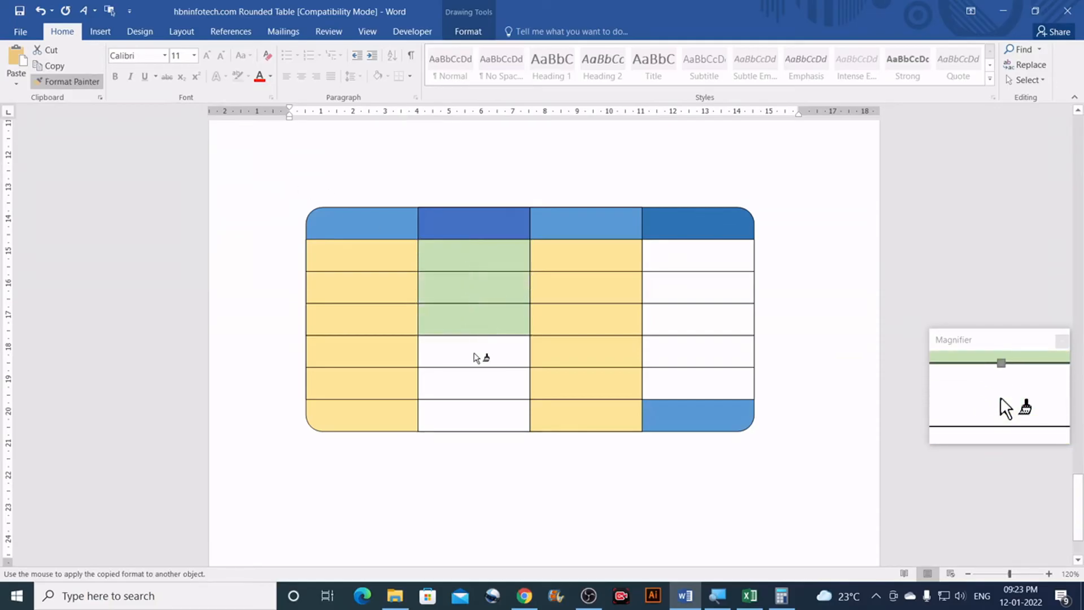
{"action": "left_click", "coordinate": [480, 353]}
{"action": "left_click", "coordinate": [469, 393]}
{"action": "left_click", "coordinate": [473, 416]}
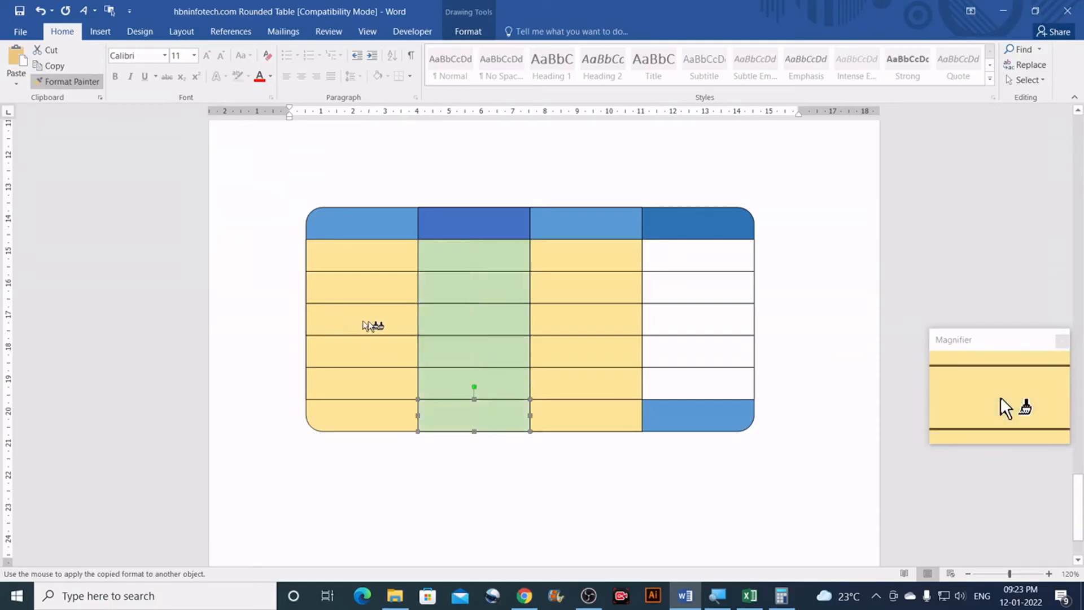
Step: Paint green down column 4, including the bottom-right corner piece
{"action": "left_click", "coordinate": [683, 253]}
{"action": "left_click", "coordinate": [683, 286]}
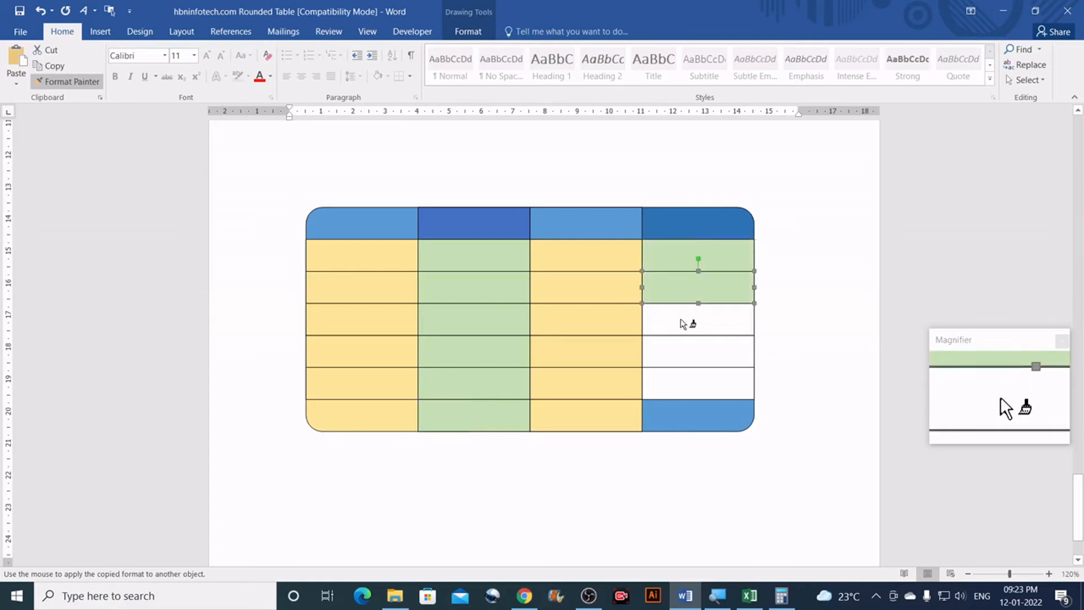
{"action": "left_click", "coordinate": [680, 319]}
{"action": "left_click", "coordinate": [673, 363]}
{"action": "left_click", "coordinate": [675, 394]}
{"action": "left_click", "coordinate": [671, 423]}
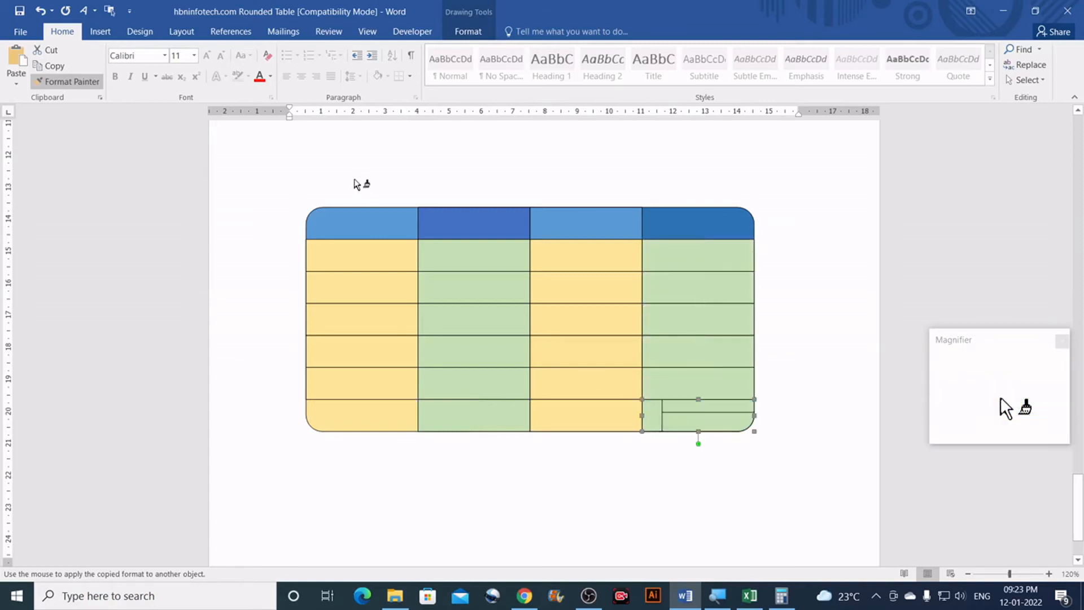
{"action": "left_click", "coordinate": [468, 31]}
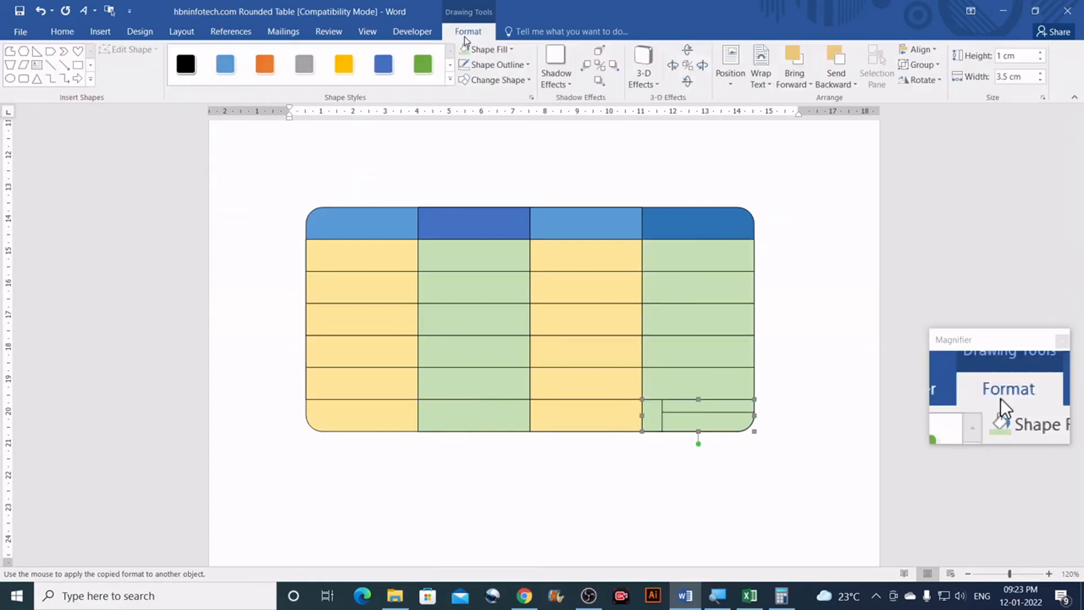
Step: Set the bottom-right corner piece's Shape Outline to No Outline
{"action": "left_click", "coordinate": [489, 66]}
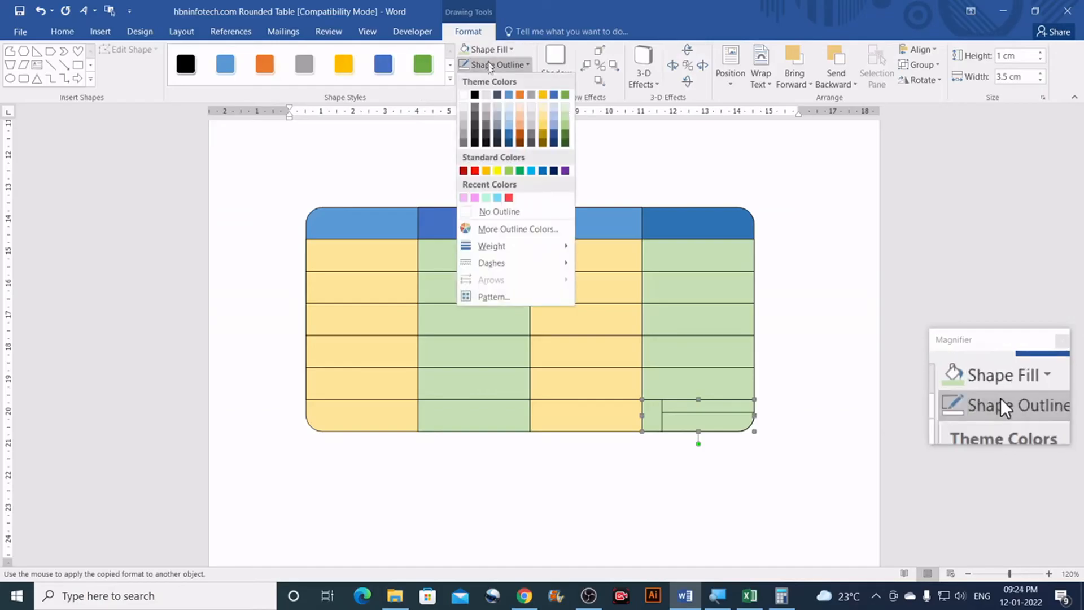
{"action": "left_click", "coordinate": [495, 212]}
{"action": "scroll", "coordinate": [818, 294], "scroll_direction": "up", "scroll_amount": 3}
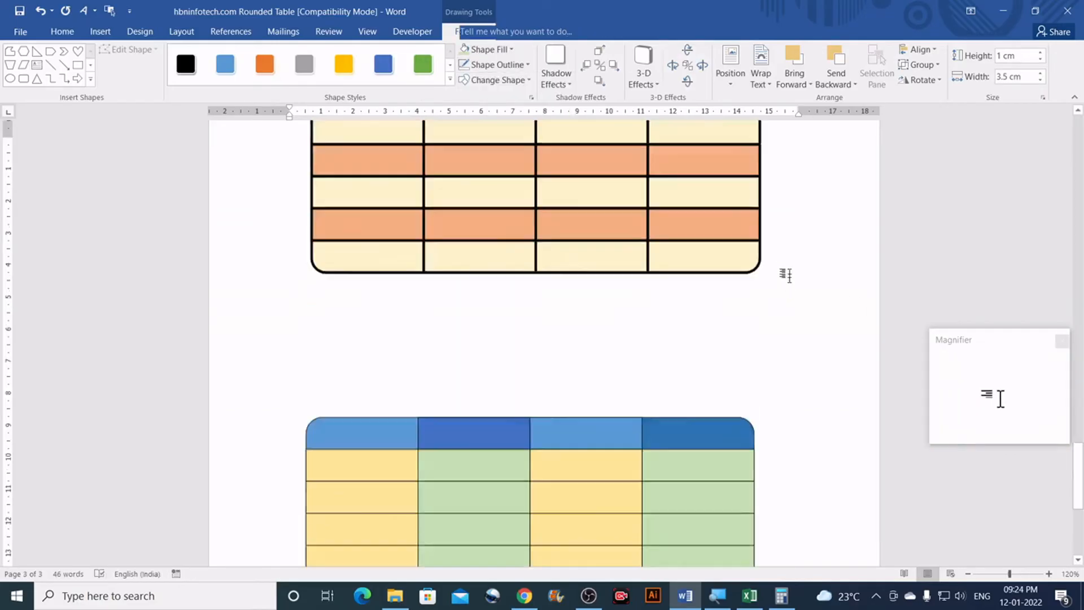
{"action": "left_click", "coordinate": [784, 259]}
{"action": "scroll", "coordinate": [785, 259], "scroll_direction": "down", "scroll_amount": 3}
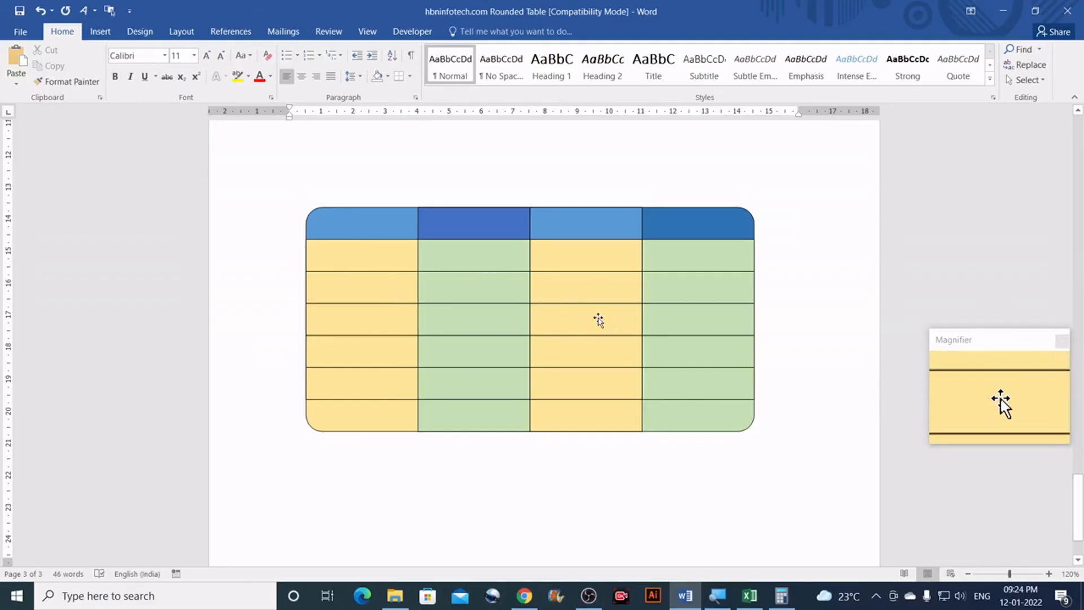
Step: Give the column 3, row 4 cell a deeper gold fill than the rest of its column
{"action": "left_click", "coordinate": [575, 323]}
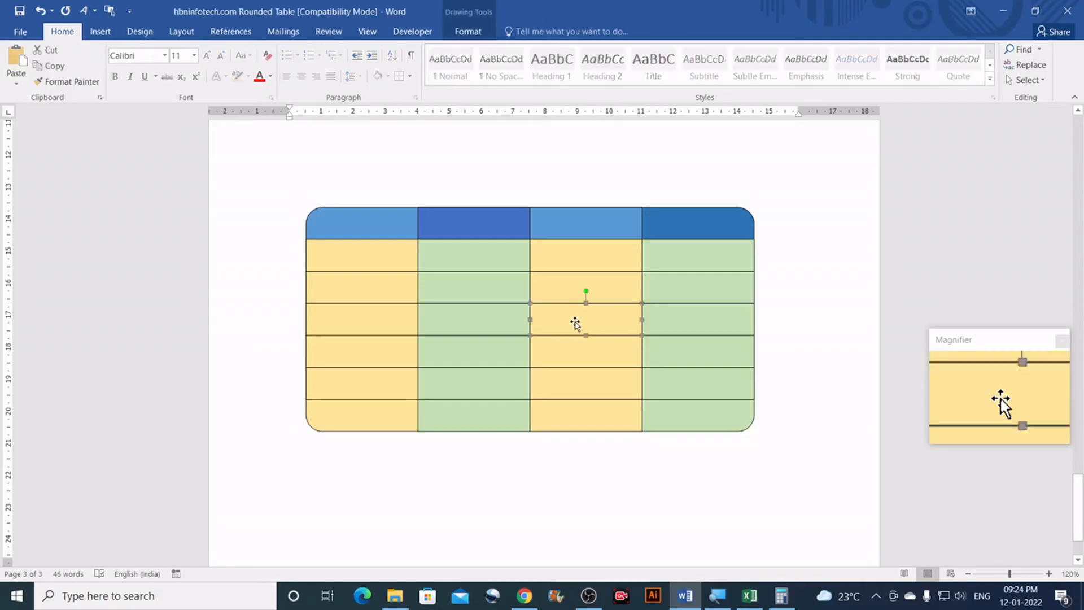
{"action": "left_click", "coordinate": [473, 32]}
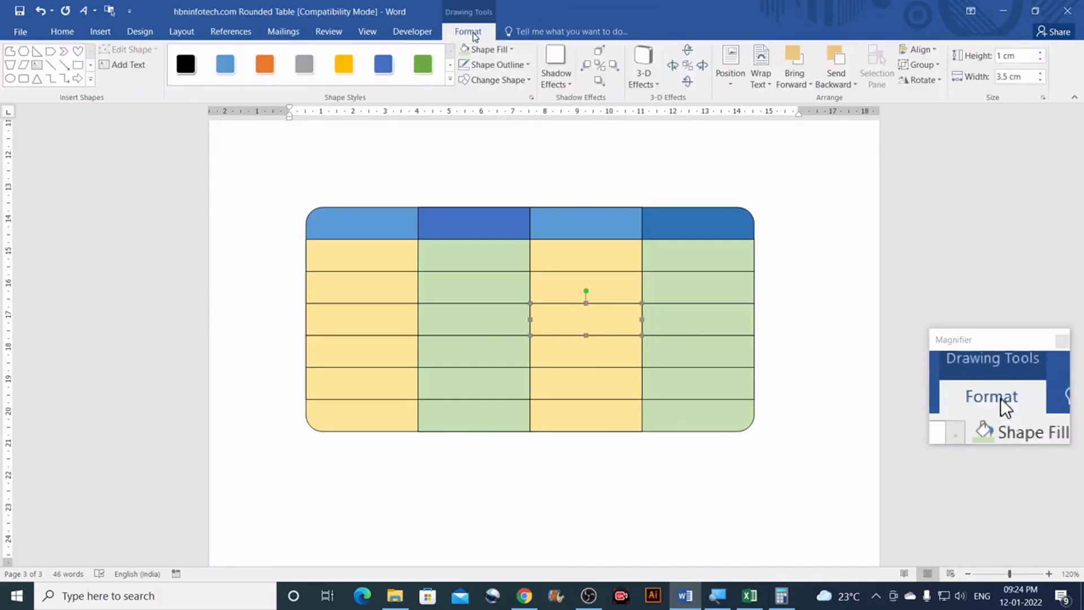
{"action": "left_click", "coordinate": [485, 50]}
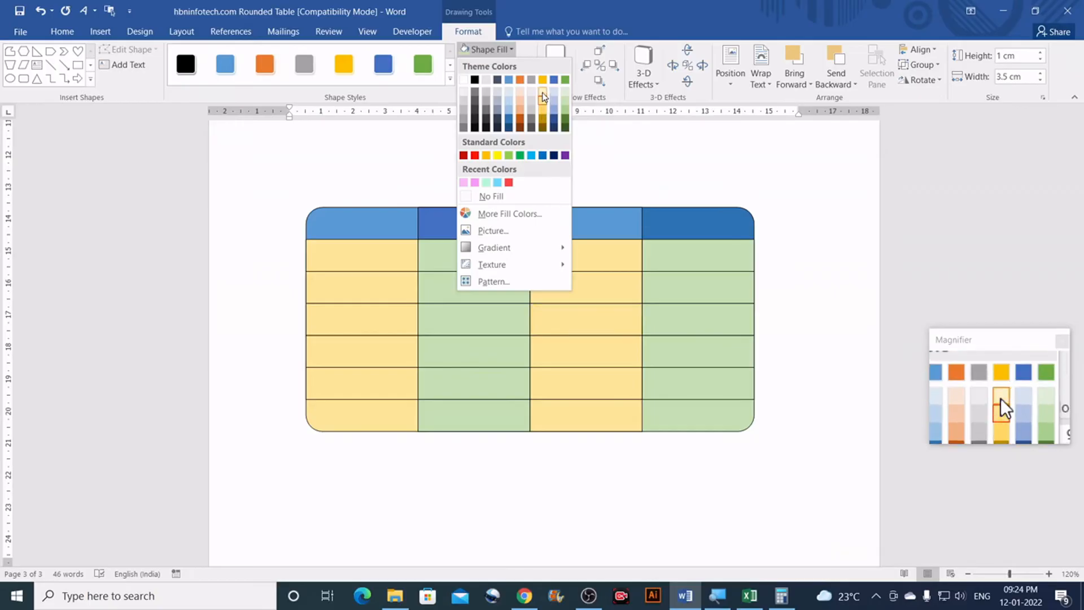
{"action": "left_click", "coordinate": [542, 110]}
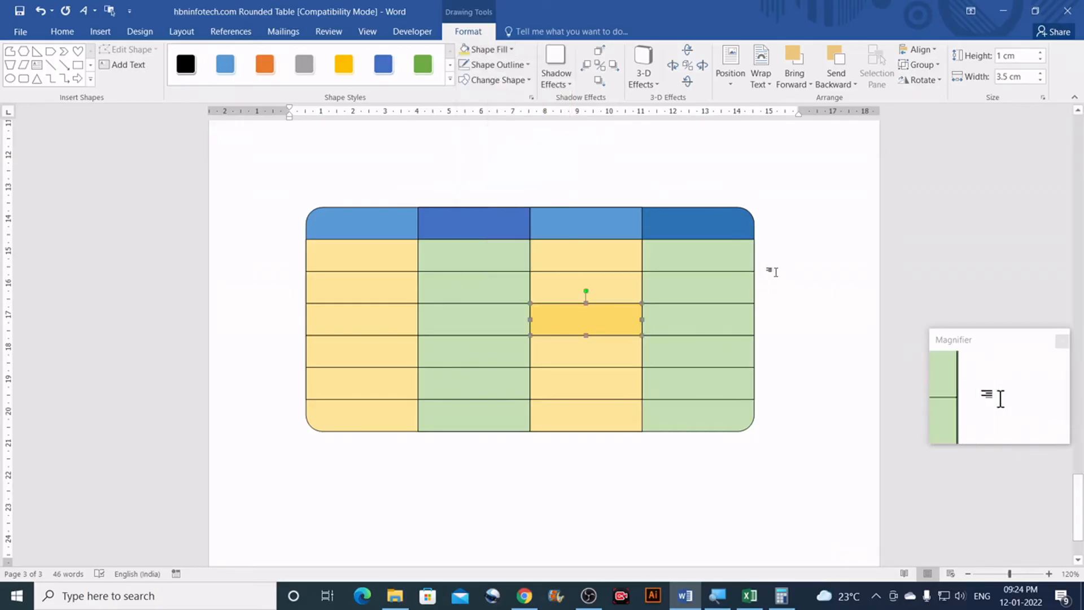
{"action": "left_click", "coordinate": [775, 272]}
{"action": "scroll", "coordinate": [771, 253], "scroll_direction": "down", "scroll_amount": 5}
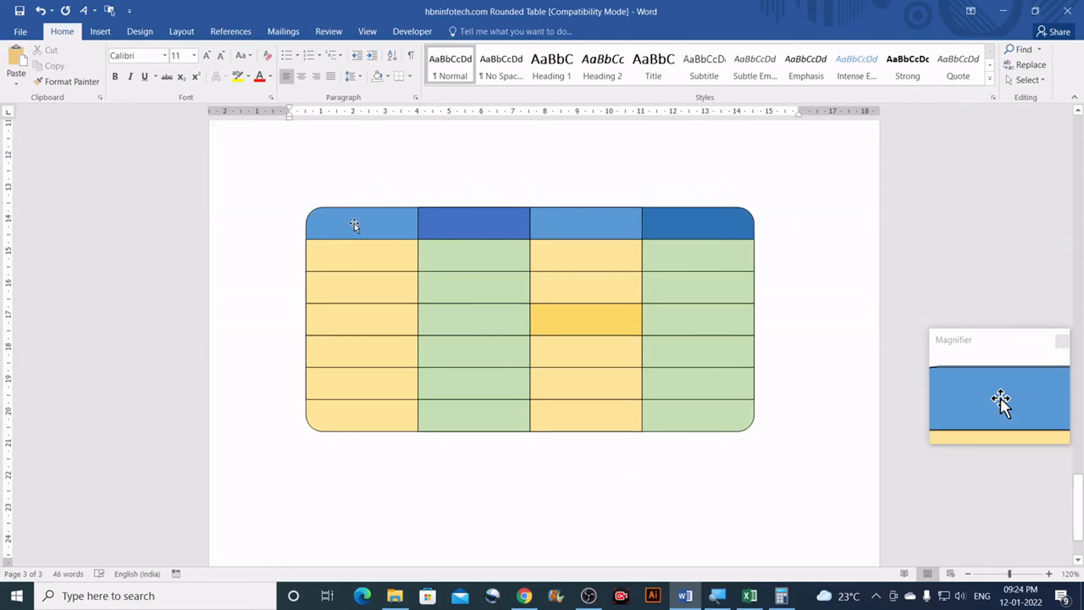
Step: Drag all four corner shapes out of the table, above and below it
{"action": "left_click_drag", "start_coordinate": [354, 225], "coordinate": [318, 178]}
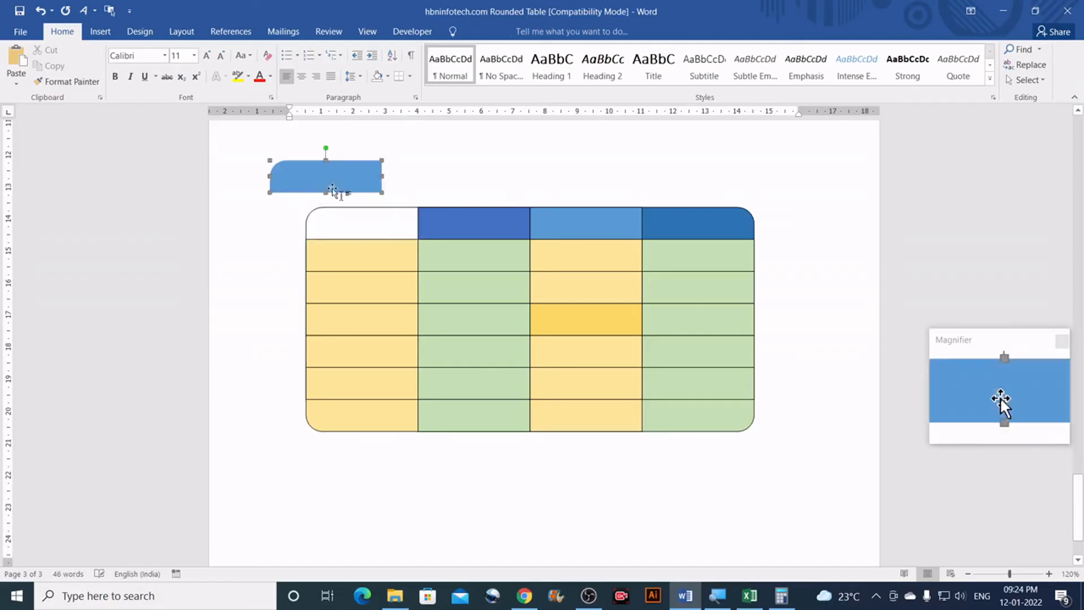
{"action": "left_click_drag", "start_coordinate": [692, 220], "coordinate": [748, 177]}
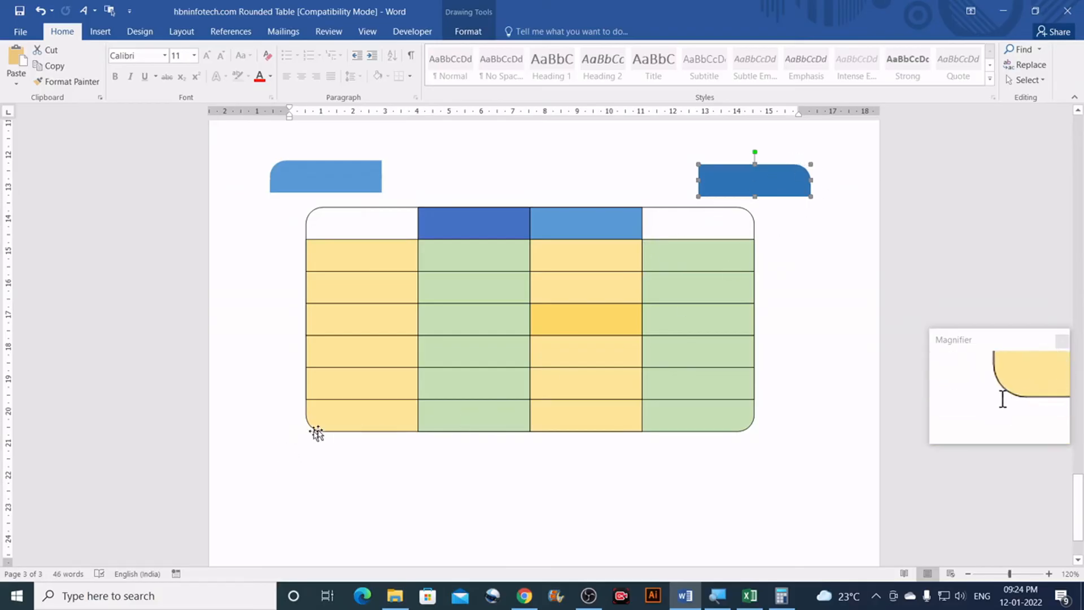
{"action": "left_click_drag", "start_coordinate": [334, 418], "coordinate": [283, 473]}
{"action": "left_click_drag", "start_coordinate": [372, 469], "coordinate": [333, 479]}
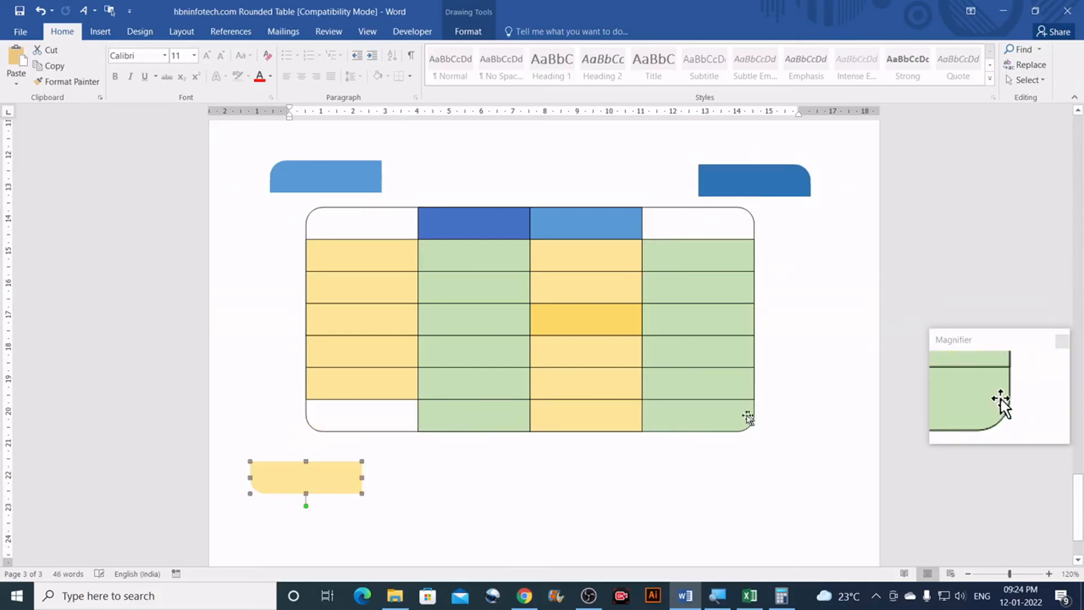
{"action": "left_click_drag", "start_coordinate": [706, 423], "coordinate": [753, 504]}
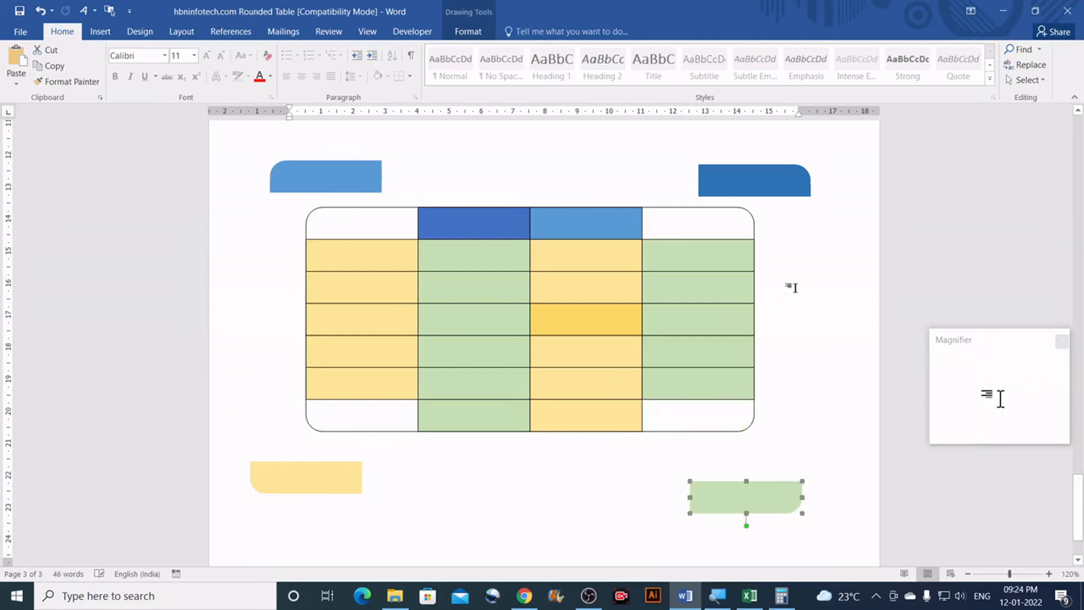
{"action": "left_click", "coordinate": [801, 263]}
{"action": "scroll", "coordinate": [802, 264], "scroll_direction": "down", "scroll_amount": 7}
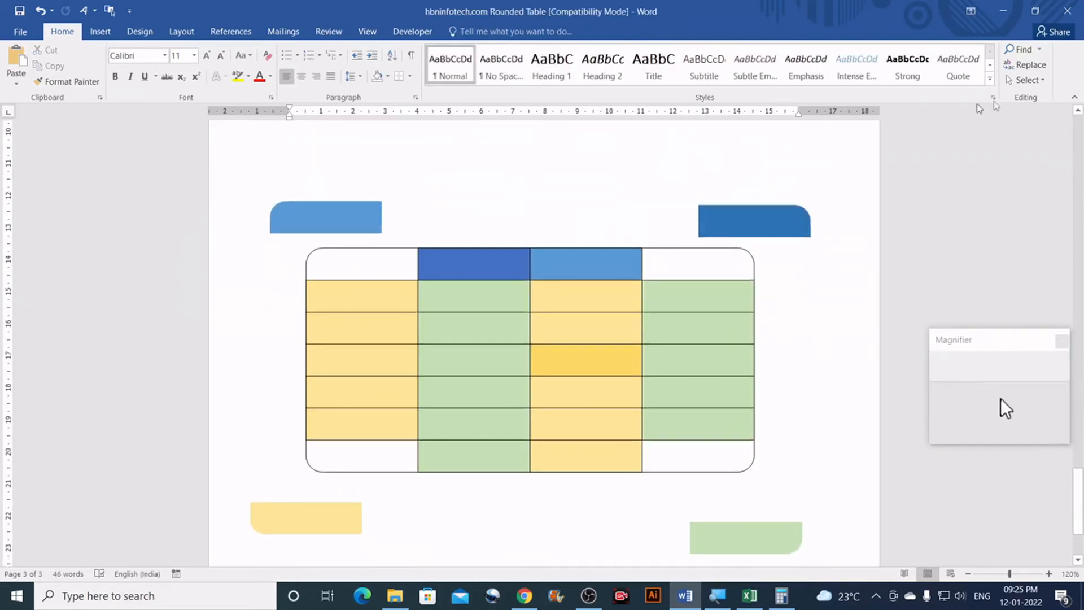
Step: Marquee-select all cell shapes, give them 2¼ pt outlines, and return the top-left corner shape
{"action": "left_click", "coordinate": [1039, 79]}
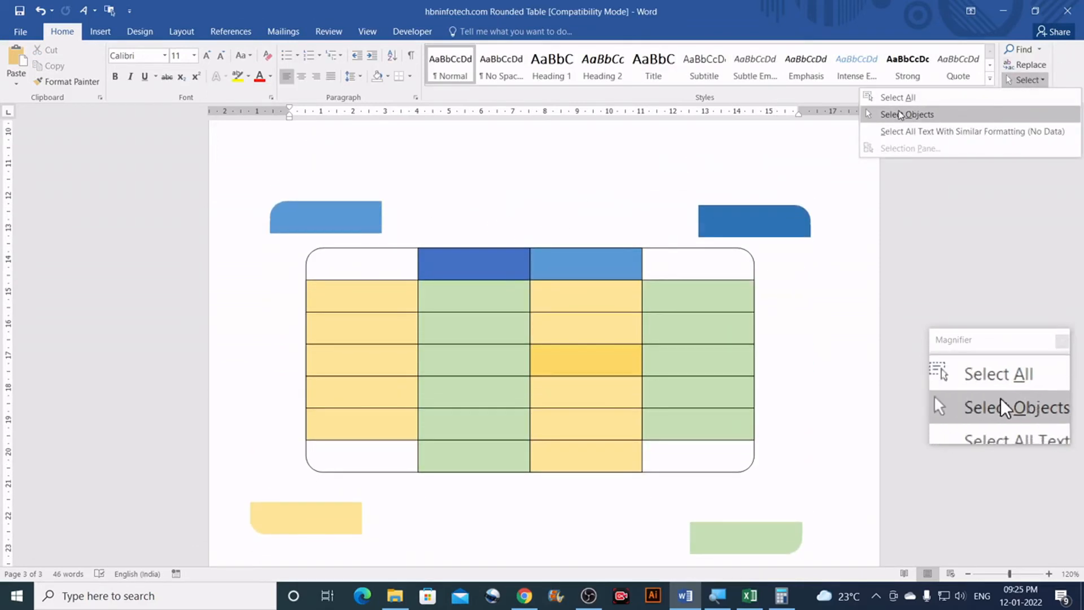
{"action": "left_click", "coordinate": [939, 115]}
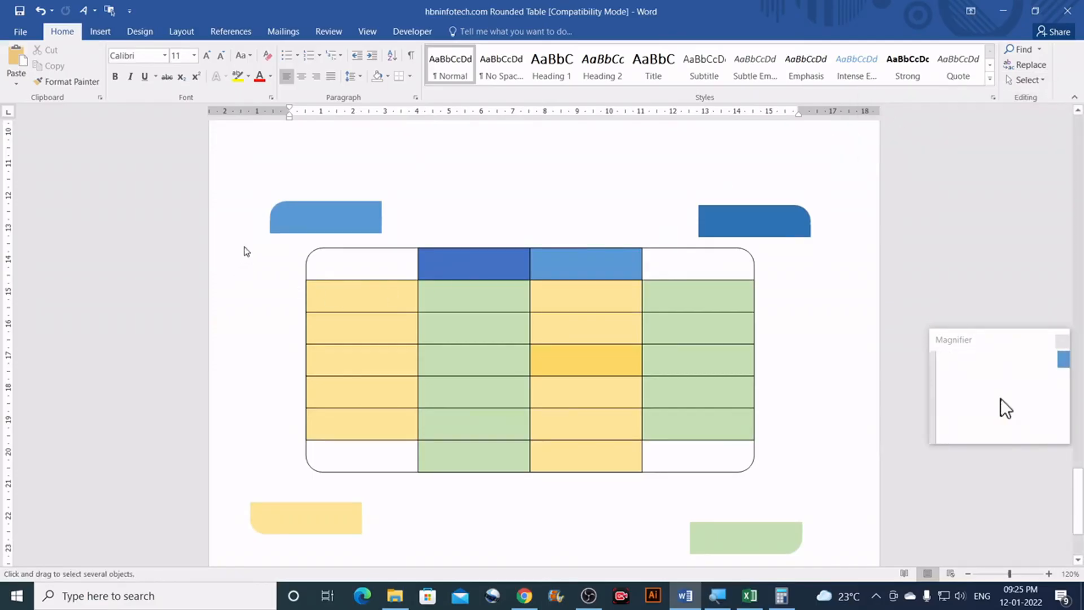
{"action": "mouse_move", "coordinate": [272, 239]}
{"action": "left_mouse_down"}
{"action": "mouse_move", "coordinate": [700, 416]}
{"action": "mouse_move", "coordinate": [790, 494]}
{"action": "left_mouse_up"}
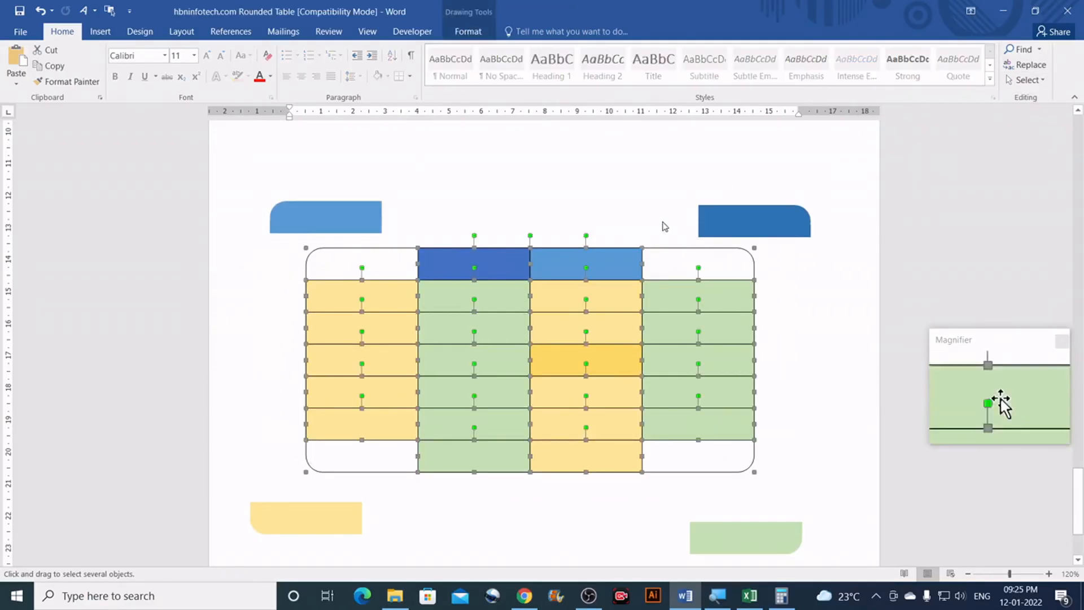
{"action": "left_click", "coordinate": [468, 34]}
{"action": "left_click", "coordinate": [491, 64]}
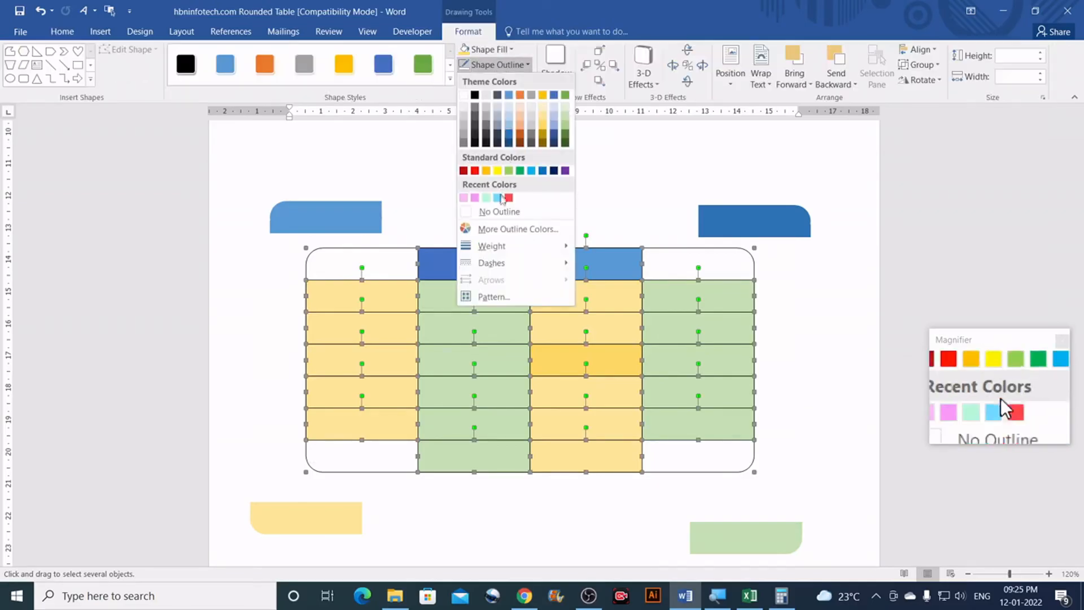
{"action": "mouse_move", "coordinate": [495, 247]}
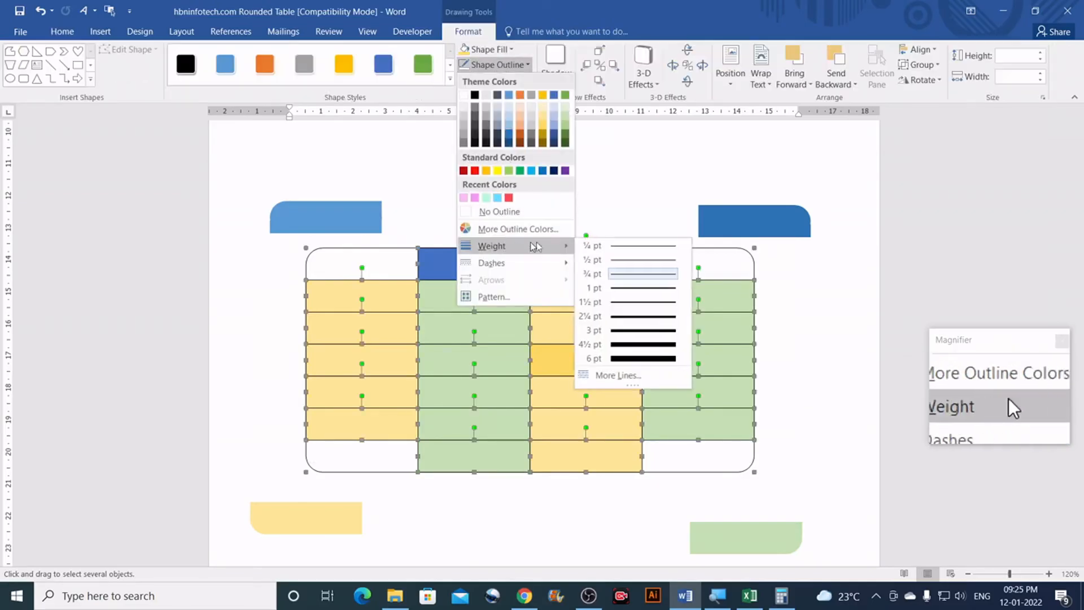
{"action": "left_click", "coordinate": [628, 319]}
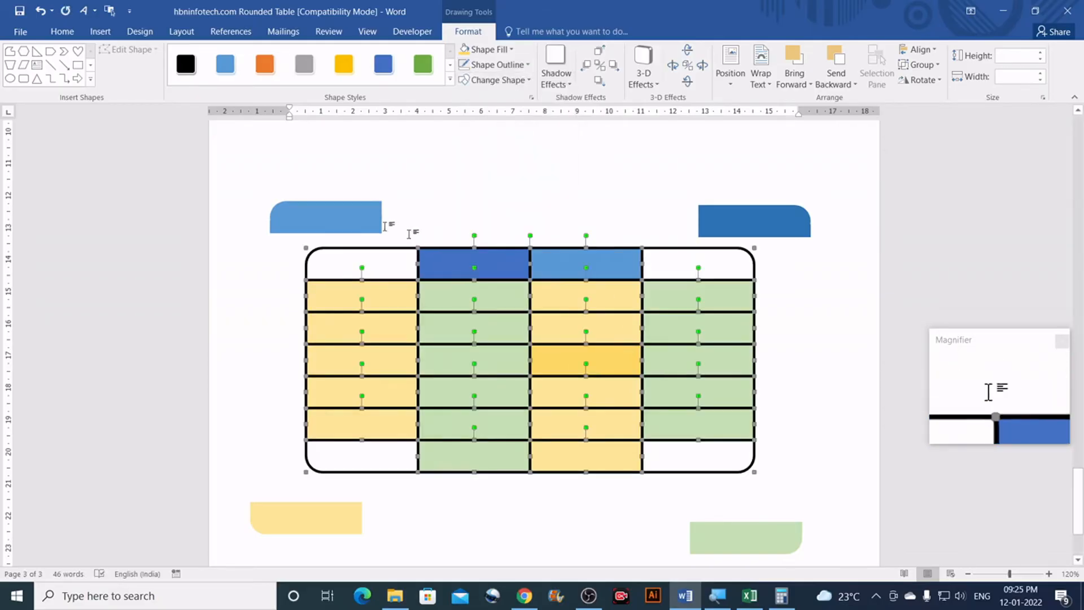
{"action": "left_click_drag", "start_coordinate": [332, 216], "coordinate": [368, 263]}
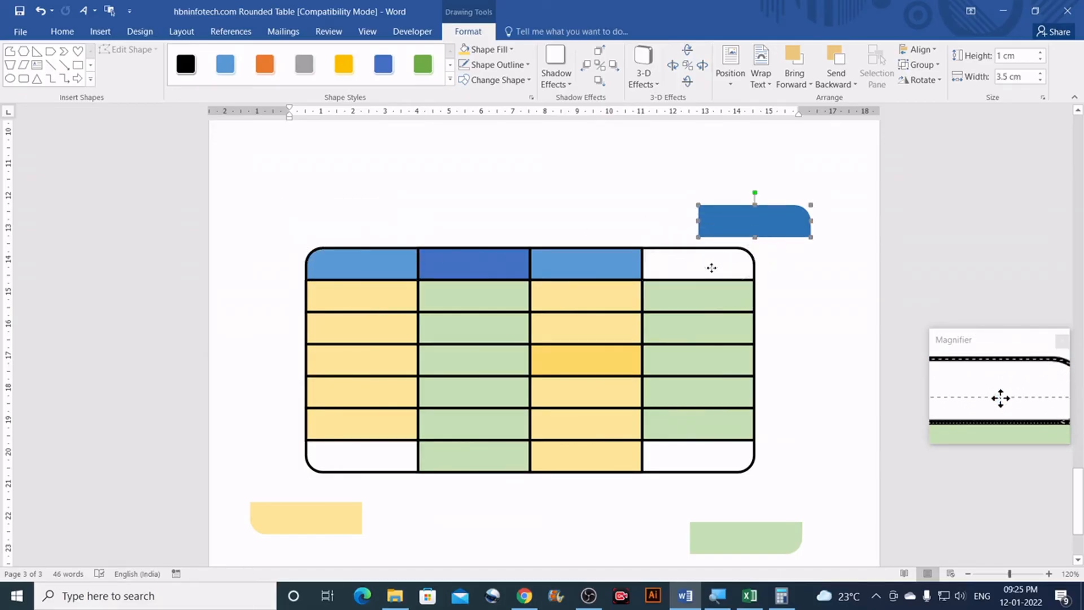
Step: Drag the top-right, bottom-right and bottom-left corner shapes back into their corner cells
{"action": "left_click_drag", "start_coordinate": [711, 268], "coordinate": [711, 267]}
{"action": "scroll", "coordinate": [710, 236], "scroll_direction": "down", "scroll_amount": 3}
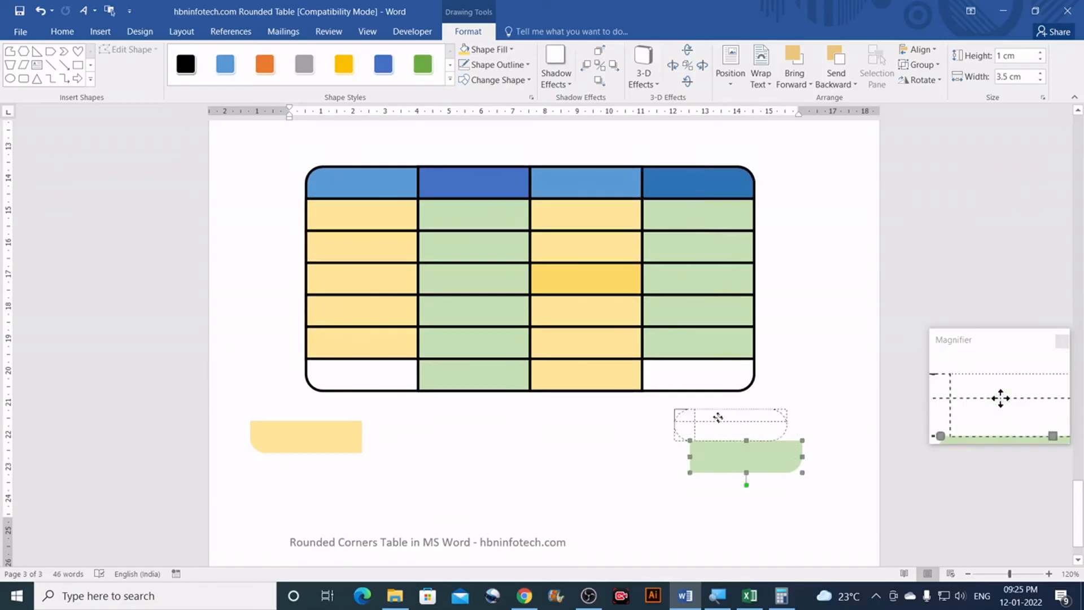
{"action": "left_click_drag", "start_coordinate": [690, 380], "coordinate": [690, 381]}
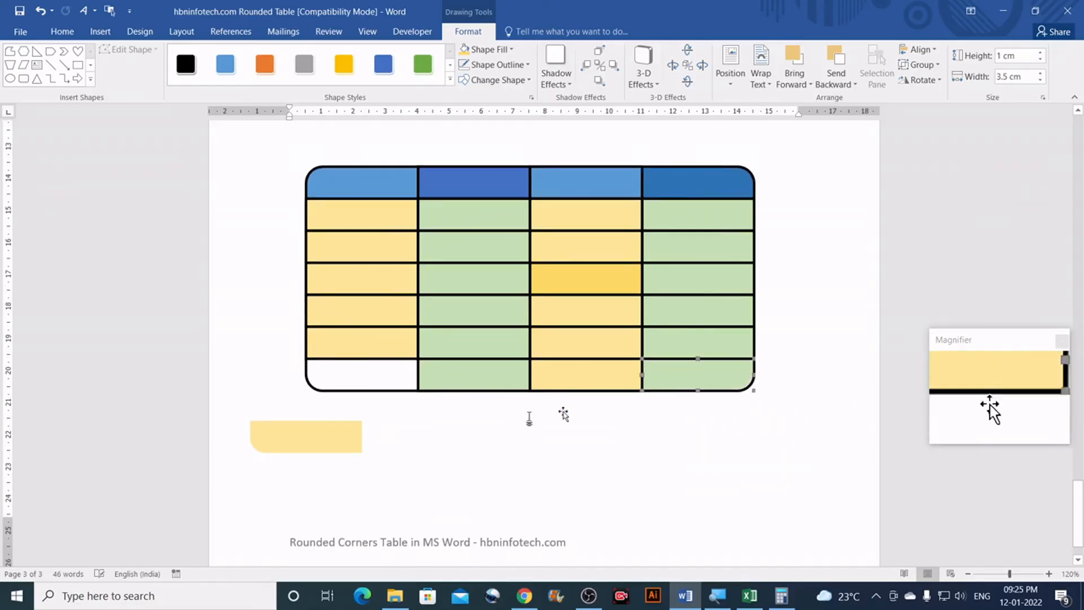
{"action": "left_click_drag", "start_coordinate": [323, 420], "coordinate": [368, 373]}
{"action": "left_click", "coordinate": [803, 269]}
{"action": "scroll", "coordinate": [802, 270], "scroll_direction": "down", "scroll_amount": 5}
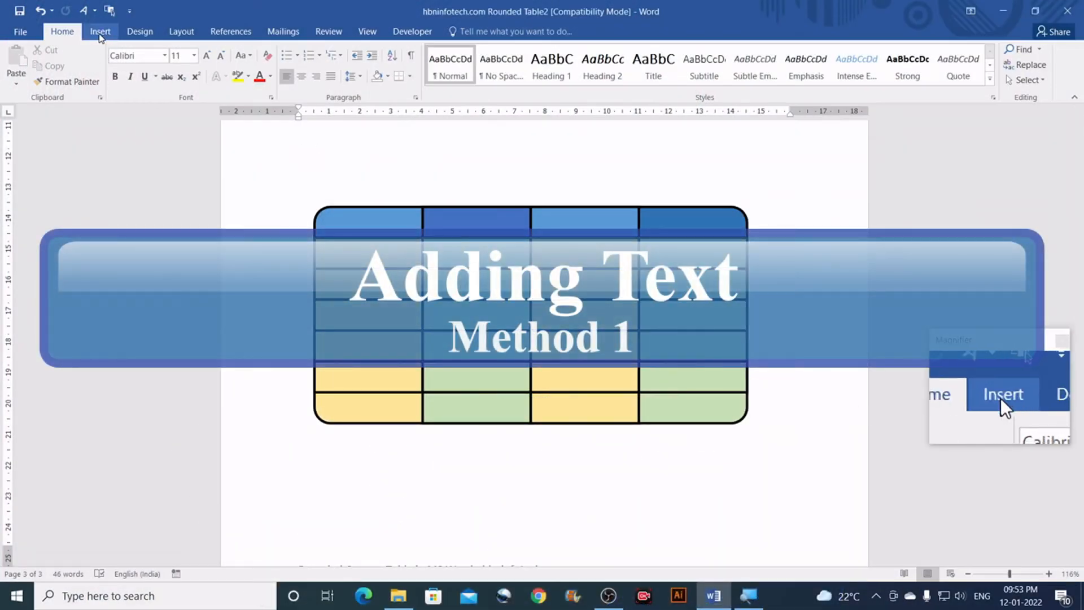
Step: Insert a Simple Text Box below the table and delete its placeholder text
{"action": "left_click", "coordinate": [100, 34]}
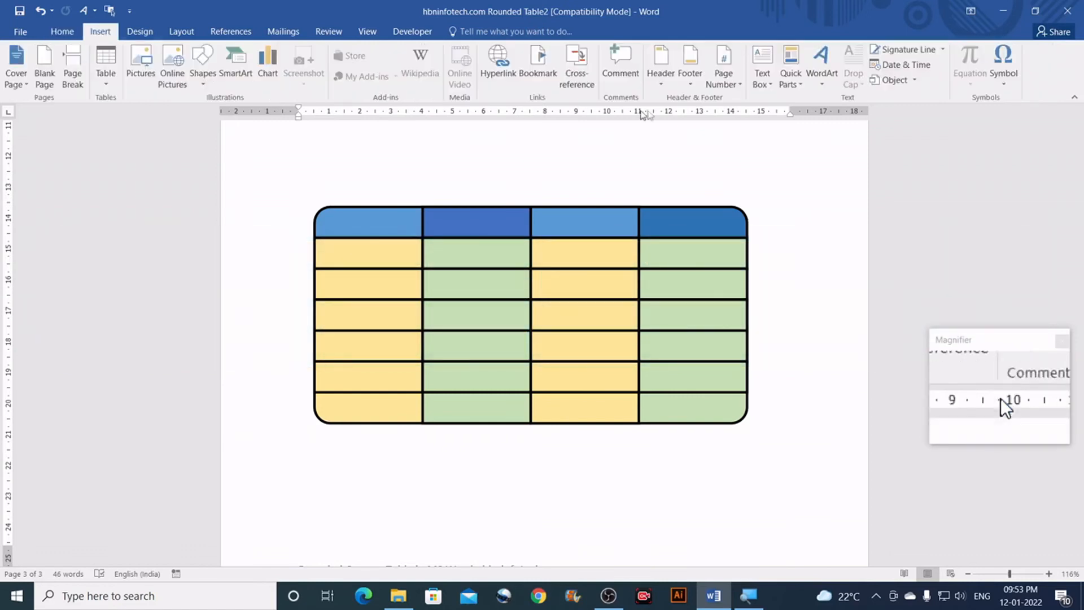
{"action": "left_click", "coordinate": [770, 80]}
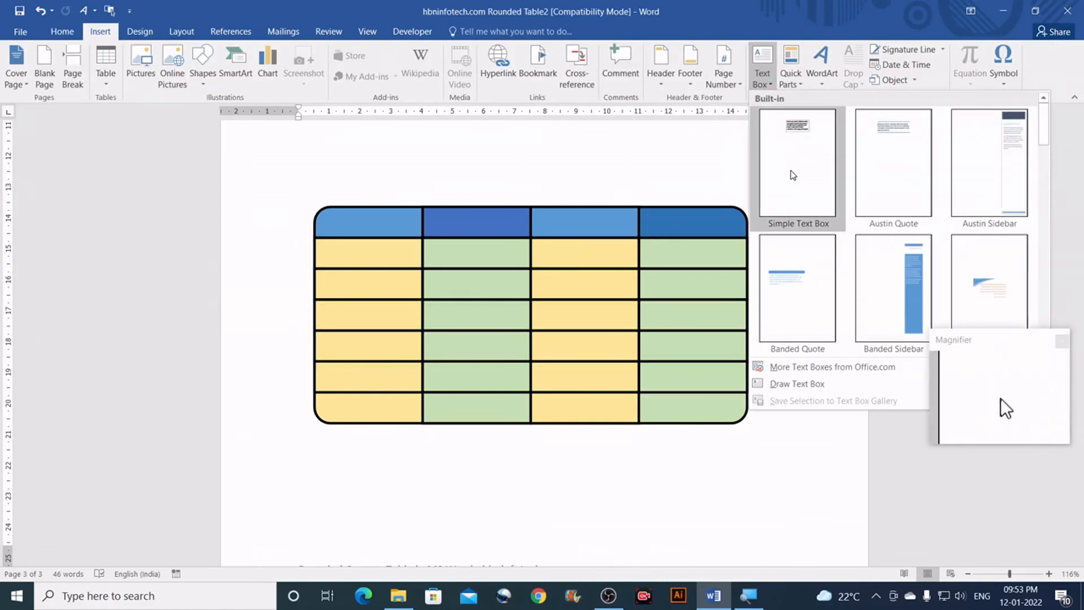
{"action": "left_click", "coordinate": [792, 175]}
{"action": "scroll", "coordinate": [621, 159], "scroll_direction": "down", "scroll_amount": 2}
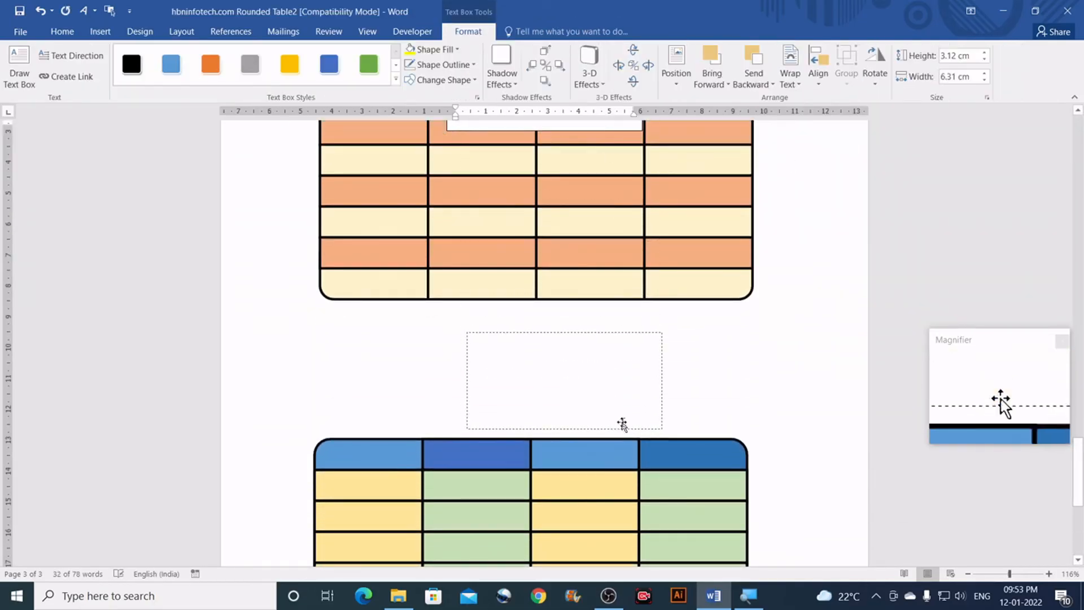
{"action": "left_click_drag", "start_coordinate": [621, 426], "coordinate": [622, 427]}
{"action": "scroll", "coordinate": [621, 427], "scroll_direction": "down", "scroll_amount": 4}
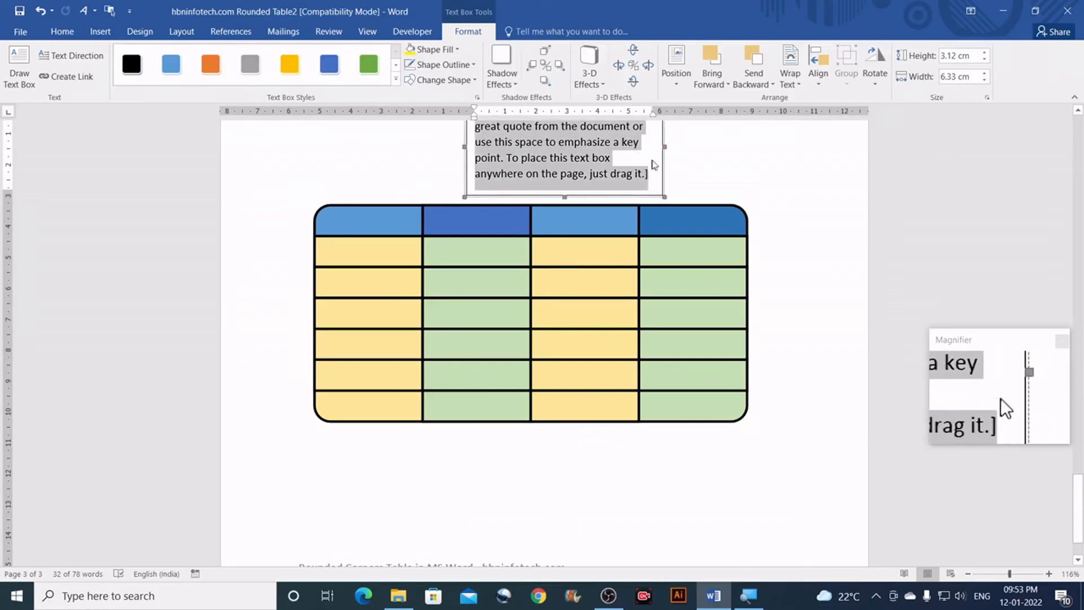
{"action": "left_click_drag", "start_coordinate": [663, 168], "coordinate": [632, 522]}
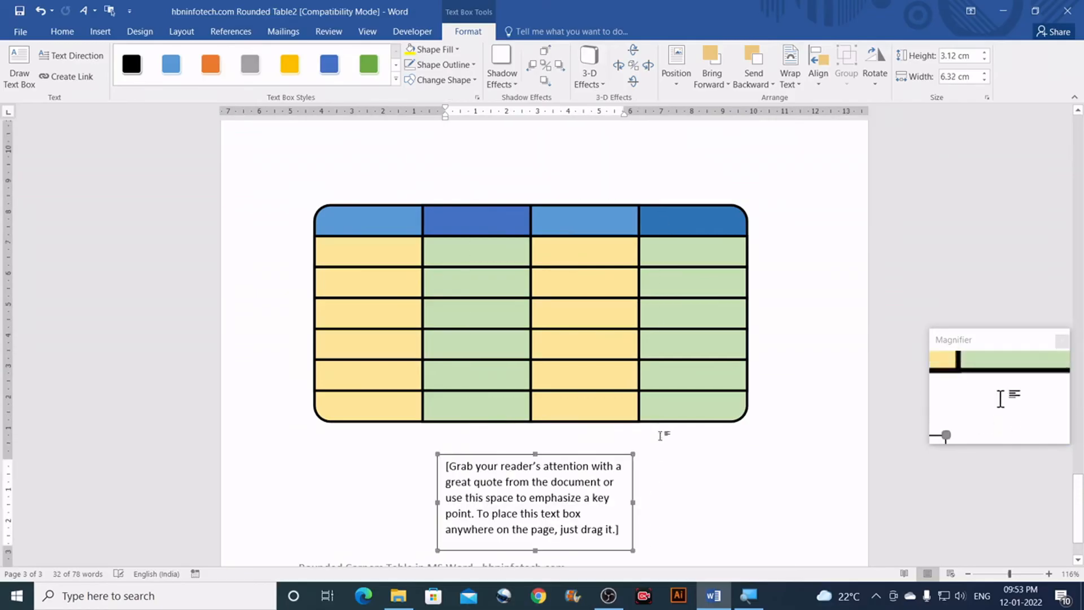
{"action": "scroll", "coordinate": [655, 432], "scroll_direction": "down", "scroll_amount": 1}
{"action": "left_click", "coordinate": [527, 426]}
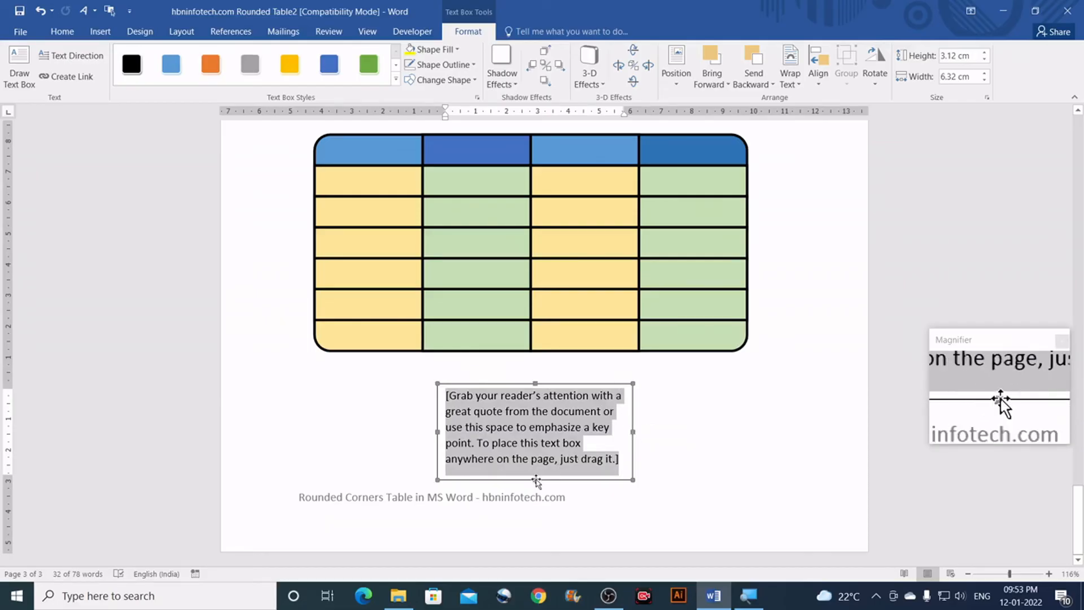
{"action": "key", "text": "Delete"}
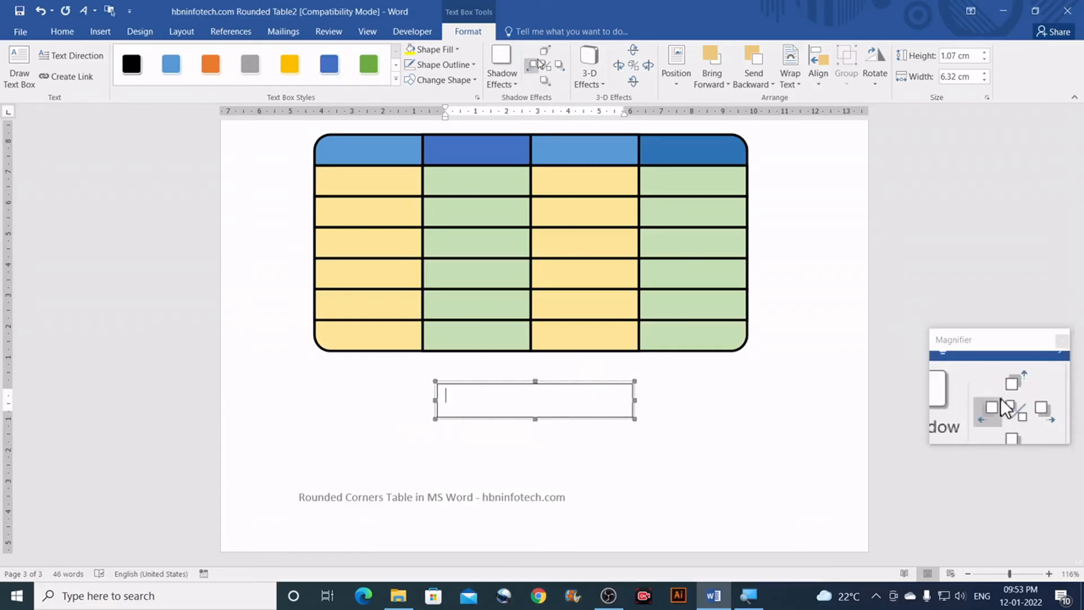
Step: Size the text box to 7 cm high by 14 cm wide and position it under the table
{"action": "left_click", "coordinate": [975, 57]}
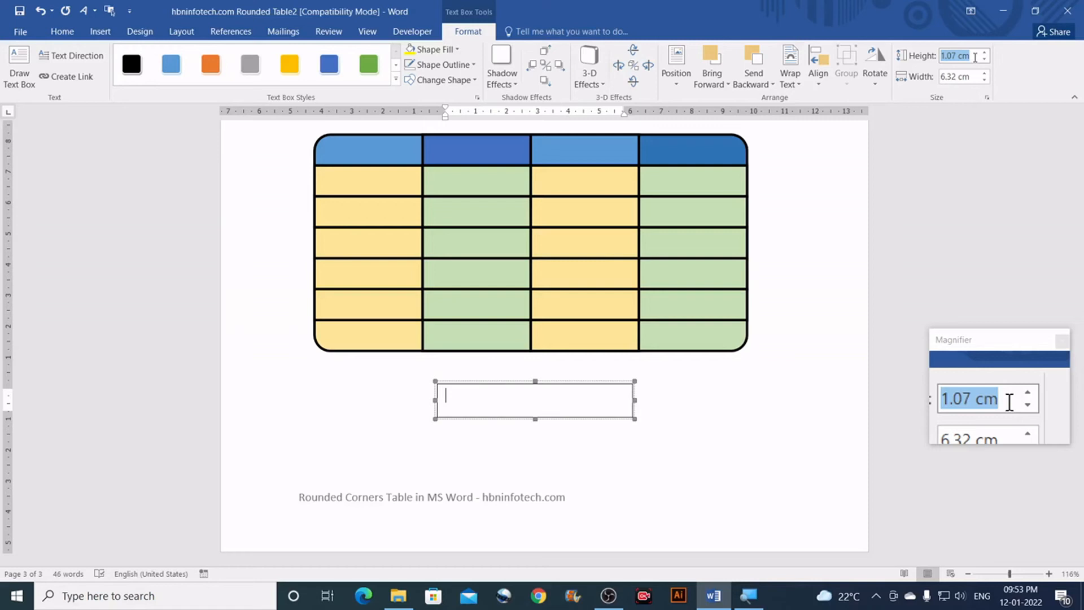
{"action": "type", "text": "7"}
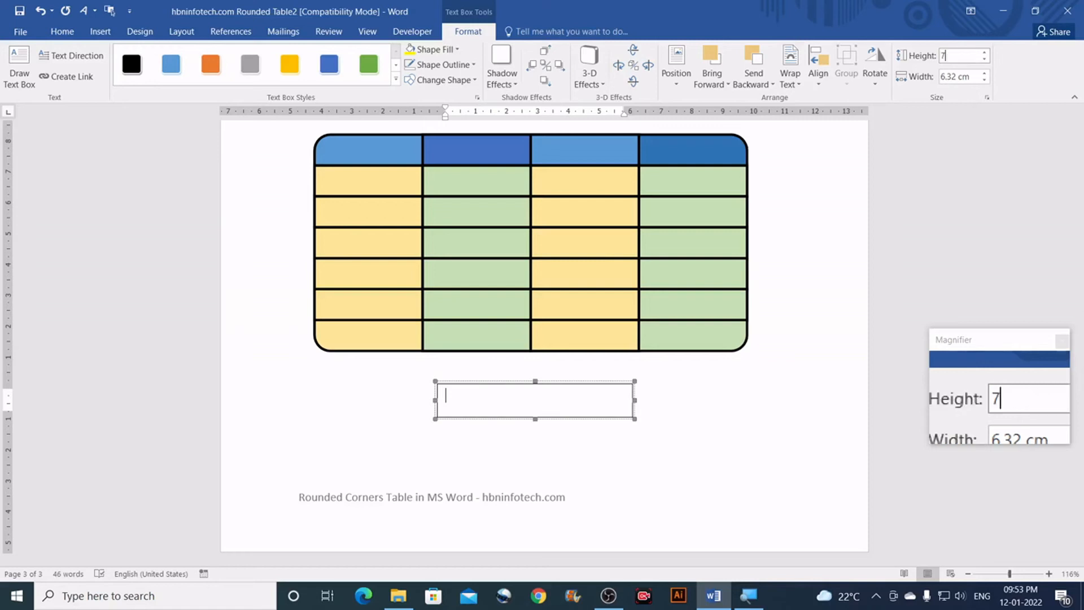
{"action": "left_click", "coordinate": [971, 78]}
{"action": "type", "text": "14"}
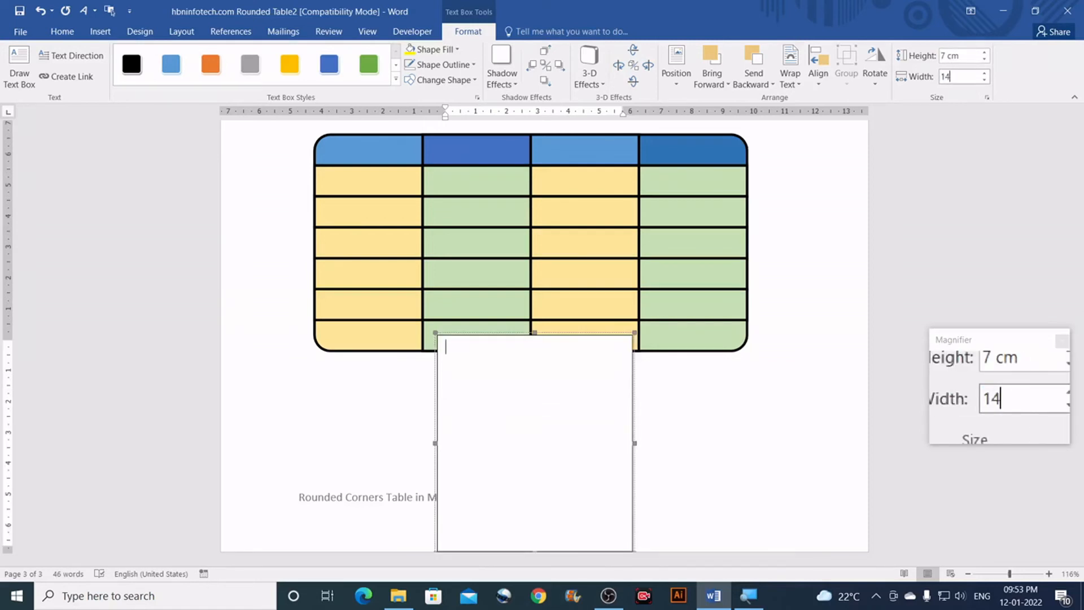
{"action": "key", "text": "Return"}
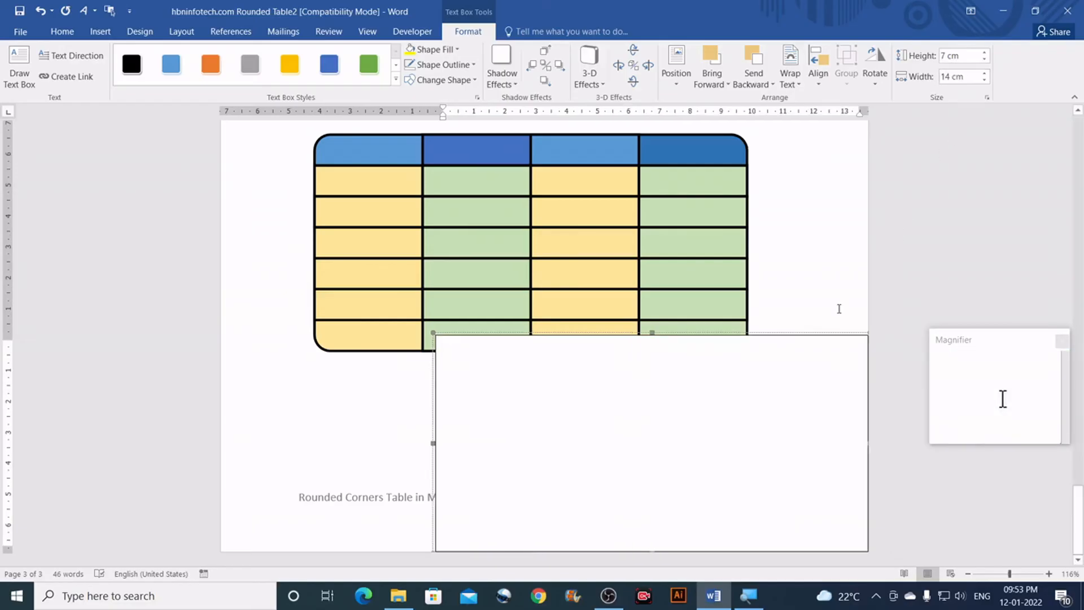
{"action": "left_click_drag", "start_coordinate": [794, 334], "coordinate": [729, 361]}
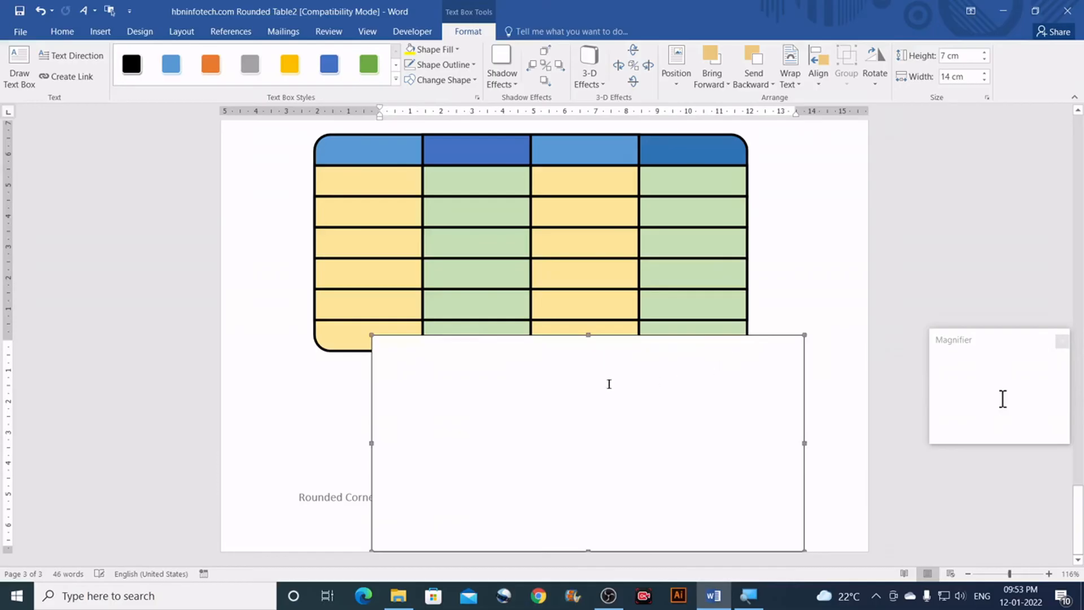
{"action": "left_click", "coordinate": [562, 361]}
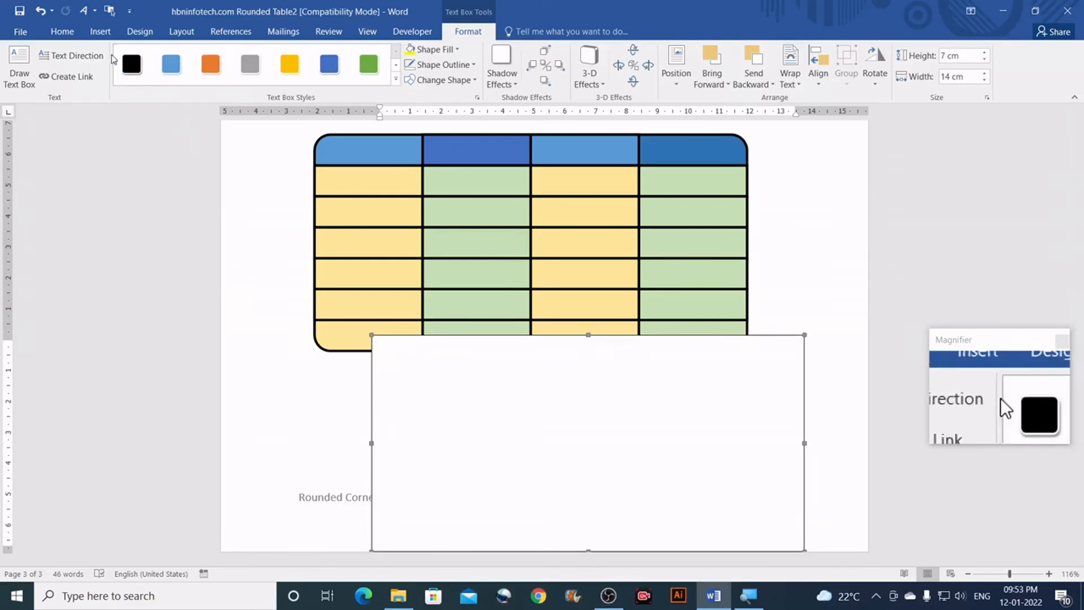
Step: Insert a 4-column, 7-row table inside the text box
{"action": "left_click", "coordinate": [100, 32]}
{"action": "left_click", "coordinate": [107, 85]}
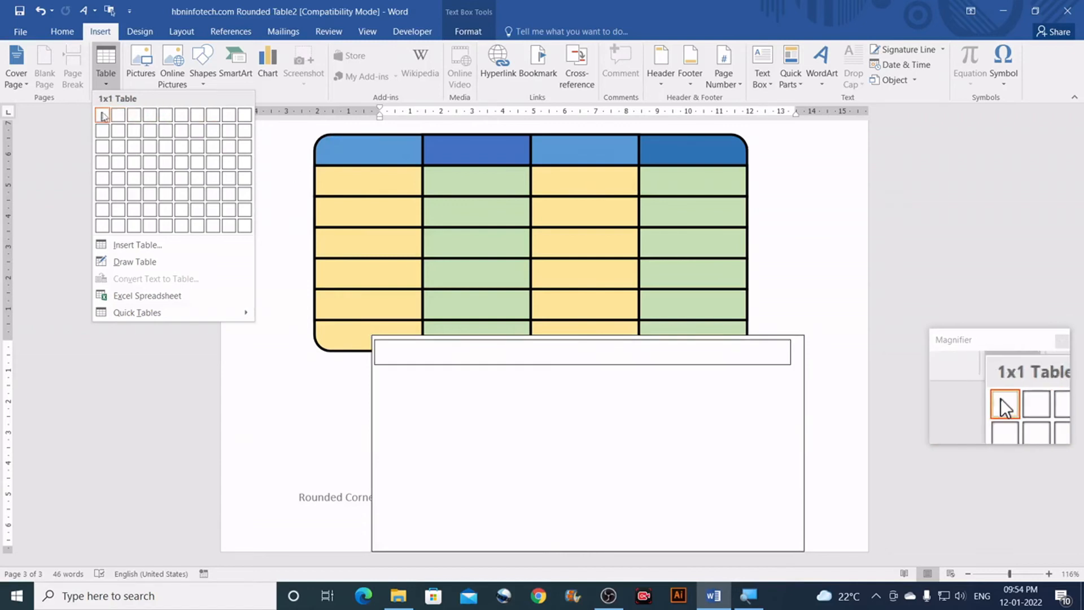
{"action": "left_click", "coordinate": [137, 246]}
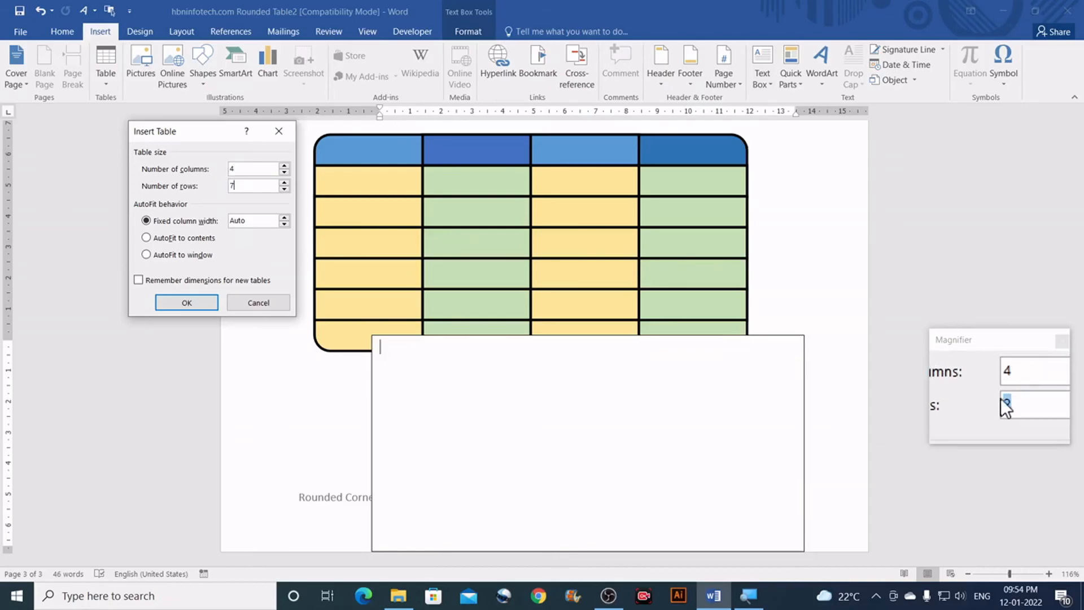
{"action": "left_click", "coordinate": [199, 305]}
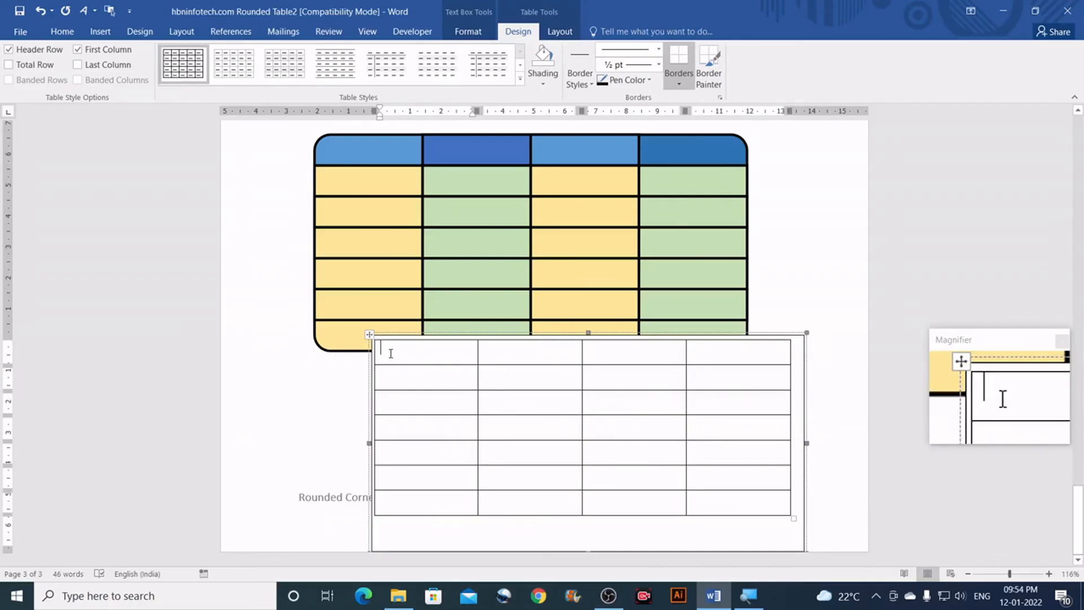
Step: Select every cell of the new table inside the text box
{"action": "left_click_drag", "start_coordinate": [391, 352], "coordinate": [745, 495]}
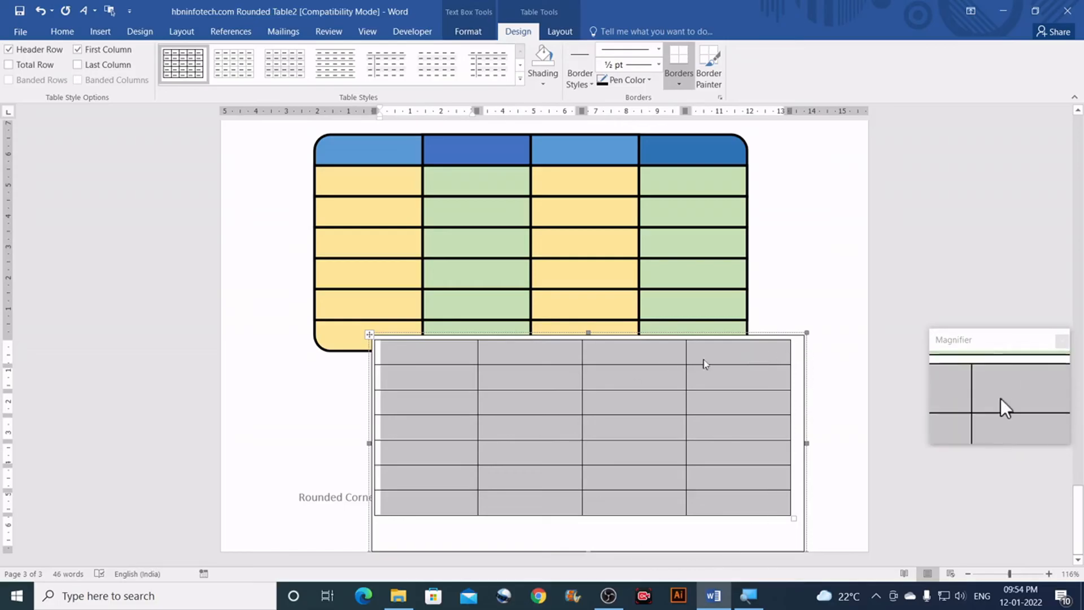
{"action": "left_click", "coordinate": [558, 32]}
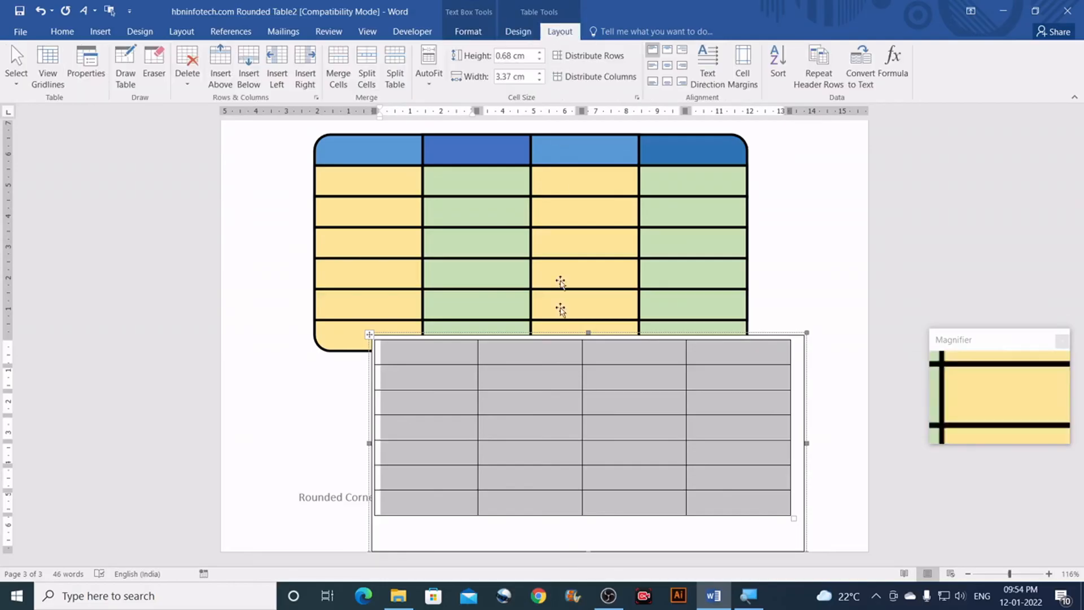
{"action": "left_click", "coordinate": [419, 352]}
{"action": "left_click_drag", "start_coordinate": [419, 351], "coordinate": [734, 496]}
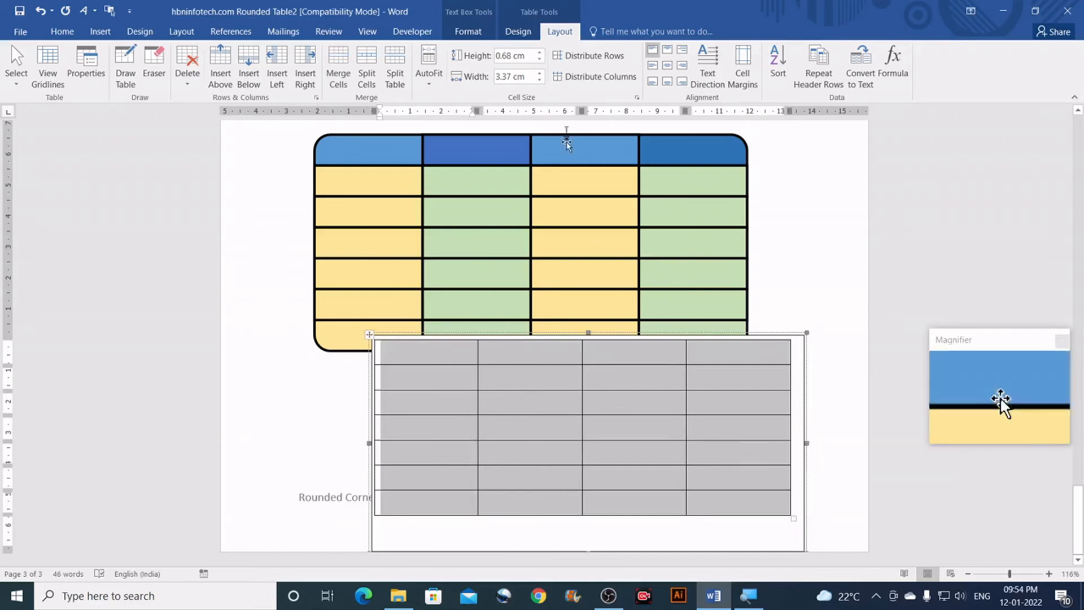
Step: Try row heights of 1 and 0.97 cm, then settle on 0.96 cm for all rows
{"action": "left_click", "coordinate": [528, 59]}
{"action": "type", "text": "1"}
{"action": "key", "text": "Return"}
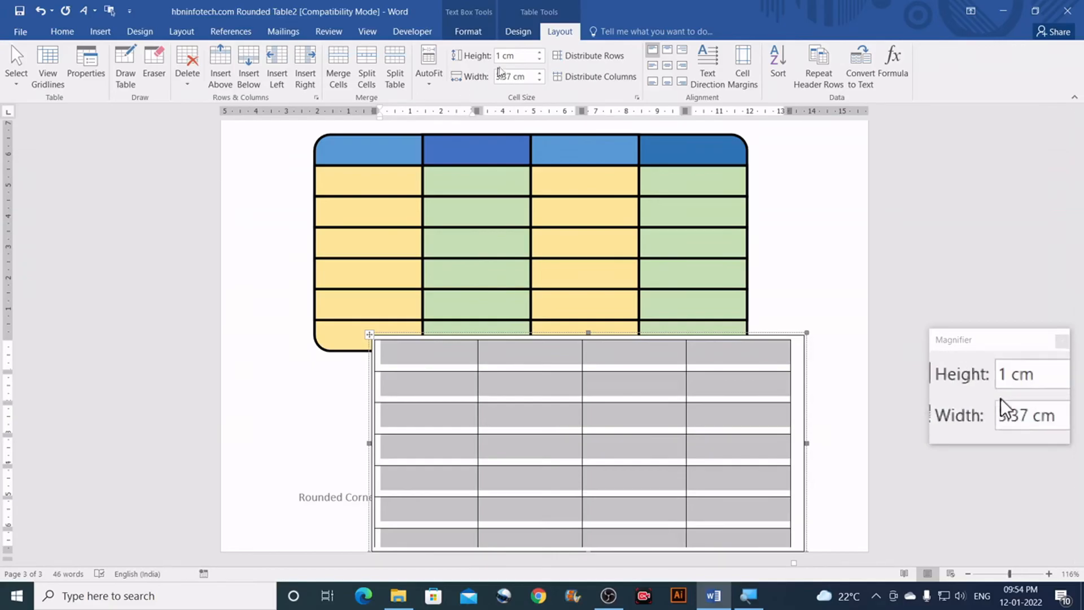
{"action": "left_click", "coordinate": [540, 60]}
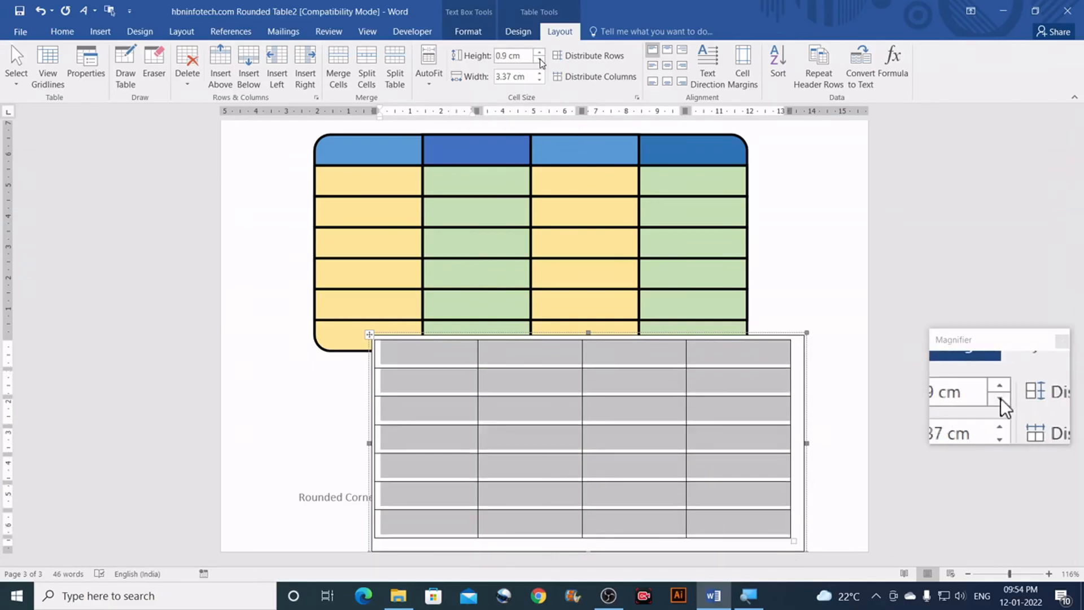
{"action": "left_click", "coordinate": [527, 57]}
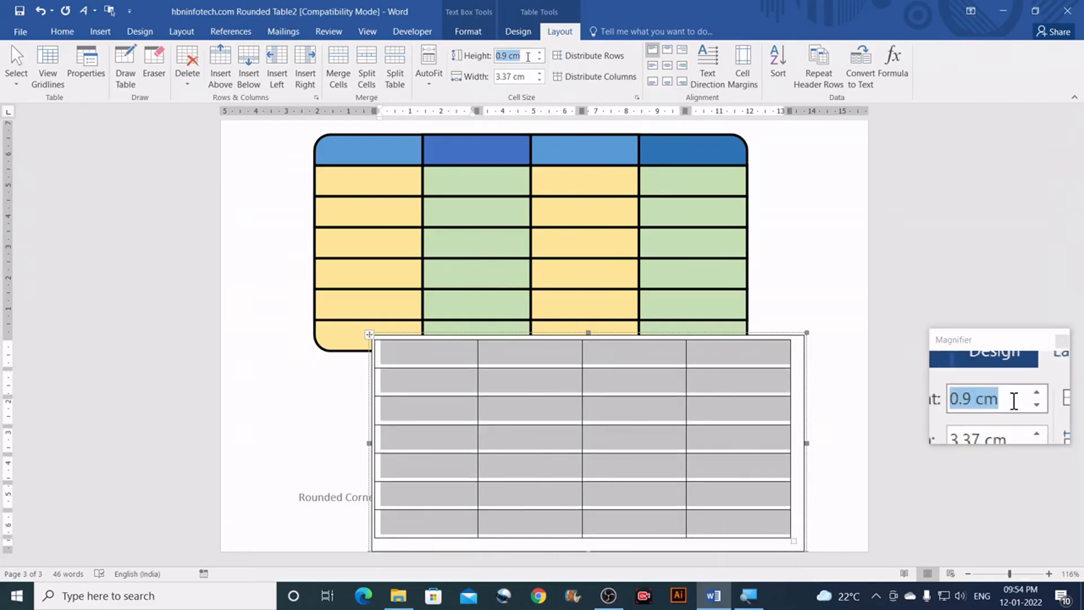
{"action": "key", "text": "BackSpace"}
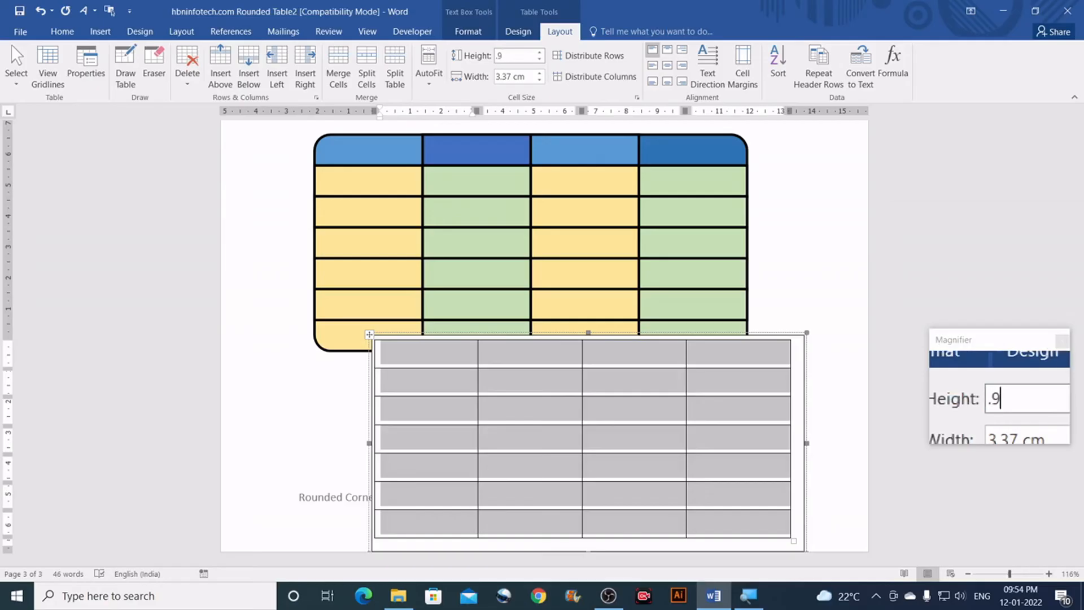
{"action": "type", "text": ".97"}
{"action": "key", "text": "Return"}
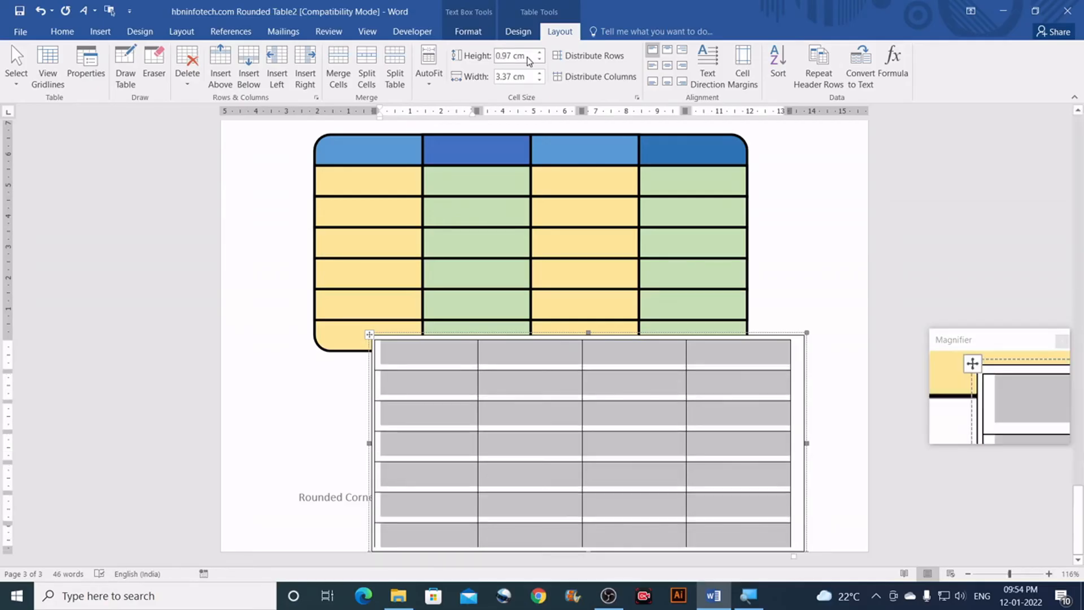
{"action": "left_click", "coordinate": [526, 57]}
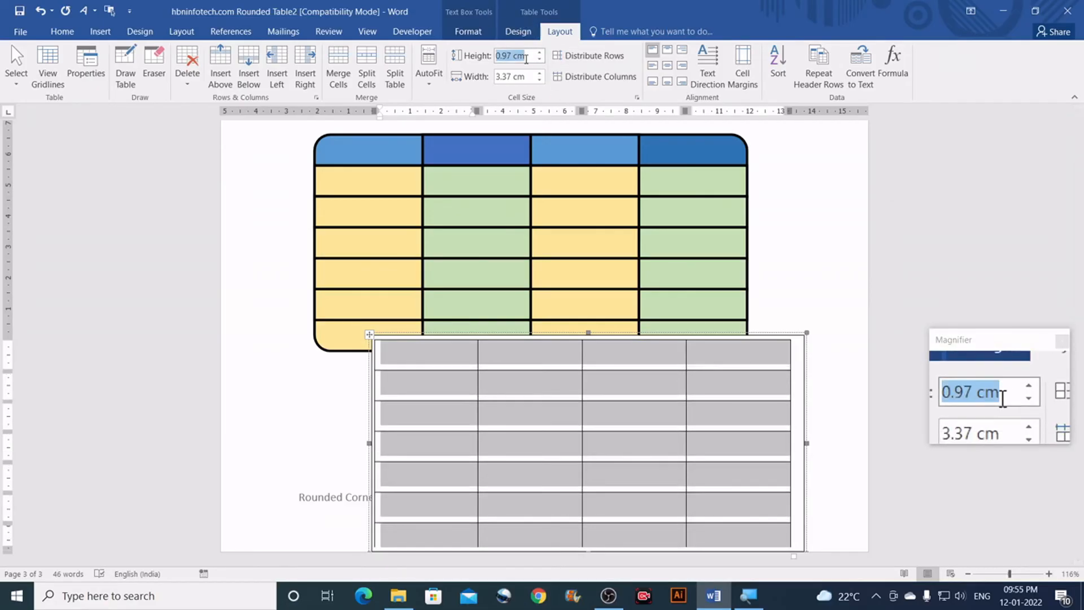
{"action": "key", "text": "BackSpace"}
{"action": "type", "text": ".96"}
{"action": "key", "text": "Return"}
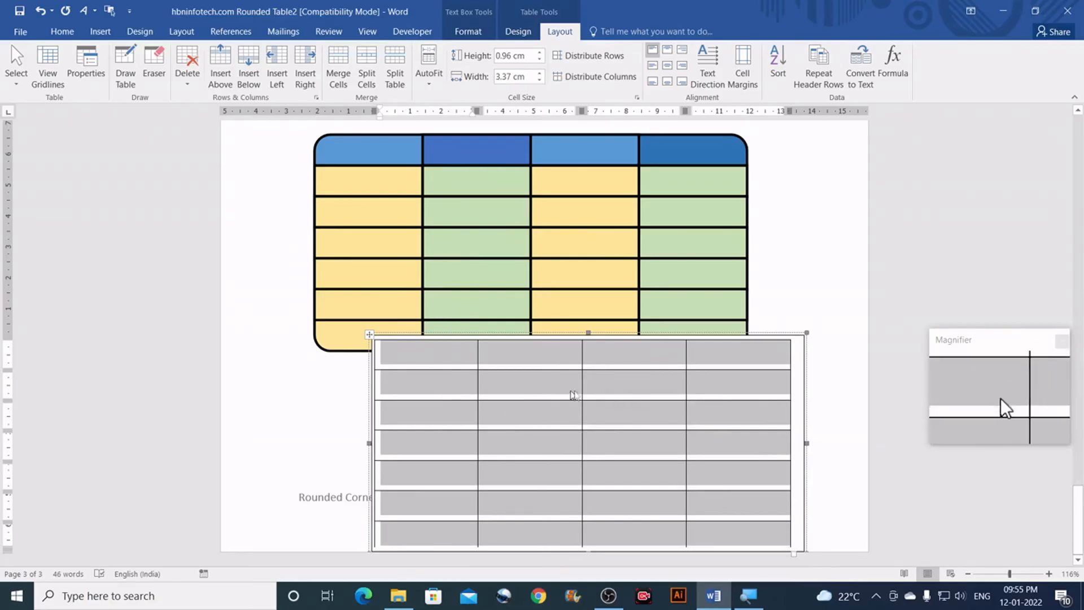
Step: Set the table's default top cell margin to 0.05 cm in Cell Margins
{"action": "left_click", "coordinate": [744, 63]}
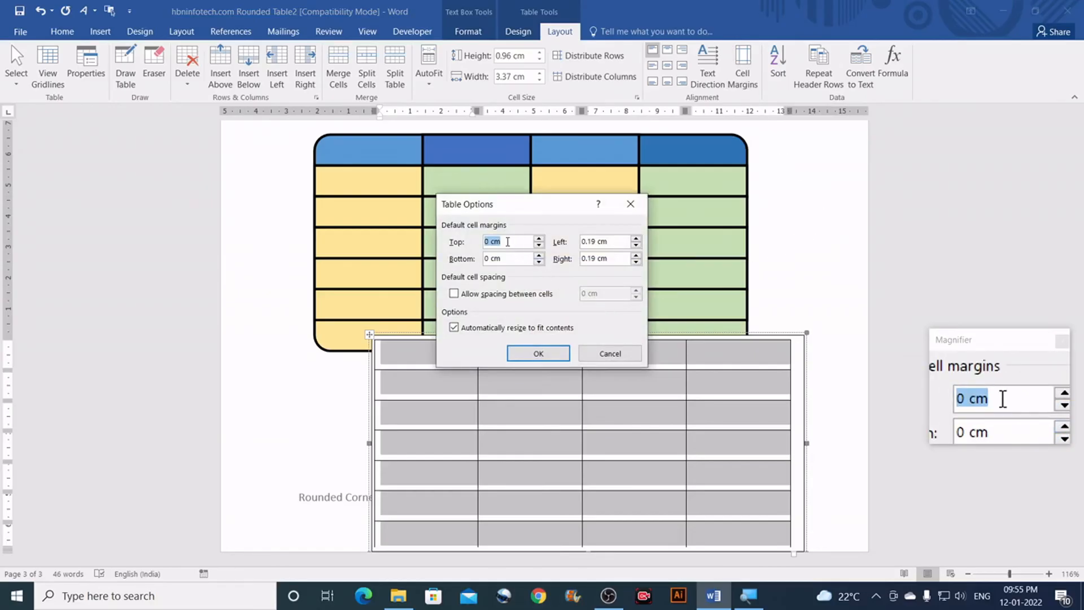
{"action": "key", "text": "BackSpace"}
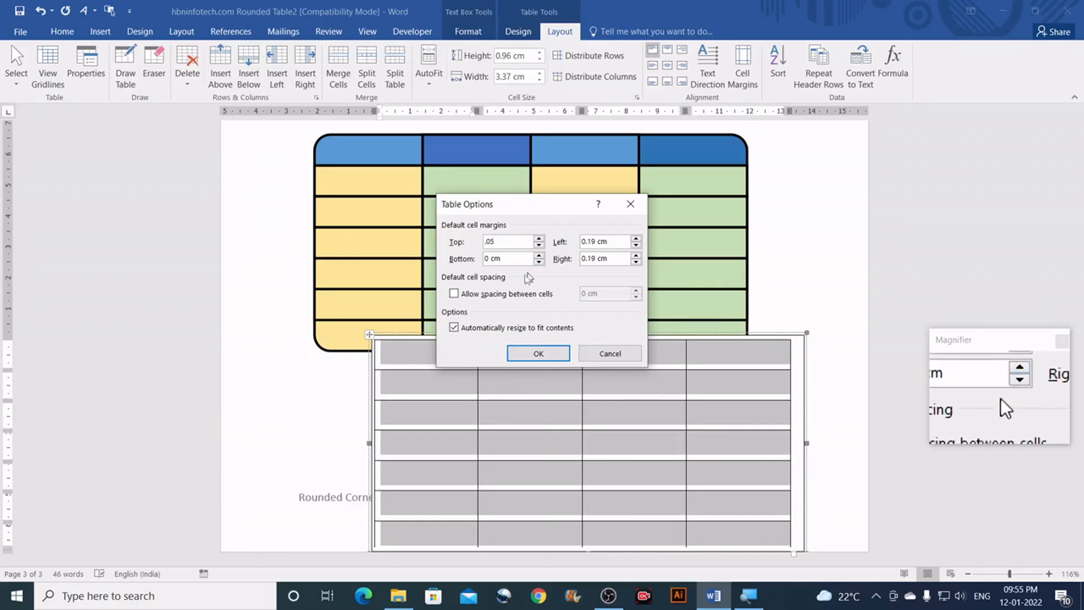
{"action": "left_click", "coordinate": [500, 259]}
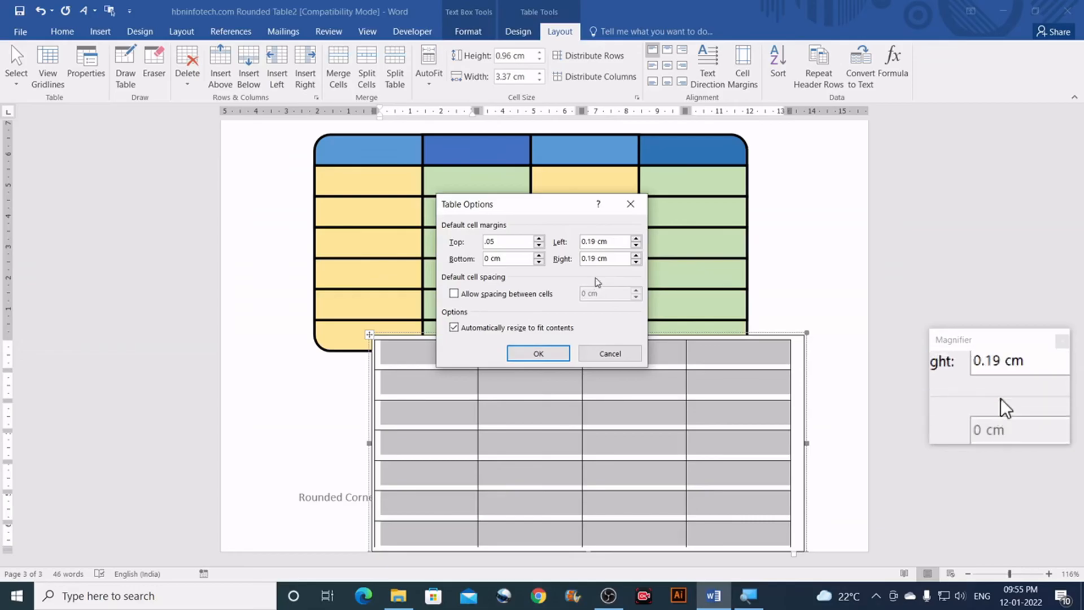
{"action": "left_click", "coordinate": [554, 356]}
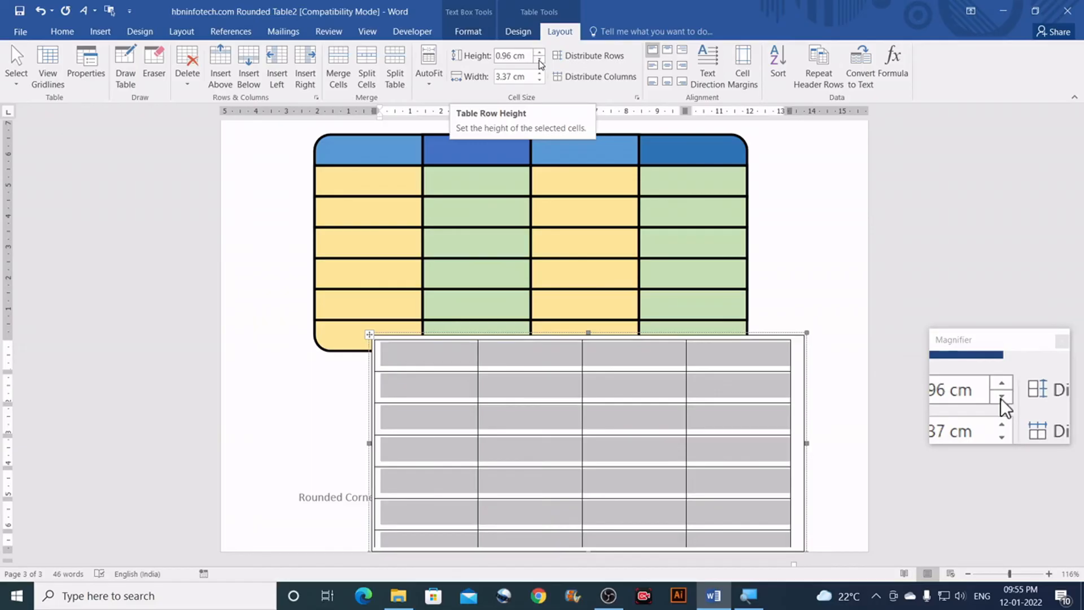
Step: Adjust the table's row height, trying 0.85 cm and settling on 0.89 cm
{"action": "left_click", "coordinate": [539, 61]}
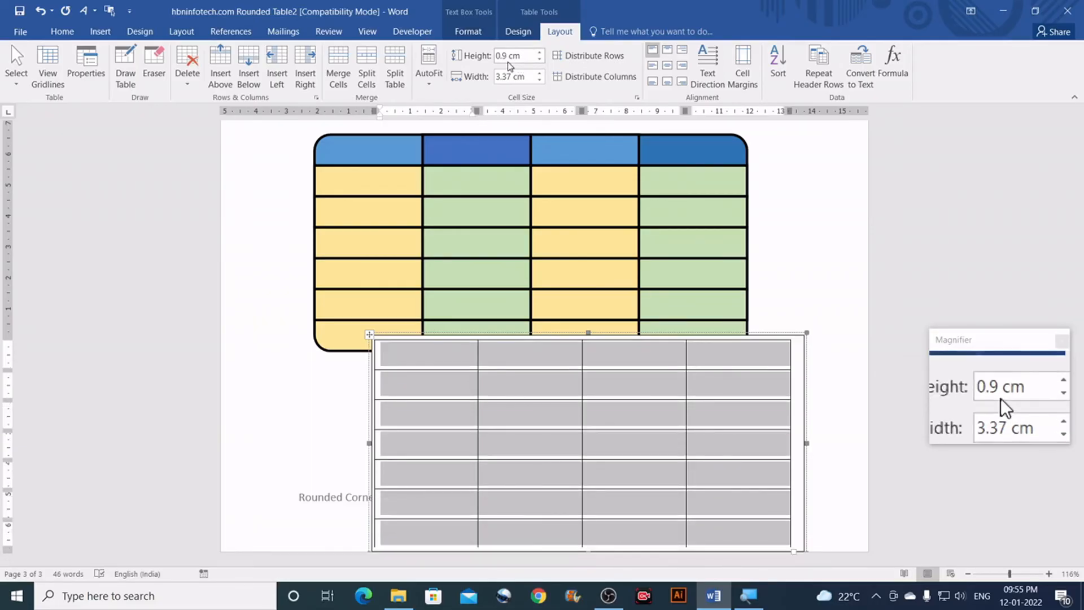
{"action": "left_click", "coordinate": [520, 56]}
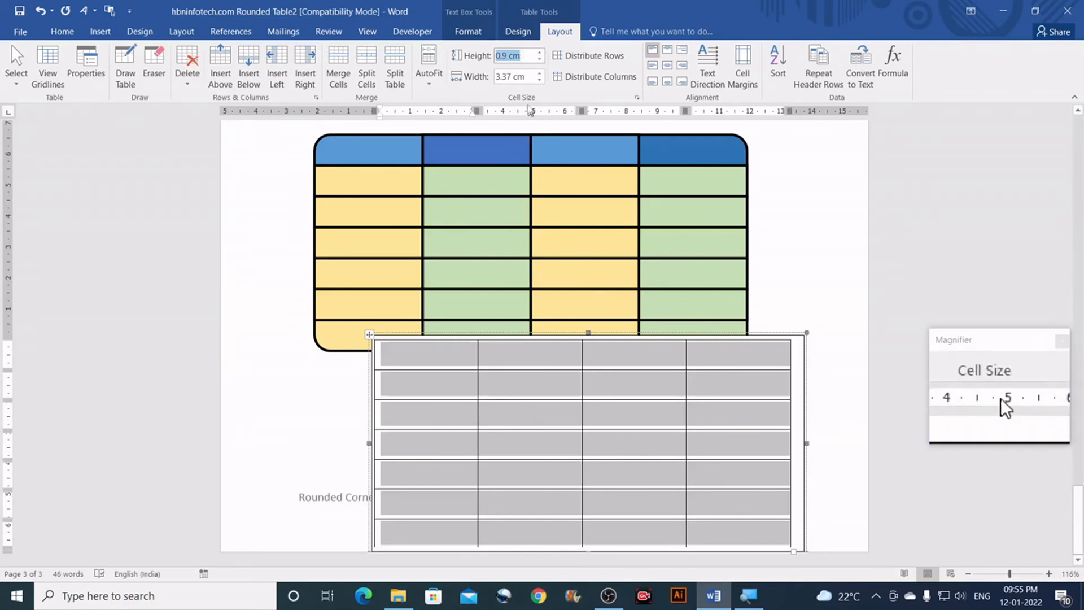
{"action": "key", "text": "BackSpace"}
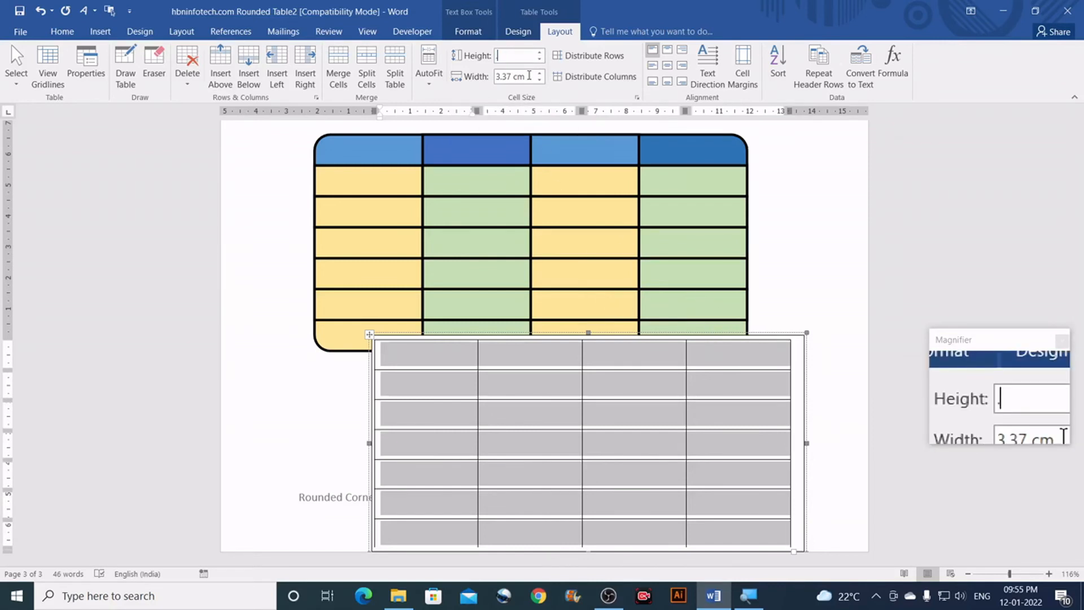
{"action": "type", "text": ".85"}
{"action": "key", "text": "Return"}
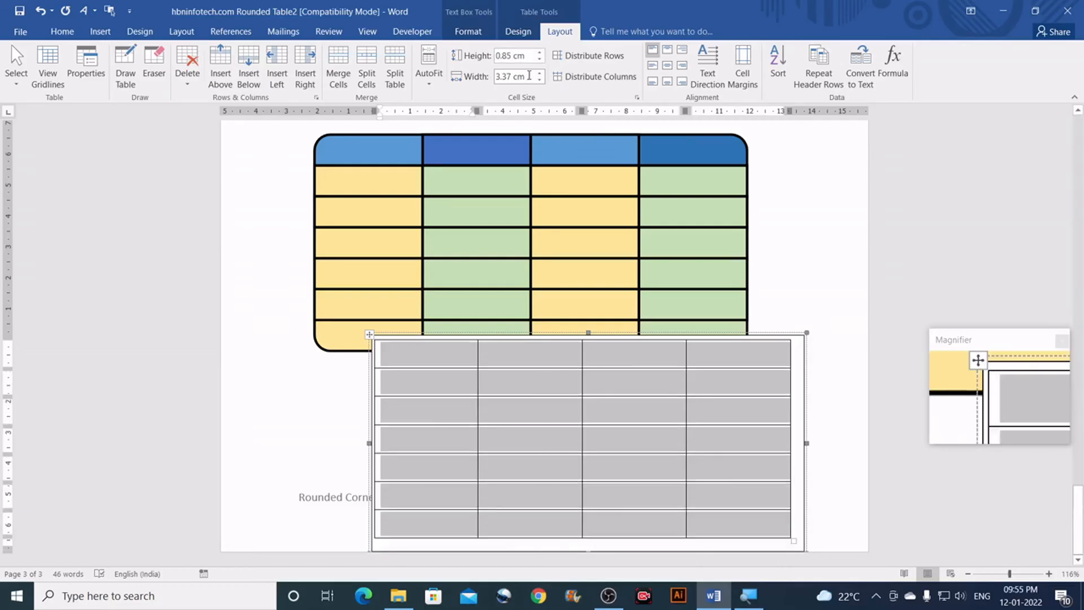
{"action": "left_click", "coordinate": [532, 56]}
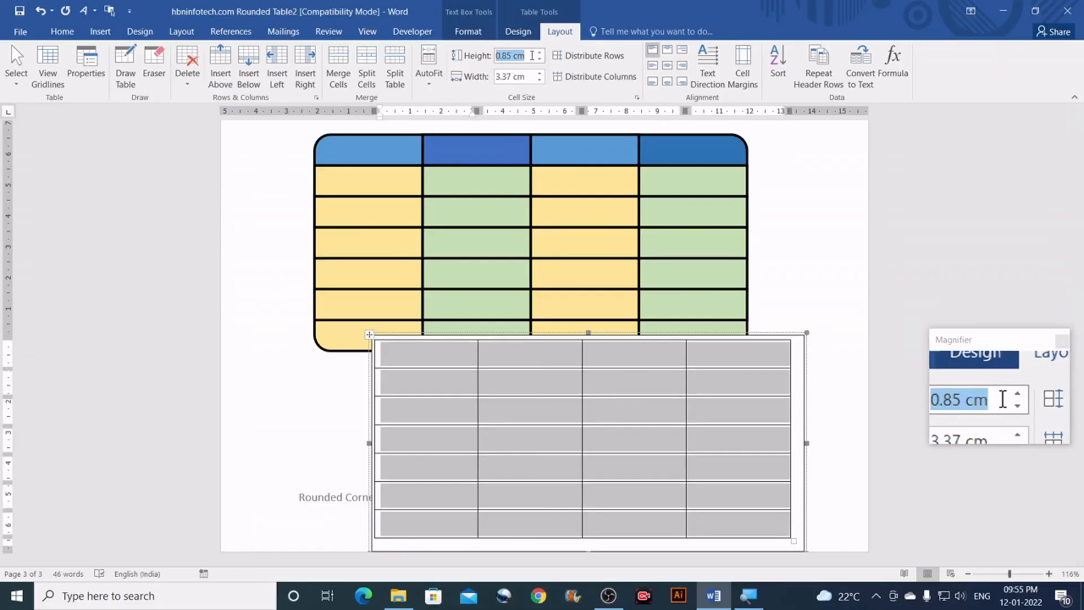
{"action": "key", "text": "BackSpace"}
{"action": "type", "text": ".89"}
{"action": "key", "text": "Return"}
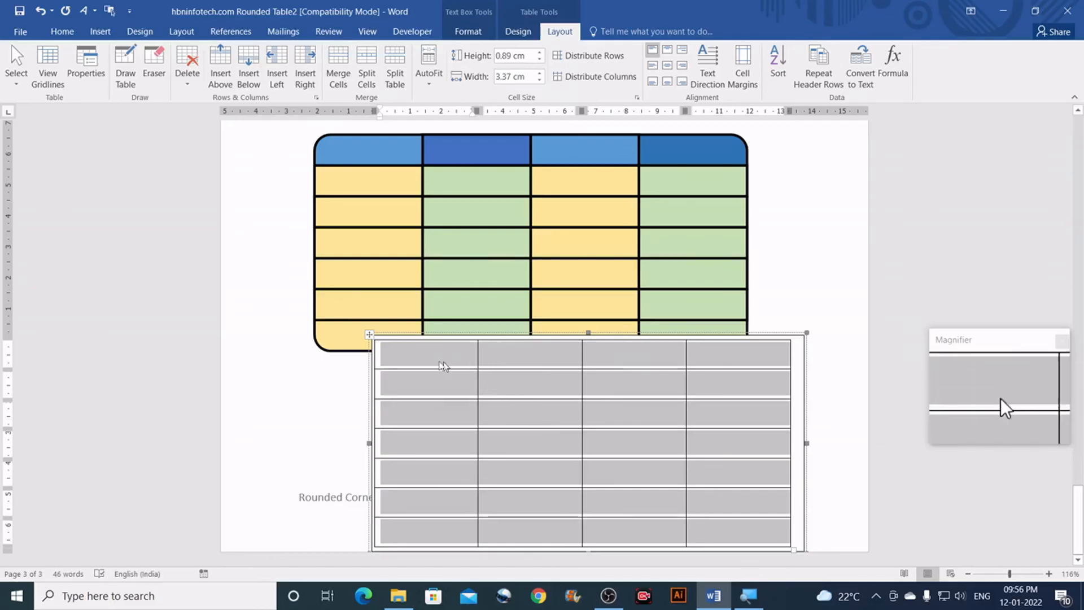
Step: Set the column width, trying 3.3 and 3.4 cm before settling on 3.45 cm
{"action": "left_click", "coordinate": [539, 74]}
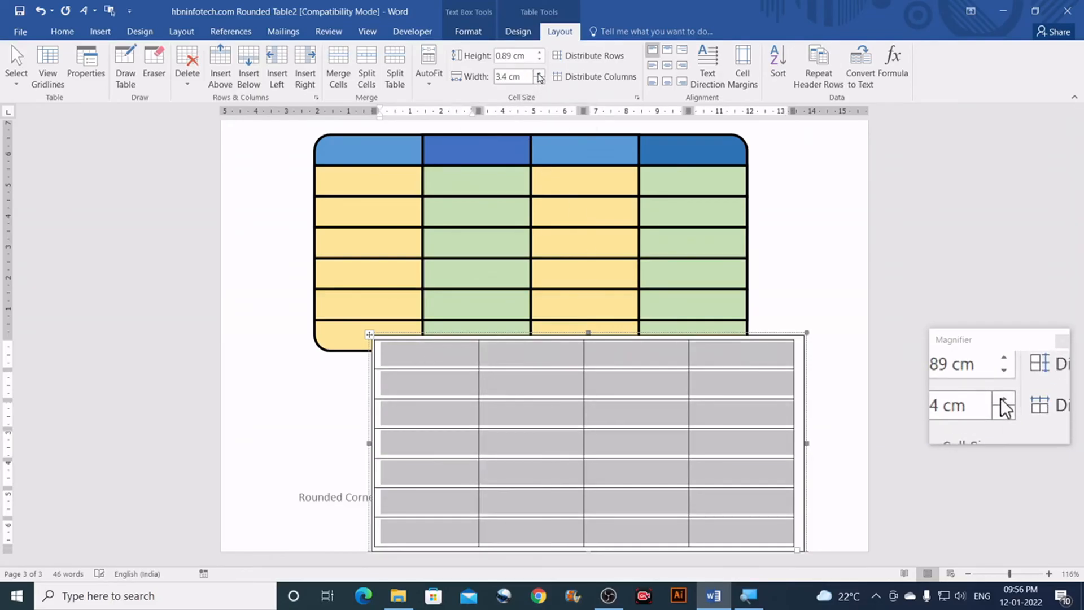
{"action": "left_click", "coordinate": [539, 74]}
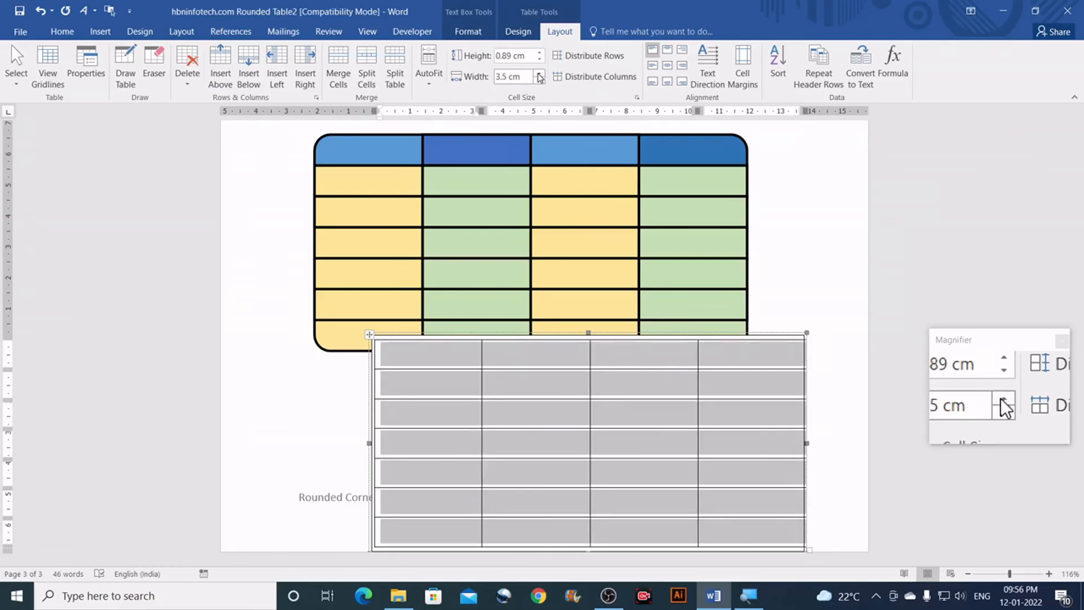
{"action": "left_click", "coordinate": [524, 78]}
{"action": "type", "text": "3.4"}
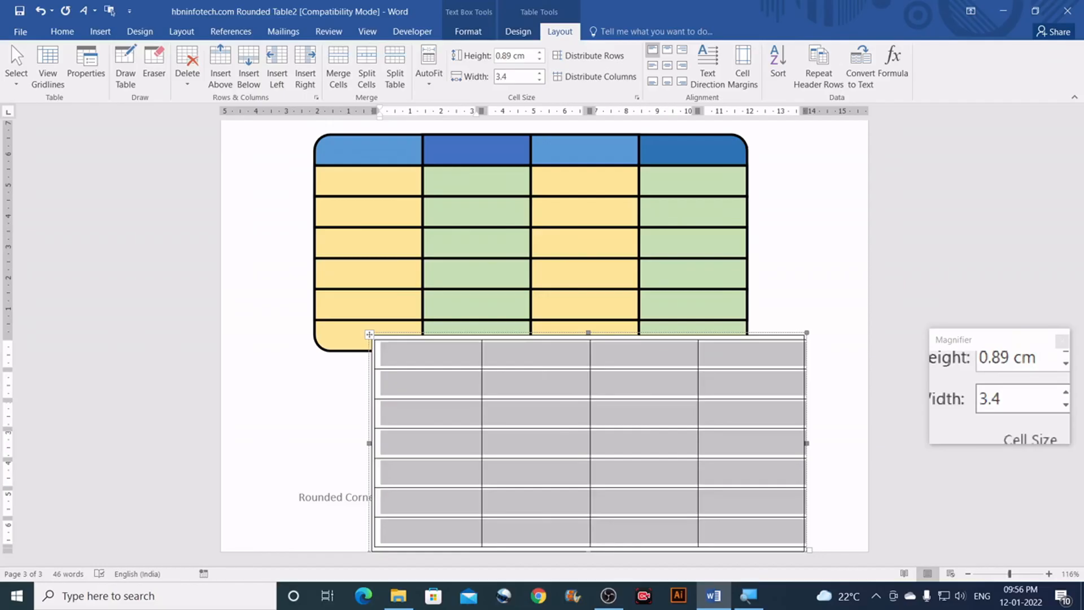
{"action": "double_click", "coordinate": [504, 76]}
{"action": "type", "text": "3"}
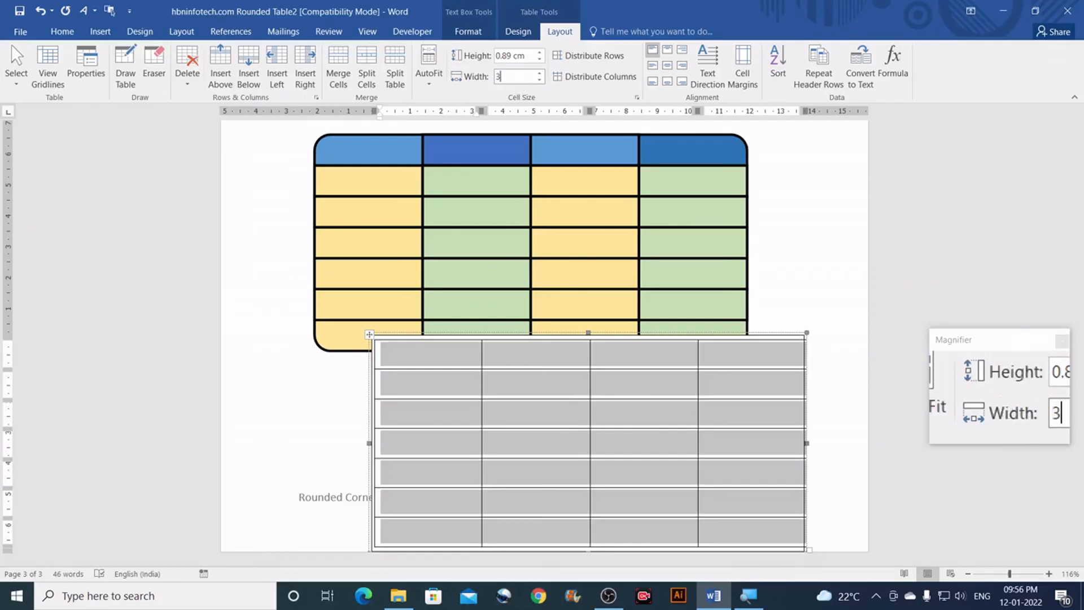
{"action": "type", "text": ".3"}
{"action": "key", "text": "Return"}
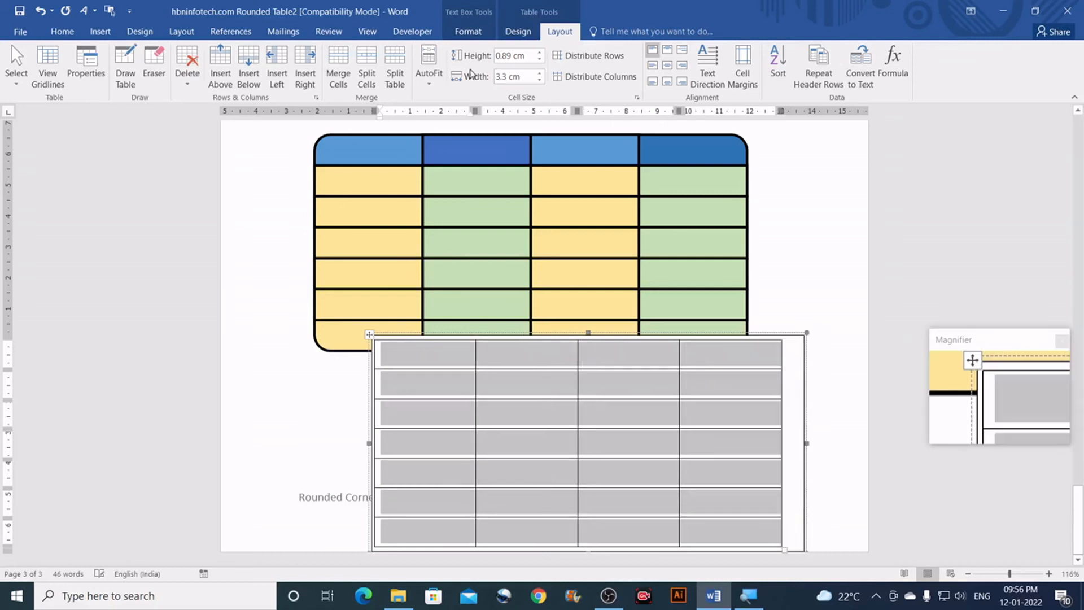
{"action": "left_click", "coordinate": [525, 77]}
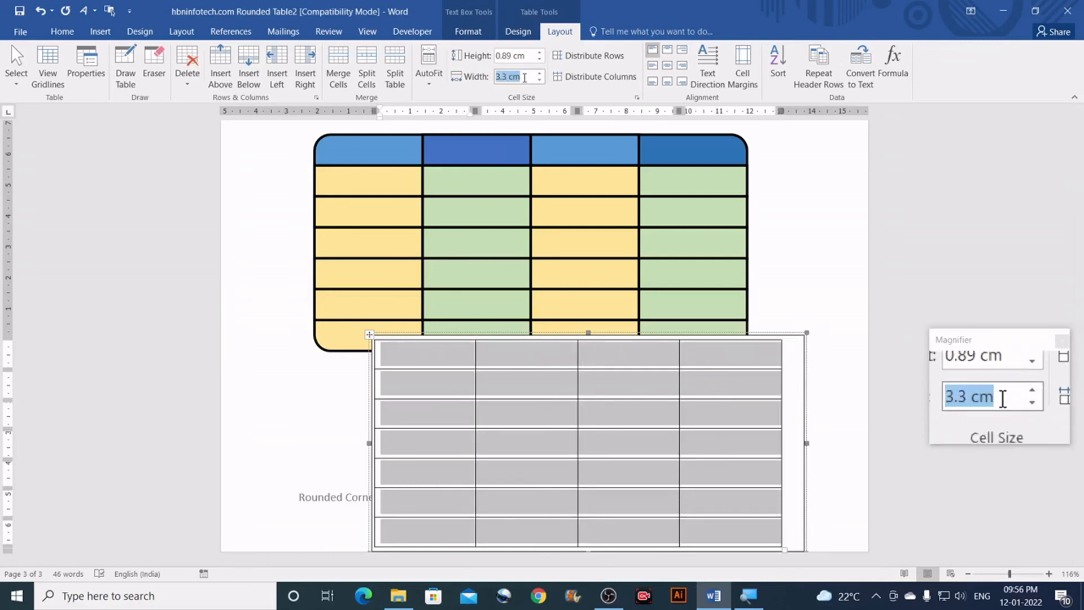
{"action": "type", "text": "3.4"}
{"action": "key", "text": "Return"}
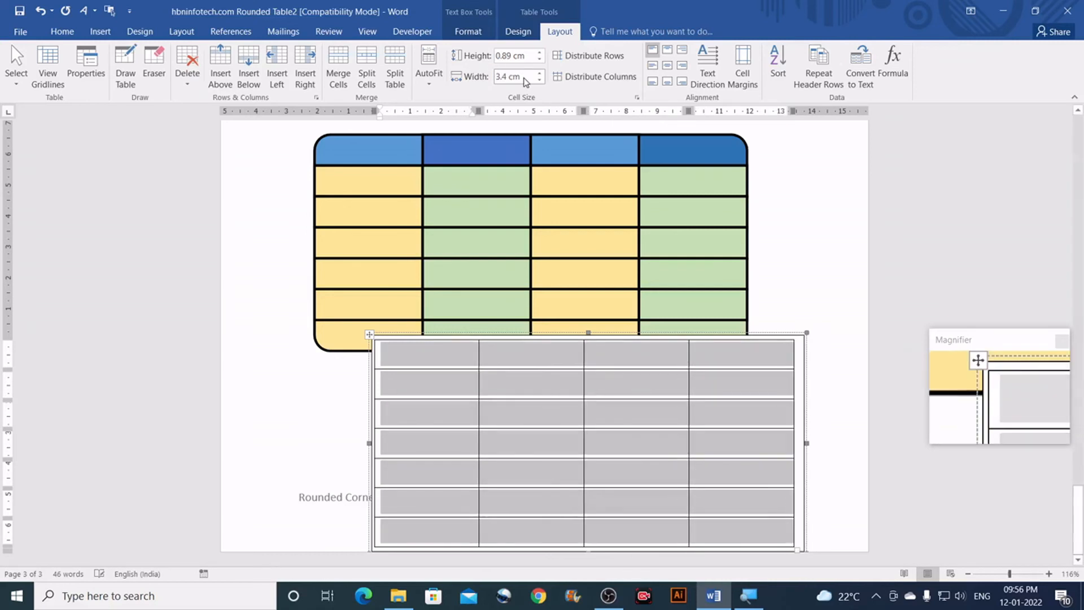
{"action": "left_click", "coordinate": [526, 77]}
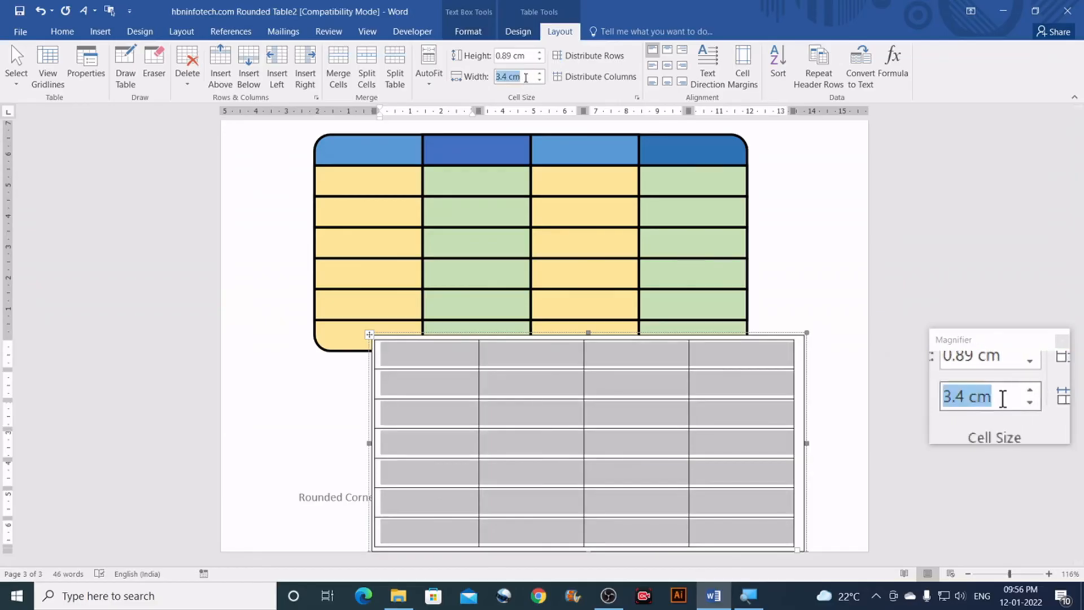
{"action": "type", "text": "3"}
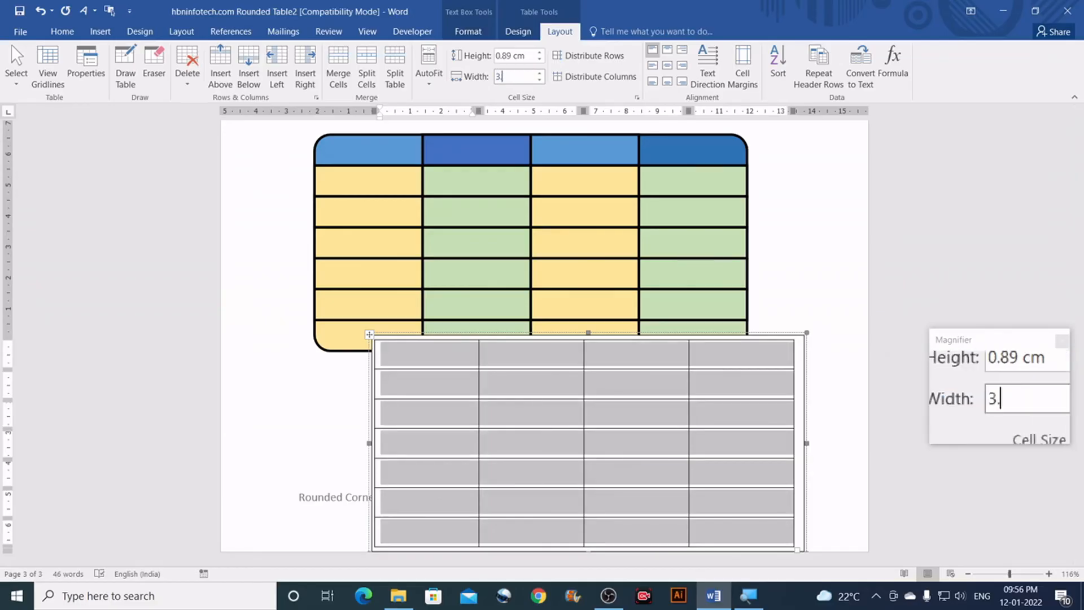
{"action": "type", "text": ".45"}
{"action": "key", "text": "Return"}
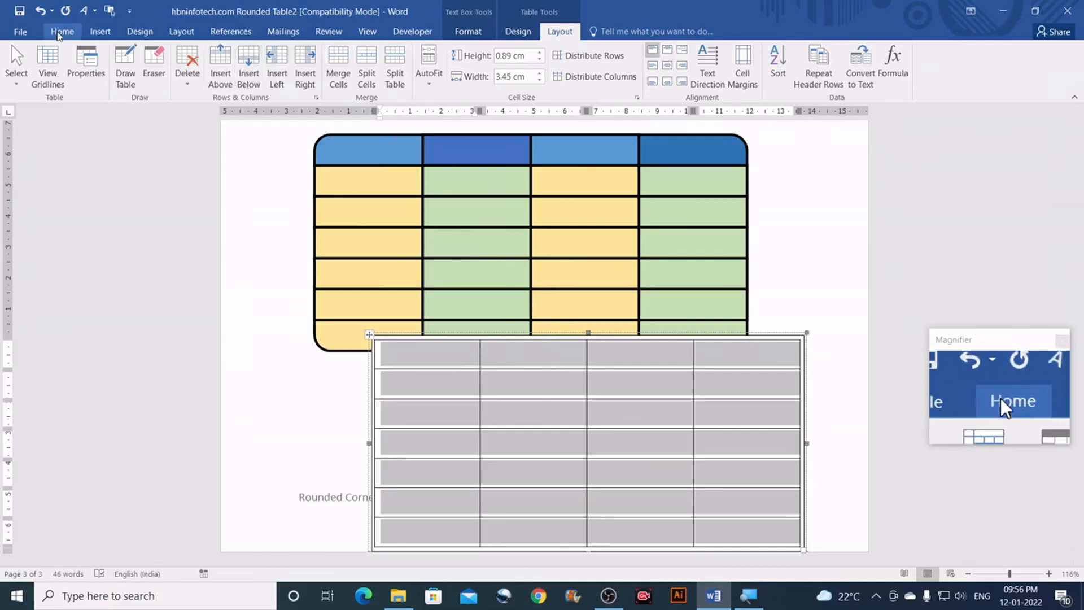
Step: Centre the plain table's text and drag its text box over the rounded table
{"action": "left_click", "coordinate": [65, 35]}
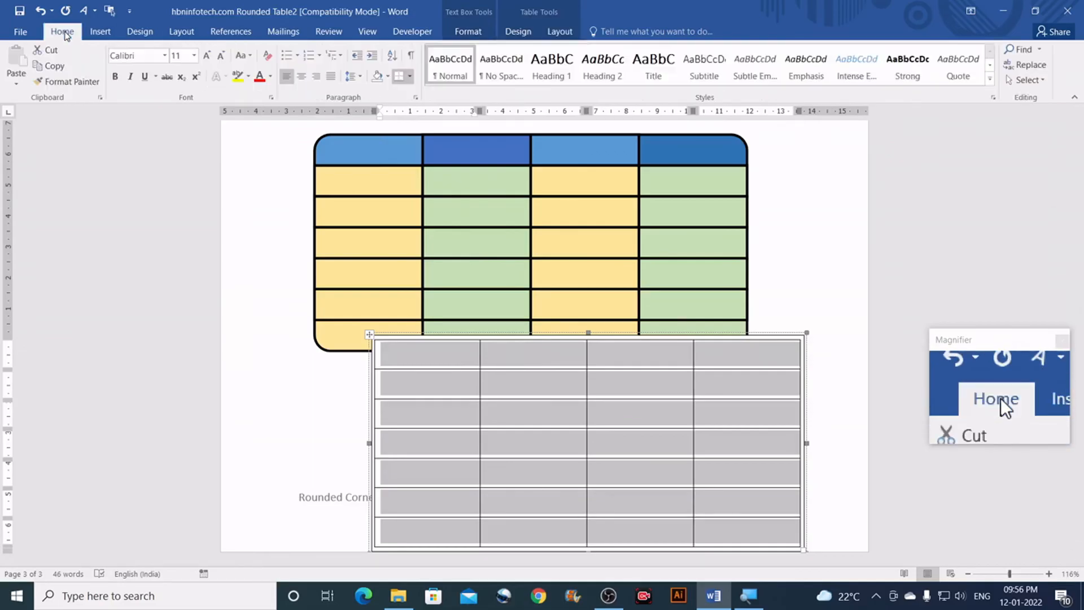
{"action": "left_click", "coordinate": [302, 79]}
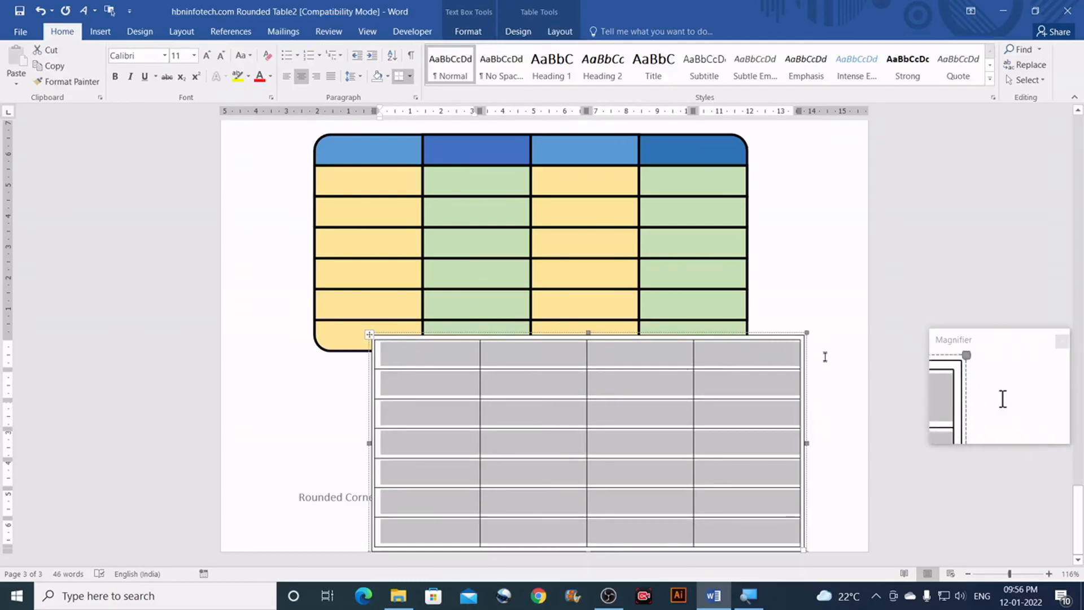
{"action": "mouse_move", "coordinate": [806, 366]}
{"action": "left_mouse_down"}
{"action": "mouse_move", "coordinate": [774, 223]}
{"action": "mouse_move", "coordinate": [745, 164]}
{"action": "left_mouse_up"}
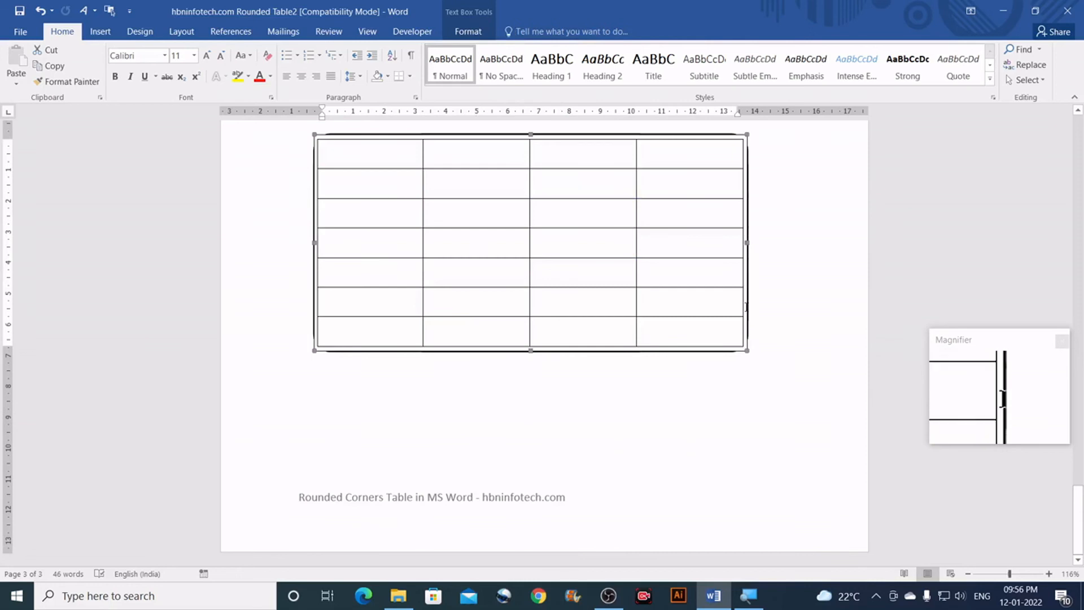
{"action": "scroll", "coordinate": [678, 319], "scroll_direction": "up", "scroll_amount": 1}
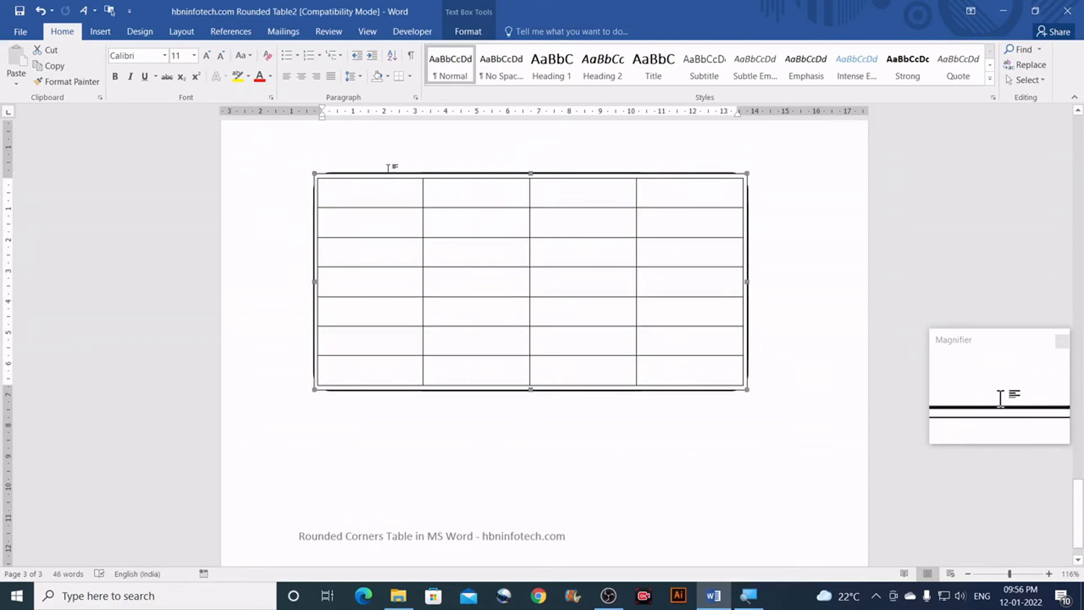
Step: Set the text box's Shape Fill to No Fill so the colours show through
{"action": "left_click", "coordinate": [467, 31]}
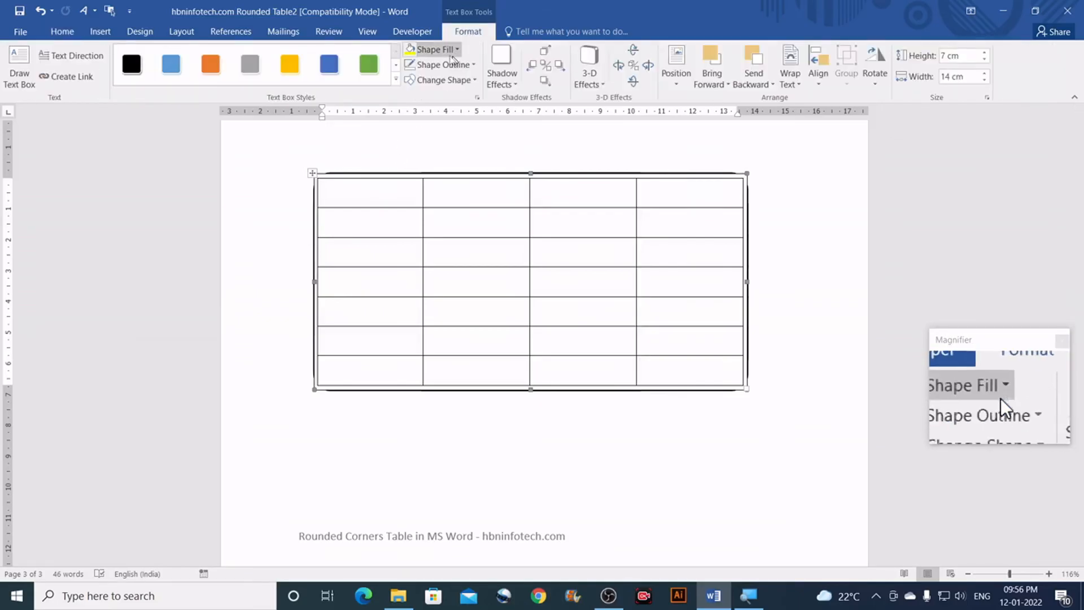
{"action": "left_click", "coordinate": [454, 52]}
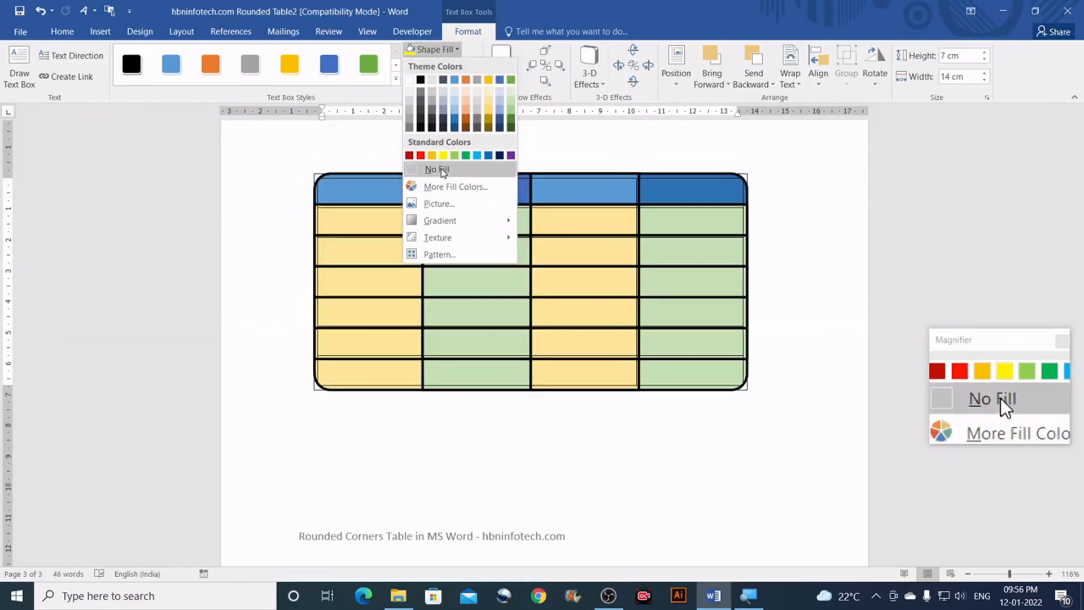
{"action": "left_click", "coordinate": [443, 170]}
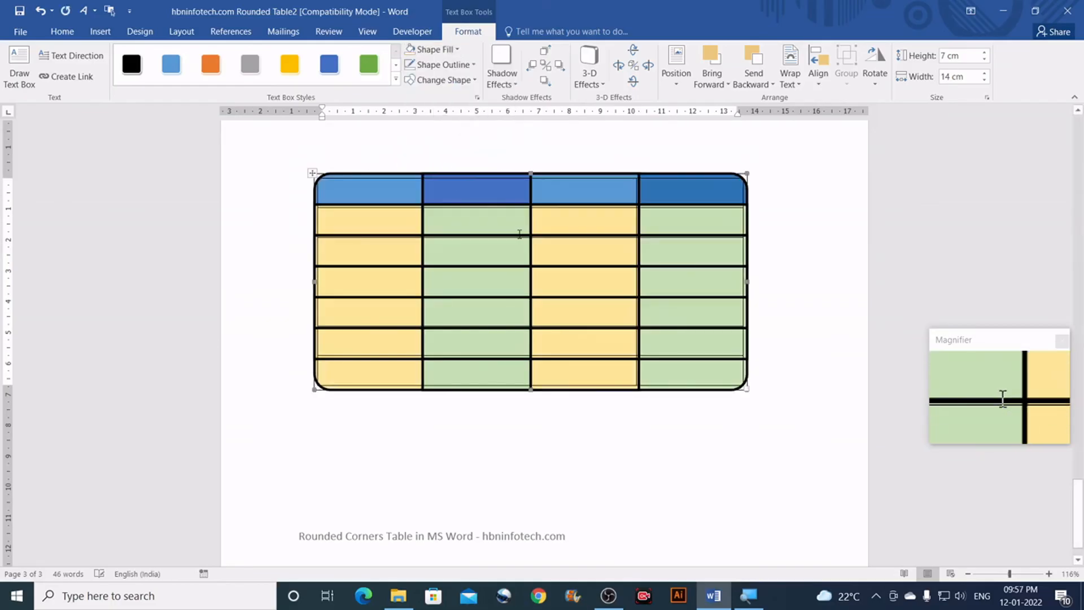
Step: Remove the text box outline, then drag the plain table down-right and select all its cells
{"action": "left_click", "coordinate": [473, 66]}
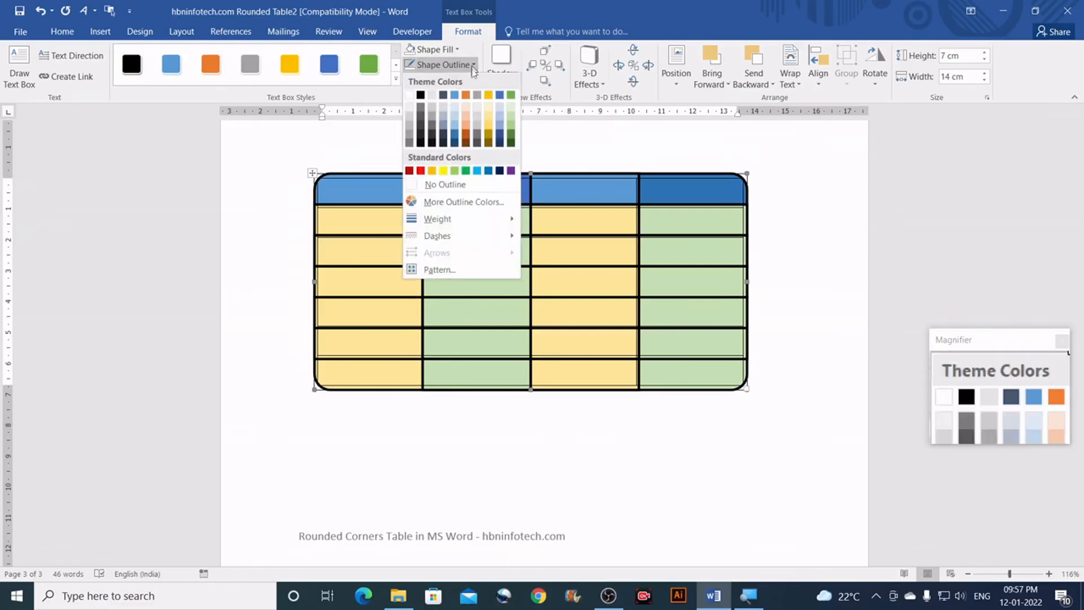
{"action": "left_click", "coordinate": [440, 184]}
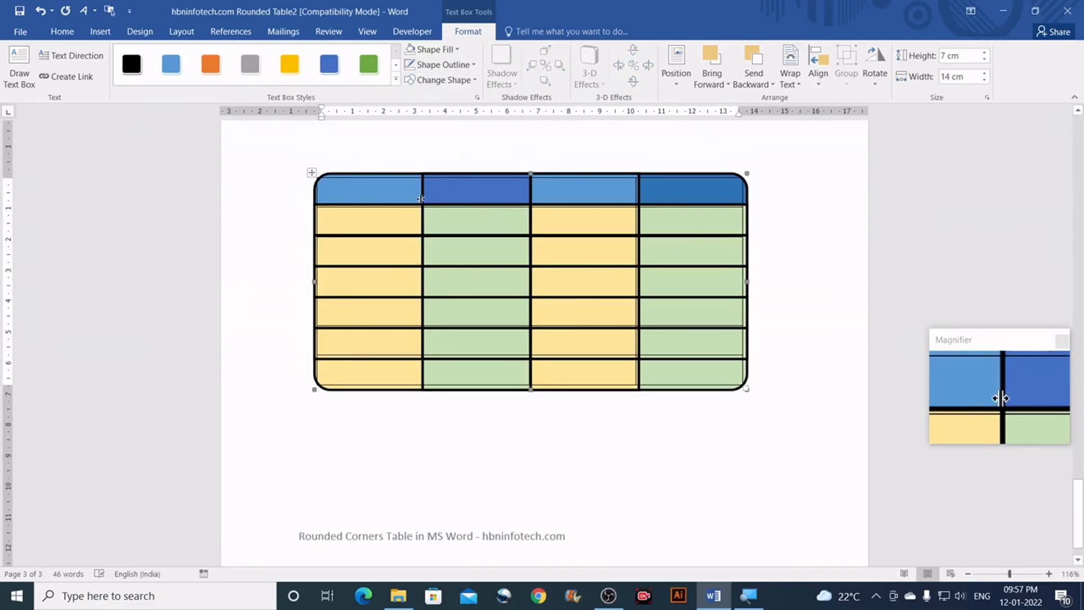
{"action": "left_click", "coordinate": [395, 195]}
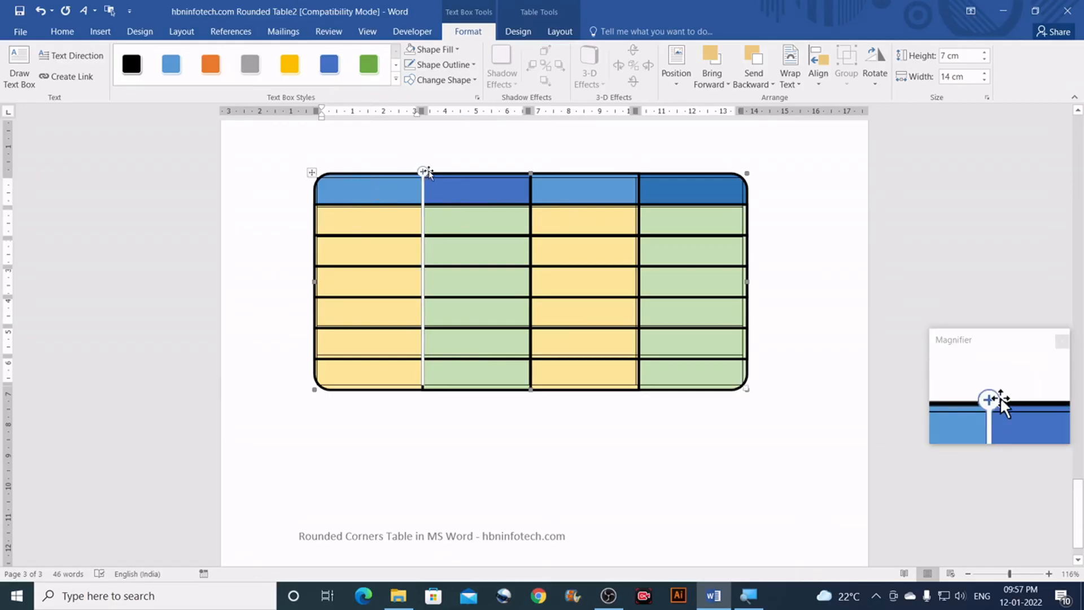
{"action": "left_click_drag", "start_coordinate": [462, 174], "coordinate": [570, 280]}
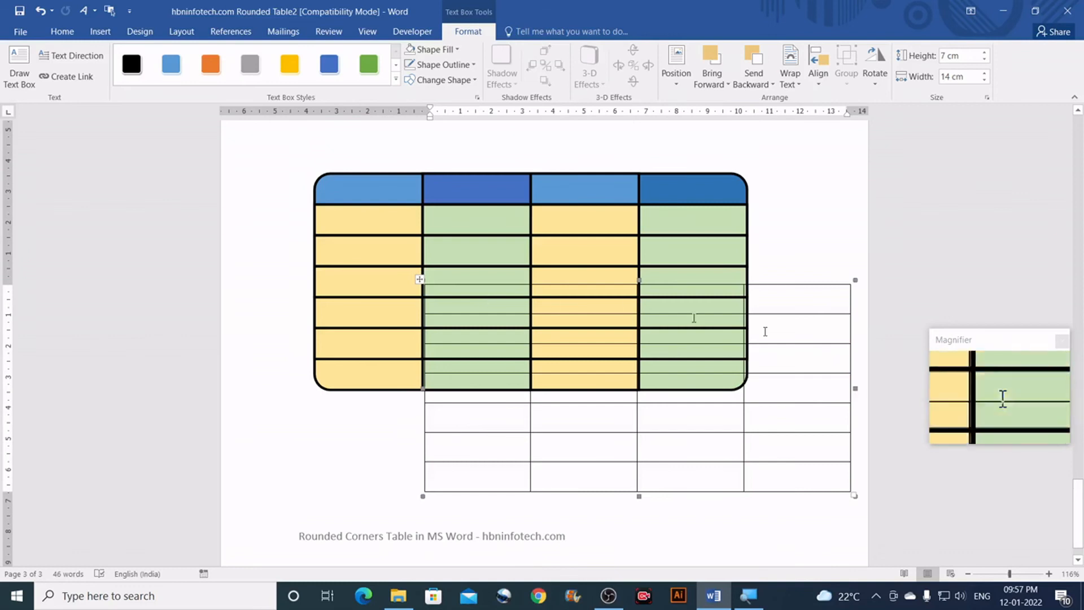
{"action": "left_click_drag", "start_coordinate": [485, 309], "coordinate": [787, 473]}
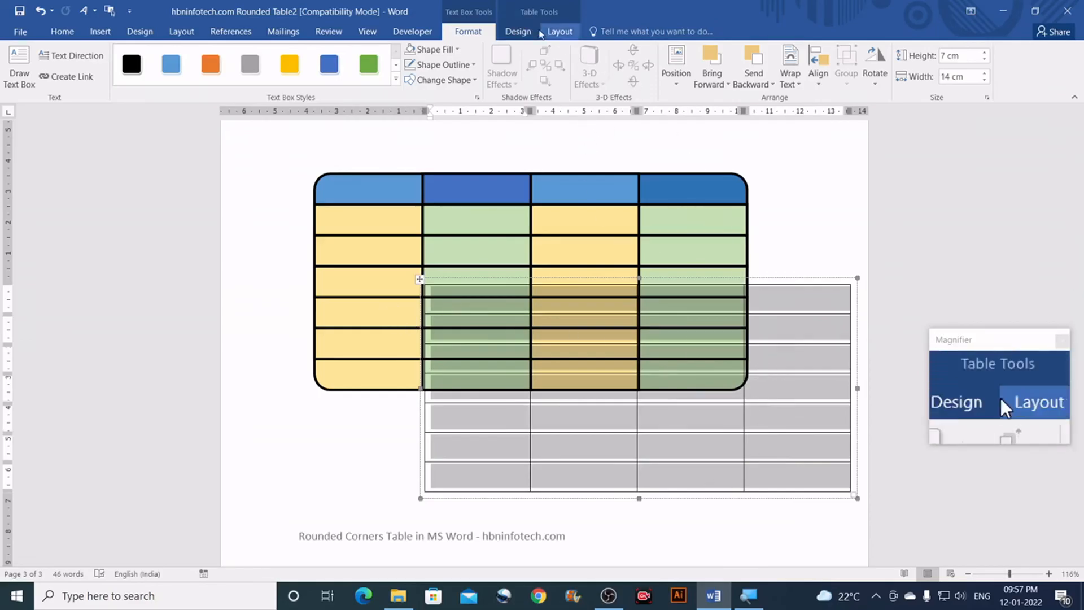
Step: Apply No Border to the plain table
{"action": "left_click", "coordinate": [518, 34]}
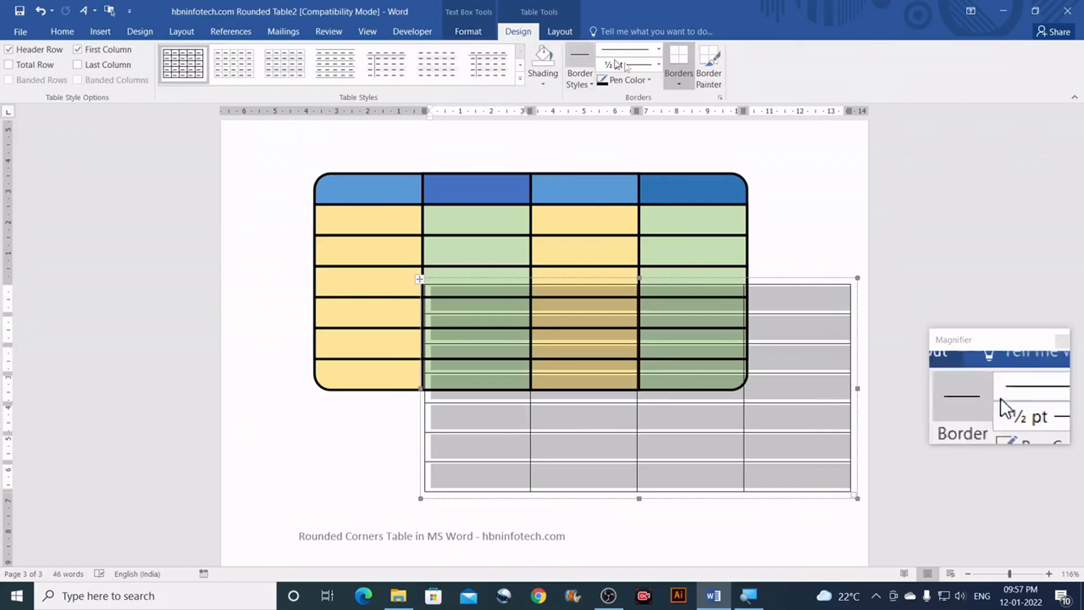
{"action": "left_click", "coordinate": [681, 85]}
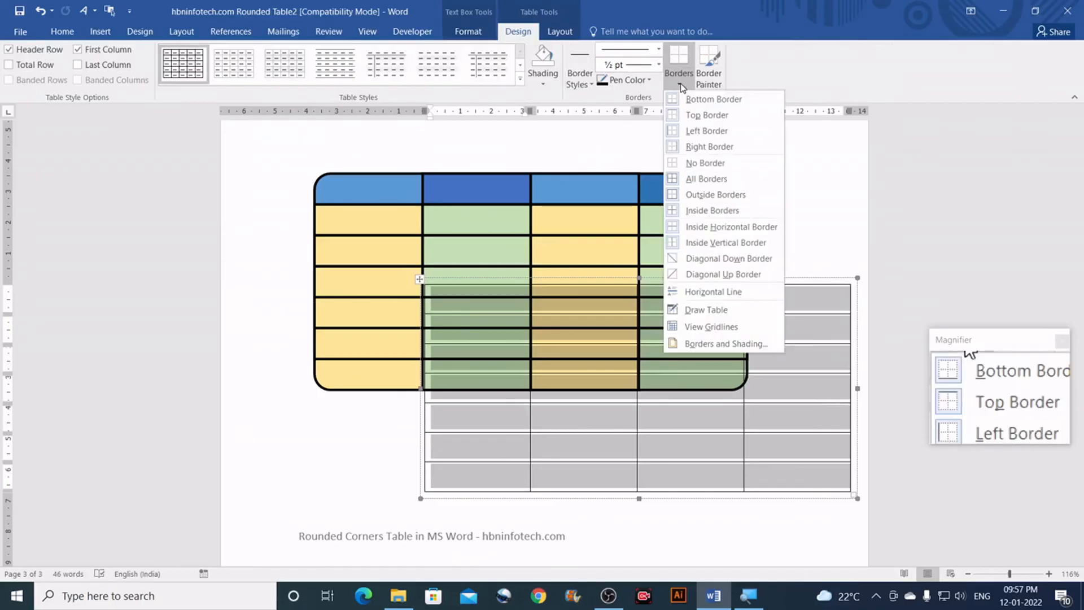
{"action": "left_click", "coordinate": [689, 164]}
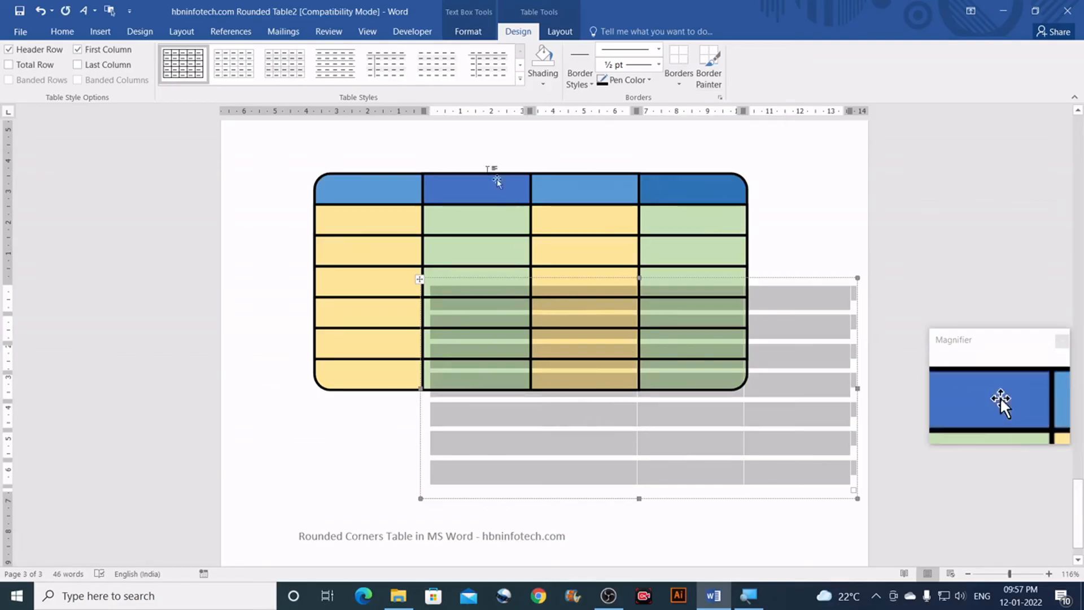
Step: Toggle View Gridlines on and off, then drag the table back over the rounded table
{"action": "left_click", "coordinate": [551, 34]}
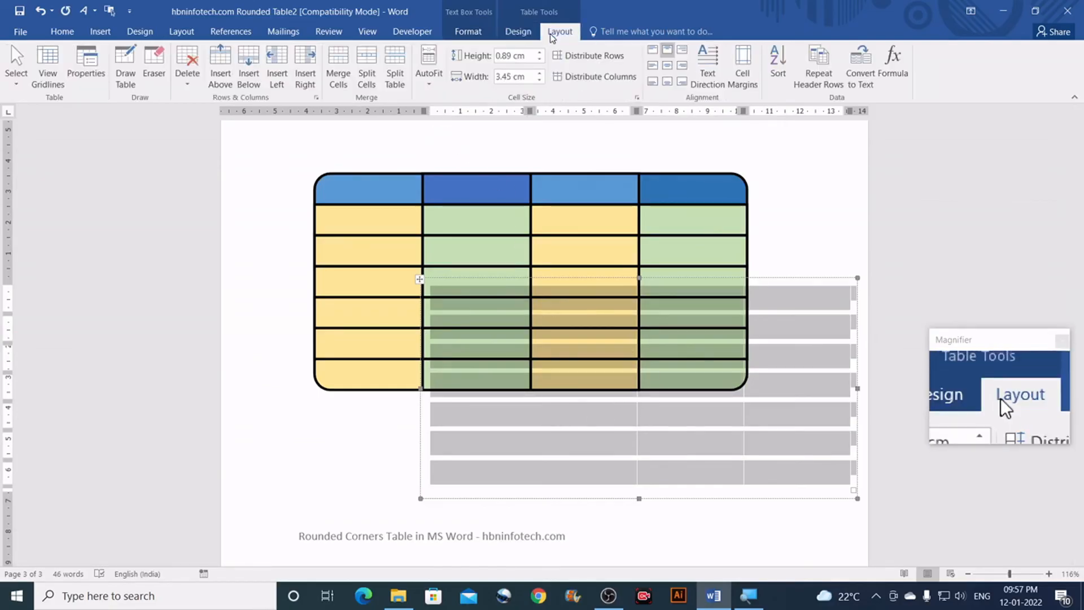
{"action": "left_click", "coordinate": [49, 75]}
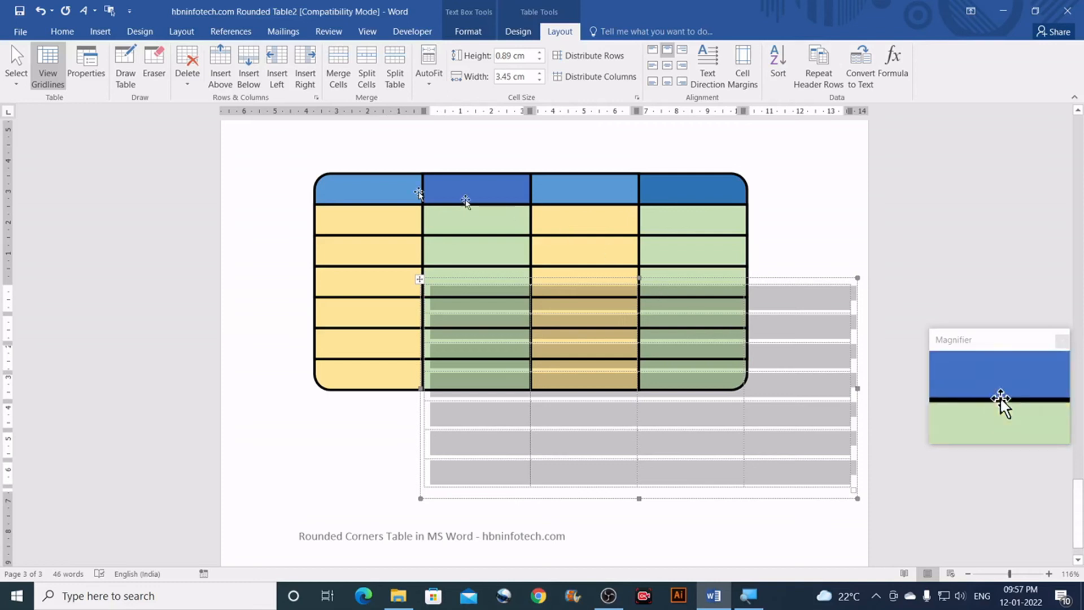
{"action": "left_click", "coordinate": [43, 76]}
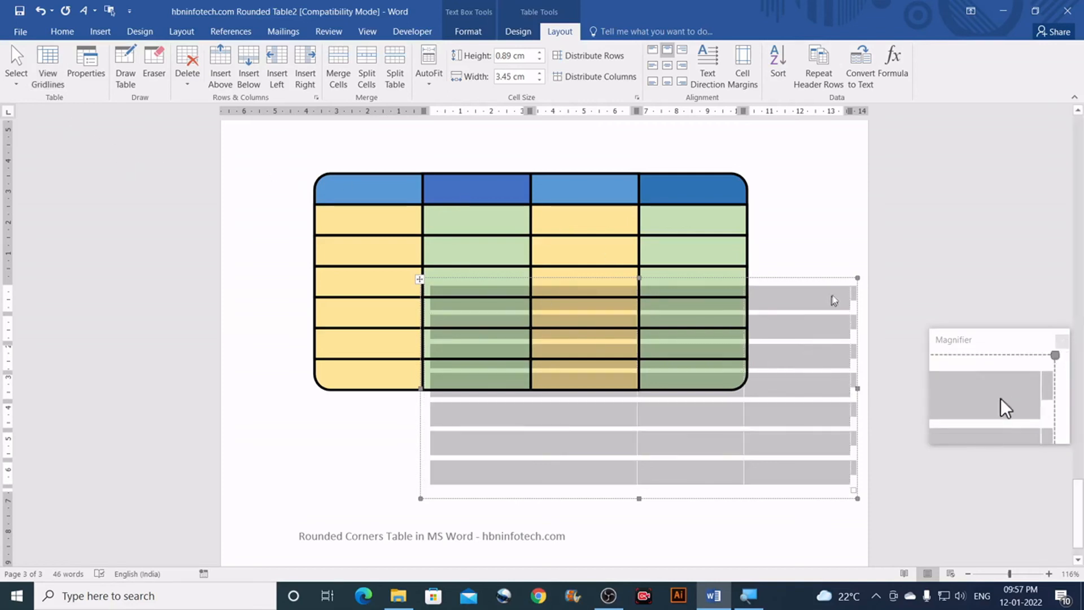
{"action": "left_click_drag", "start_coordinate": [824, 278], "coordinate": [715, 173]}
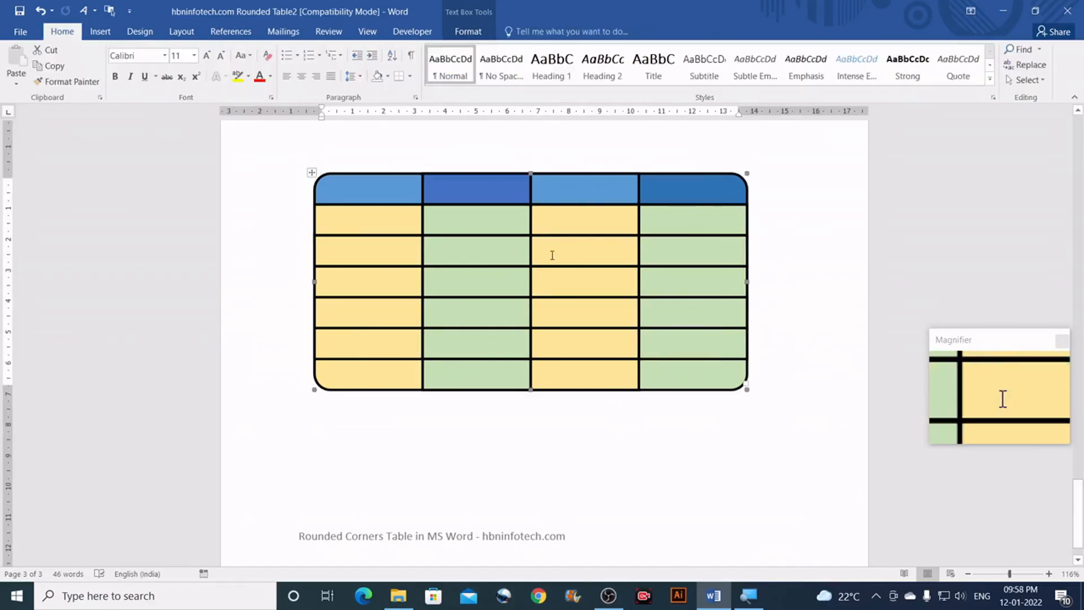
Step: Type the headers SL No., Product, Code and Weight, then select the cells below SL No
{"action": "left_click", "coordinate": [372, 191]}
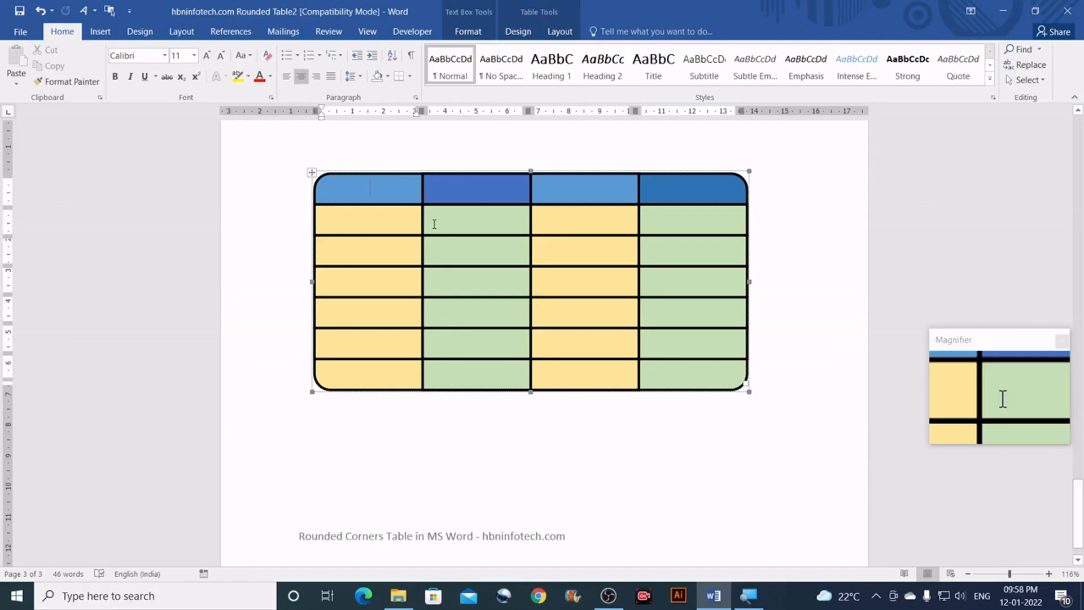
{"action": "type", "text": "SL"}
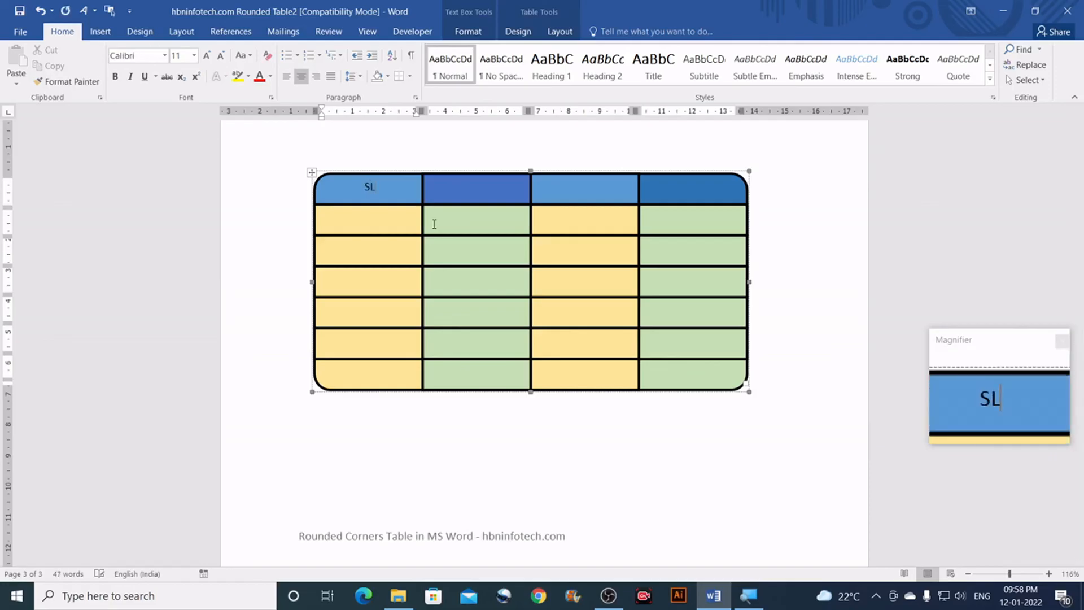
{"action": "type", "text": " No."}
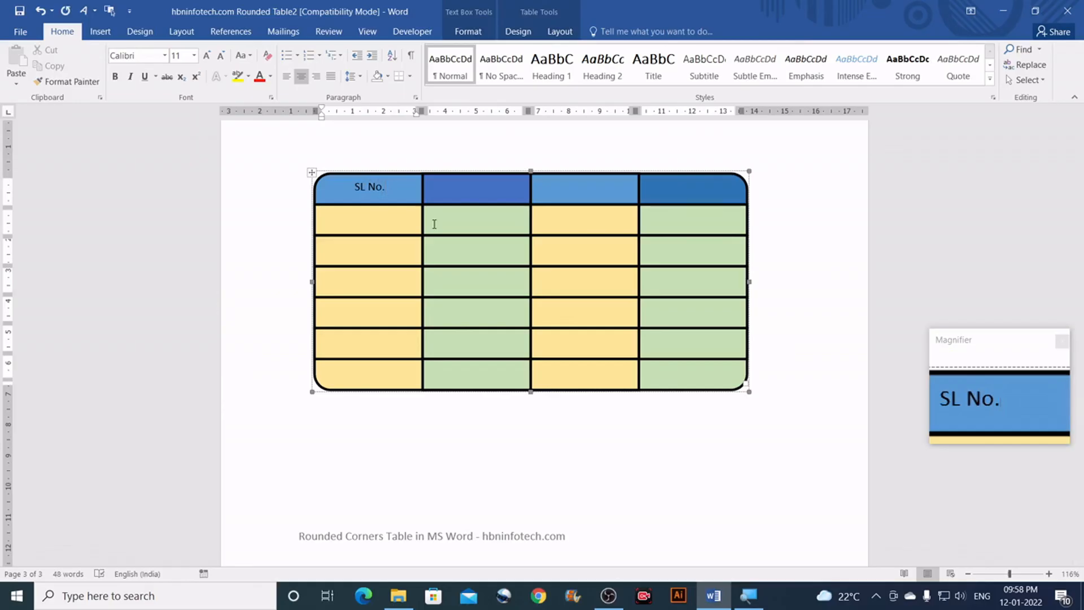
{"action": "key", "text": "Tab"}
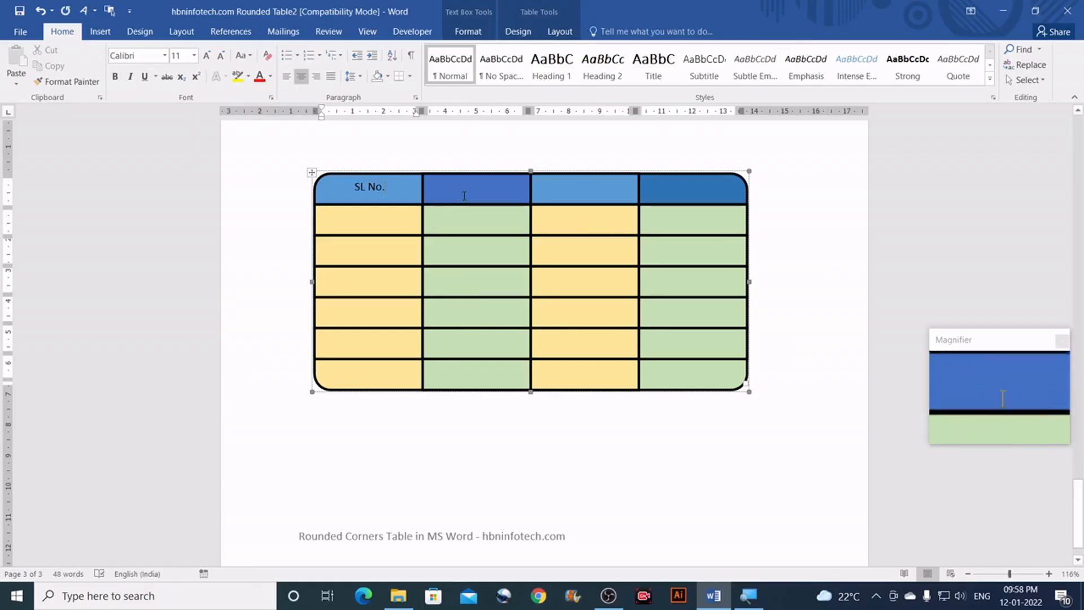
{"action": "type", "text": "Product"}
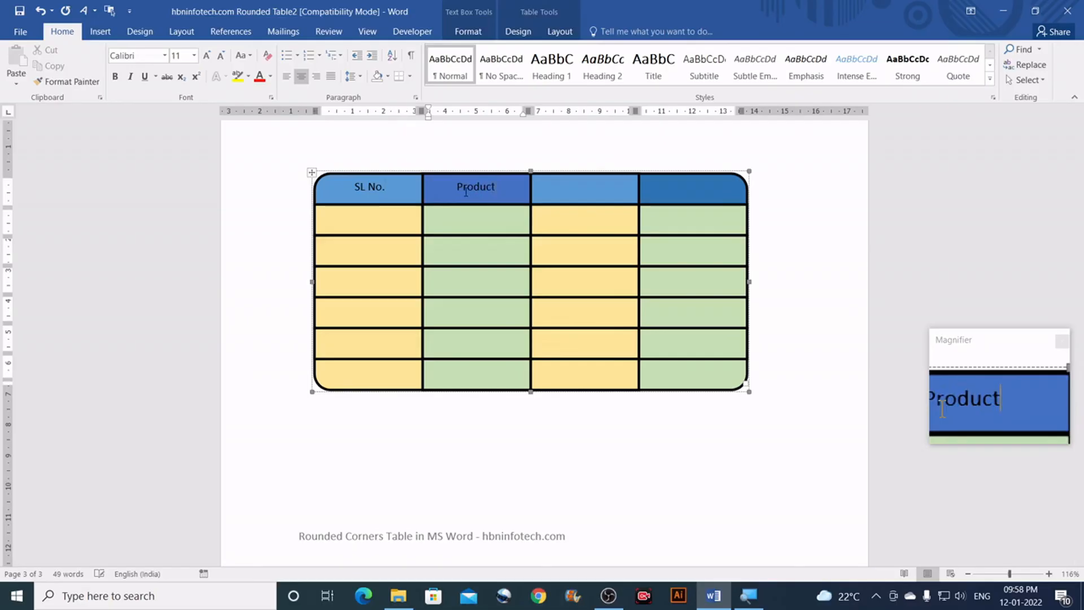
{"action": "left_click", "coordinate": [579, 187]}
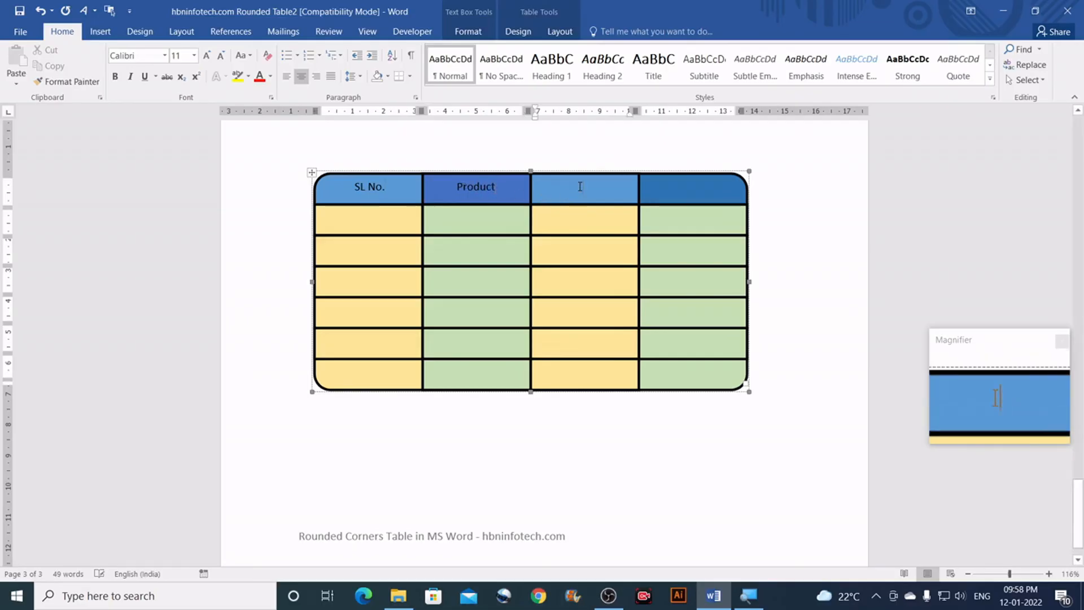
{"action": "type", "text": "Code"}
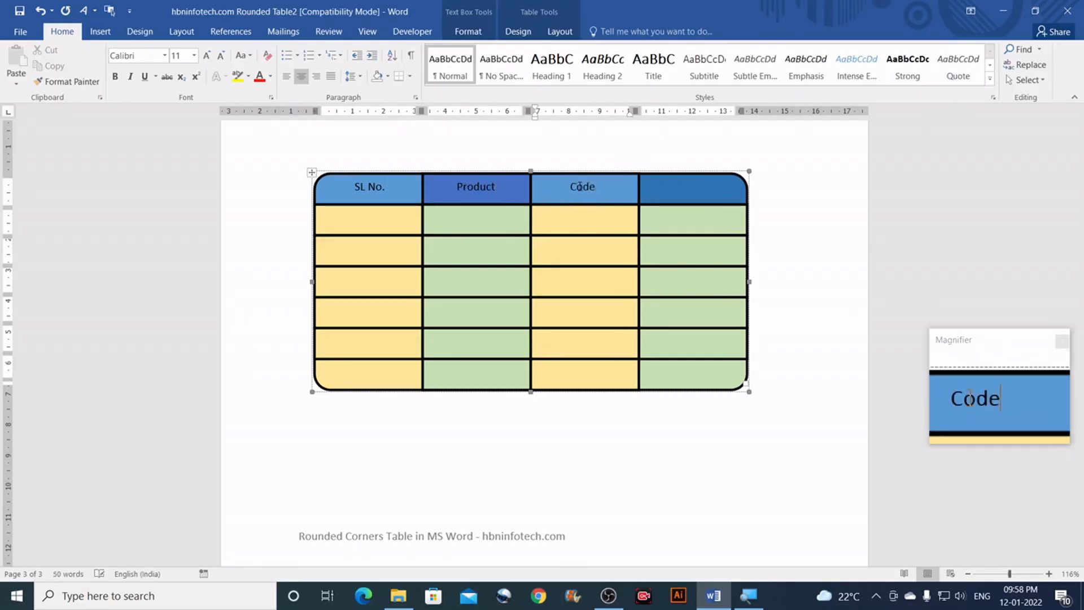
{"action": "key", "text": "Tab"}
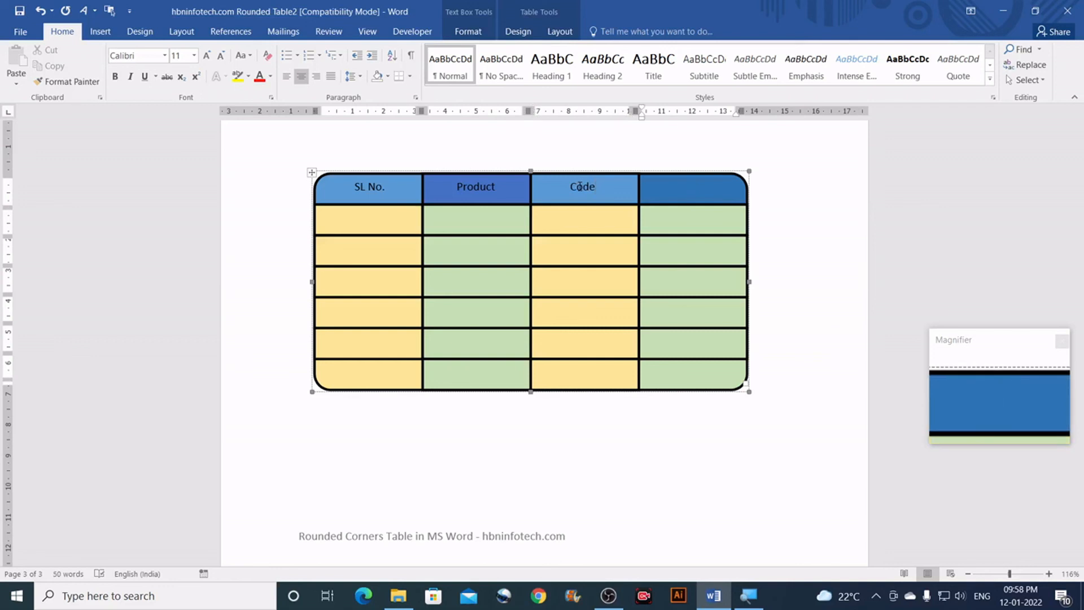
{"action": "type", "text": "Weight"}
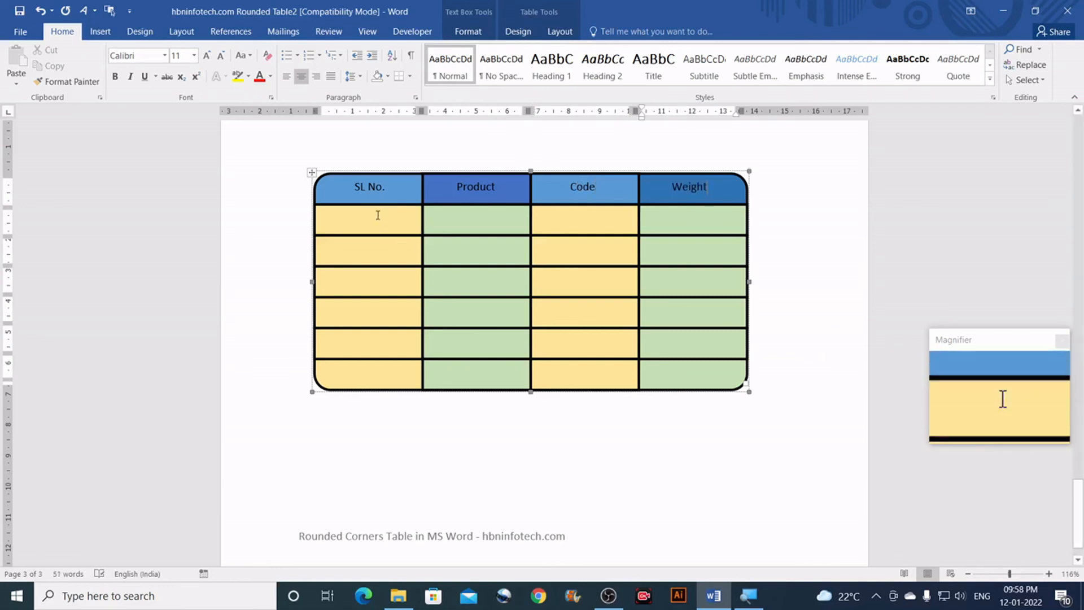
{"action": "left_click_drag", "start_coordinate": [378, 220], "coordinate": [367, 367]}
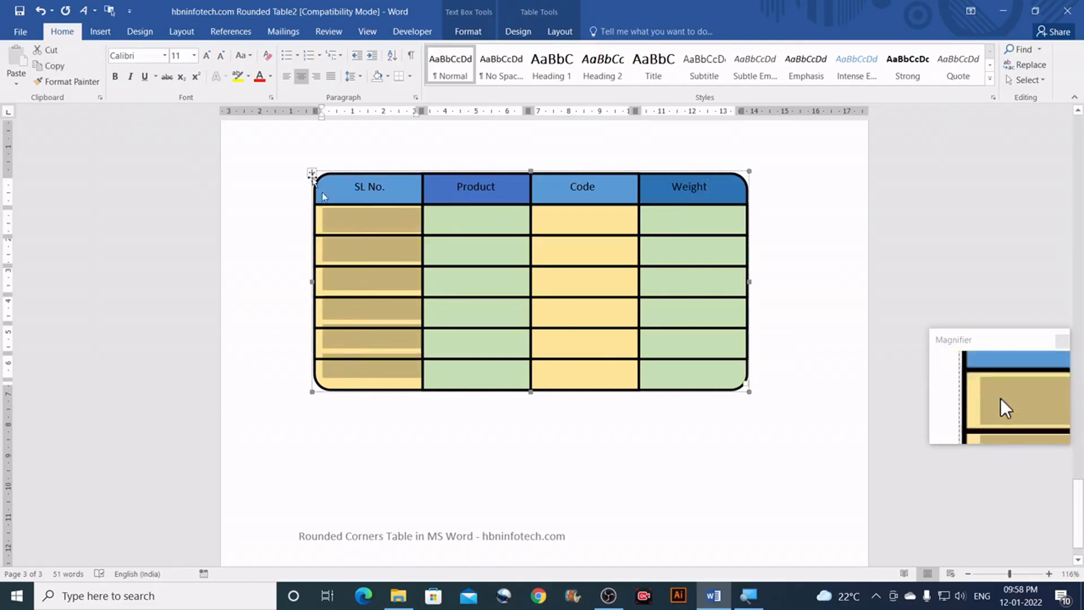
Step: Auto-number the SL No. cells 1. to 6. and select all the body cells
{"action": "left_click", "coordinate": [308, 58]}
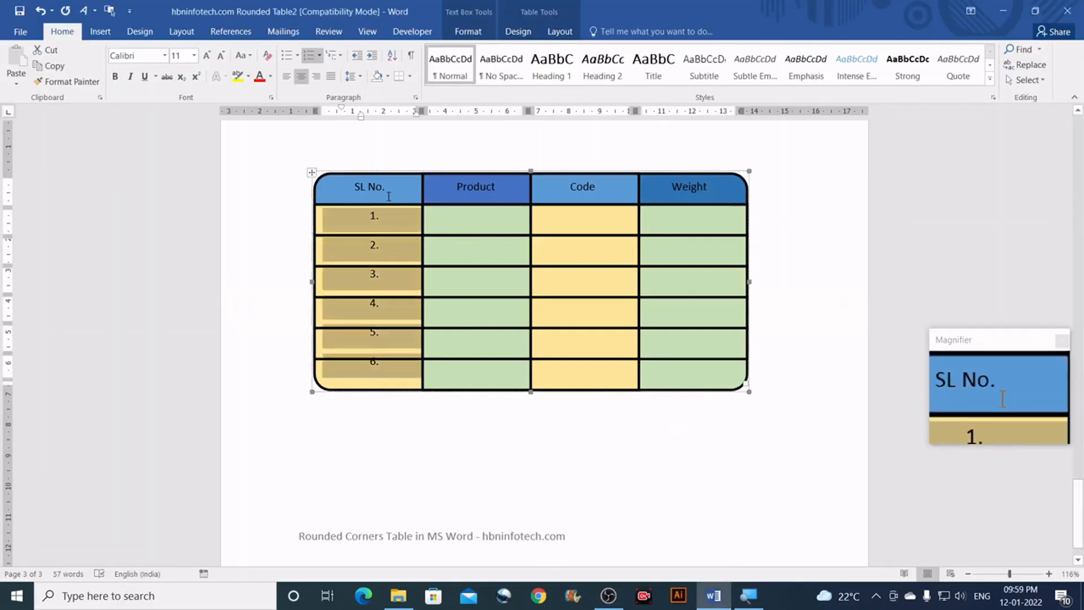
{"action": "left_click_drag", "start_coordinate": [362, 215], "coordinate": [677, 362]}
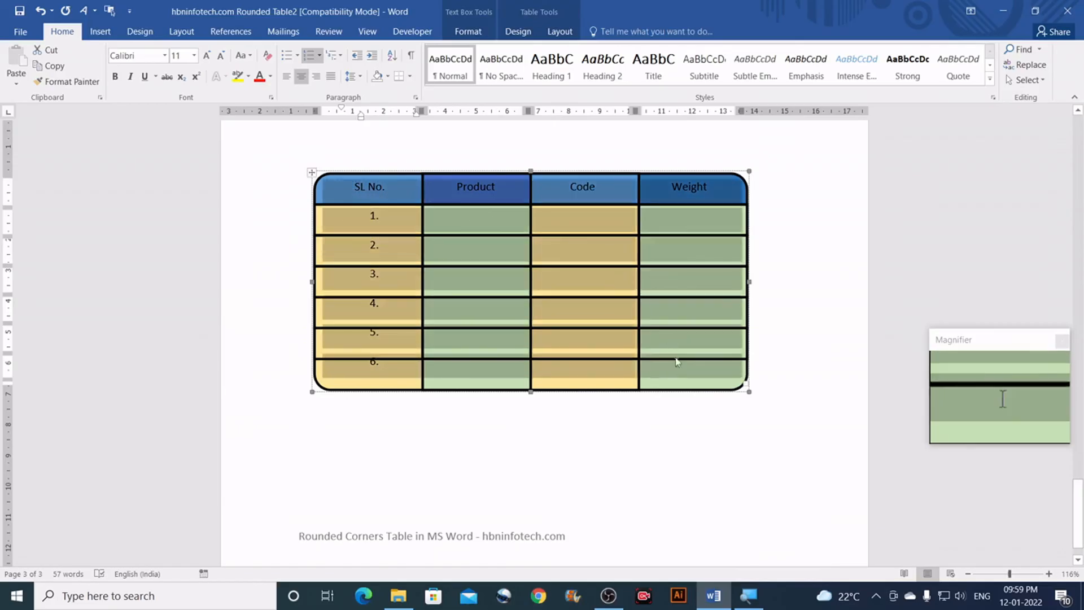
Step: Align the text centred in every cell from Table Tools Layout
{"action": "left_click", "coordinate": [557, 35]}
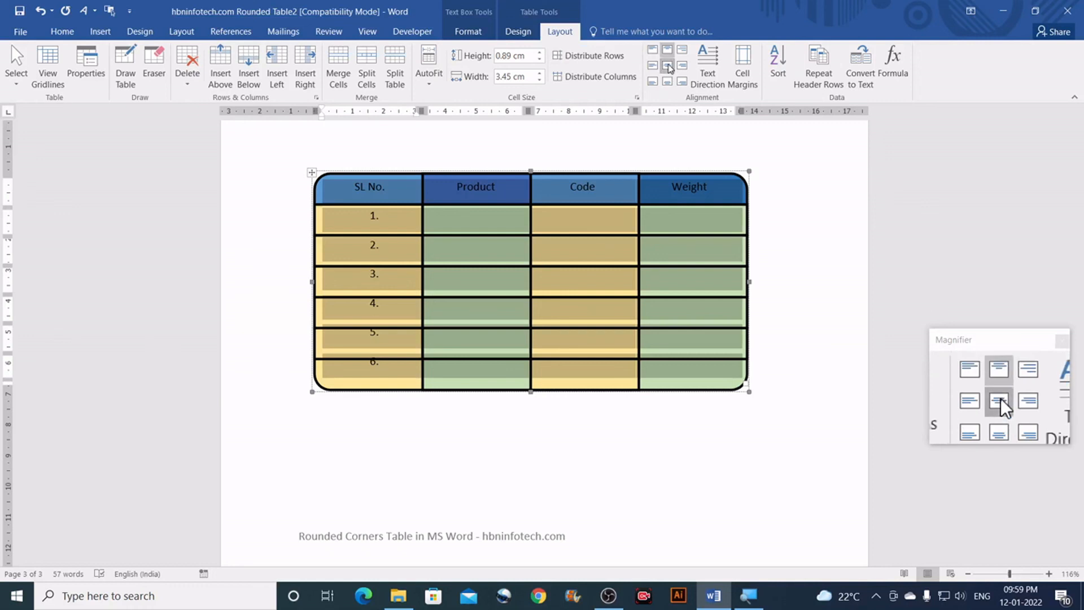
{"action": "left_click", "coordinate": [668, 66]}
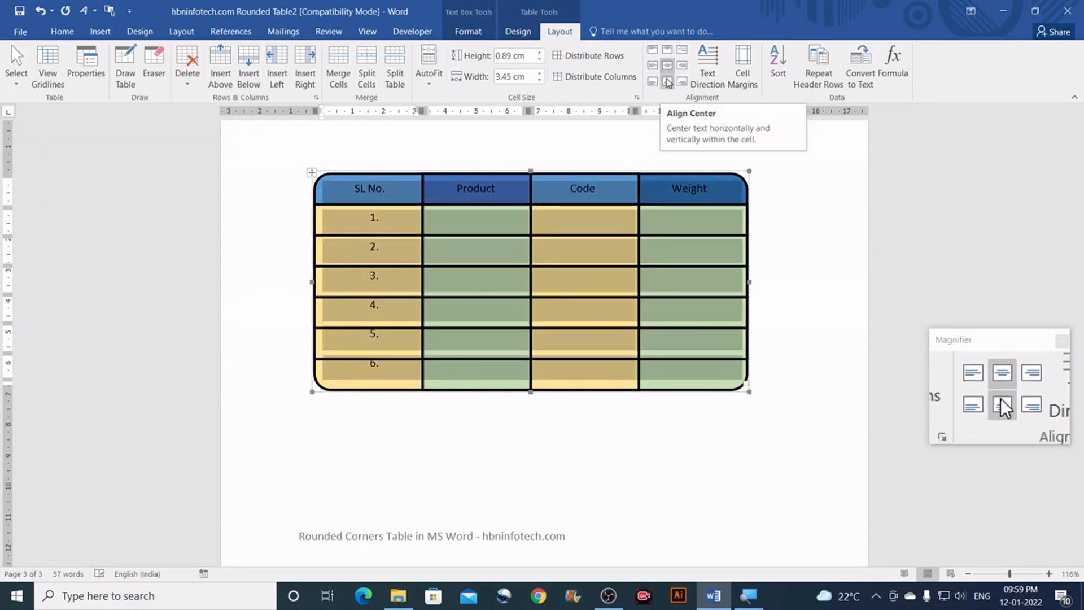
{"action": "left_click", "coordinate": [667, 83]}
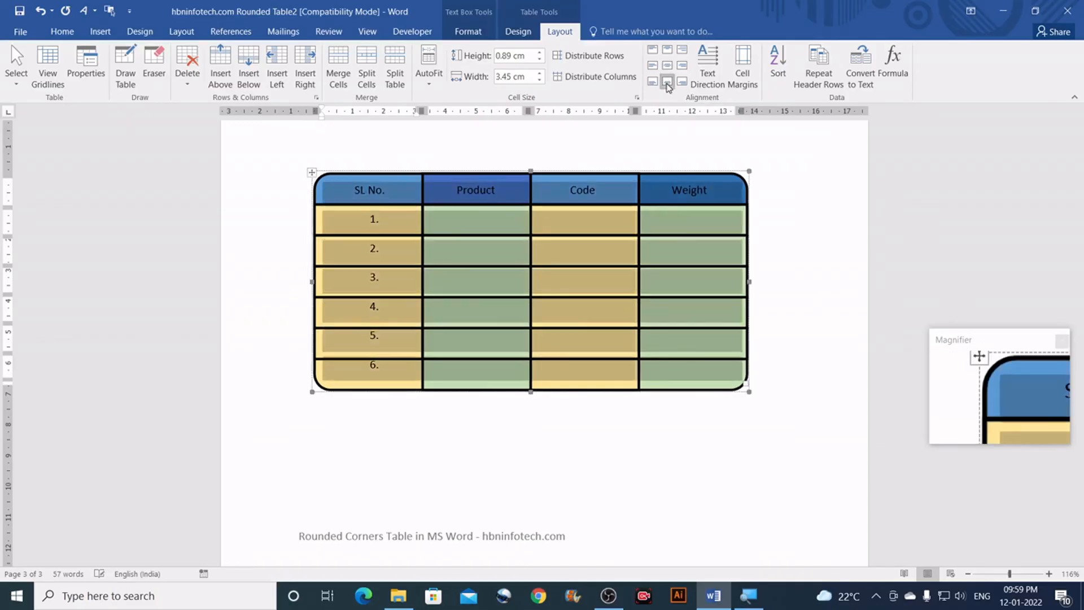
{"action": "left_click", "coordinate": [653, 83]}
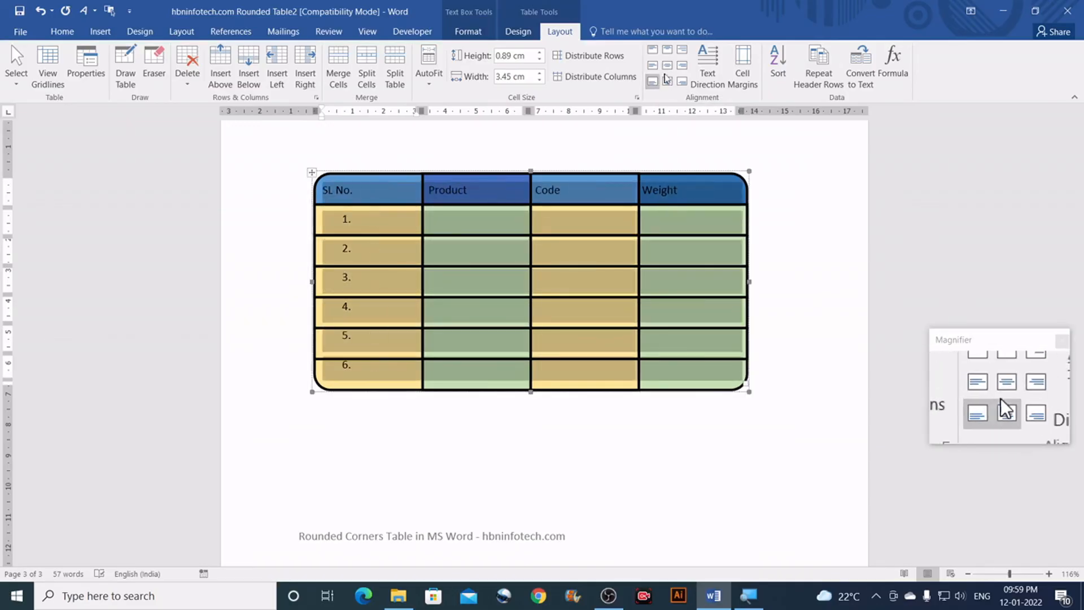
{"action": "left_click", "coordinate": [667, 65]}
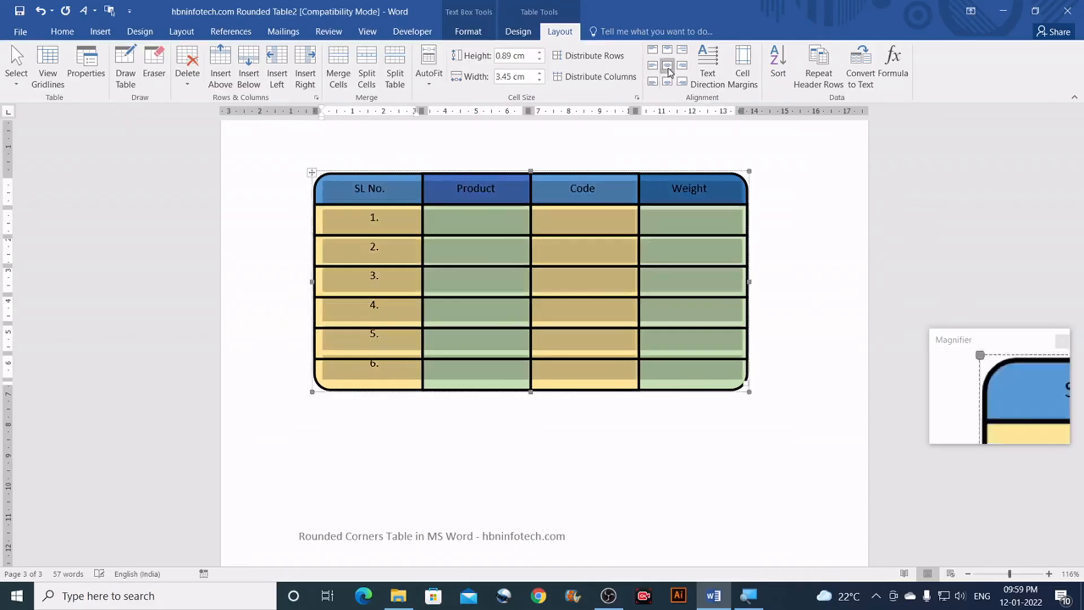
Step: Set the default top cell margin to 0.08 cm and select all six numbered rows
{"action": "left_click", "coordinate": [742, 73]}
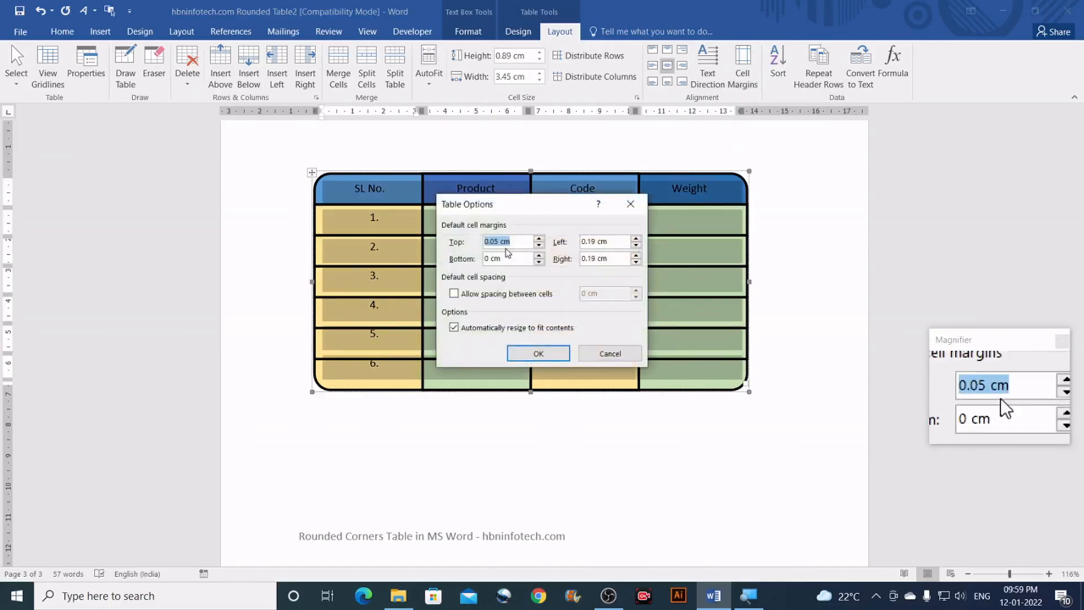
{"action": "type", "text": "."}
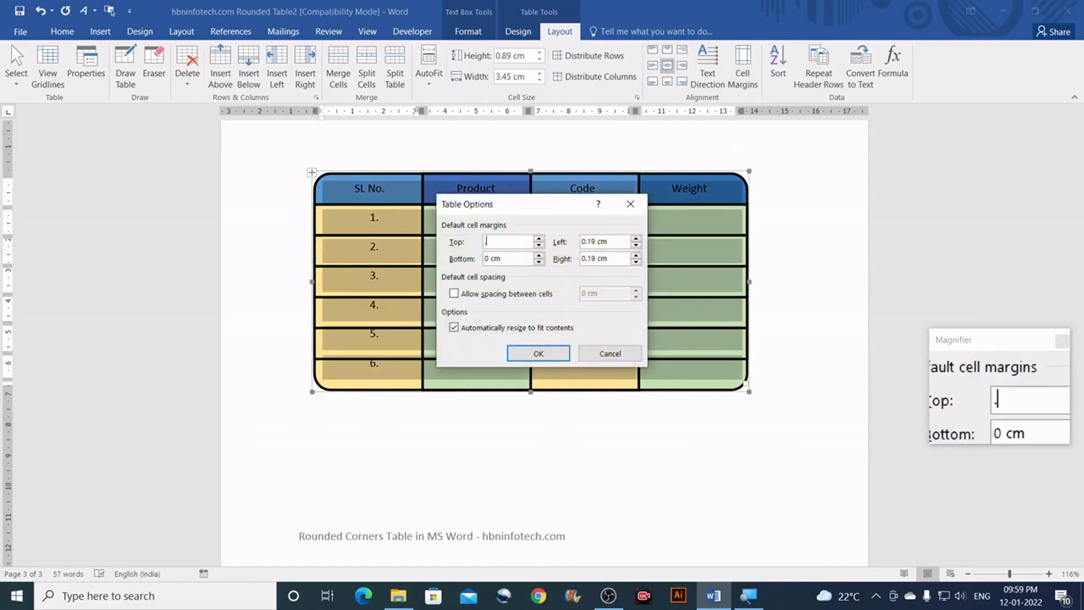
{"action": "key", "text": "Return"}
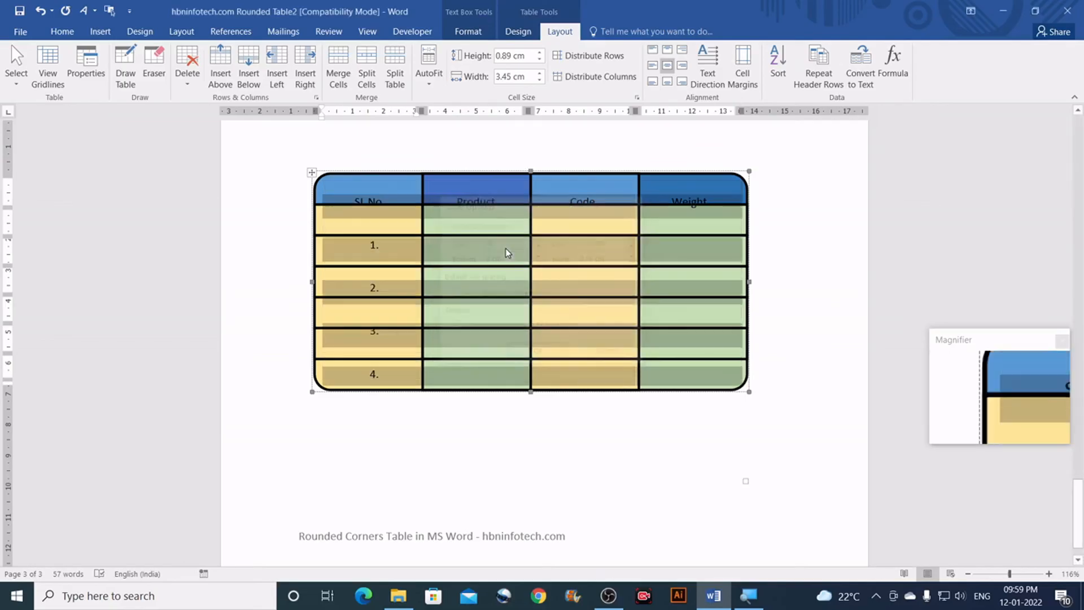
{"action": "left_click", "coordinate": [742, 75]}
{"action": "type", "text": ".08"}
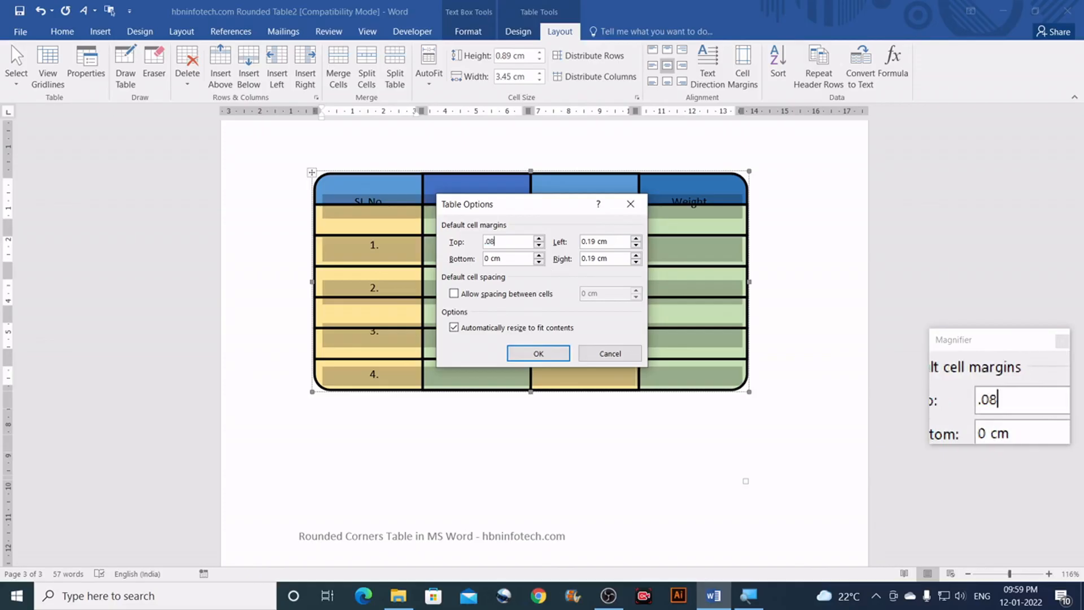
{"action": "key", "text": "Return"}
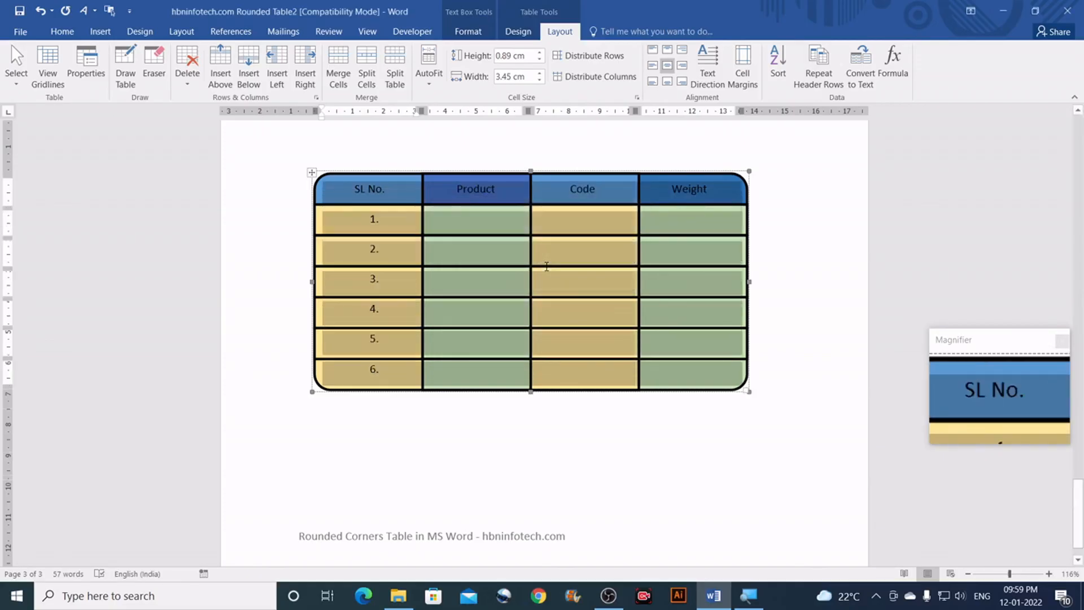
{"action": "left_click", "coordinate": [467, 221]}
{"action": "left_click_drag", "start_coordinate": [364, 218], "coordinate": [663, 368]}
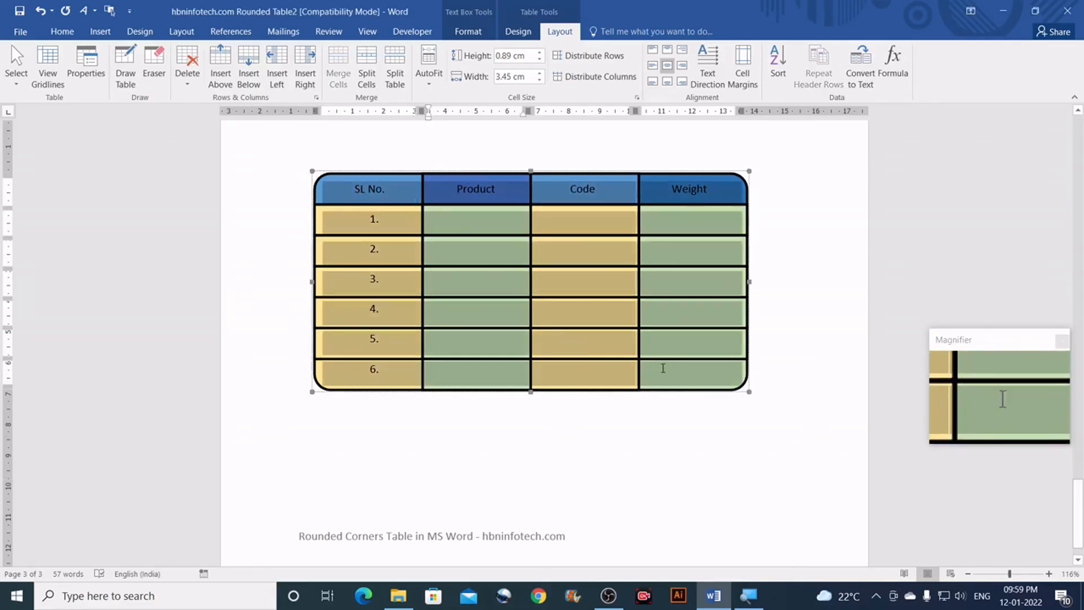
Step: Make the selected headers and row numbers bold, then deselect the table
{"action": "left_click", "coordinate": [63, 32]}
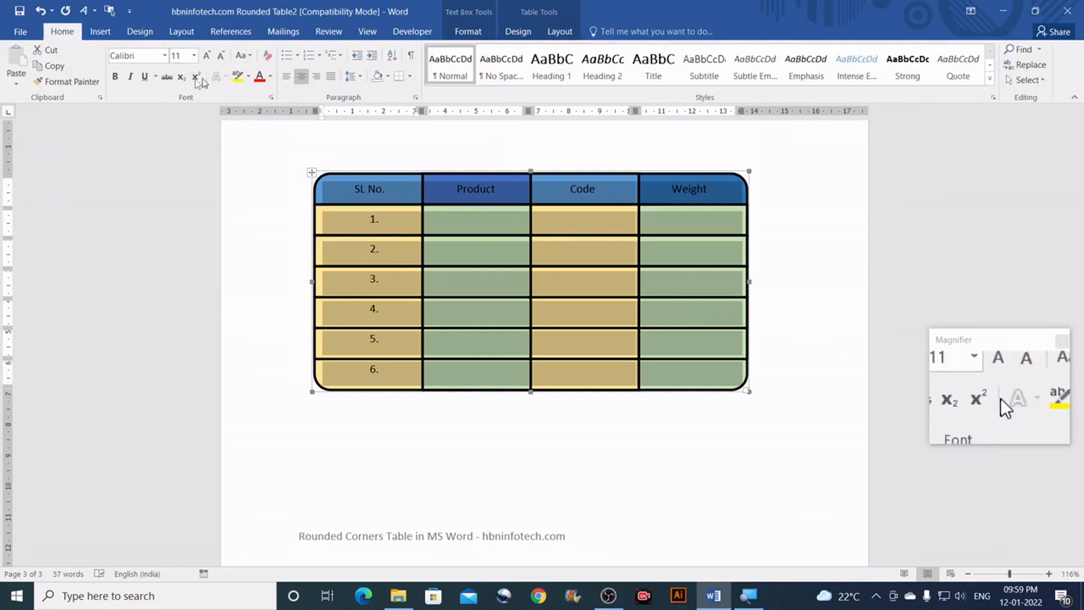
{"action": "left_click", "coordinate": [115, 77]}
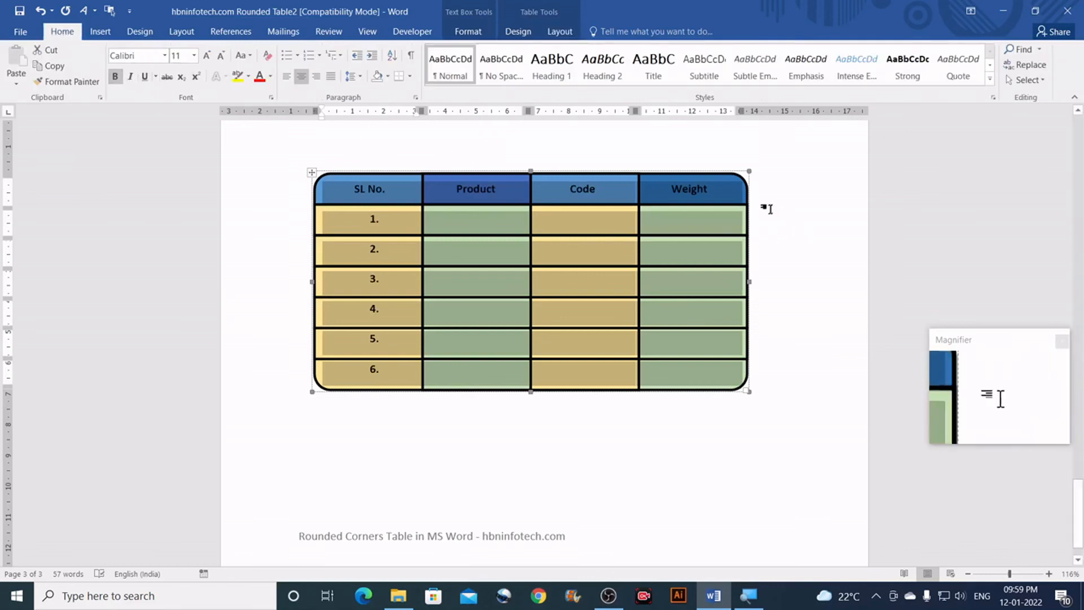
{"action": "left_click", "coordinate": [773, 201]}
{"action": "scroll", "coordinate": [774, 201], "scroll_direction": "down", "scroll_amount": 7}
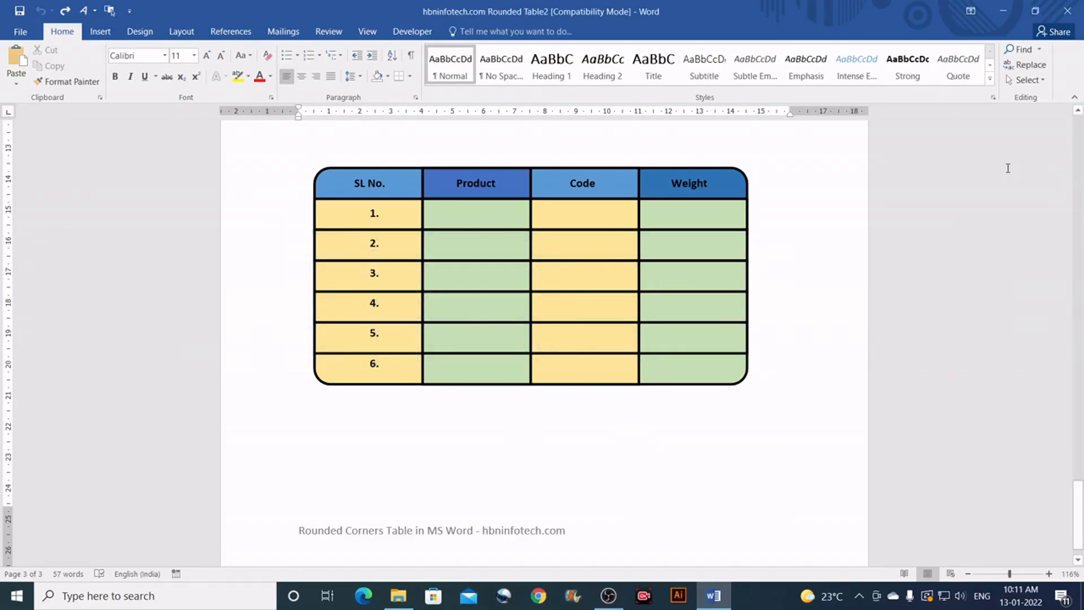
Step: Move the previous table's text box down and to the right
{"action": "left_click", "coordinate": [691, 215]}
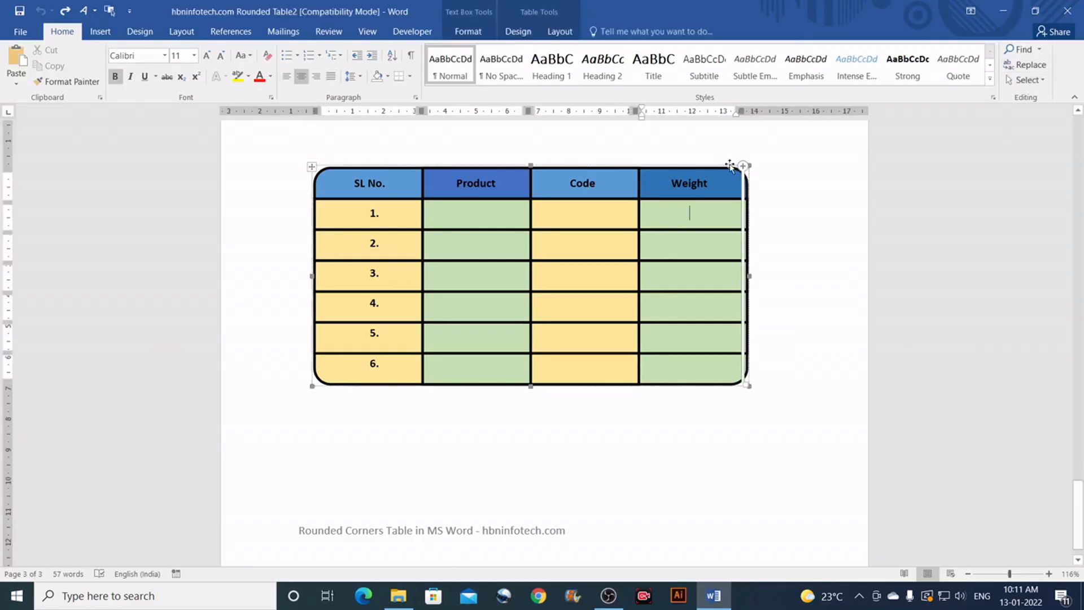
{"action": "left_click_drag", "start_coordinate": [755, 184], "coordinate": [790, 271]}
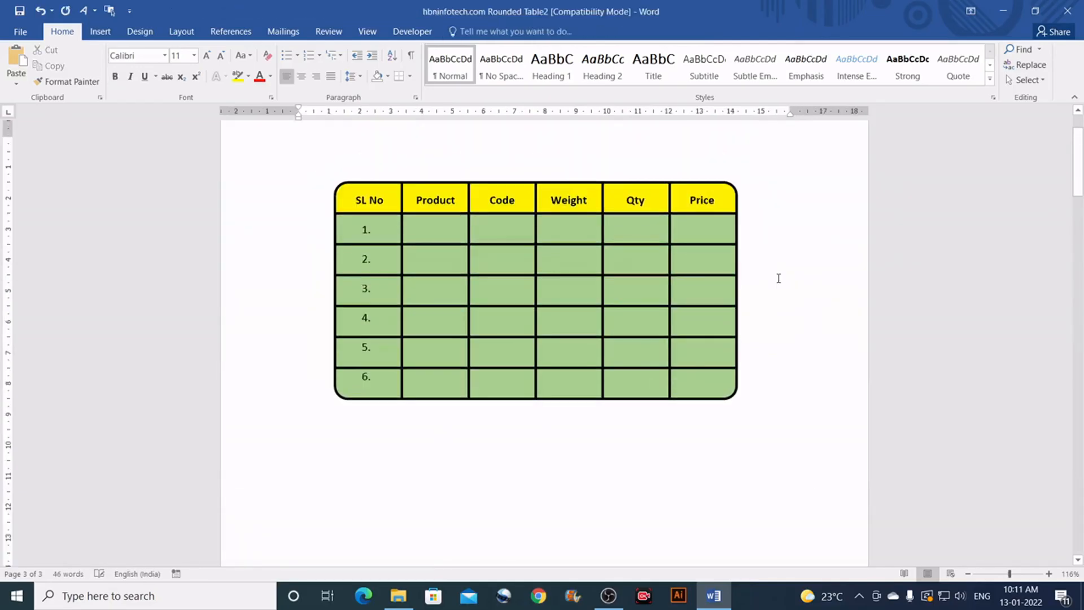
{"action": "scroll", "coordinate": [777, 287], "scroll_direction": "down", "scroll_amount": 15}
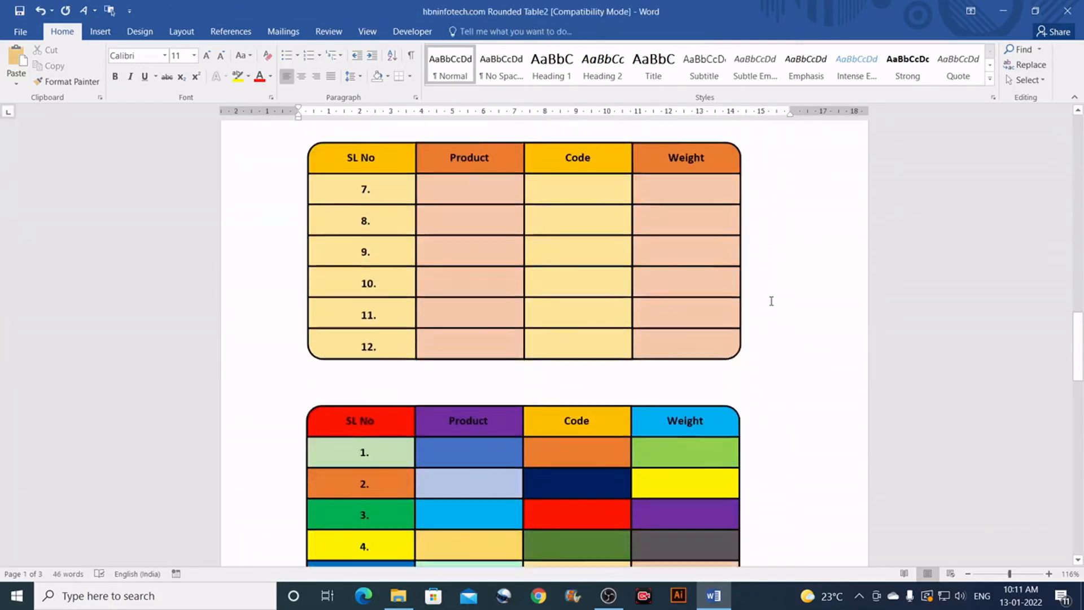
Step: Bring the empty blue-header rounded table on page 3 into view and select it for shape formatting
{"action": "scroll", "coordinate": [774, 300], "scroll_direction": "down", "scroll_amount": 12}
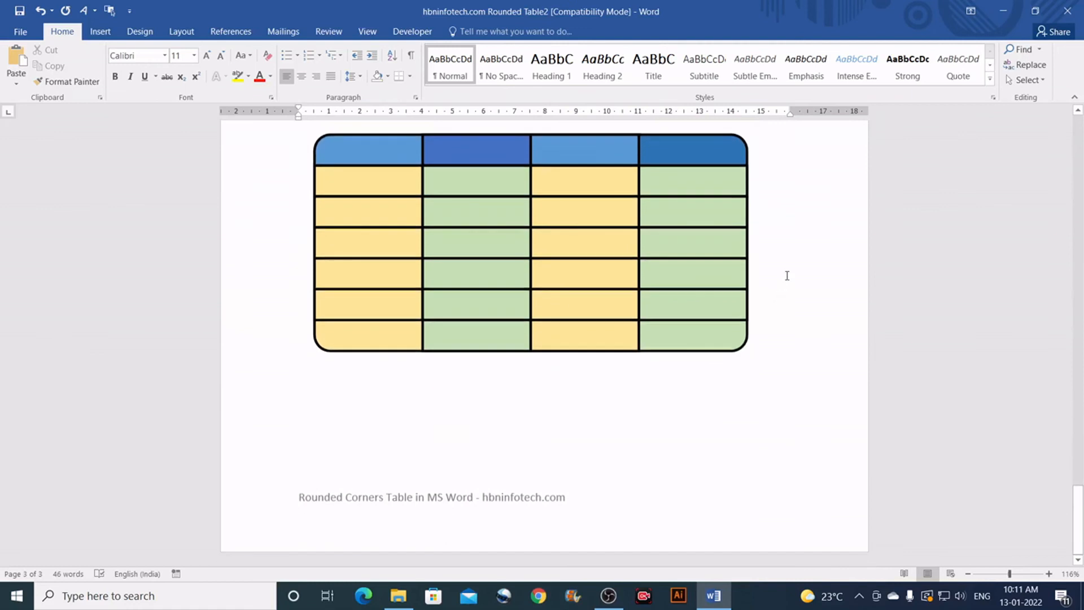
{"action": "scroll", "coordinate": [786, 277], "scroll_direction": "up", "scroll_amount": 7}
{"action": "scroll", "coordinate": [779, 275], "scroll_direction": "down", "scroll_amount": 3}
{"action": "scroll", "coordinate": [452, 292], "scroll_direction": "up", "scroll_amount": 3}
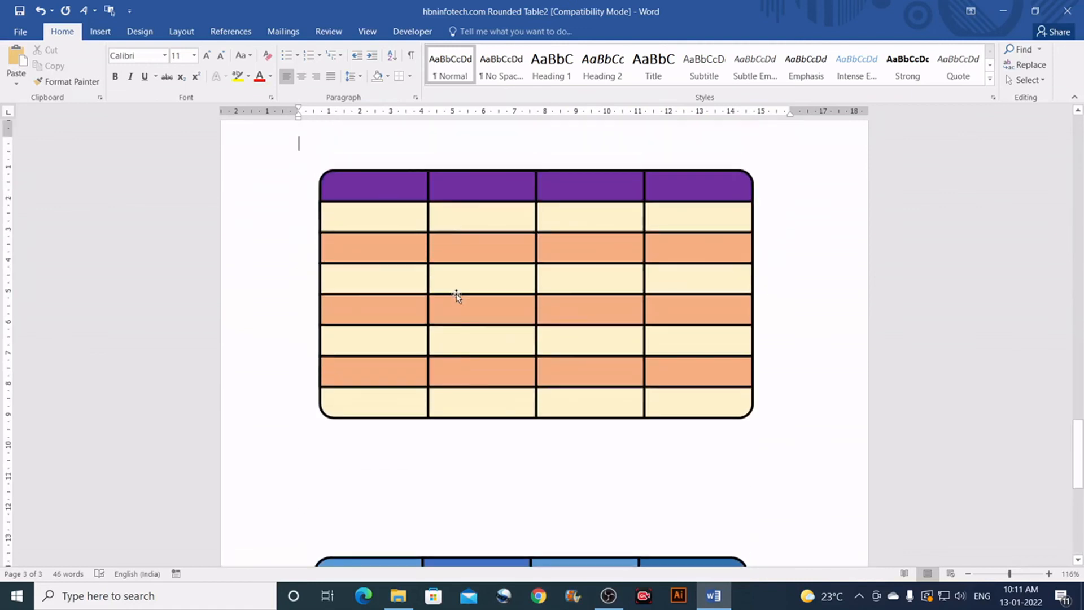
{"action": "scroll", "coordinate": [460, 479], "scroll_direction": "down", "scroll_amount": 5}
{"action": "scroll", "coordinate": [347, 230], "scroll_direction": "down", "scroll_amount": 1}
{"action": "scroll", "coordinate": [347, 230], "scroll_direction": "down", "scroll_amount": 1}
{"action": "left_click", "coordinate": [382, 265]}
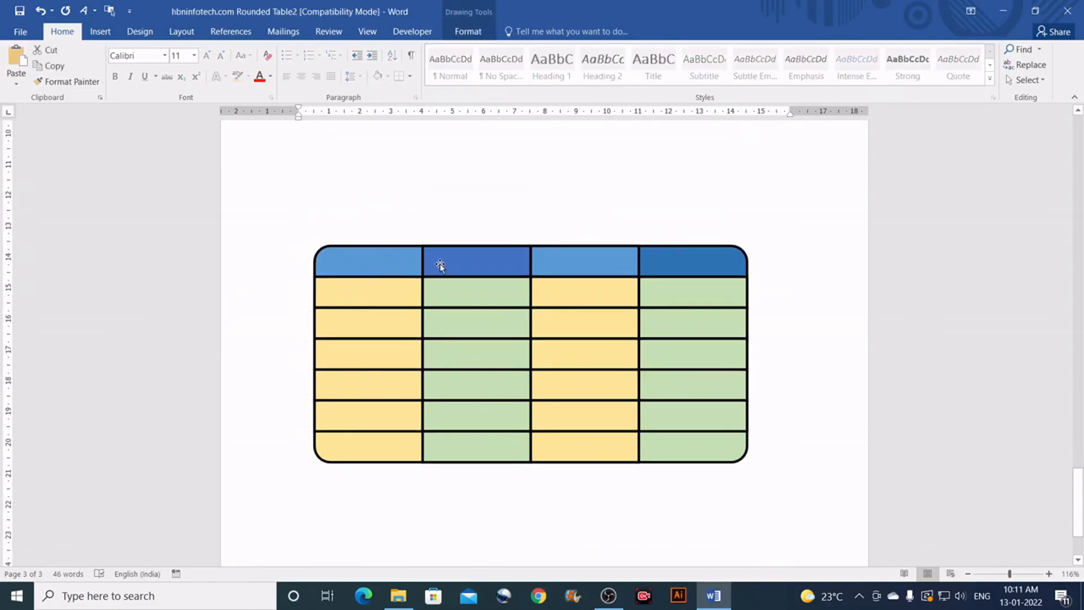
{"action": "left_click", "coordinate": [475, 35]}
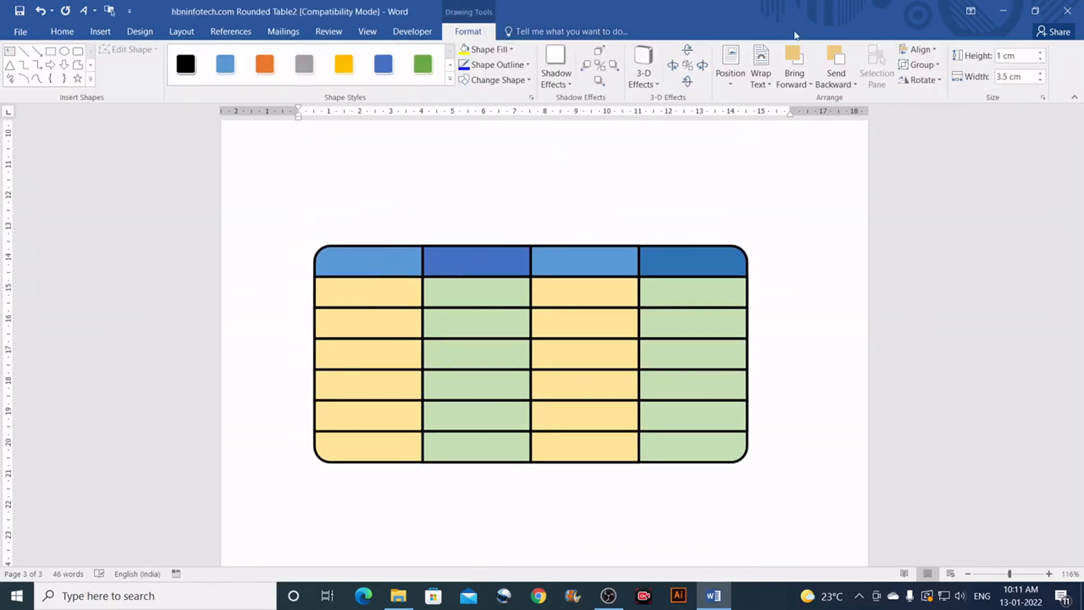
Step: Ungroup the rounded table into separate cell shapes
{"action": "left_click", "coordinate": [932, 65]}
{"action": "left_click", "coordinate": [931, 115]}
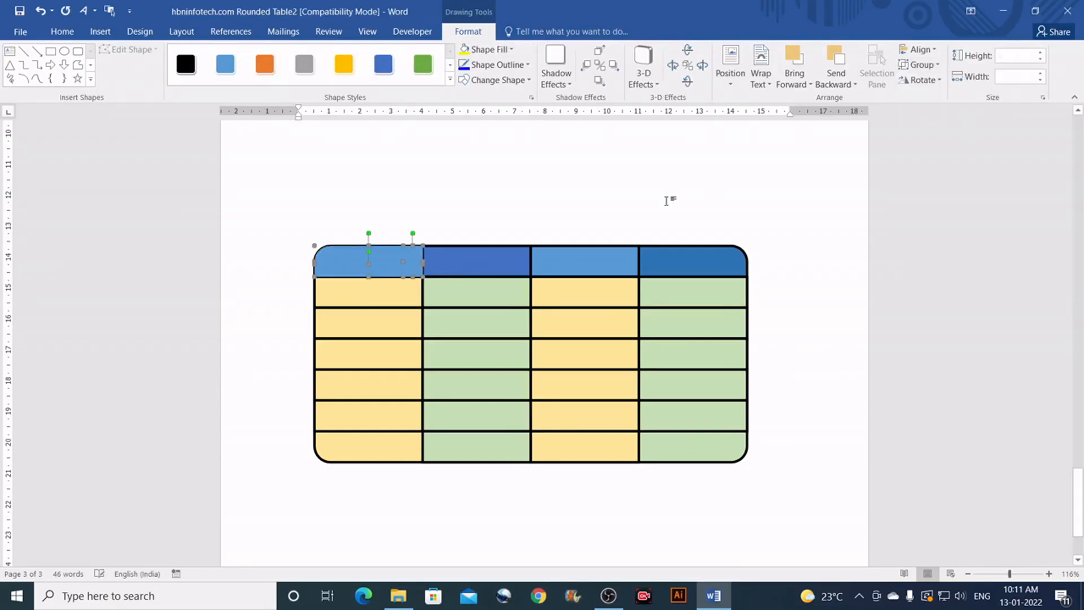
{"action": "left_click", "coordinate": [937, 65]}
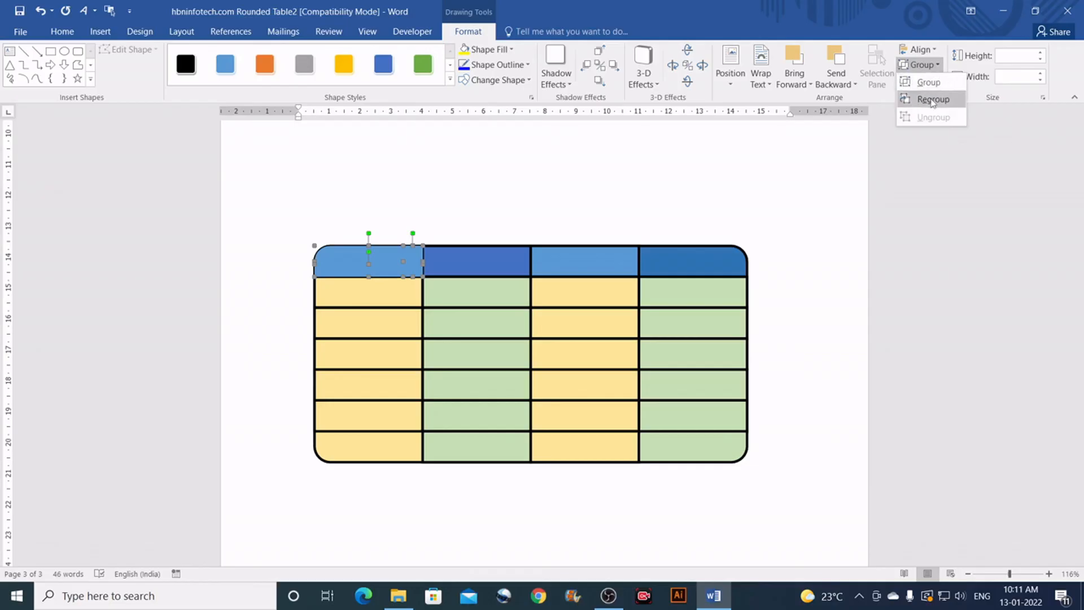
{"action": "left_click", "coordinate": [932, 99]}
{"action": "left_click", "coordinate": [448, 212]}
{"action": "scroll", "coordinate": [448, 246], "scroll_direction": "up", "scroll_amount": 6}
{"action": "scroll", "coordinate": [468, 331], "scroll_direction": "down", "scroll_amount": 4}
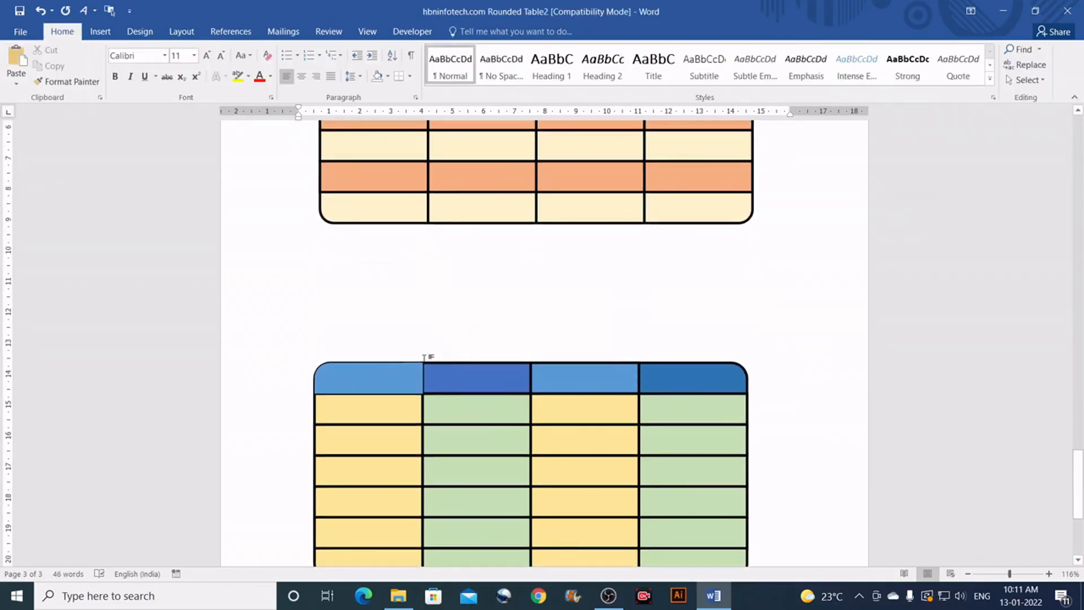
Step: Test that single cell shapes can be selected, deleted and restored, ending on the second header cell
{"action": "left_click", "coordinate": [441, 350]}
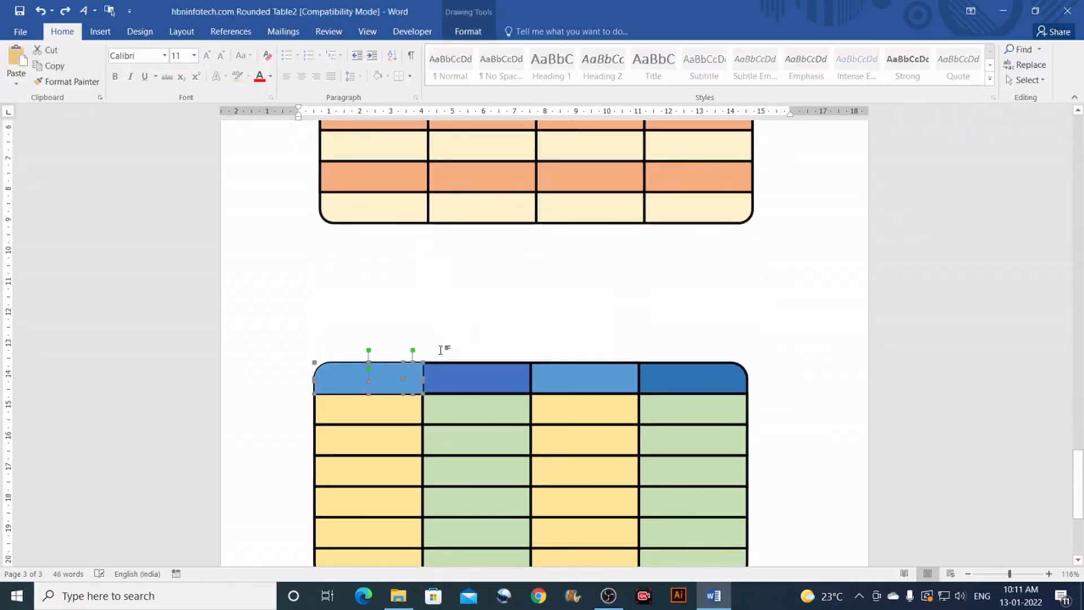
{"action": "scroll", "coordinate": [443, 388], "scroll_direction": "down", "scroll_amount": 2}
{"action": "scroll", "coordinate": [444, 383], "scroll_direction": "down", "scroll_amount": 1}
{"action": "left_click", "coordinate": [466, 329]}
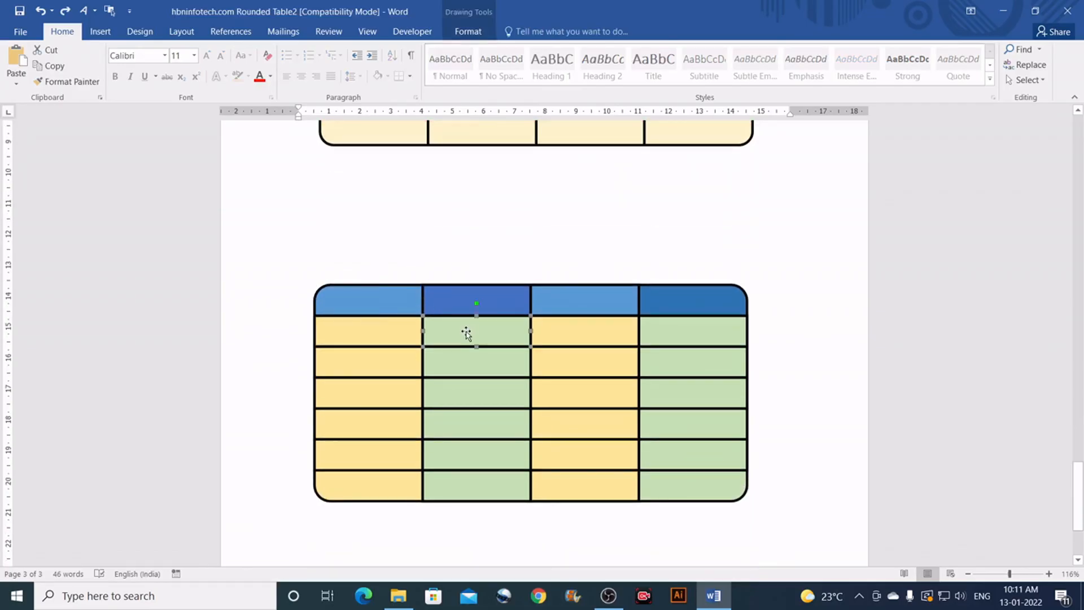
{"action": "key", "text": "Delete"}
{"action": "left_click", "coordinate": [673, 339]}
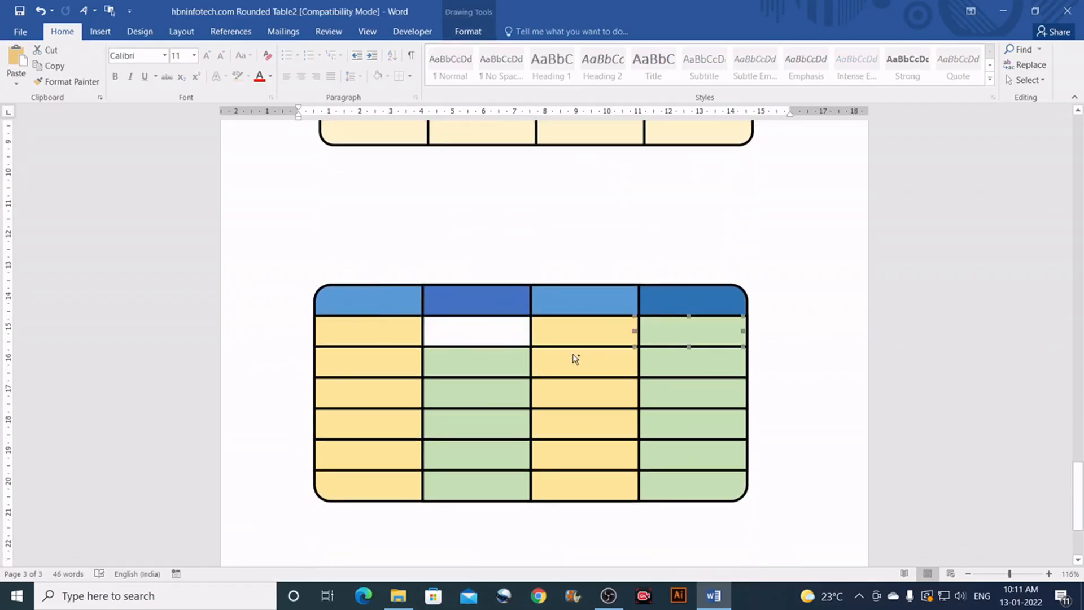
{"action": "key", "text": "ctrl+z"}
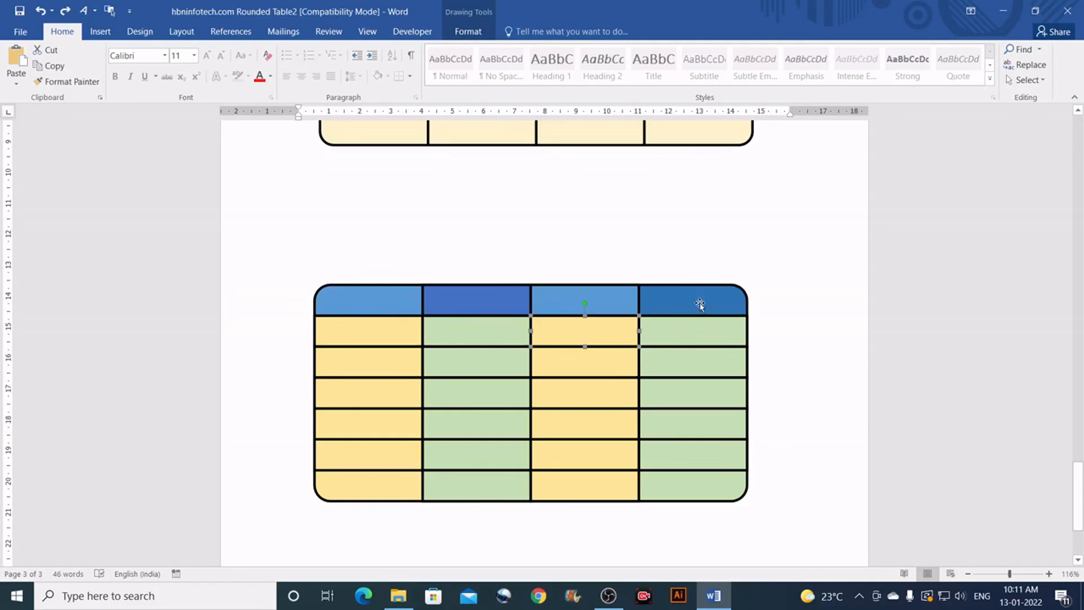
{"action": "left_click", "coordinate": [473, 300]}
Step: Add the text 'Date' to the second header cell shape
{"action": "right_click", "coordinate": [493, 304]}
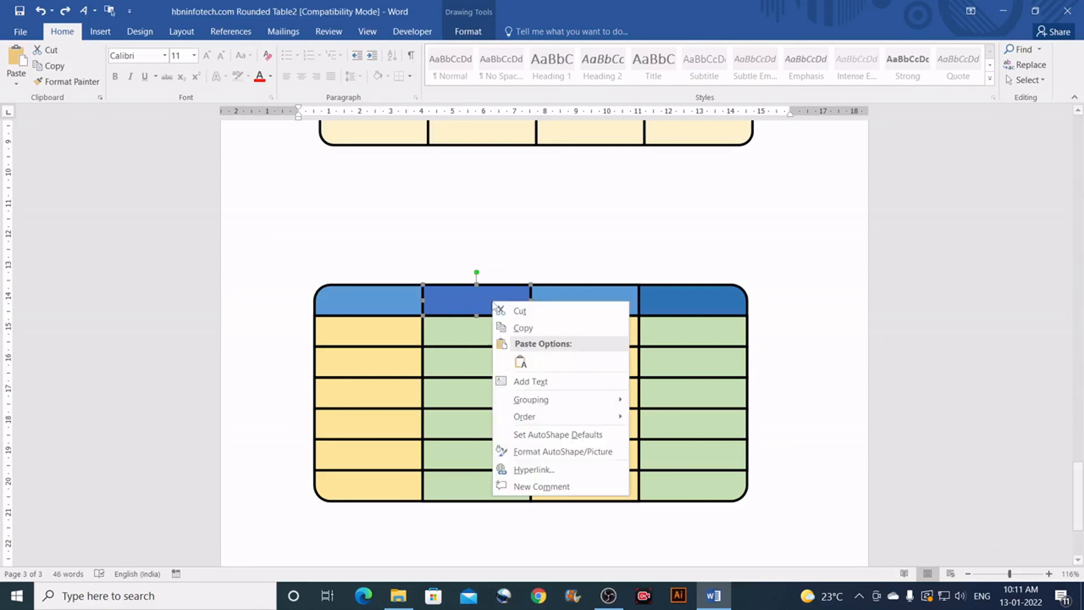
{"action": "left_click", "coordinate": [535, 382]}
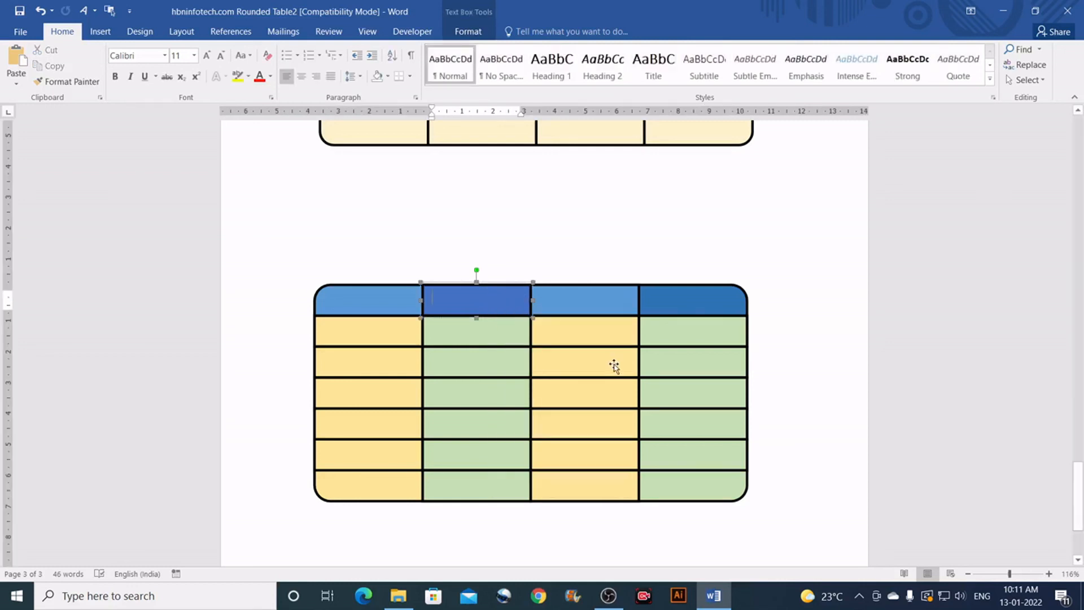
{"action": "type", "text": "Date"}
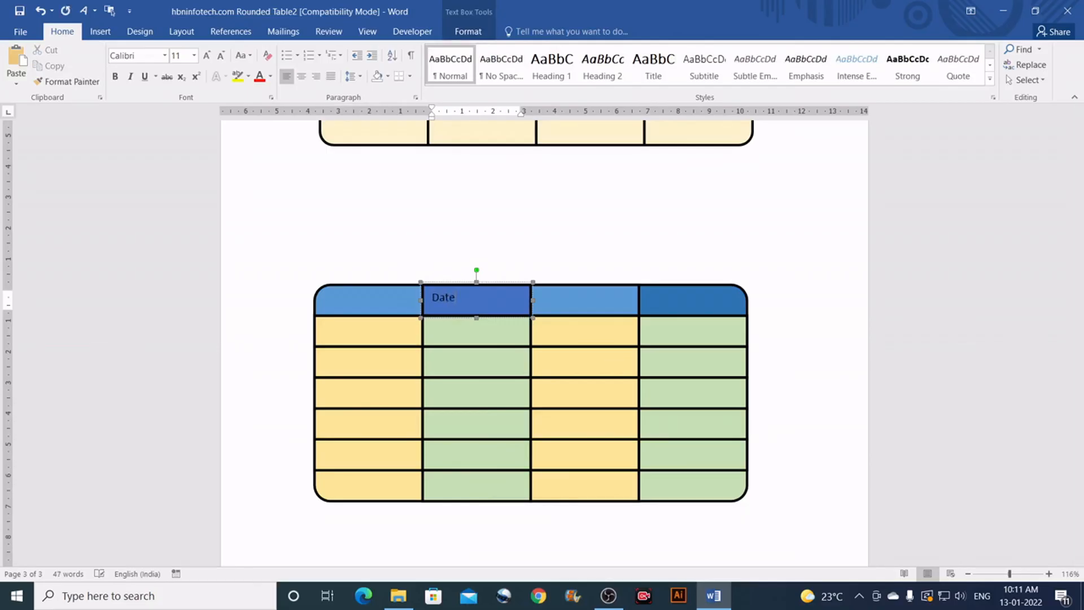
Step: Label the third header cell 'Date' as well
{"action": "right_click", "coordinate": [567, 297]}
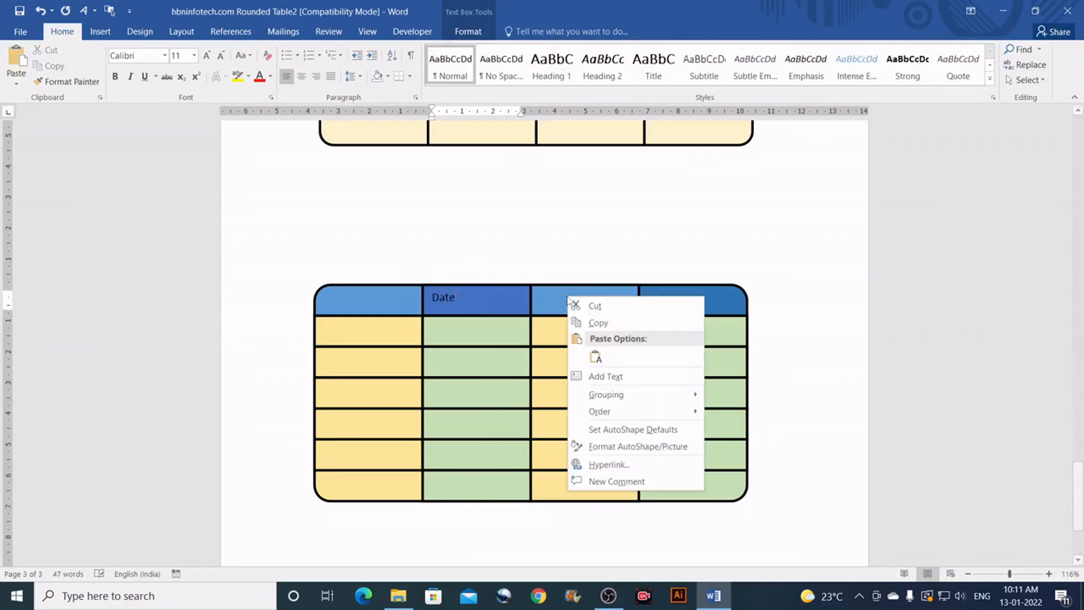
{"action": "left_click", "coordinate": [597, 377]}
{"action": "type", "text": "Date"}
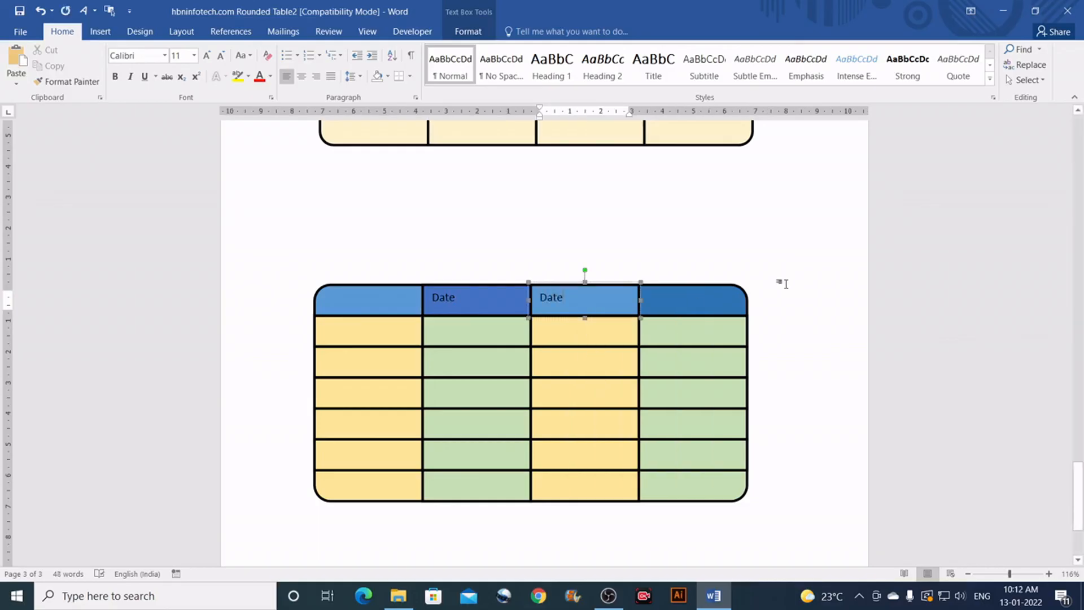
{"action": "left_click", "coordinate": [785, 281]}
{"action": "scroll", "coordinate": [786, 271], "scroll_direction": "down", "scroll_amount": 4}
{"action": "scroll", "coordinate": [786, 269], "scroll_direction": "down", "scroll_amount": 1}
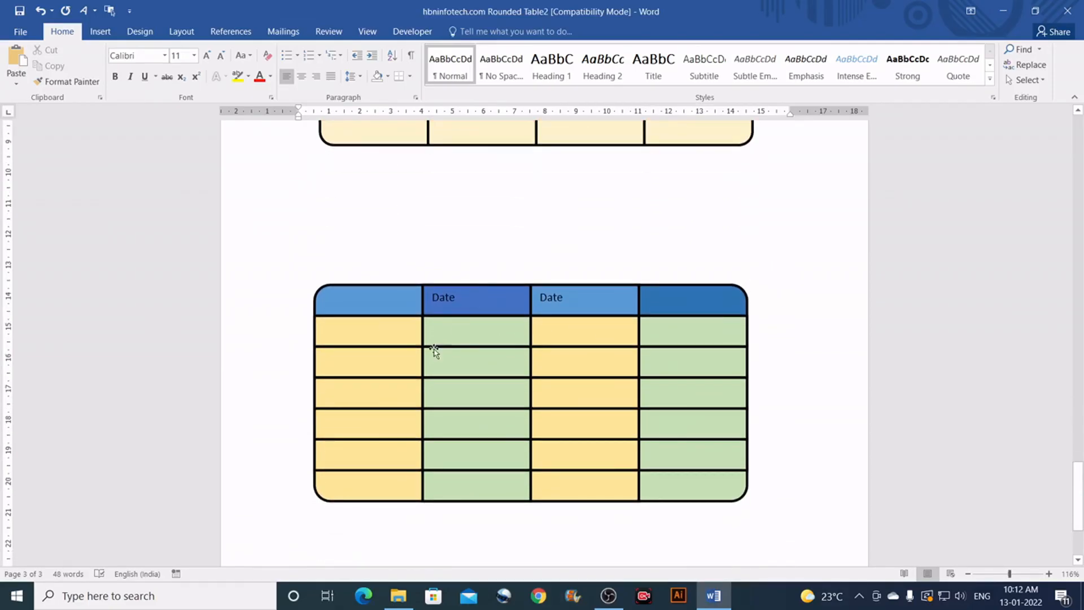
{"action": "left_click", "coordinate": [382, 336]}
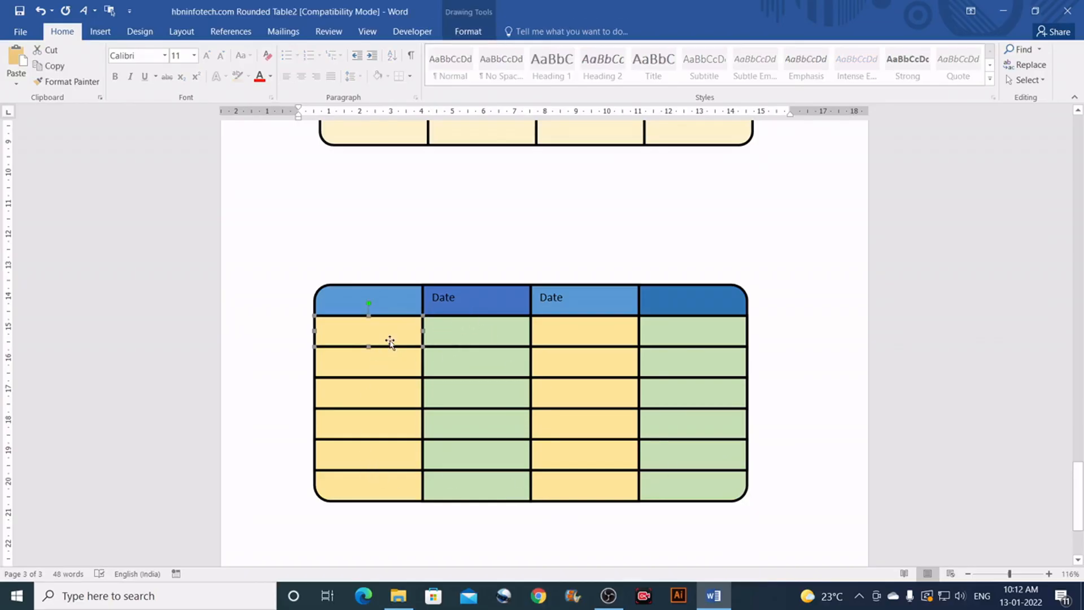
{"action": "left_click", "coordinate": [391, 301]}
Step: Insert a Simple Text Box and delete its placeholder quote text
{"action": "left_click", "coordinate": [357, 247]}
{"action": "scroll", "coordinate": [363, 231], "scroll_direction": "up", "scroll_amount": 3}
{"action": "scroll", "coordinate": [366, 222], "scroll_direction": "down", "scroll_amount": 2}
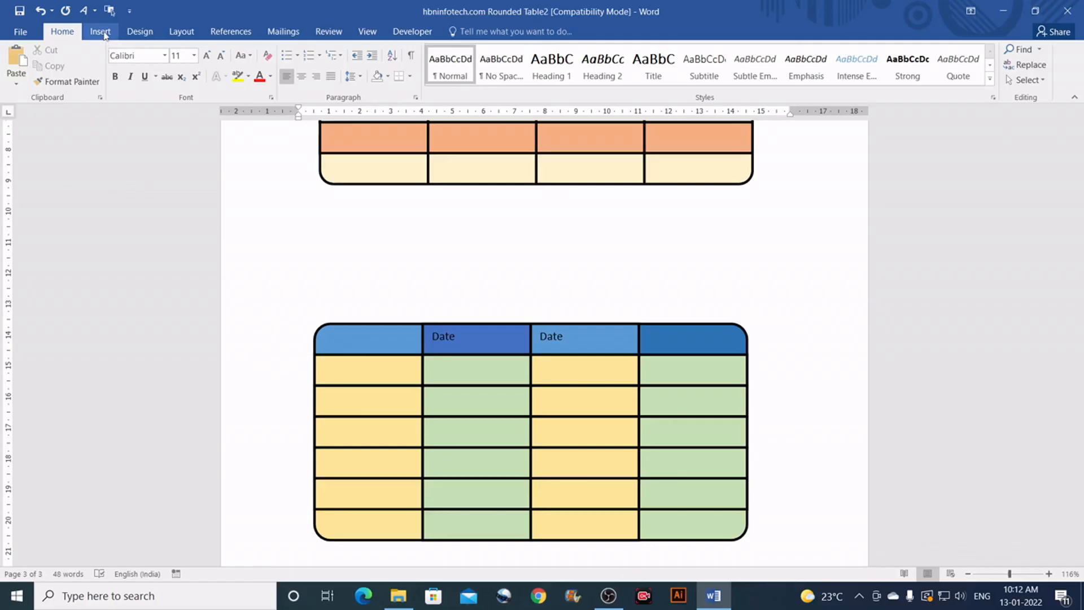
{"action": "left_click", "coordinate": [101, 32]}
{"action": "left_click", "coordinate": [769, 84]}
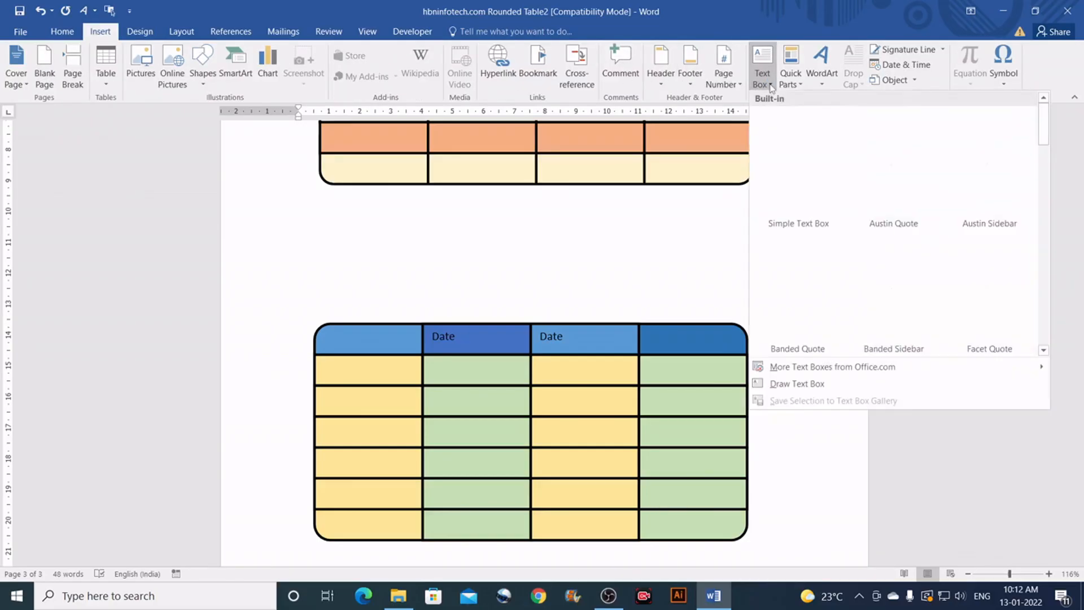
{"action": "left_click", "coordinate": [802, 186]}
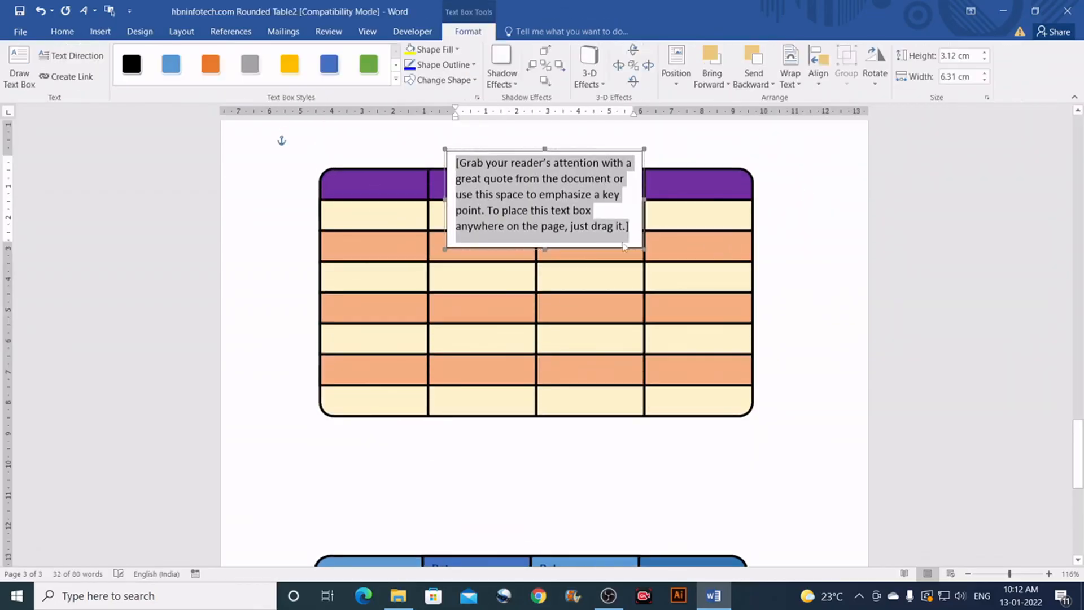
{"action": "left_click_drag", "start_coordinate": [590, 149], "coordinate": [468, 445]}
{"action": "left_click", "coordinate": [439, 501]}
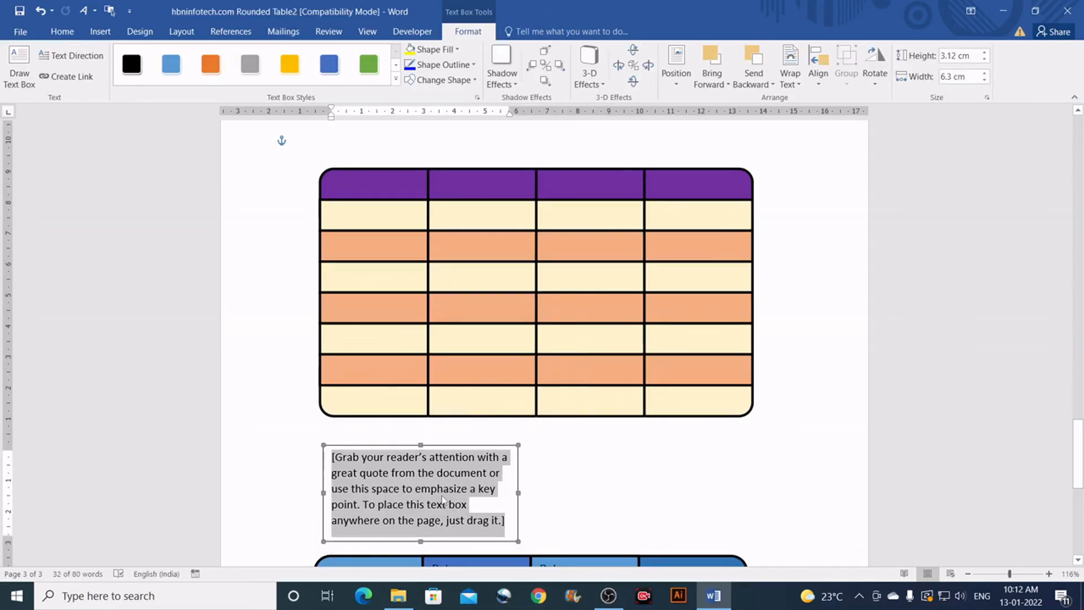
{"action": "key", "text": "Delete"}
Step: Fit the empty text box over the first header cell with no fill and no outline
{"action": "scroll", "coordinate": [466, 454], "scroll_direction": "down", "scroll_amount": 5}
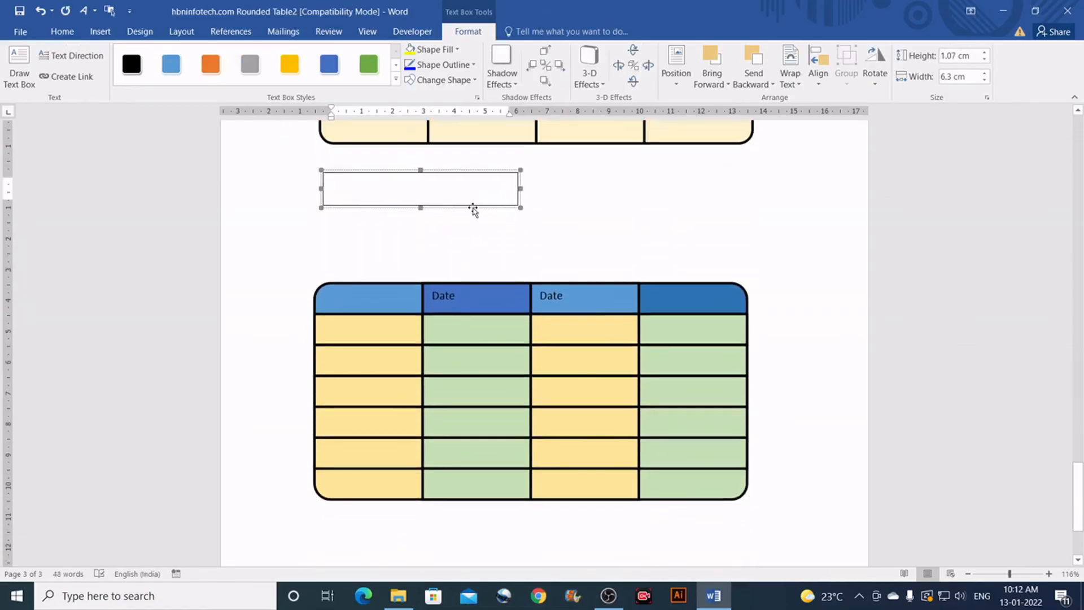
{"action": "left_click_drag", "start_coordinate": [473, 209], "coordinate": [479, 313]}
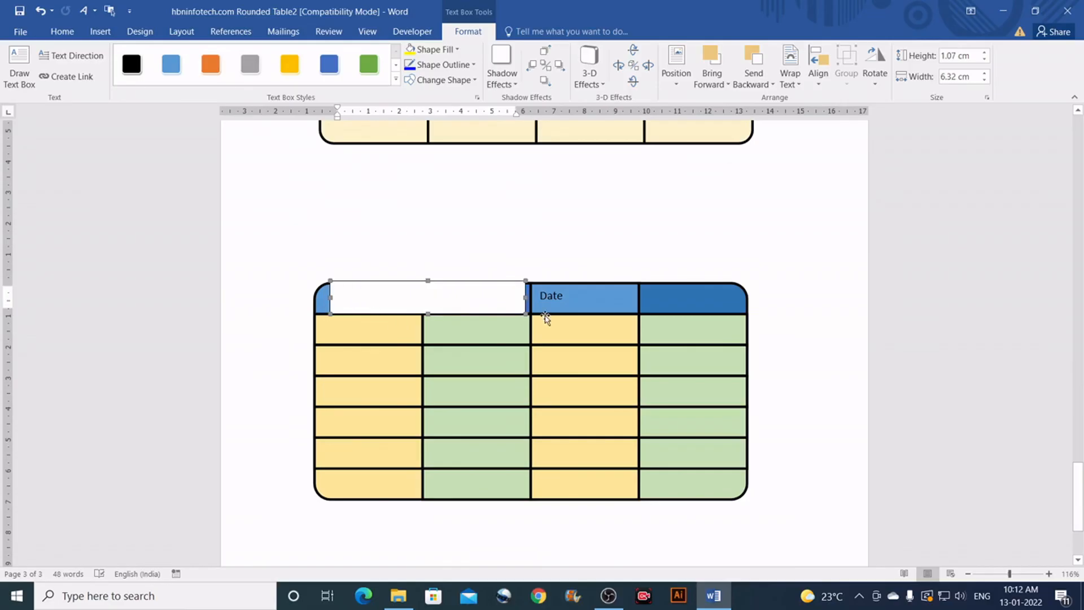
{"action": "left_click_drag", "start_coordinate": [522, 297], "coordinate": [406, 297]}
{"action": "left_click", "coordinate": [367, 295]}
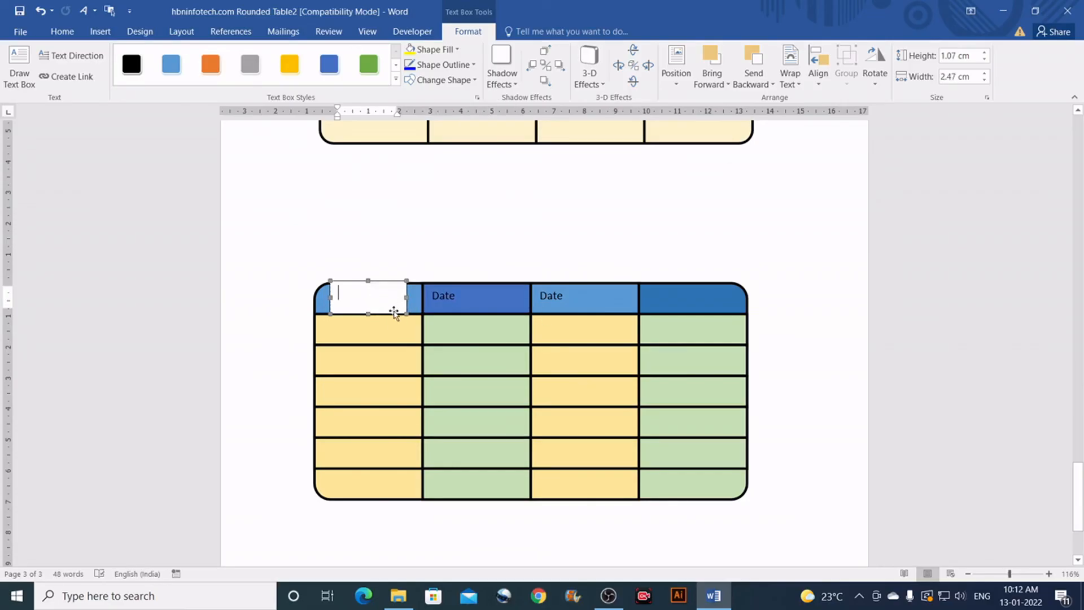
{"action": "left_click", "coordinate": [452, 51]}
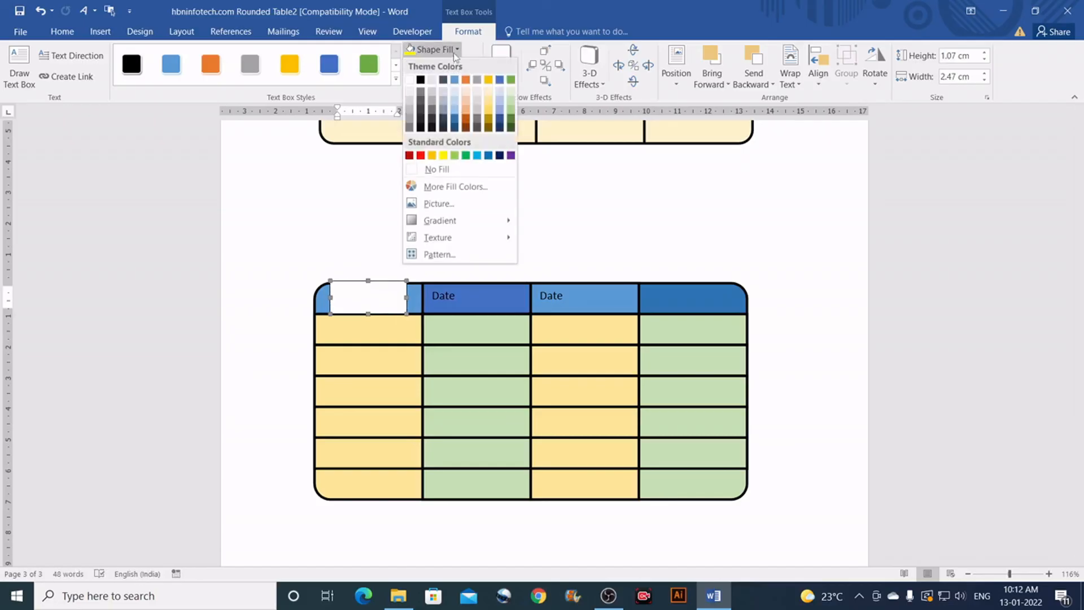
{"action": "left_click", "coordinate": [442, 169]}
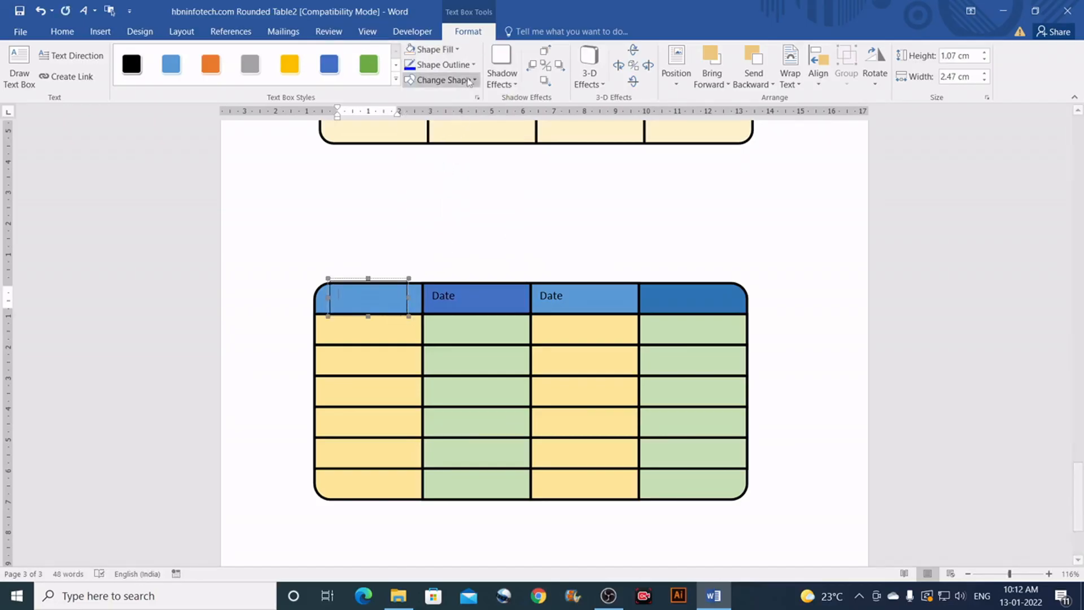
{"action": "left_click", "coordinate": [472, 64]}
{"action": "left_click", "coordinate": [462, 188]}
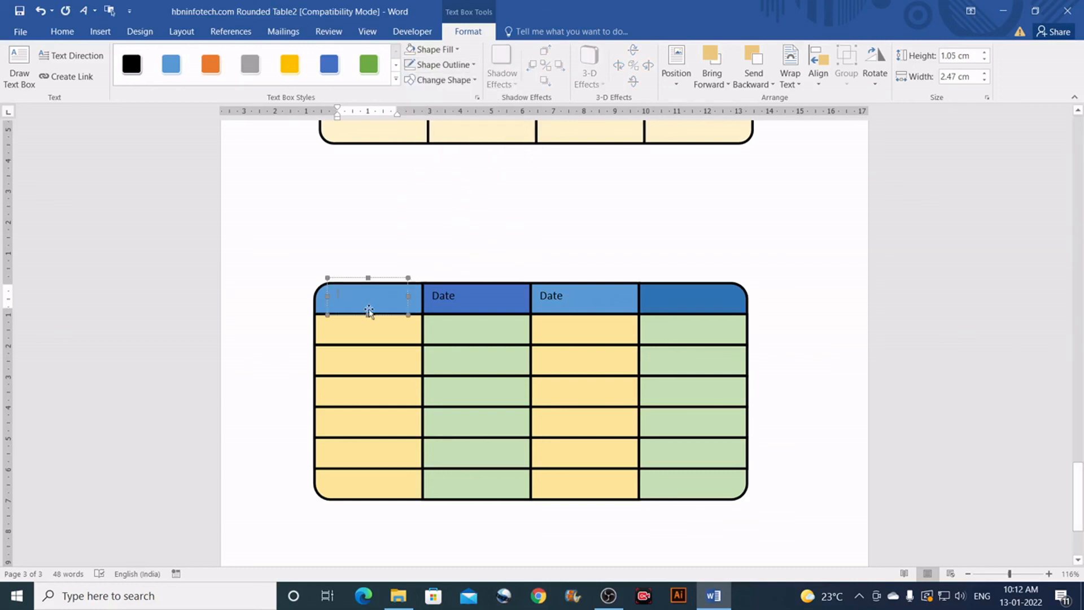
Step: Type 'SL No.' in the text box and copy the label onto the fourth header cell
{"action": "type", "text": "SL No."}
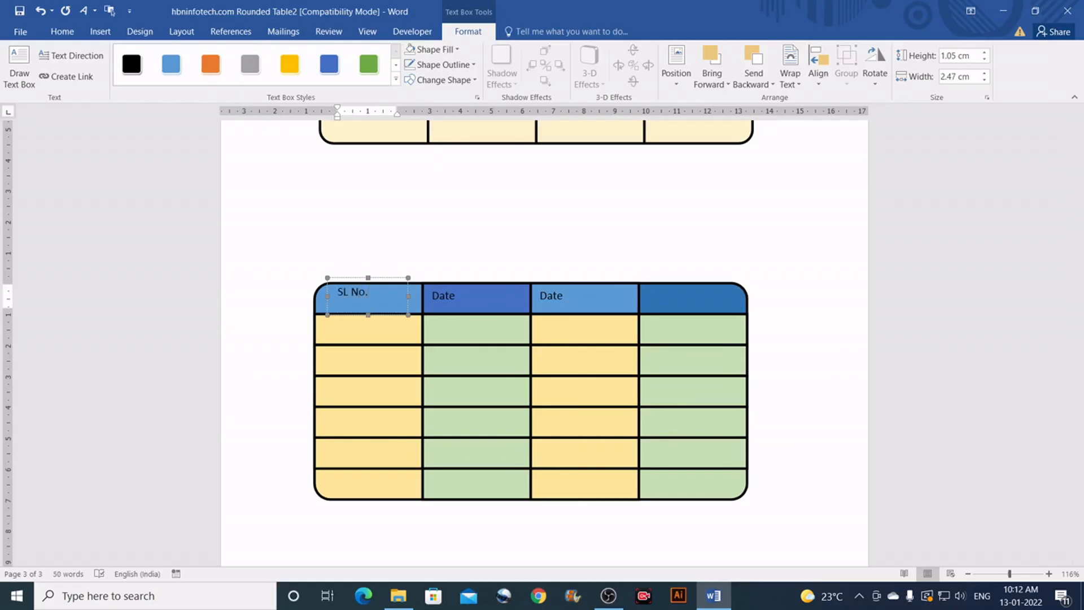
{"action": "left_click_drag", "start_coordinate": [368, 277], "coordinate": [368, 287]}
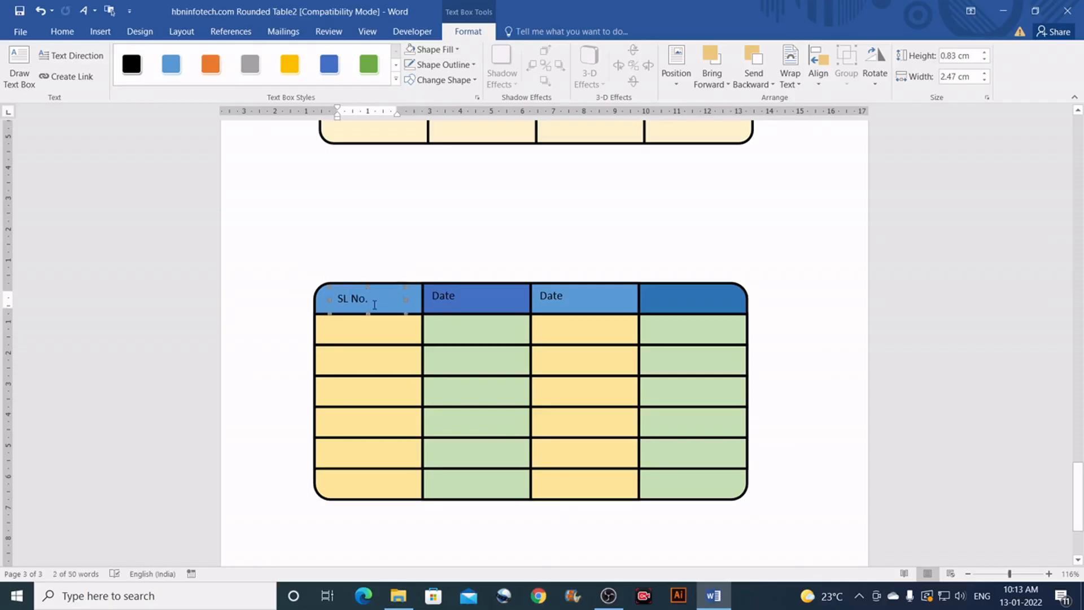
{"action": "key", "text": "Up"}
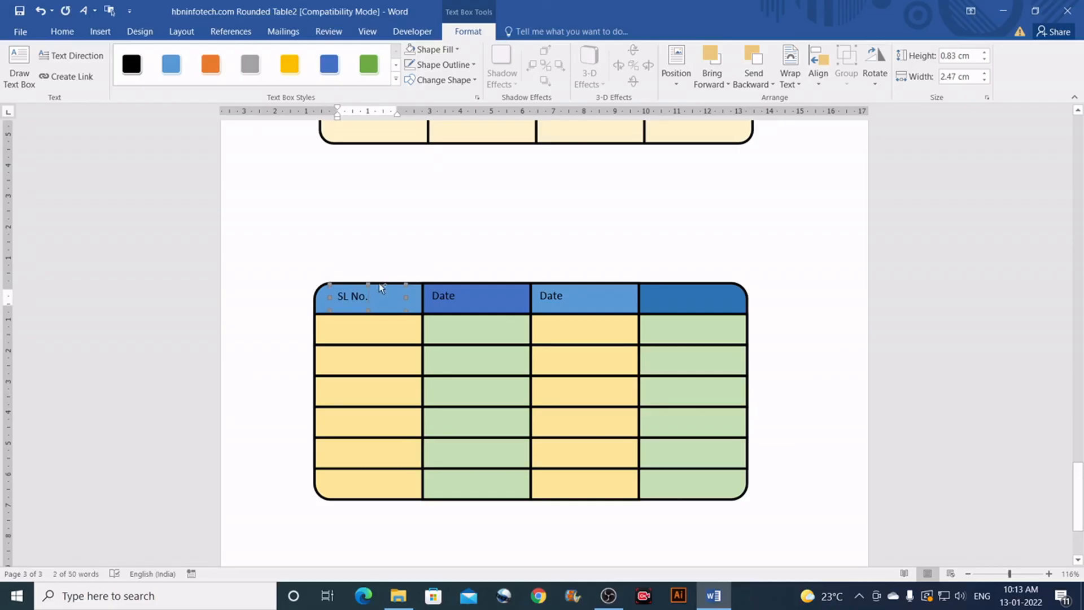
{"action": "left_click_drag", "start_coordinate": [378, 283], "coordinate": [706, 289]}
{"action": "left_click", "coordinate": [389, 313]}
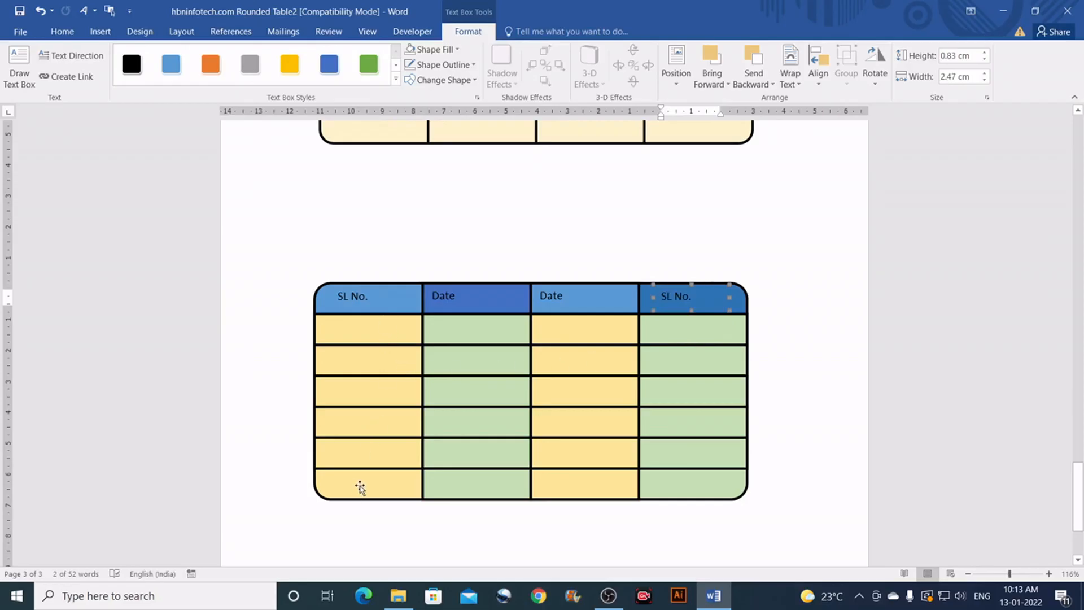
{"action": "left_click", "coordinate": [367, 338]}
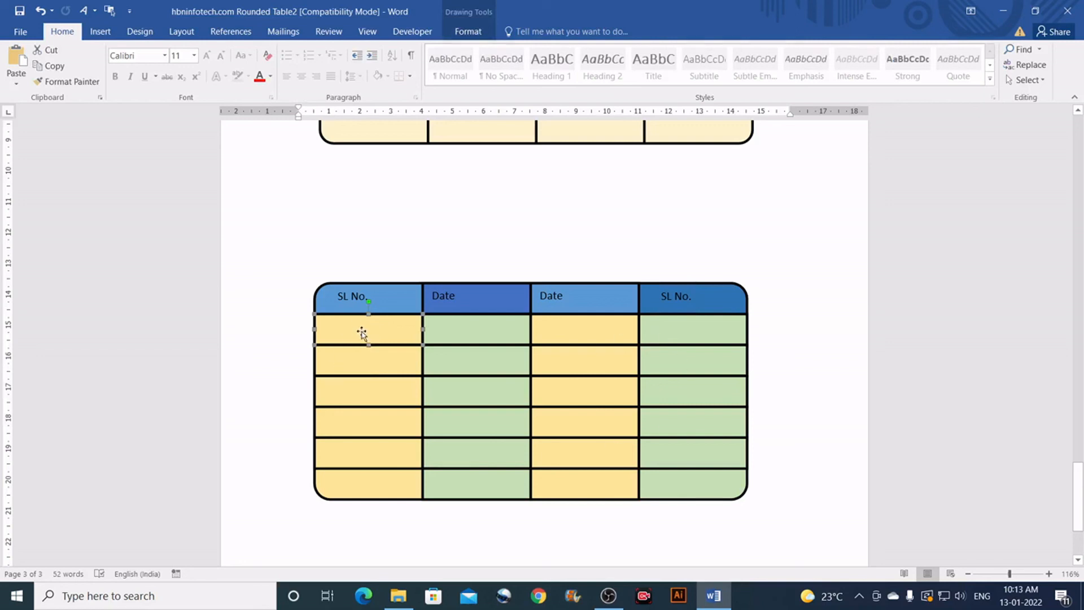
Step: Number the first two SL No. body cells 1. and 2
{"action": "right_click", "coordinate": [362, 334]}
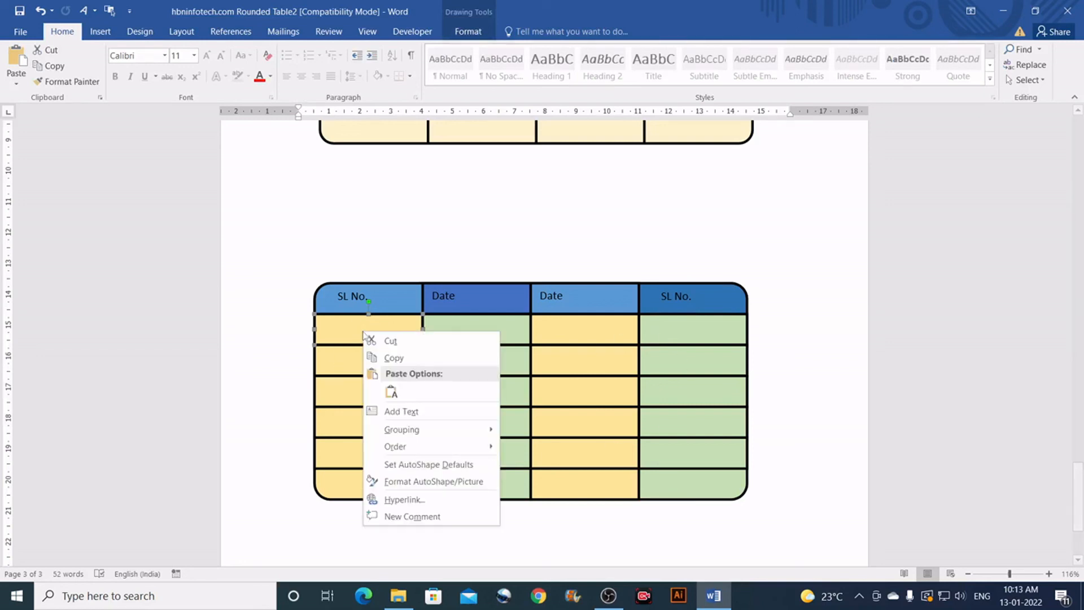
{"action": "left_click", "coordinate": [410, 412]}
{"action": "type", "text": "1."}
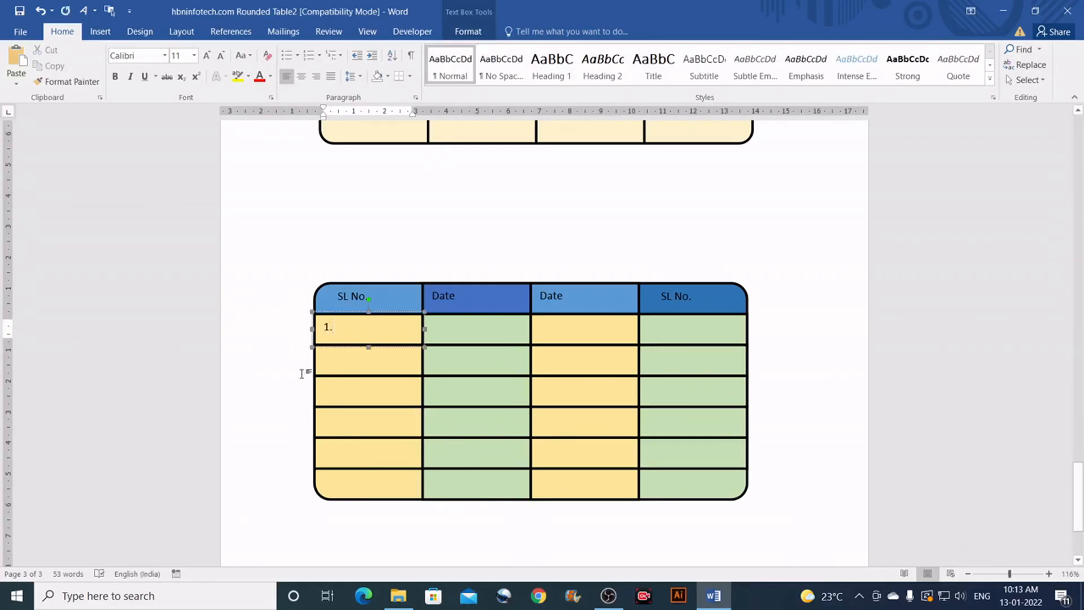
{"action": "right_click", "coordinate": [346, 361]}
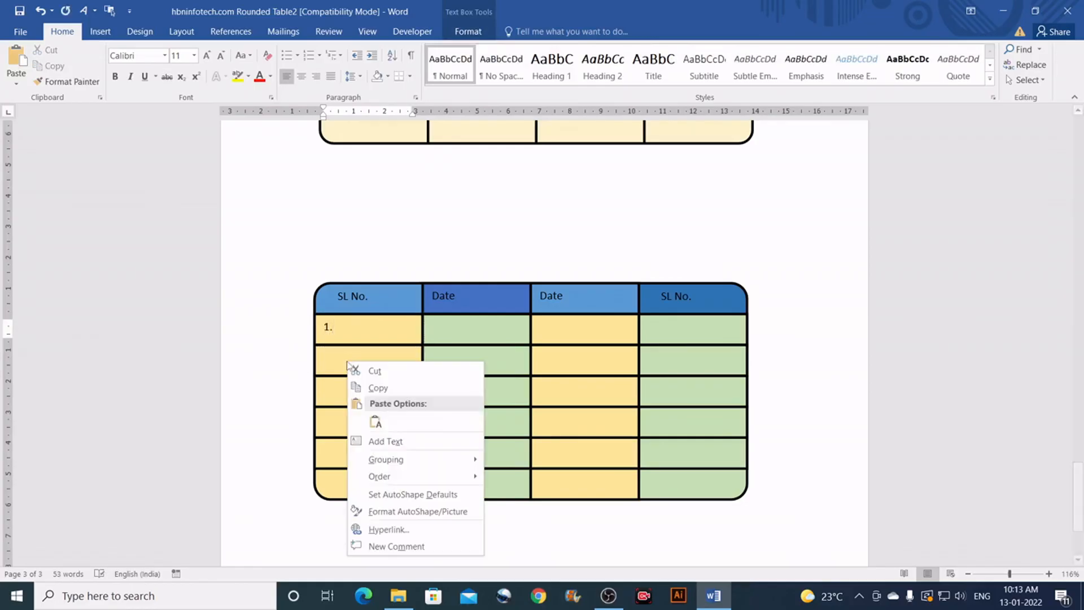
{"action": "left_click", "coordinate": [388, 442]}
{"action": "type", "text": "2.."}
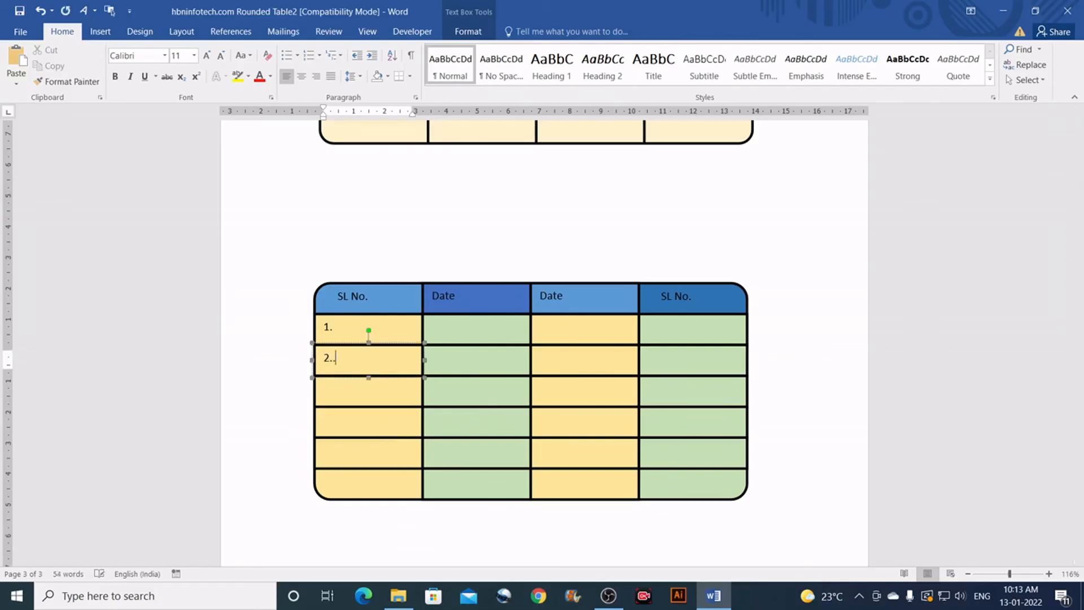
{"action": "key", "text": "BackSpace"}
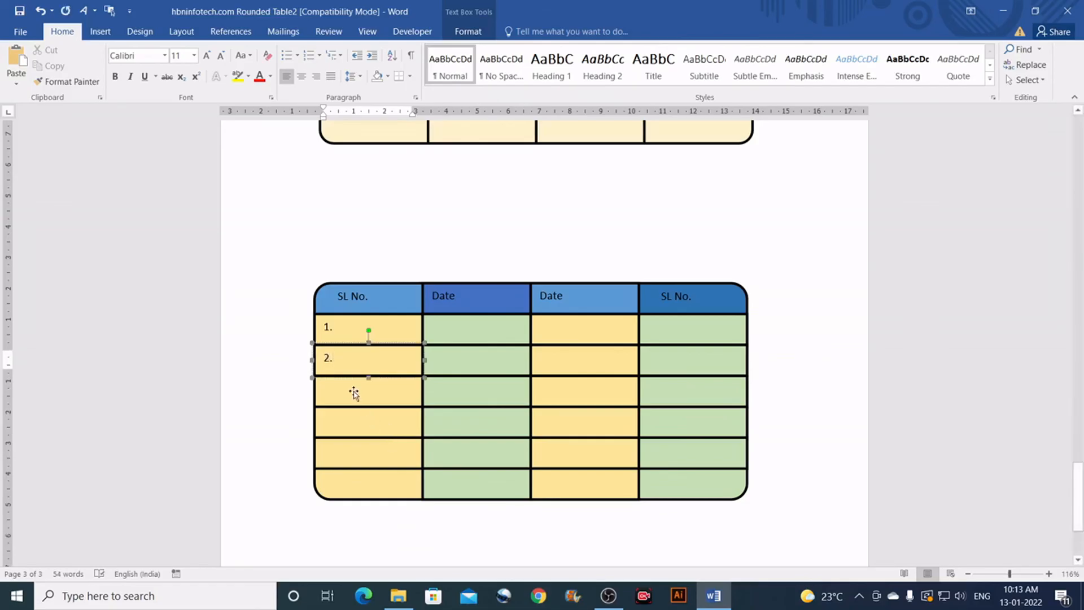
Step: Number the next three SL No. body cells 3., 4. and 5
{"action": "right_click", "coordinate": [353, 390]}
{"action": "left_click", "coordinate": [397, 276]}
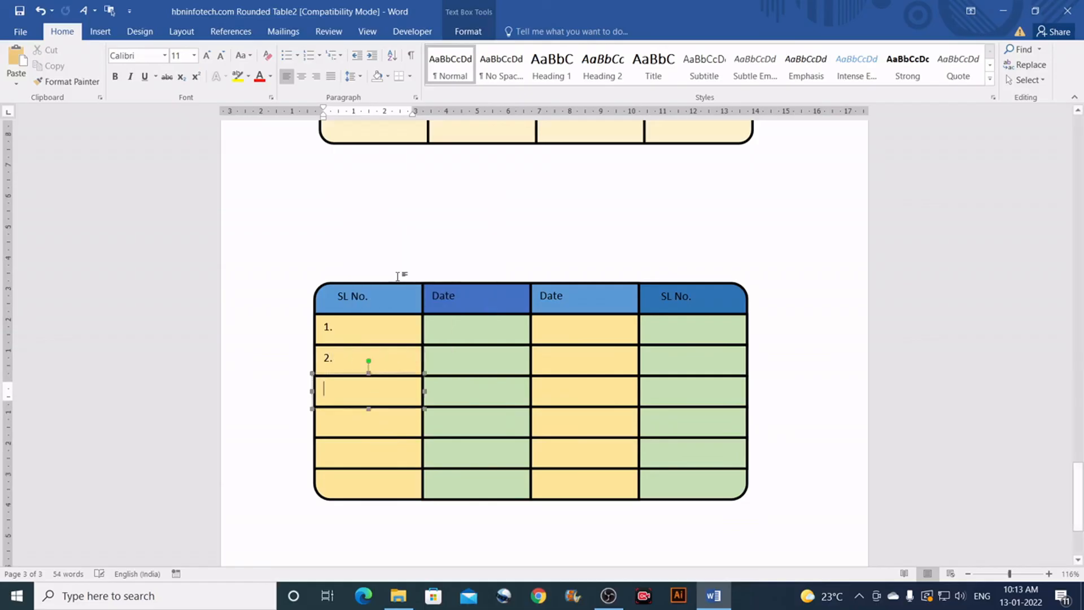
{"action": "type", "text": "3."}
{"action": "right_click", "coordinate": [338, 417]}
{"action": "left_click", "coordinate": [398, 305]}
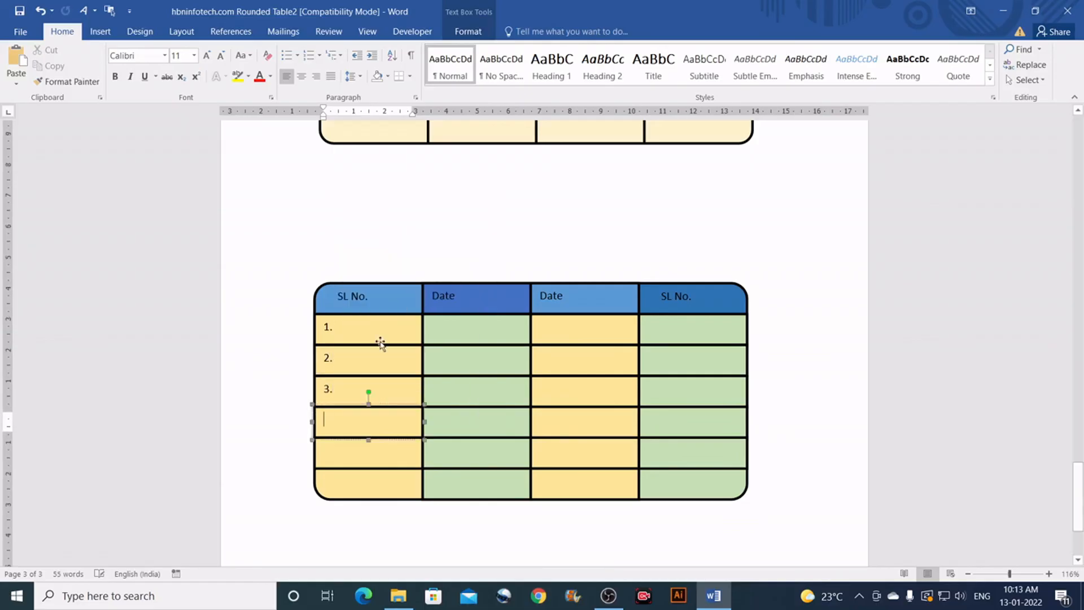
{"action": "type", "text": "4."}
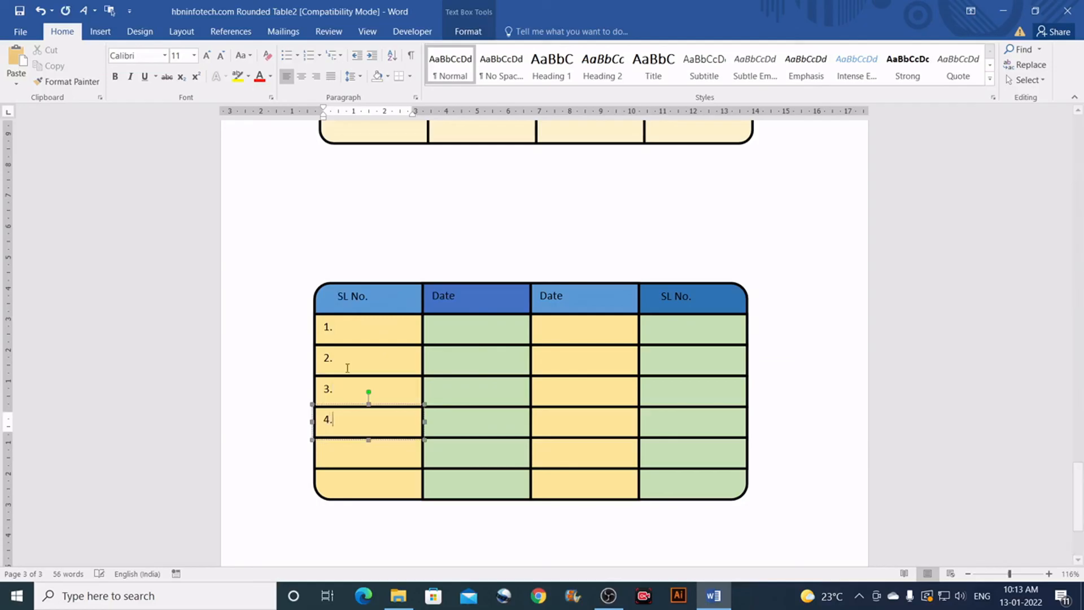
{"action": "right_click", "coordinate": [342, 451]}
{"action": "left_click", "coordinate": [387, 339]}
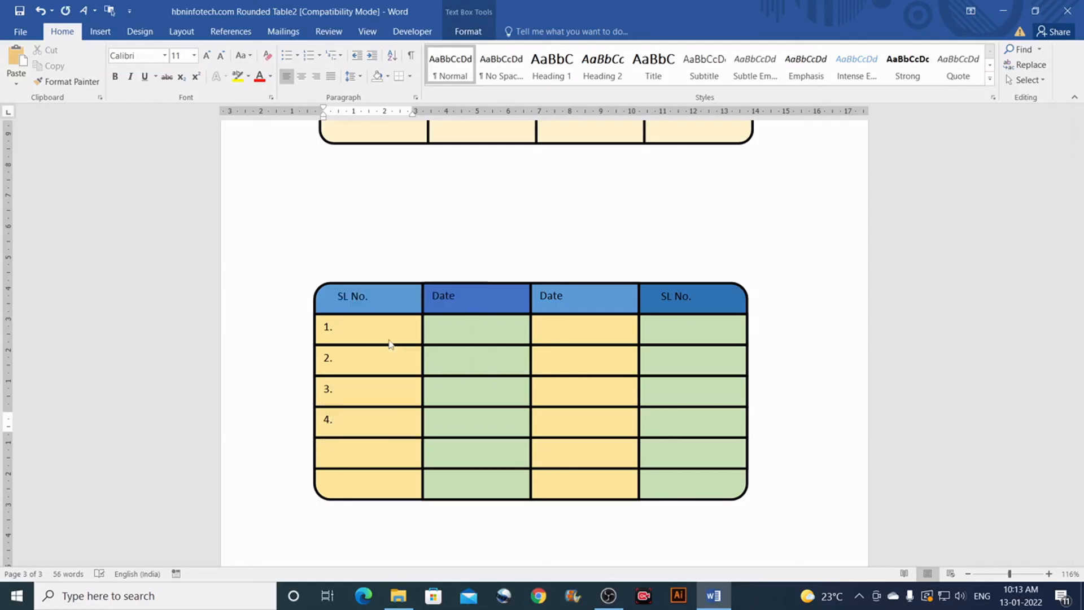
{"action": "type", "text": "5."}
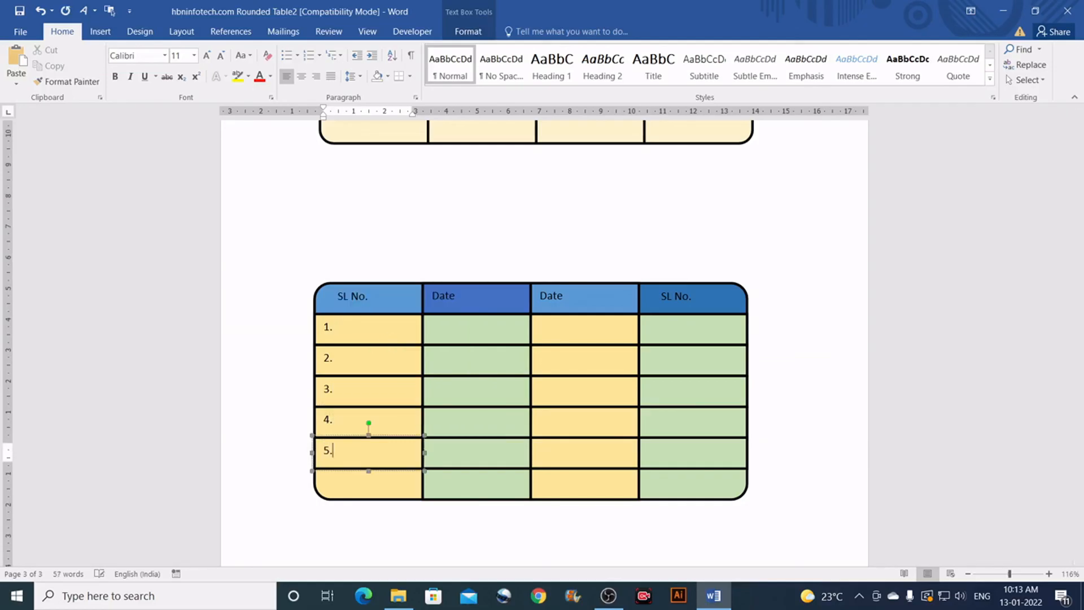
{"action": "double_click", "coordinate": [333, 327]}
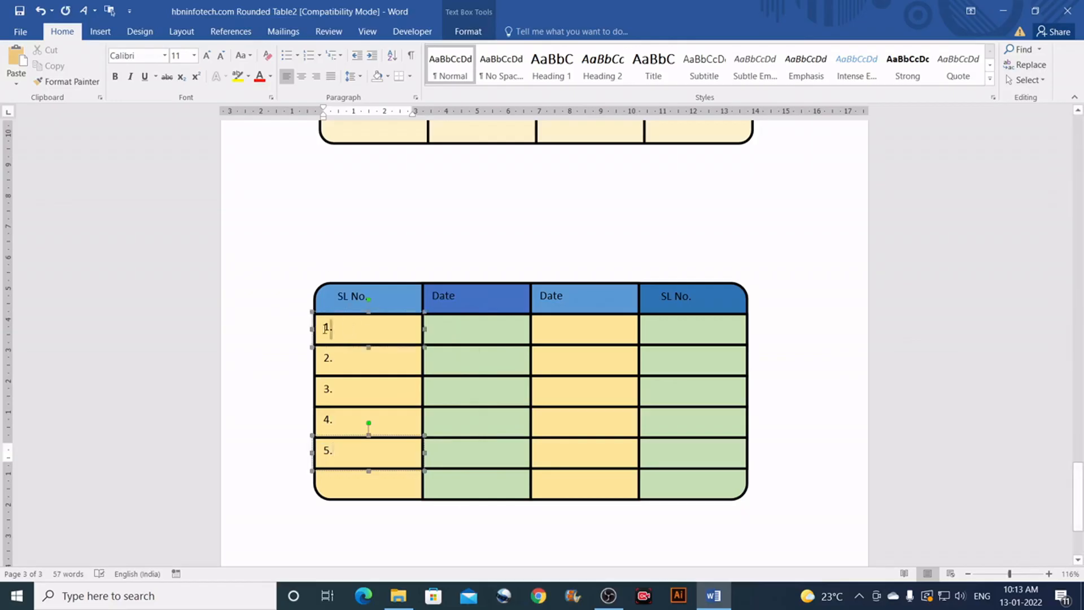